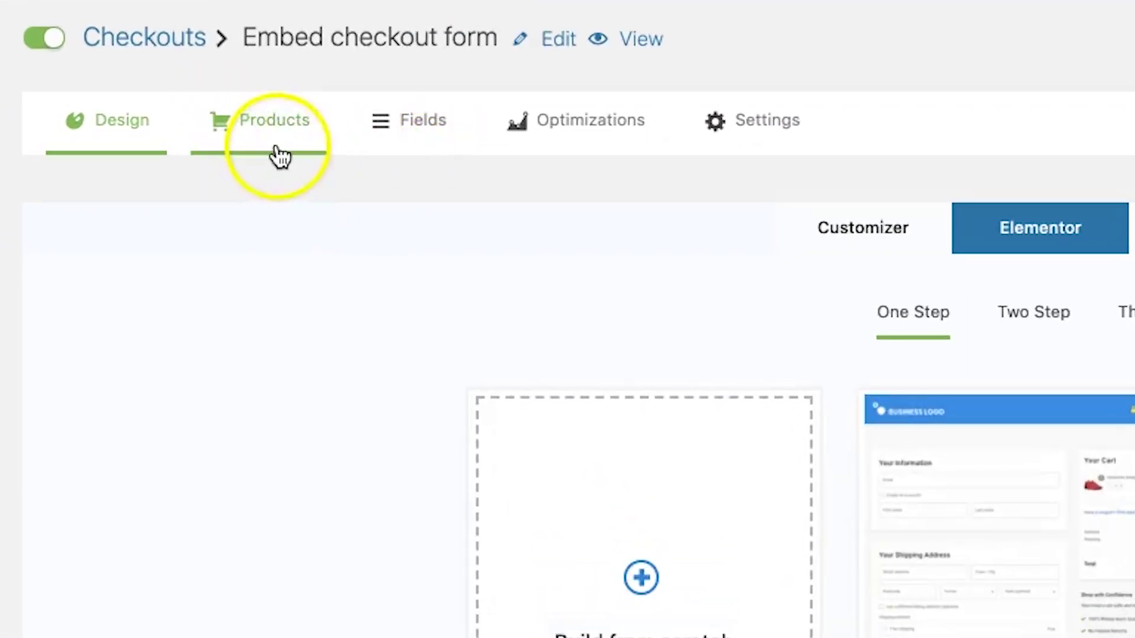
- Review the Products, Fields, Optimizations and Settings sections of the Embed checkout form checkout
{"action": "left_click", "coordinate": [277, 155]}
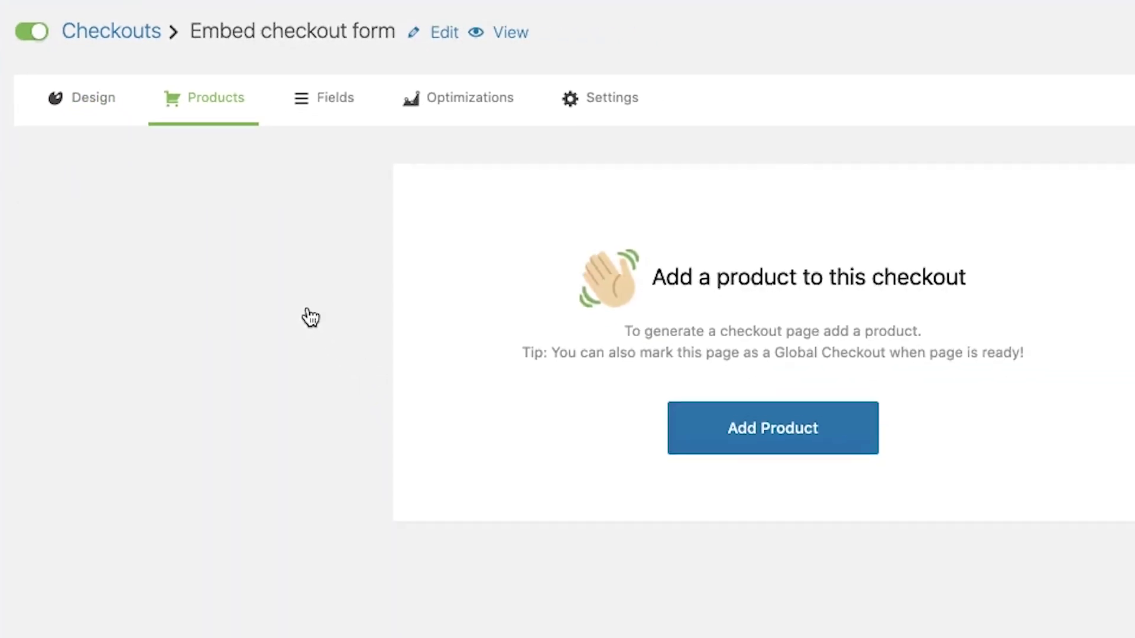
{"action": "left_click", "coordinate": [294, 112]}
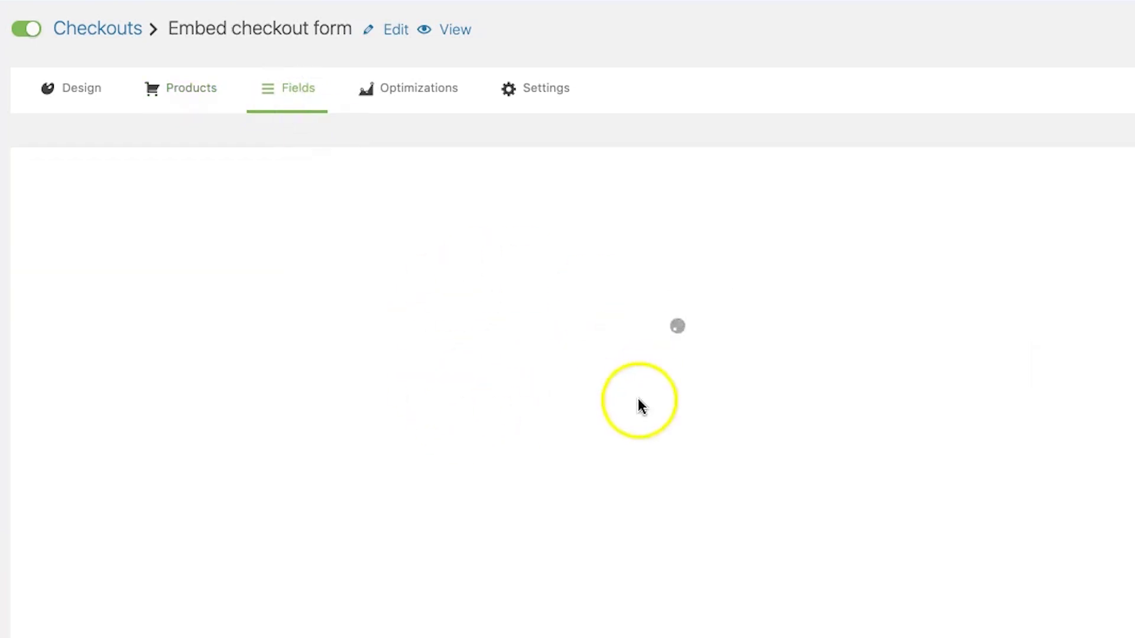
{"action": "left_click", "coordinate": [355, 78]}
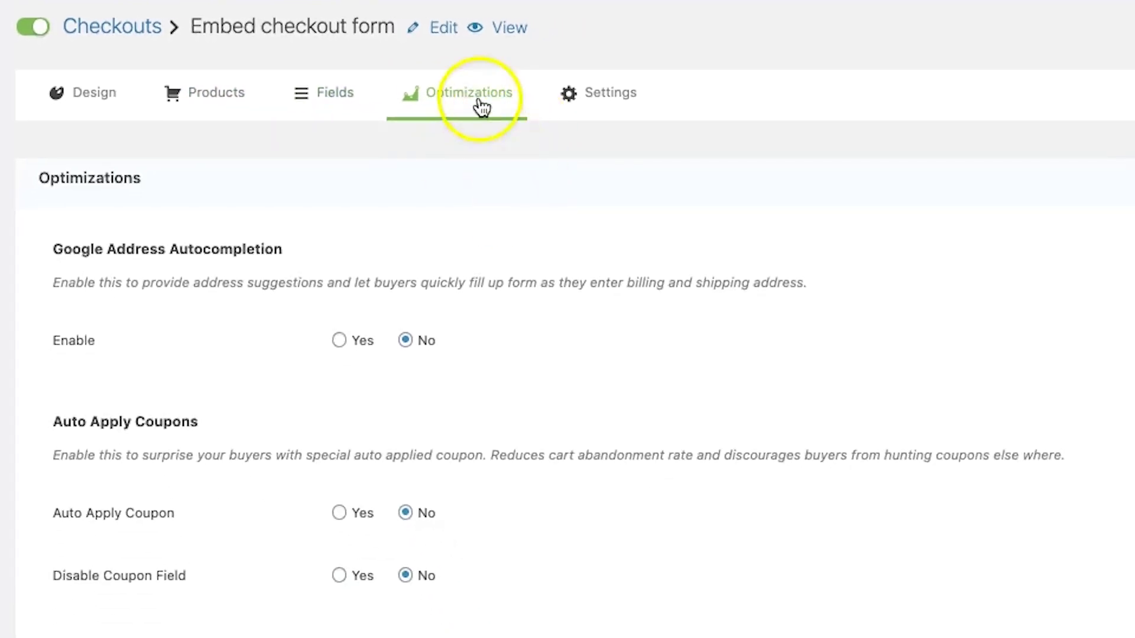
{"action": "left_click", "coordinate": [609, 111]}
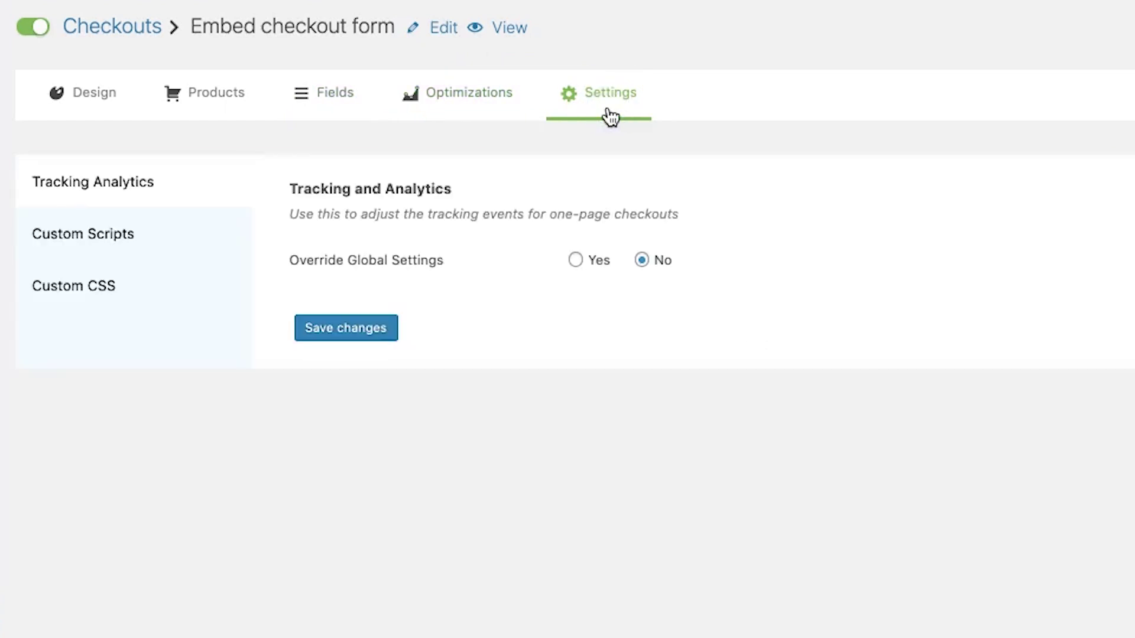
- Return to the checkout's design options and browse the one-step Customizer templates
{"action": "left_click", "coordinate": [47, 105]}
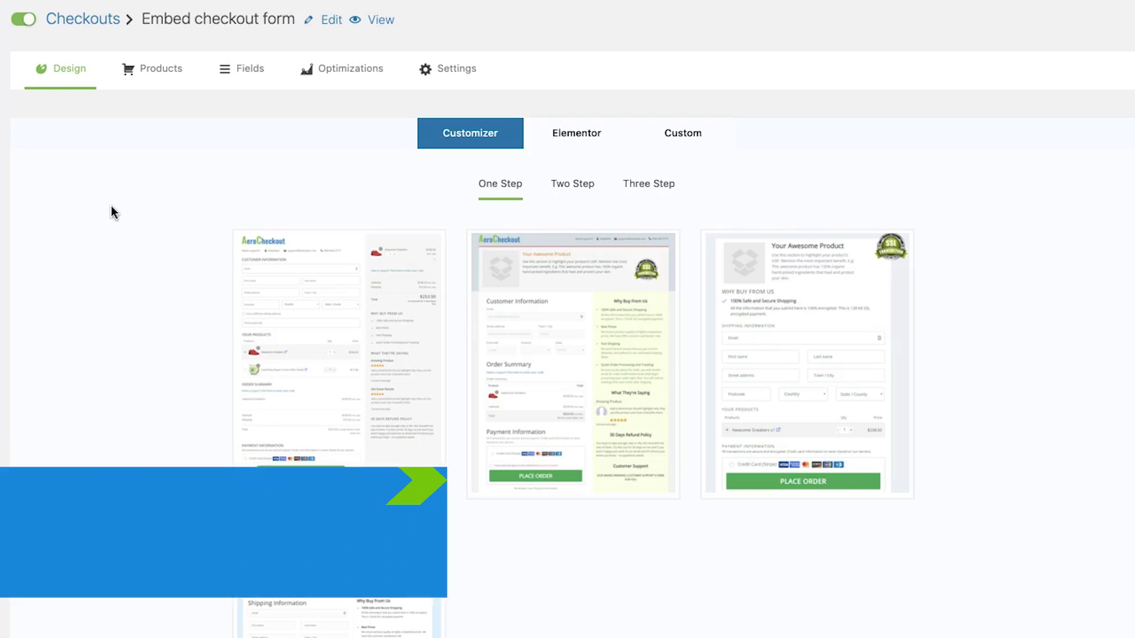
{"action": "scroll", "coordinate": [145, 305], "scroll_direction": "down", "scroll_amount": 4}
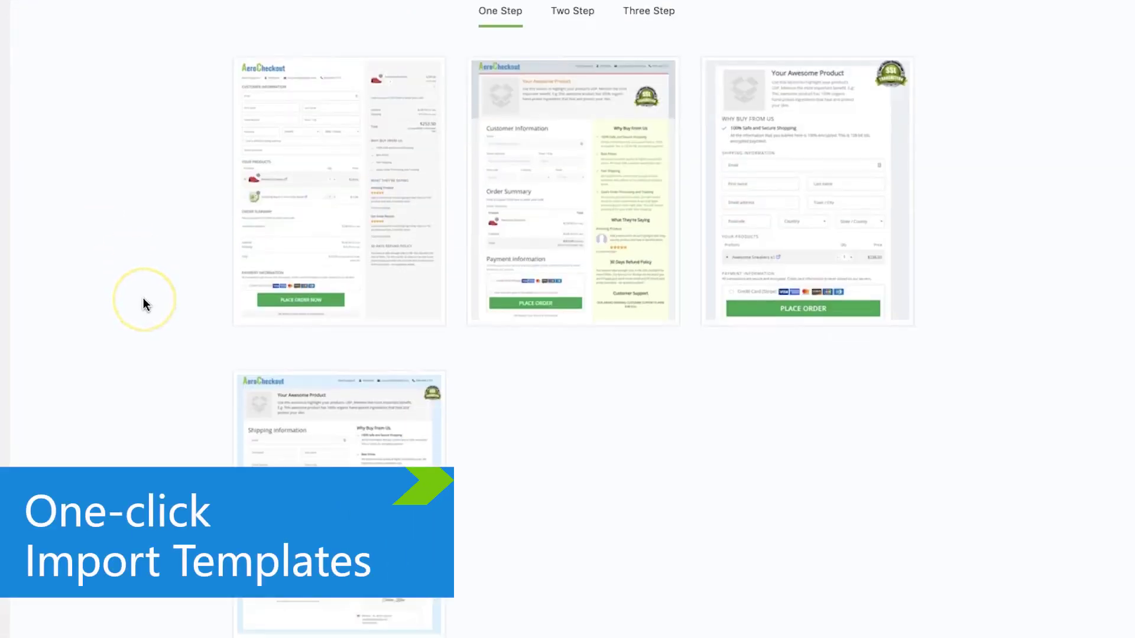
{"action": "scroll", "coordinate": [145, 305], "scroll_direction": "up", "scroll_amount": 4}
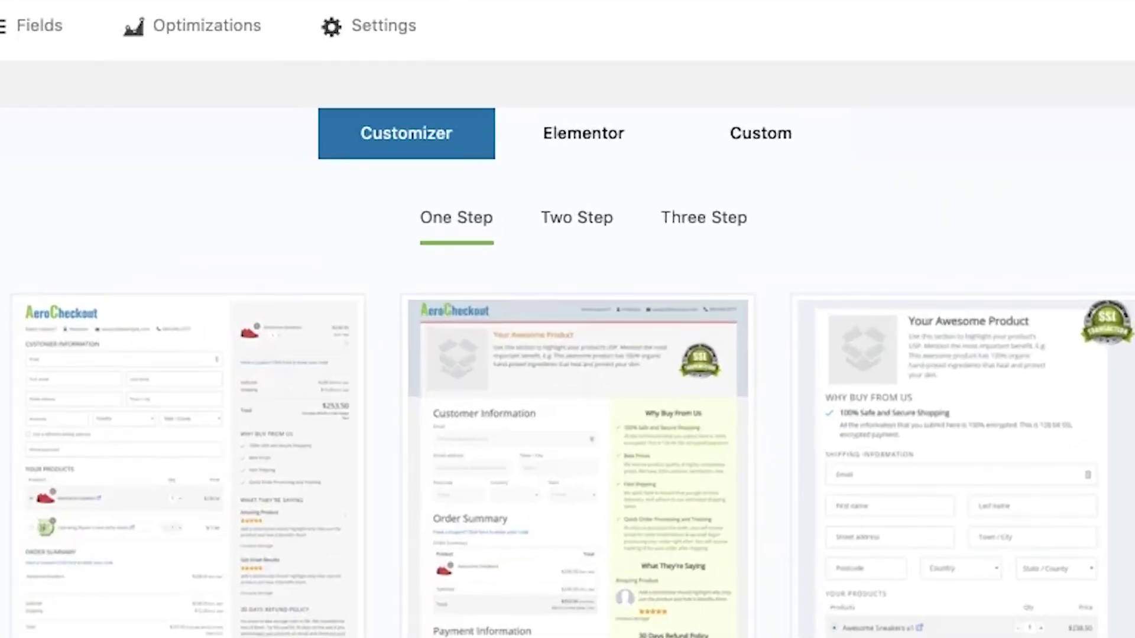
{"action": "mouse_move", "coordinate": [253, 468]}
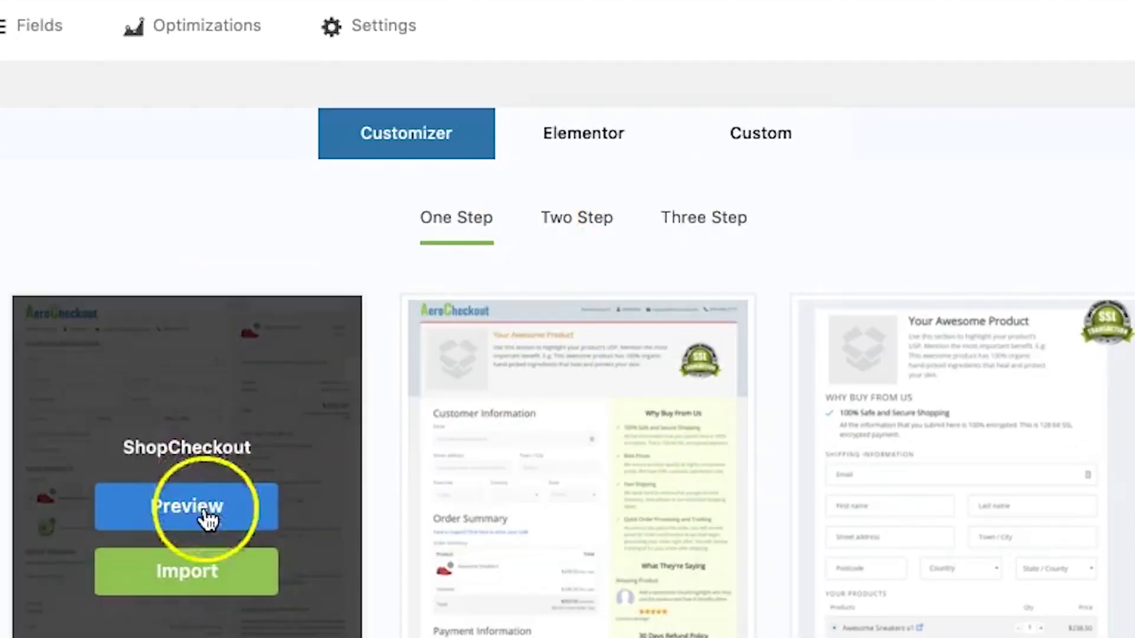
{"action": "mouse_move", "coordinate": [426, 315]}
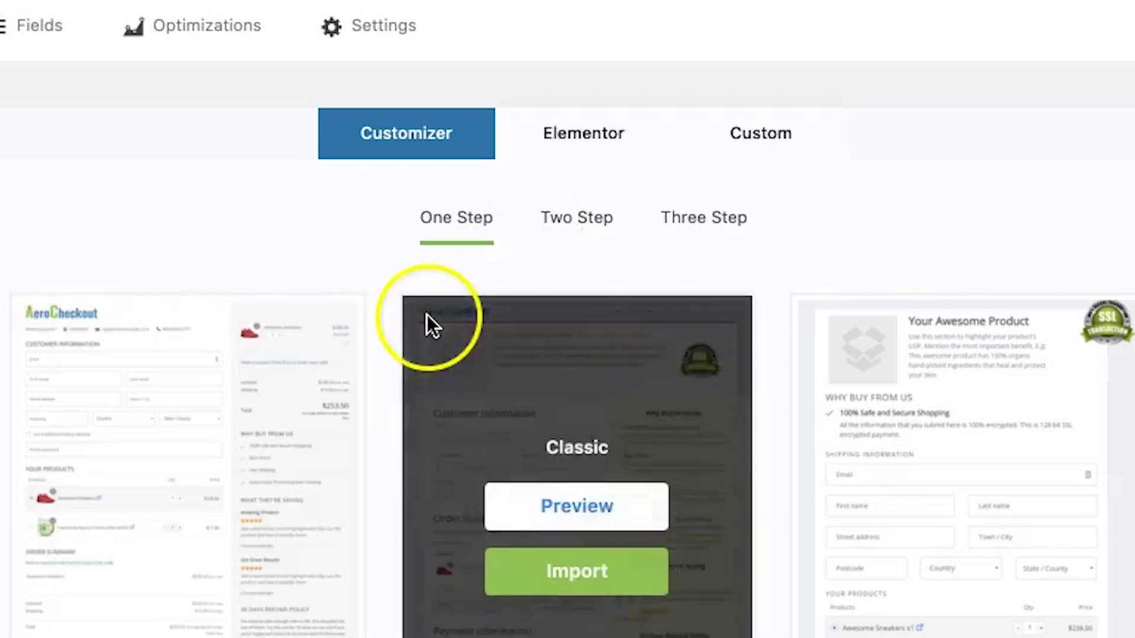
{"action": "left_click", "coordinate": [424, 159]}
{"action": "left_click", "coordinate": [365, 156]}
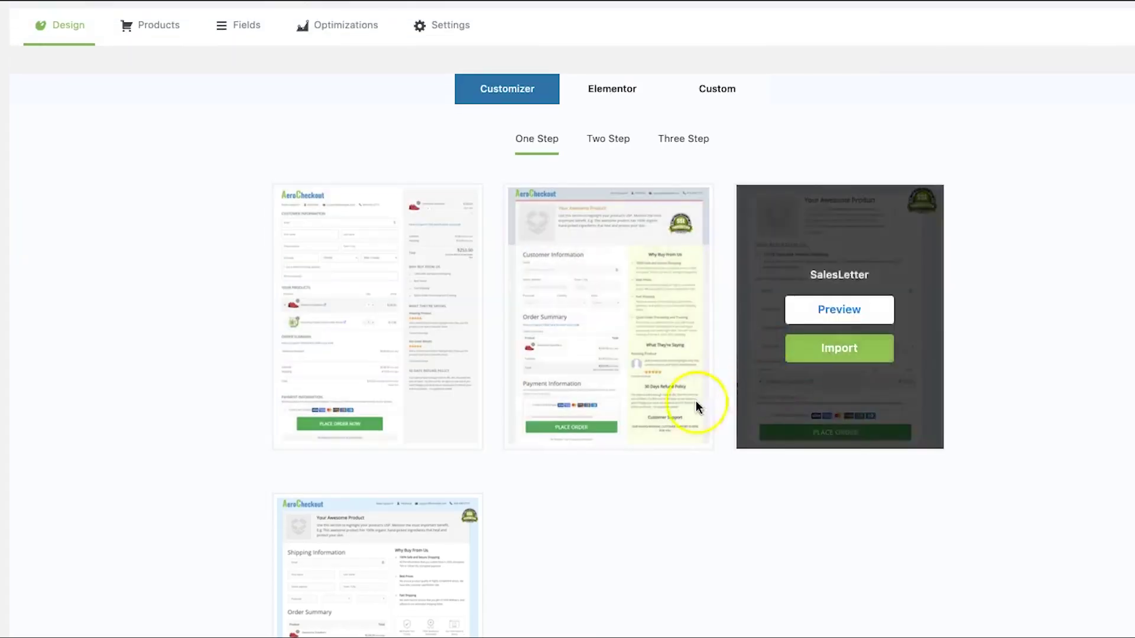
{"action": "scroll", "coordinate": [539, 484], "scroll_direction": "down", "scroll_amount": 2}
{"action": "scroll", "coordinate": [405, 442], "scroll_direction": "up", "scroll_amount": 2}
{"action": "mouse_move", "coordinate": [357, 355]}
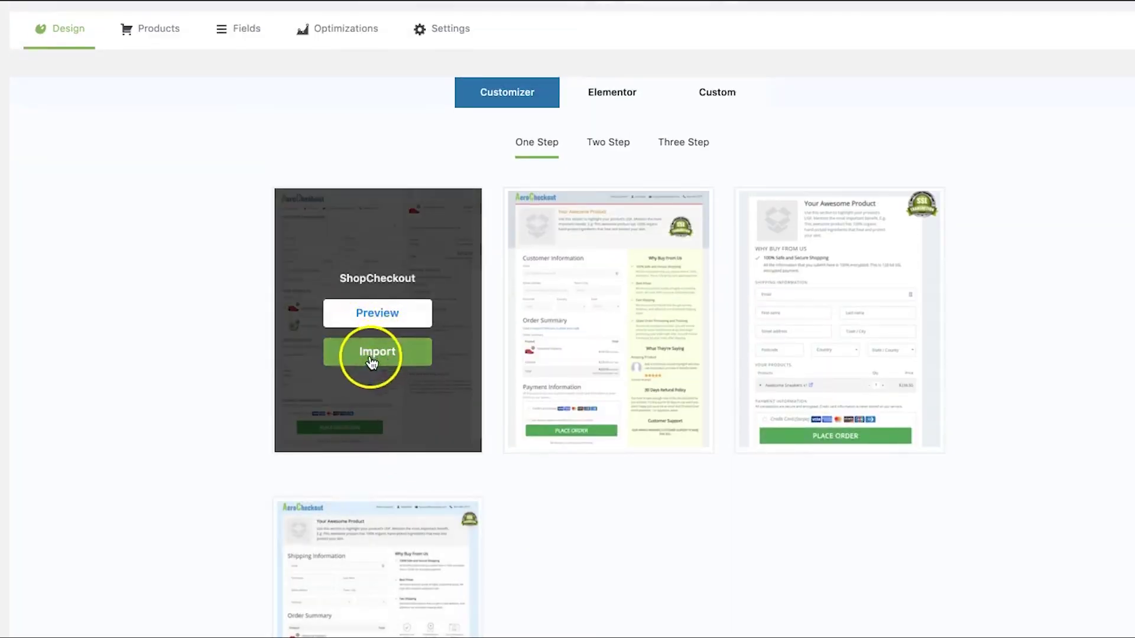
{"action": "scroll", "coordinate": [373, 360], "scroll_direction": "up", "scroll_amount": 1}
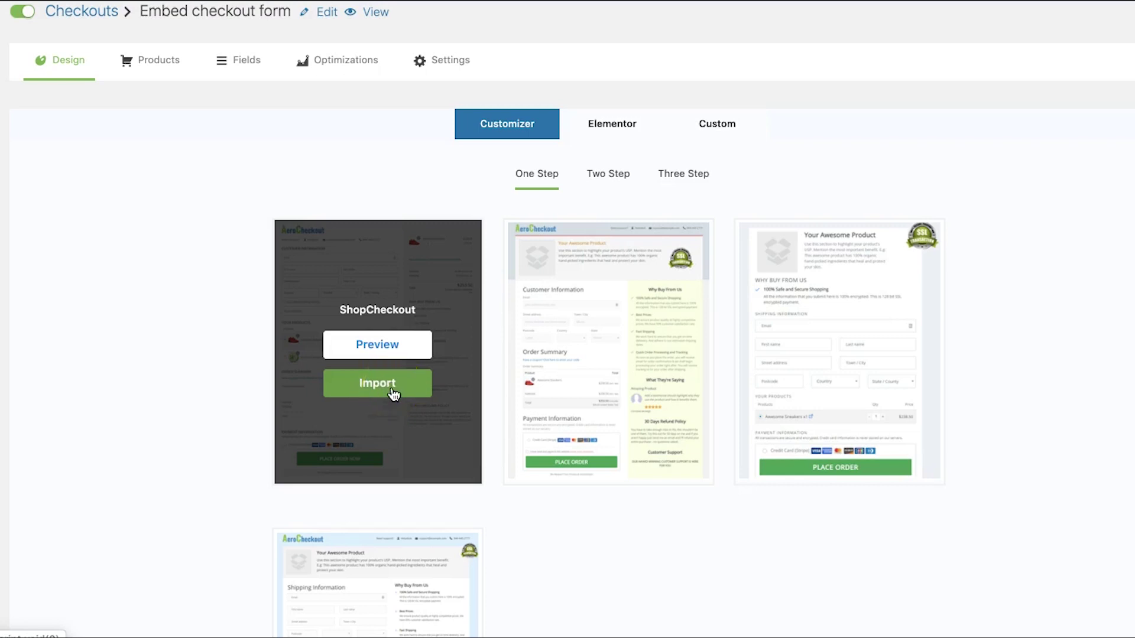
{"action": "mouse_move", "coordinate": [607, 378]}
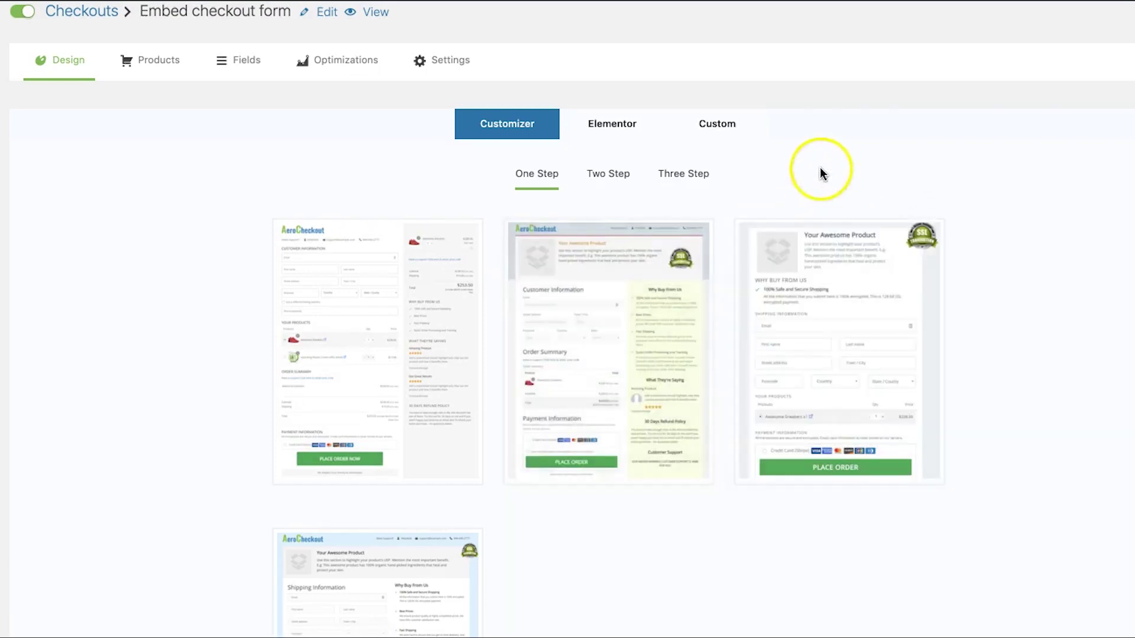
{"action": "scroll", "coordinate": [821, 169], "scroll_direction": "down", "scroll_amount": 1}
{"action": "scroll", "coordinate": [820, 169], "scroll_direction": "down", "scroll_amount": 1}
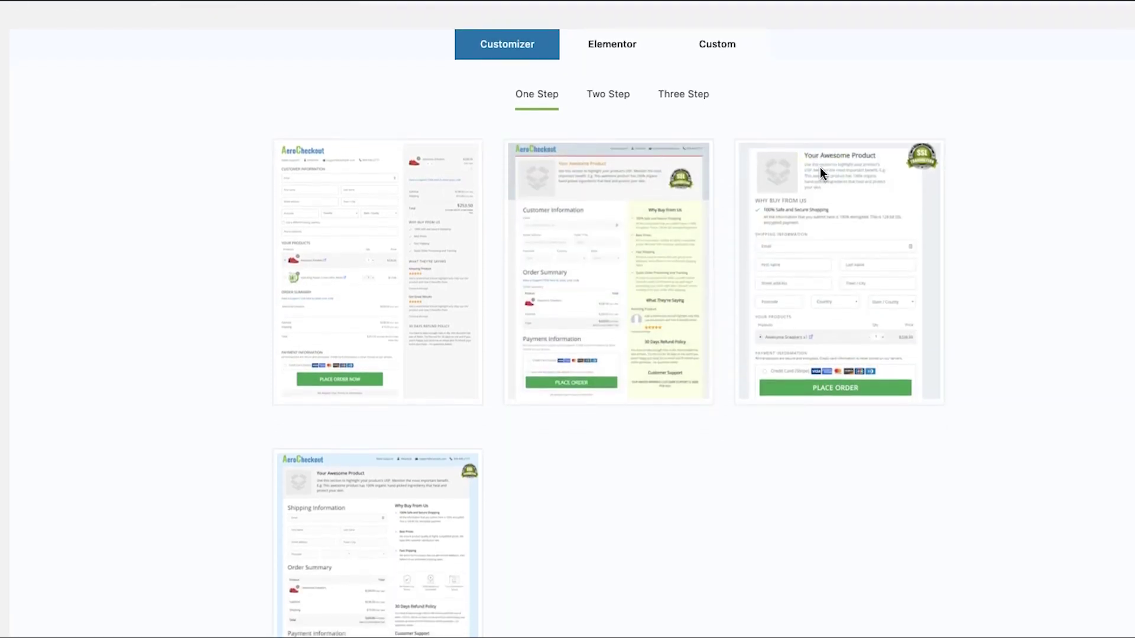
- Preview the one-step ShopCheckout template and examine its whole page, from the shipping information to the payment section
{"action": "mouse_move", "coordinate": [351, 313]}
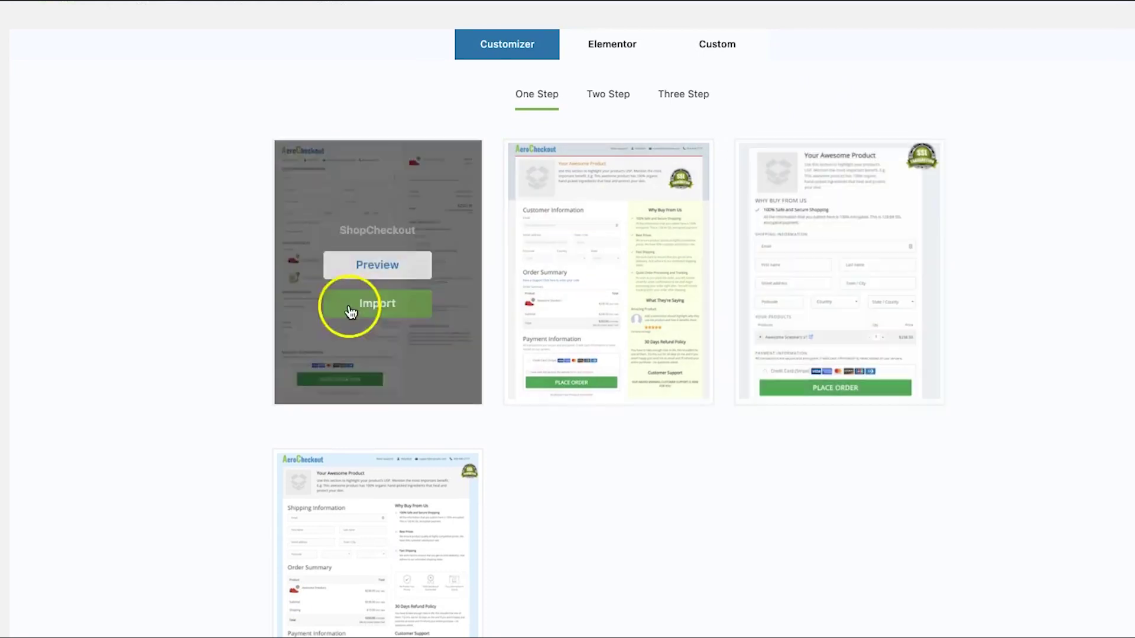
{"action": "left_click", "coordinate": [384, 278]}
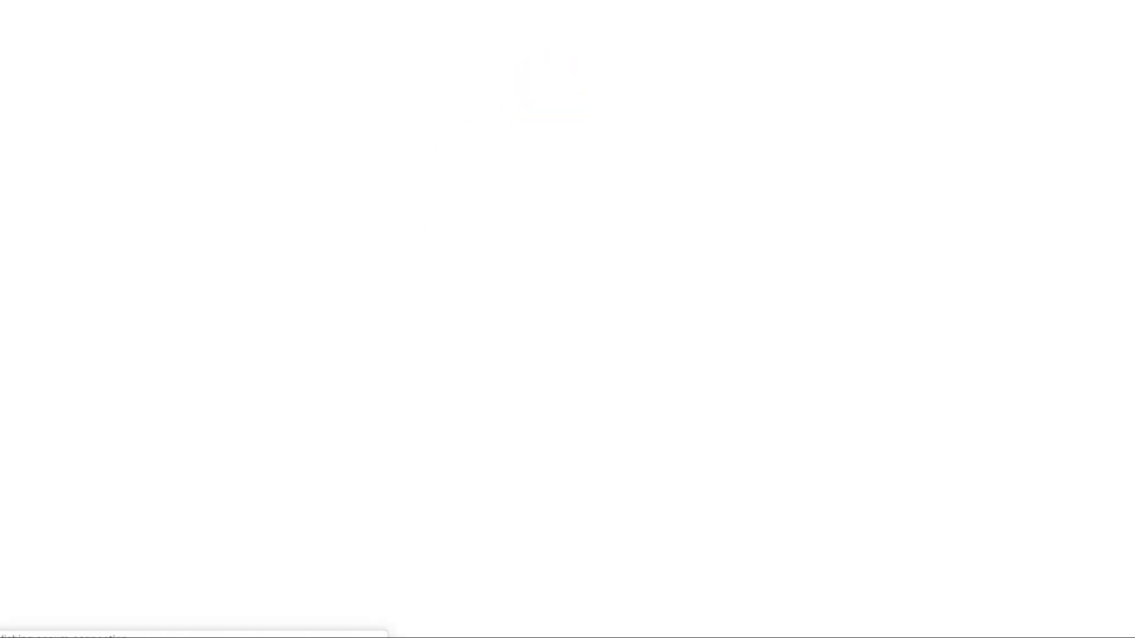
{"action": "scroll", "coordinate": [722, 329], "scroll_direction": "down", "scroll_amount": 10}
{"action": "scroll", "coordinate": [722, 331], "scroll_direction": "up", "scroll_amount": 5}
{"action": "scroll", "coordinate": [722, 329], "scroll_direction": "down", "scroll_amount": 5}
{"action": "scroll", "coordinate": [721, 330], "scroll_direction": "up", "scroll_amount": 15}
{"action": "left_click", "coordinate": [634, 20]}
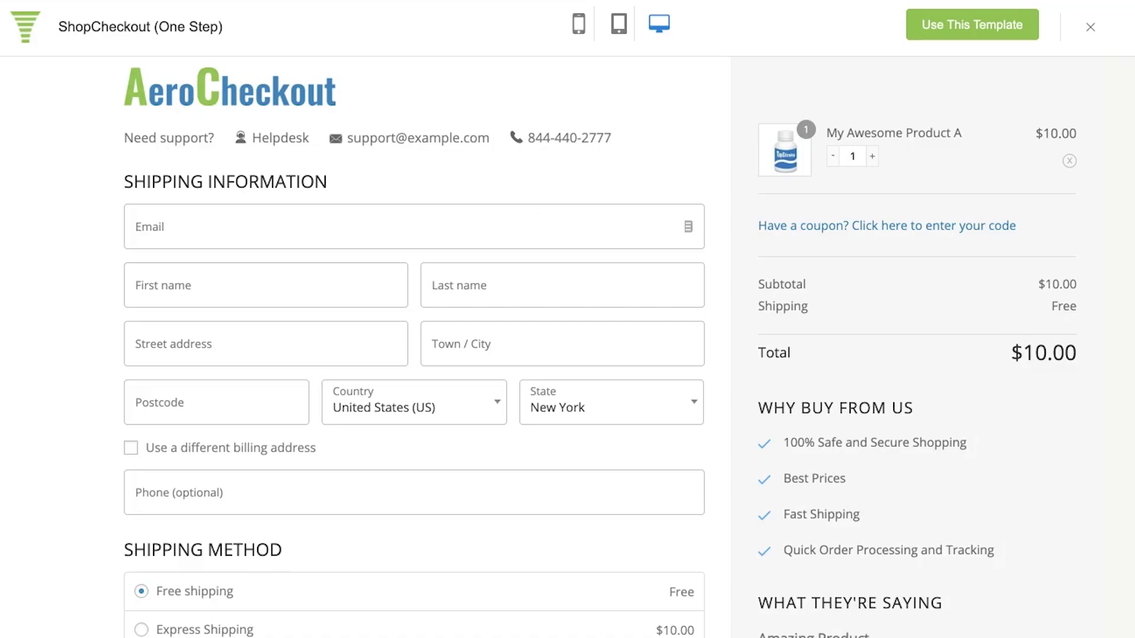
{"action": "scroll", "coordinate": [573, 218], "scroll_direction": "down", "scroll_amount": 2}
{"action": "scroll", "coordinate": [694, 347], "scroll_direction": "down", "scroll_amount": 7}
{"action": "scroll", "coordinate": [695, 349], "scroll_direction": "down", "scroll_amount": 8}
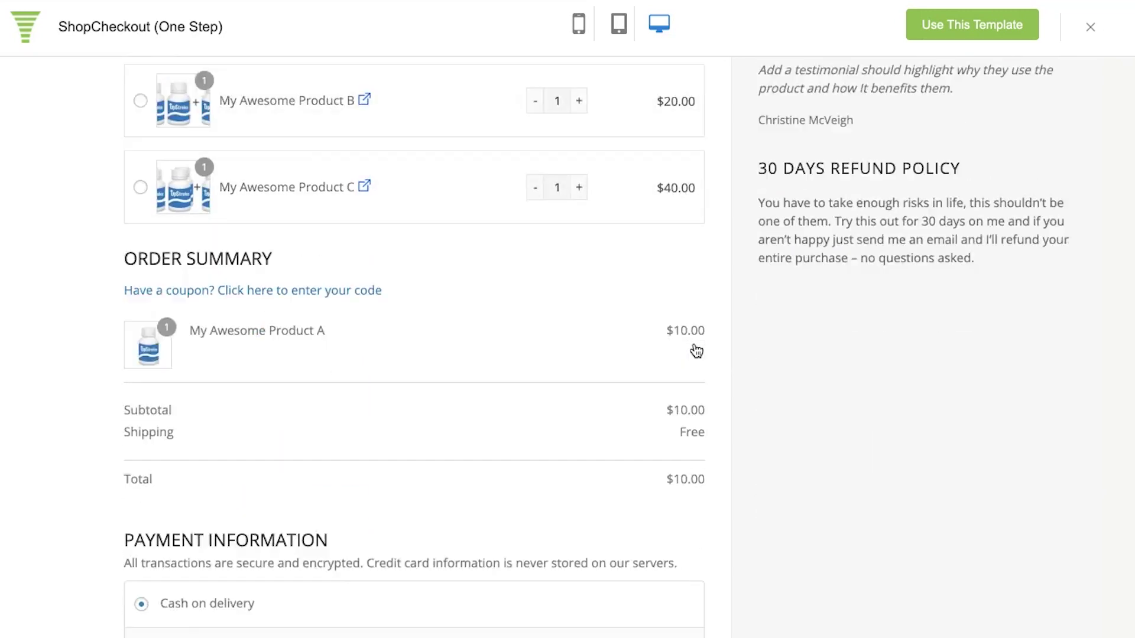
{"action": "scroll", "coordinate": [696, 352], "scroll_direction": "down", "scroll_amount": 8}
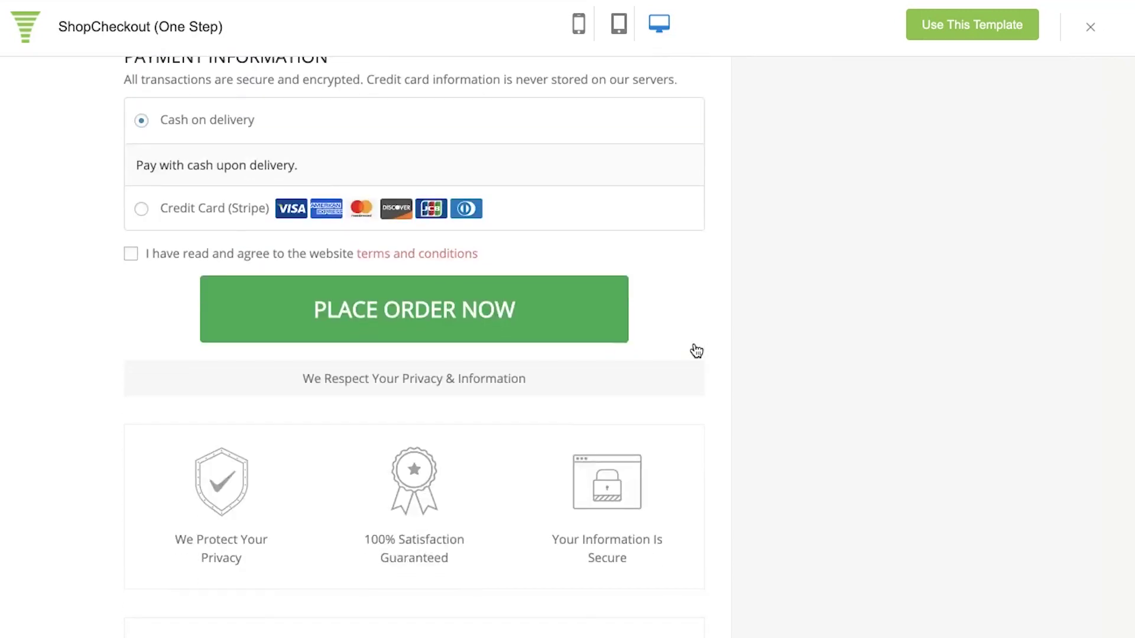
{"action": "scroll", "coordinate": [697, 351], "scroll_direction": "up", "scroll_amount": 8}
{"action": "scroll", "coordinate": [697, 351], "scroll_direction": "up", "scroll_amount": 20}
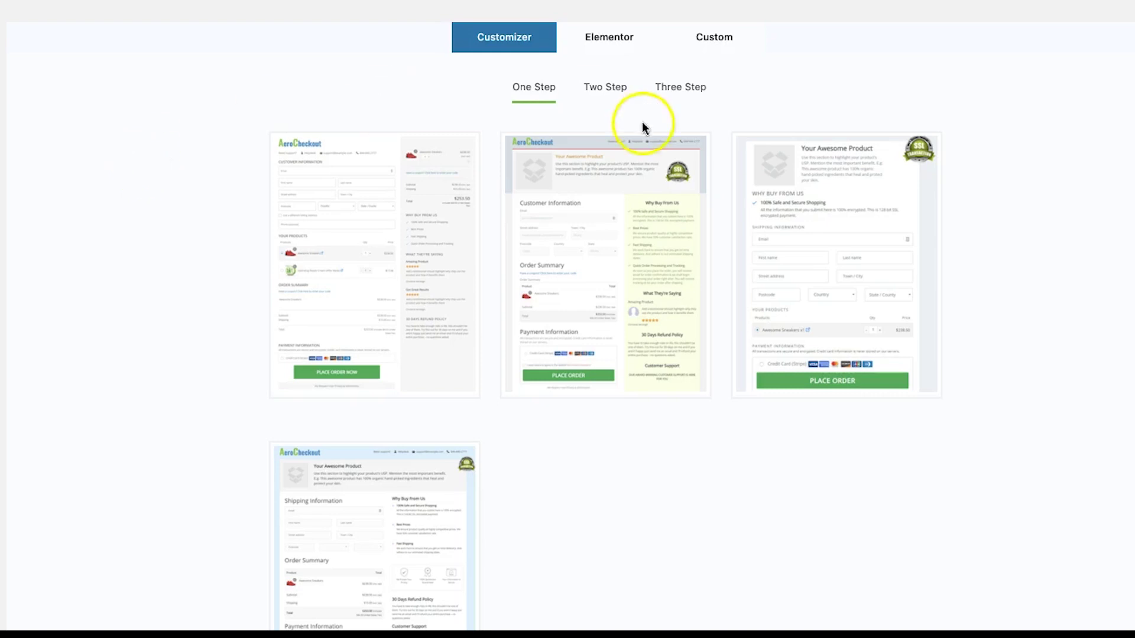
- Look at the two-step and three-step Customizer checkout templates
{"action": "left_click", "coordinate": [609, 86]}
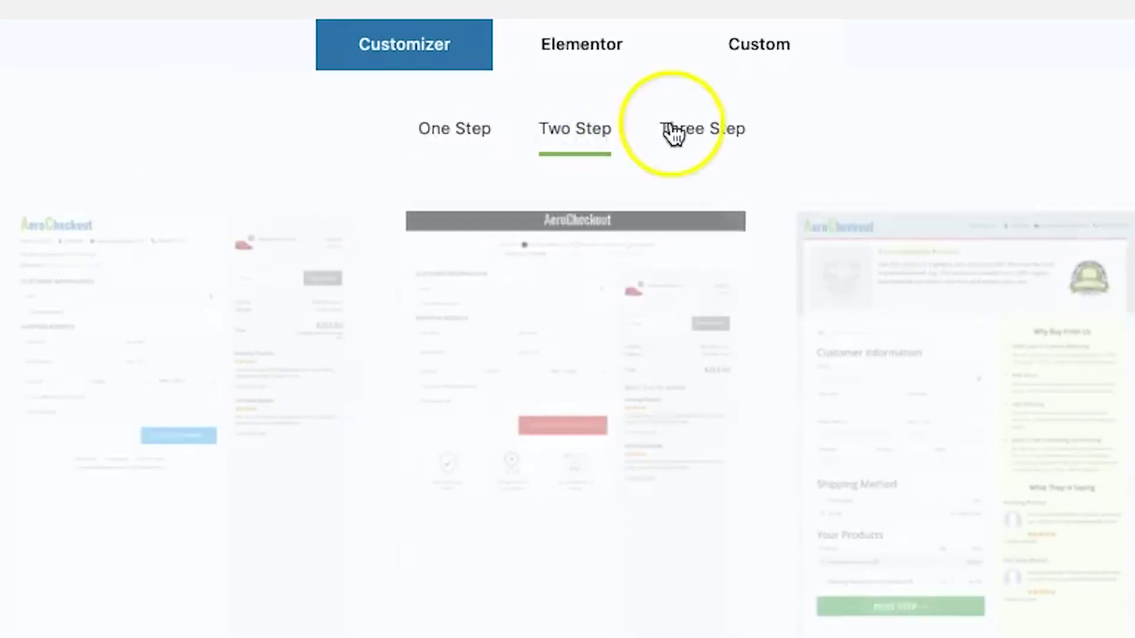
{"action": "left_click", "coordinate": [682, 88]}
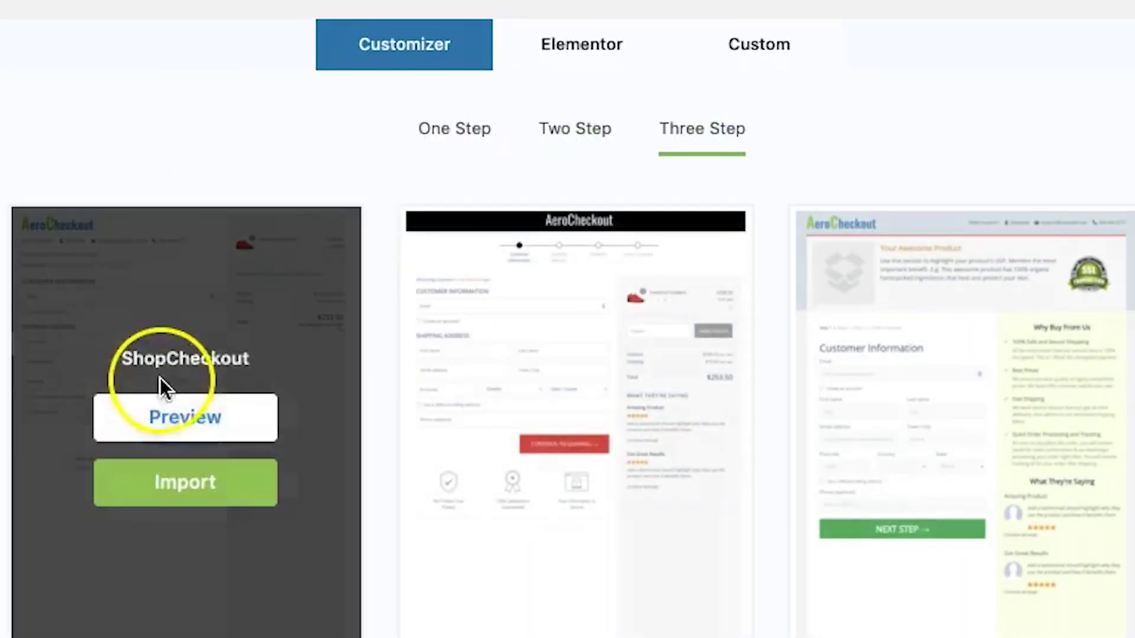
{"action": "left_click", "coordinate": [552, 126]}
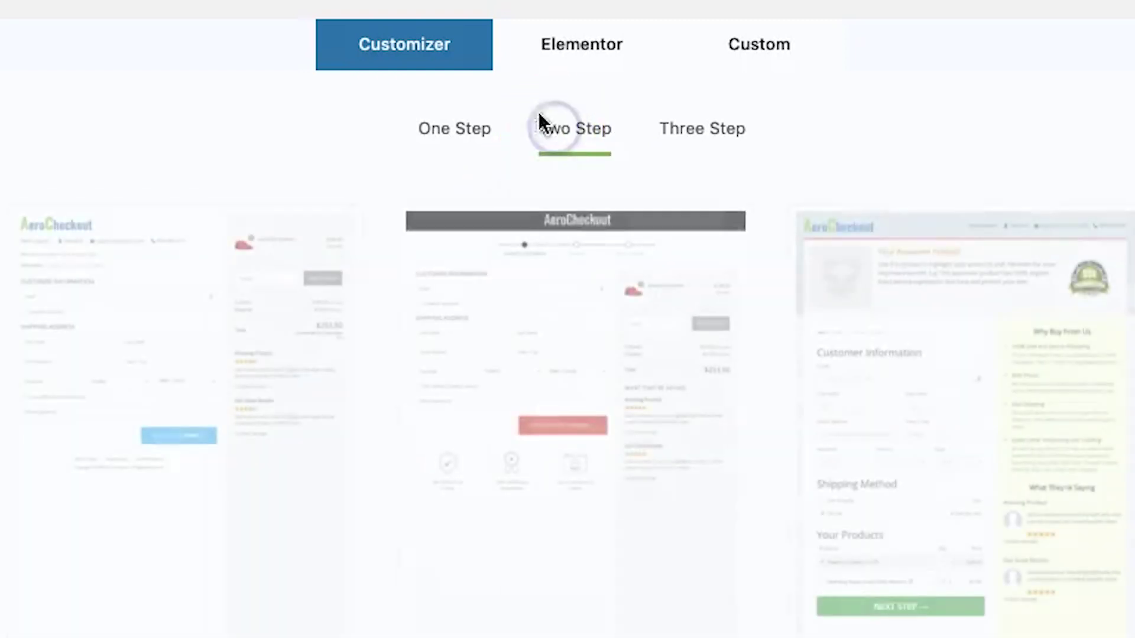
- Switch to the Elementor templates and examine the one-step designs, including Minimalist
{"action": "left_click", "coordinate": [583, 46]}
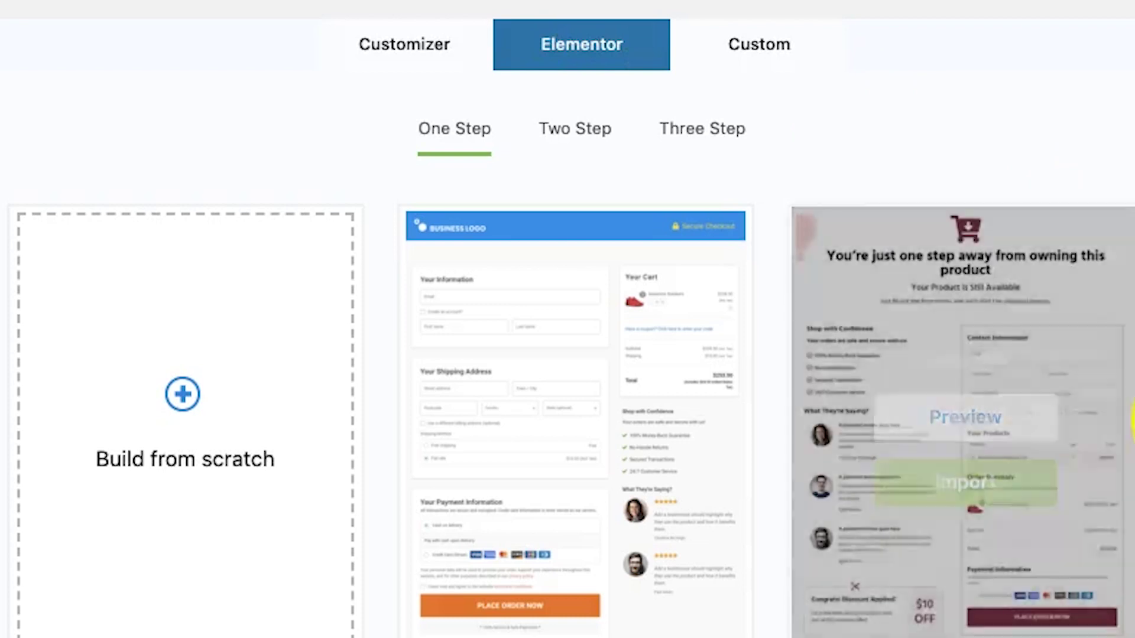
{"action": "scroll", "coordinate": [1132, 421], "scroll_direction": "down", "scroll_amount": 1}
{"action": "scroll", "coordinate": [568, 319], "scroll_direction": "down", "scroll_amount": 5}
{"action": "scroll", "coordinate": [568, 319], "scroll_direction": "up", "scroll_amount": 3}
{"action": "scroll", "coordinate": [1129, 236], "scroll_direction": "up", "scroll_amount": 4}
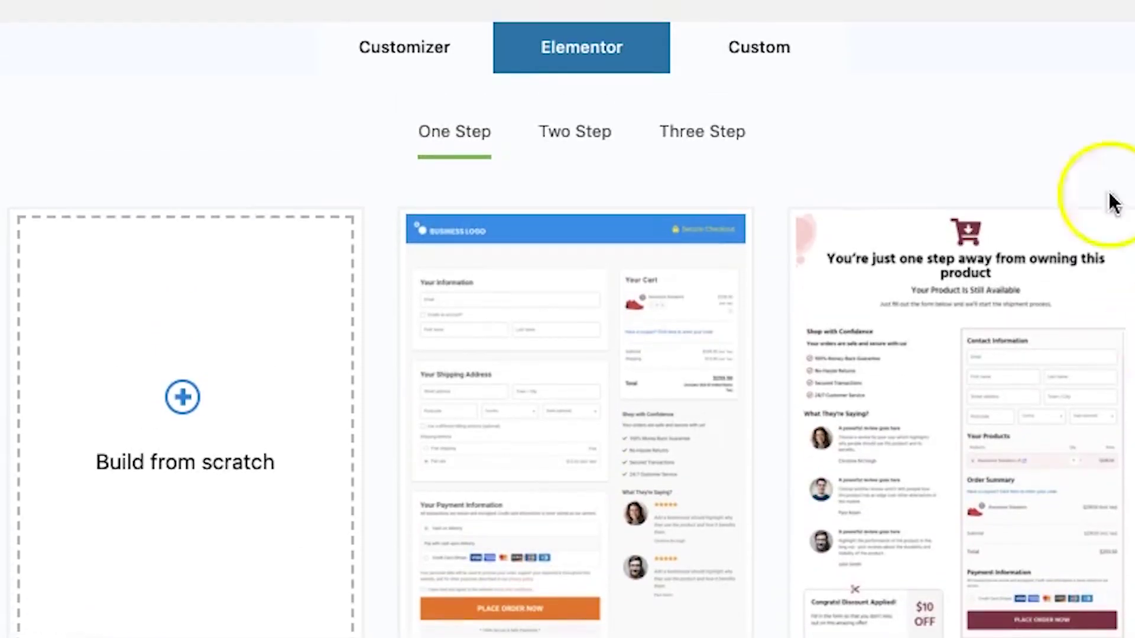
{"action": "left_click", "coordinate": [622, 74]}
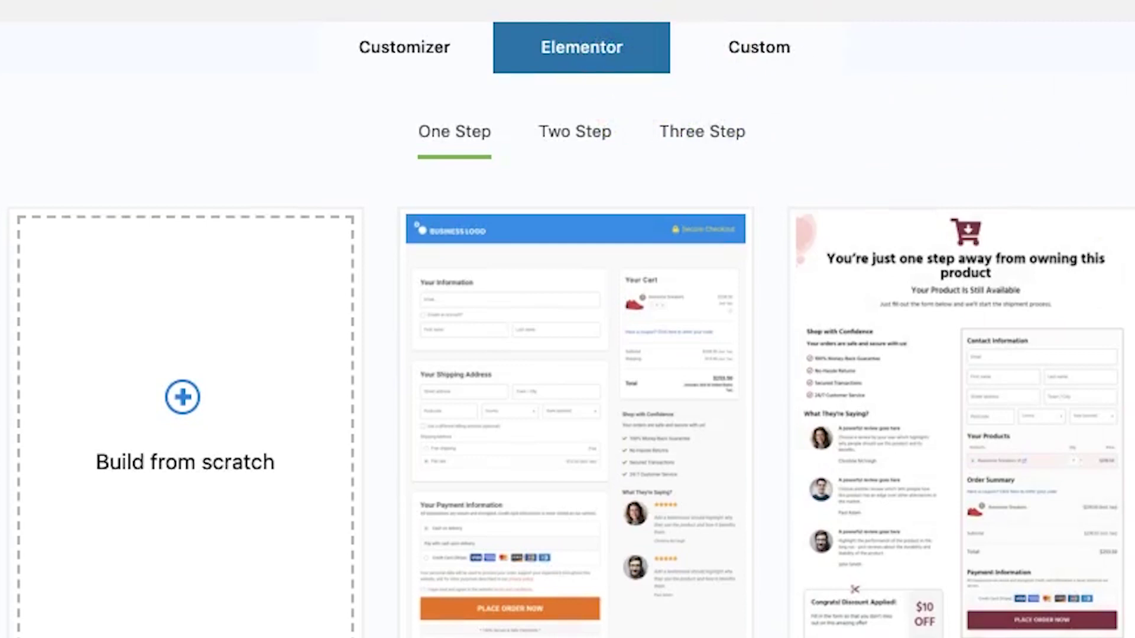
{"action": "scroll", "coordinate": [568, 319], "scroll_direction": "down", "scroll_amount": 8}
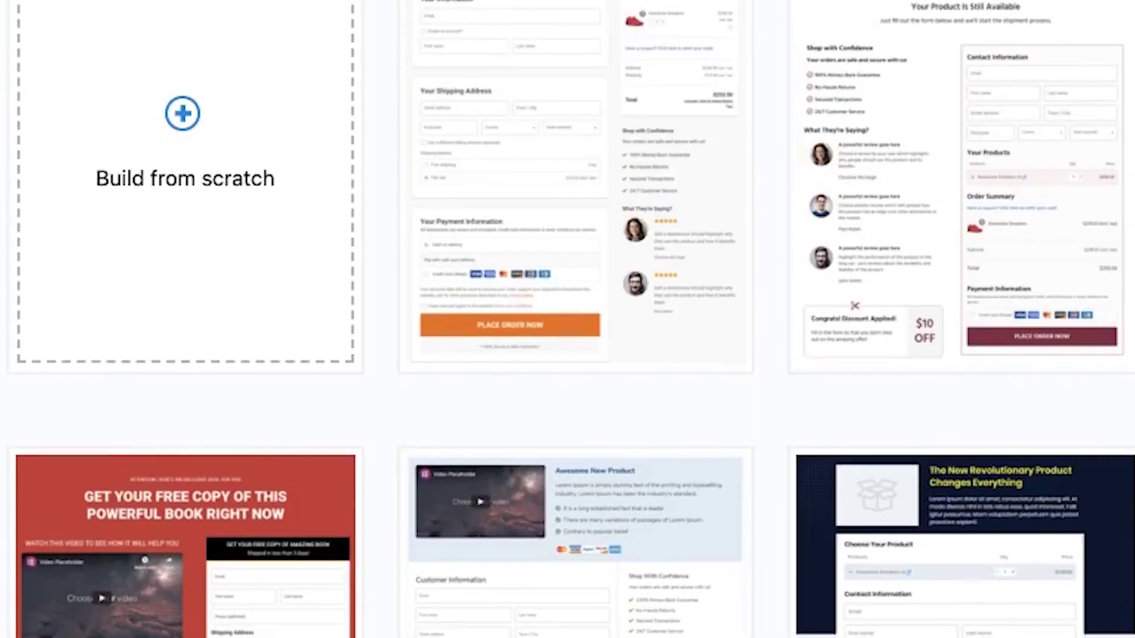
{"action": "scroll", "coordinate": [568, 319], "scroll_direction": "down", "scroll_amount": 5}
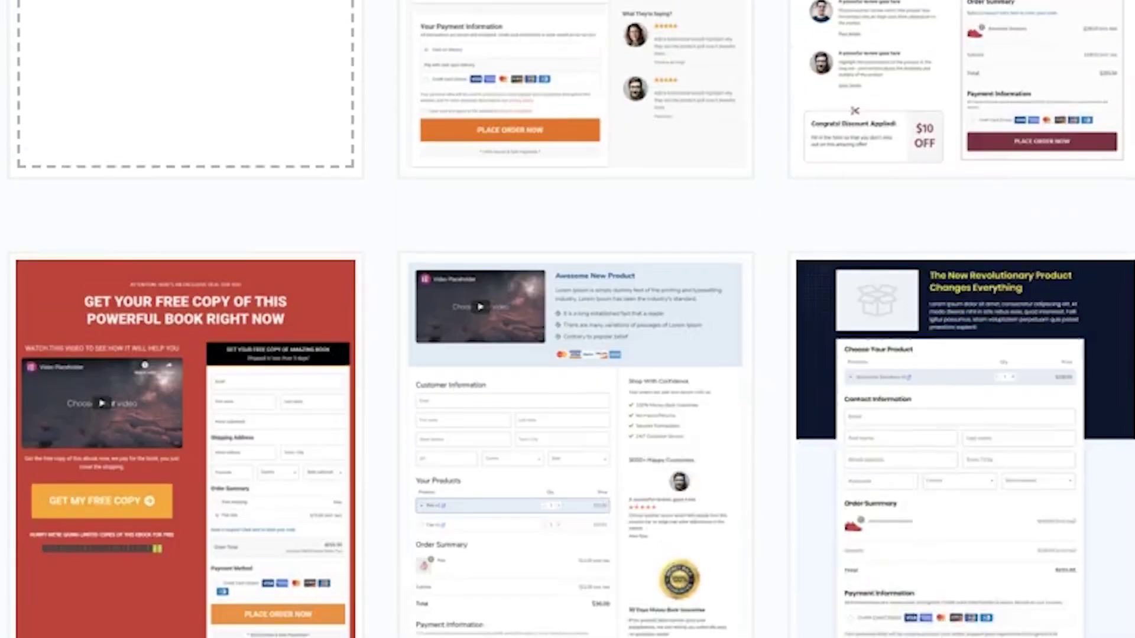
{"action": "scroll", "coordinate": [567, 320], "scroll_direction": "up", "scroll_amount": 6}
{"action": "mouse_move", "coordinate": [575, 355]}
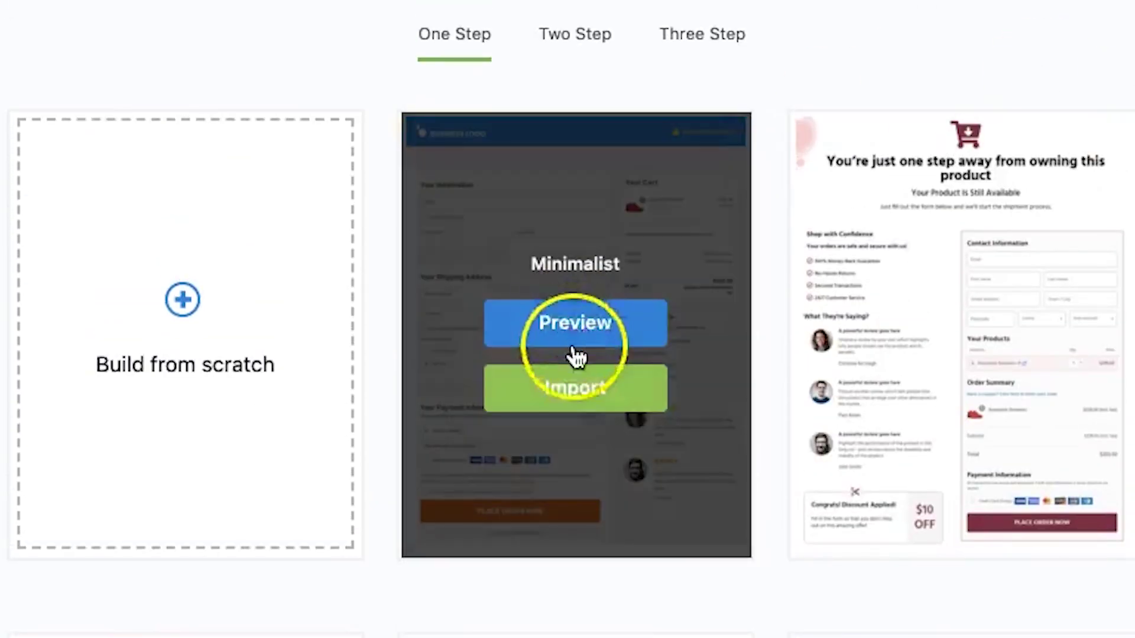
{"action": "scroll", "coordinate": [591, 405], "scroll_direction": "up", "scroll_amount": 3}
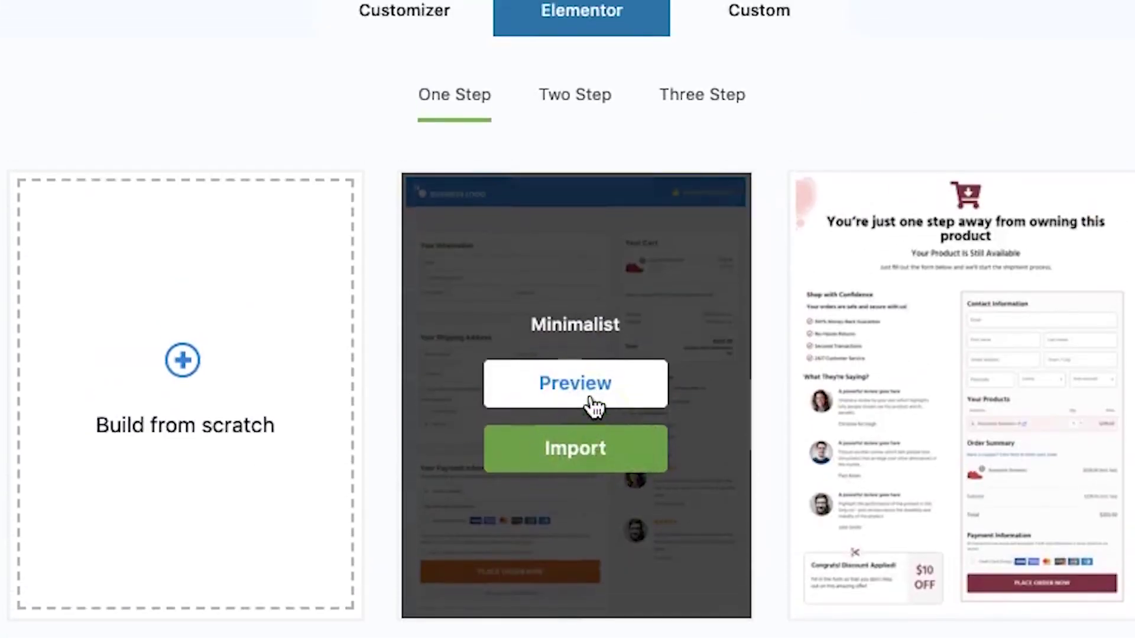
{"action": "scroll", "coordinate": [594, 407], "scroll_direction": "up", "scroll_amount": 2}
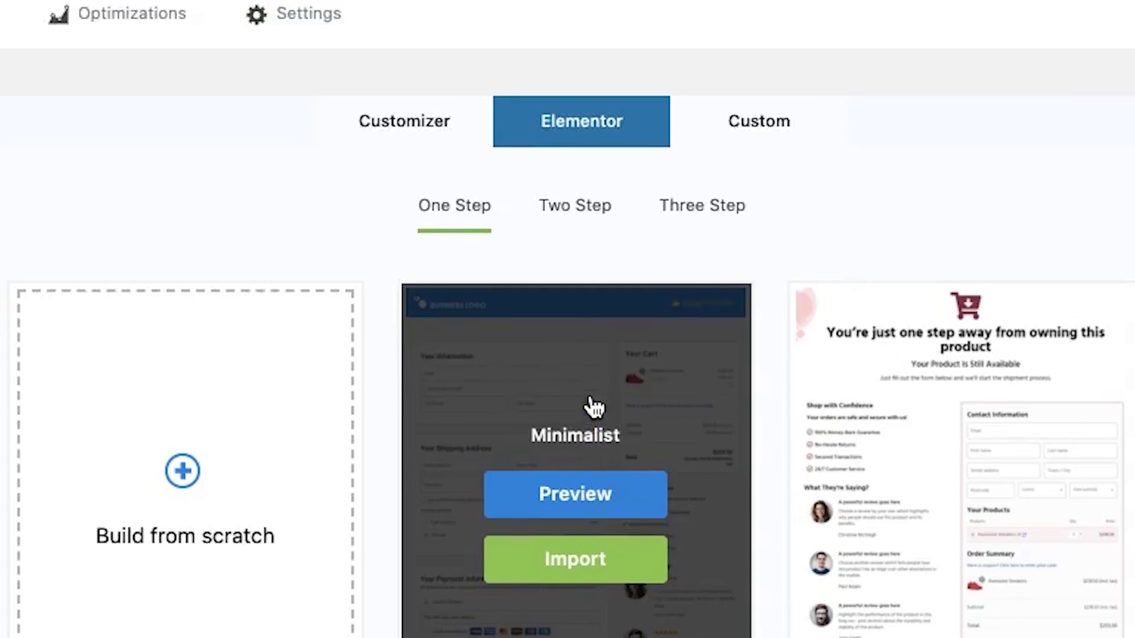
- Look through more of the Elementor template gallery, including the multi-step checkout designs
{"action": "scroll", "coordinate": [594, 406], "scroll_direction": "down", "scroll_amount": 3}
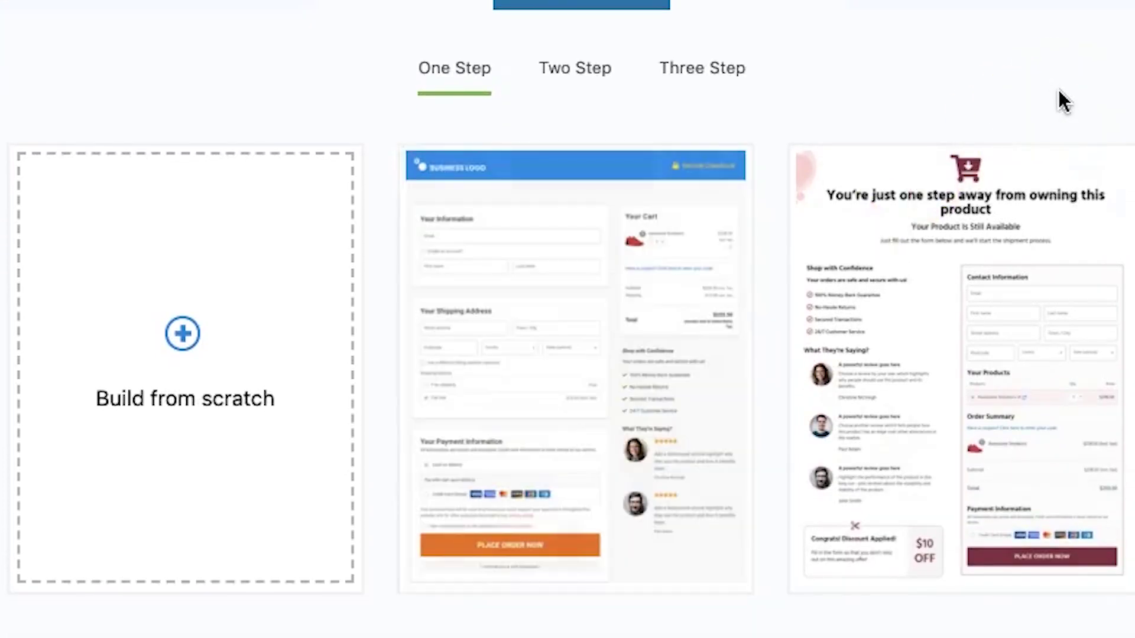
{"action": "scroll", "coordinate": [1115, 119], "scroll_direction": "up", "scroll_amount": 2}
{"action": "scroll", "coordinate": [1115, 136], "scroll_direction": "down", "scroll_amount": 4}
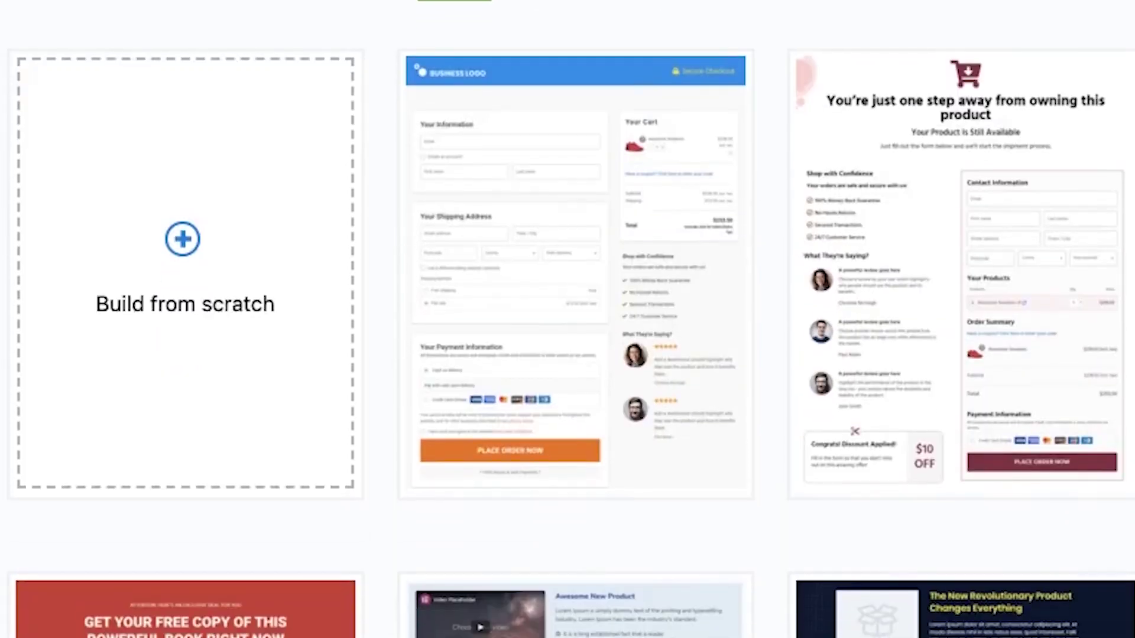
{"action": "scroll", "coordinate": [1101, 242], "scroll_direction": "up", "scroll_amount": 1}
{"action": "scroll", "coordinate": [1067, 220], "scroll_direction": "down", "scroll_amount": 10}
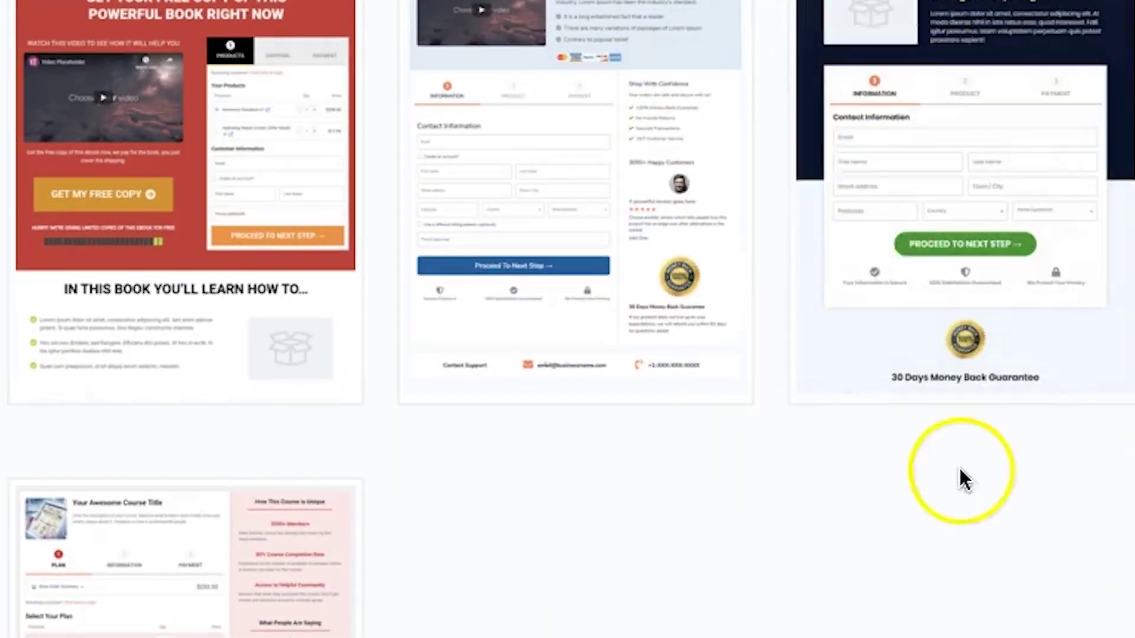
{"action": "scroll", "coordinate": [833, 574], "scroll_direction": "up", "scroll_amount": 1}
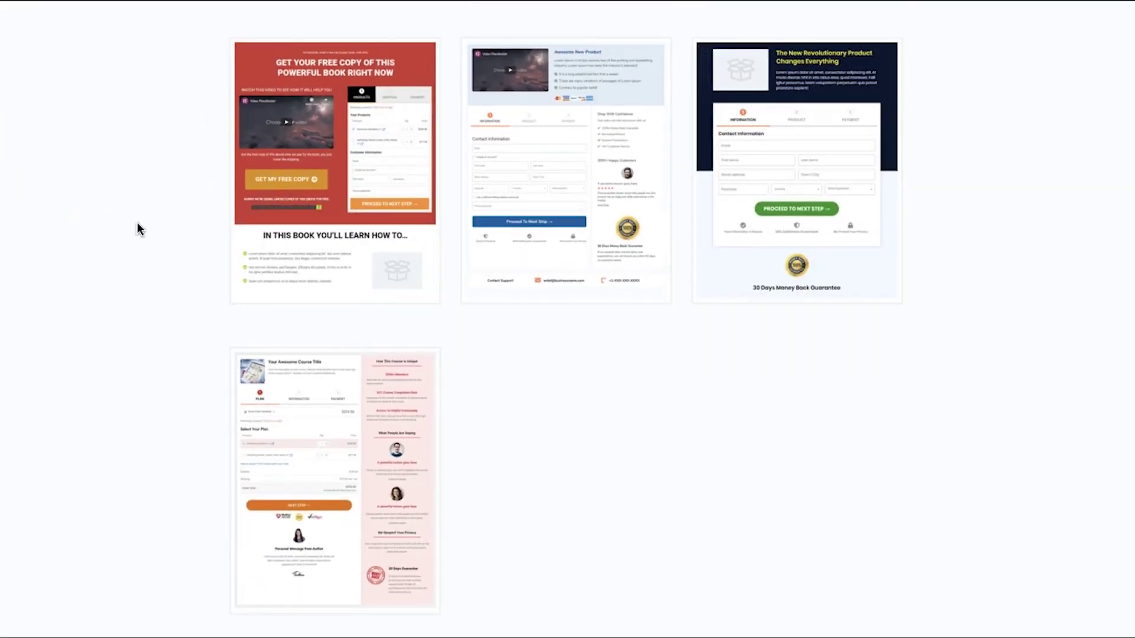
- Import the Minimalist template from the Elementor checkout template gallery and approve the import
{"action": "mouse_move", "coordinate": [320, 79]}
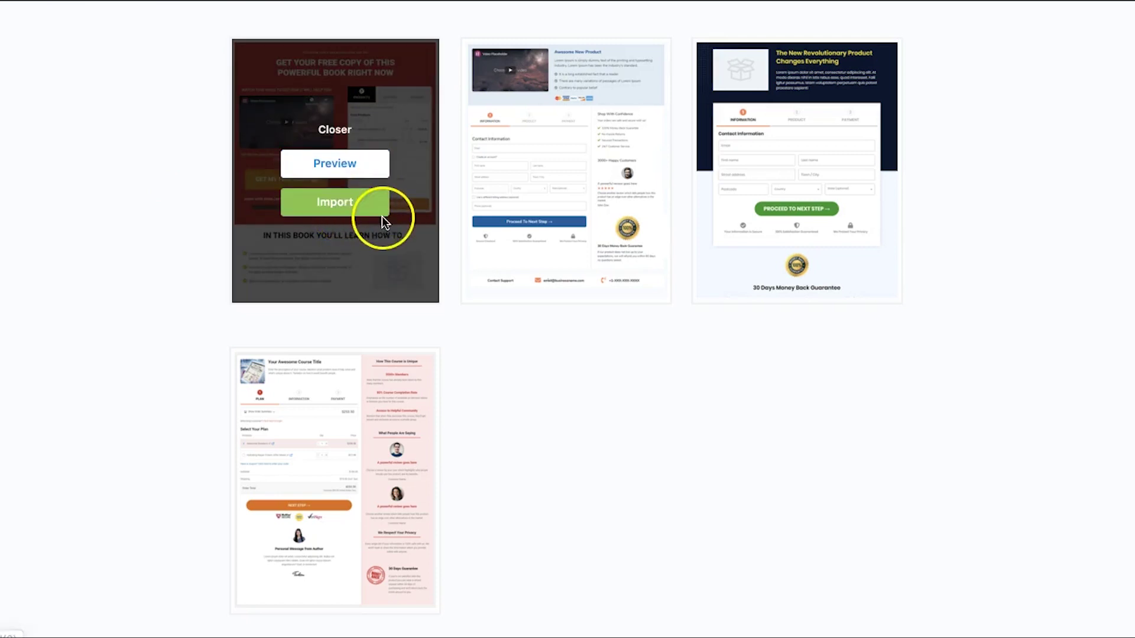
{"action": "scroll", "coordinate": [406, 228], "scroll_direction": "up", "scroll_amount": 5}
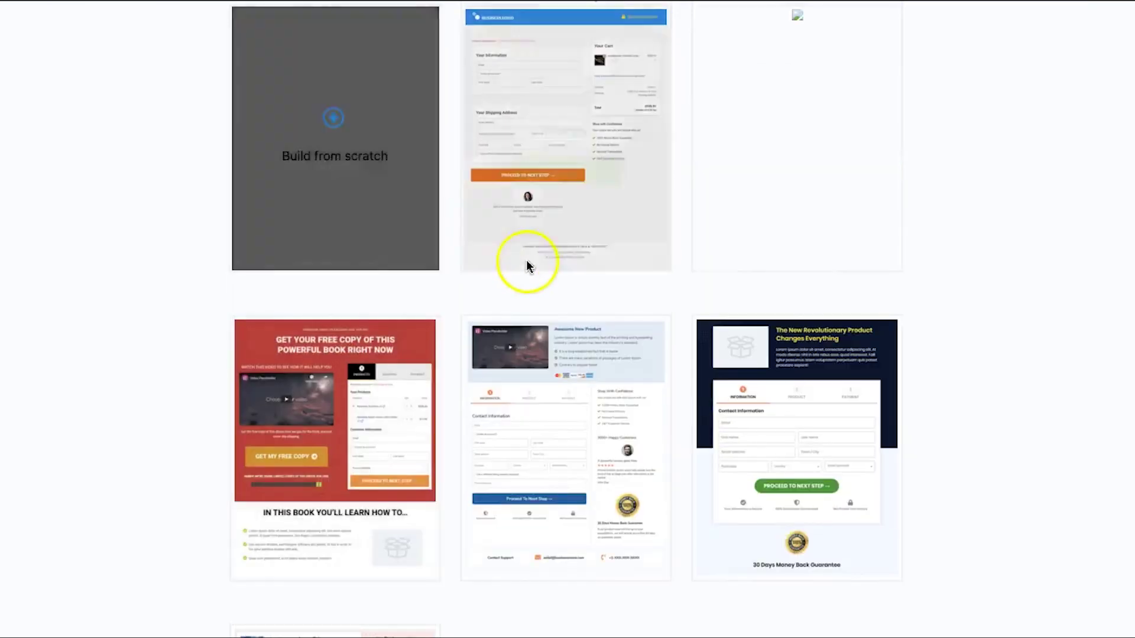
{"action": "scroll", "coordinate": [523, 254], "scroll_direction": "up", "scroll_amount": 2}
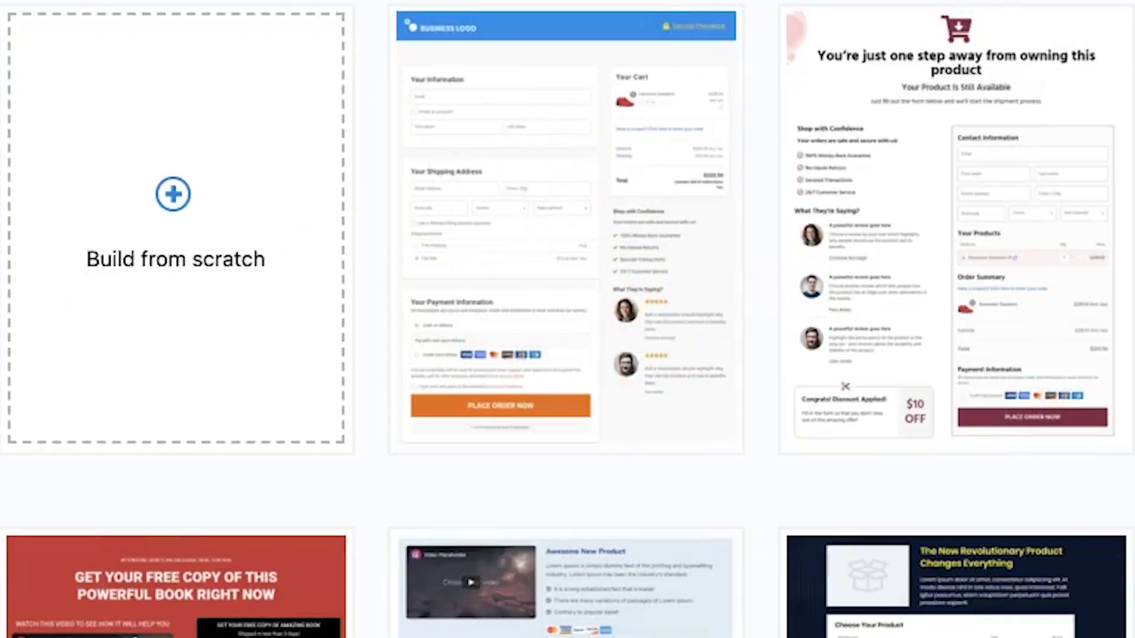
{"action": "mouse_move", "coordinate": [603, 274]}
{"action": "left_click", "coordinate": [553, 289]}
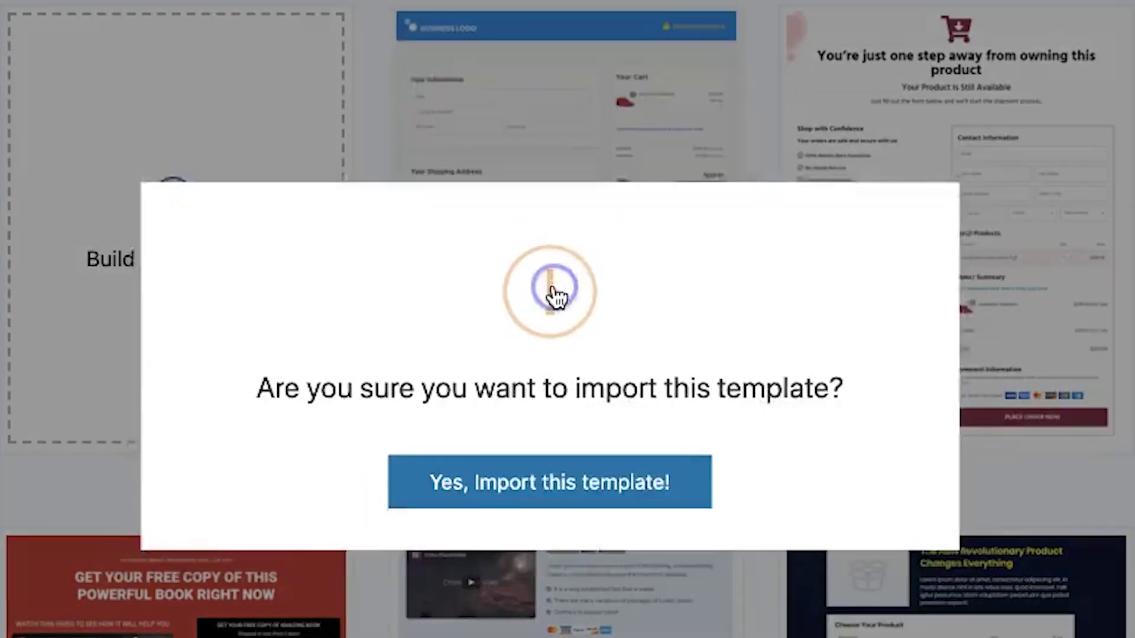
{"action": "left_click", "coordinate": [567, 505]}
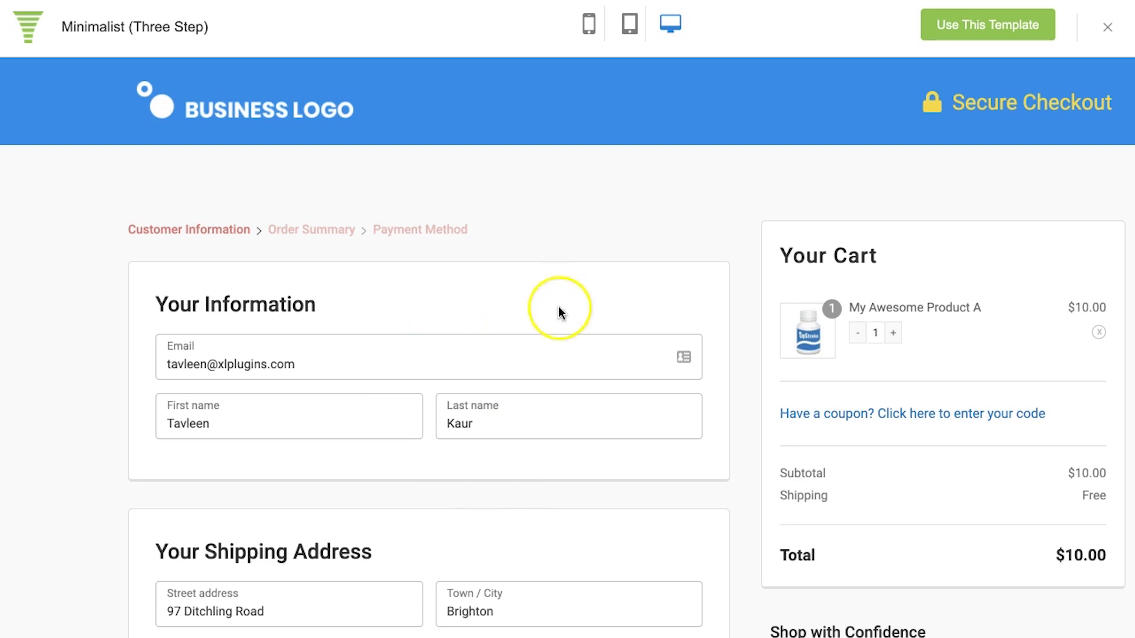
- Examine the desktop preview of the Minimalist (Three Step) template, from the customer information and cart to the testimonial and guarantee sections
{"action": "scroll", "coordinate": [558, 306], "scroll_direction": "down", "scroll_amount": 7}
{"action": "scroll", "coordinate": [560, 312], "scroll_direction": "up", "scroll_amount": 3}
{"action": "scroll", "coordinate": [560, 314], "scroll_direction": "up", "scroll_amount": 4}
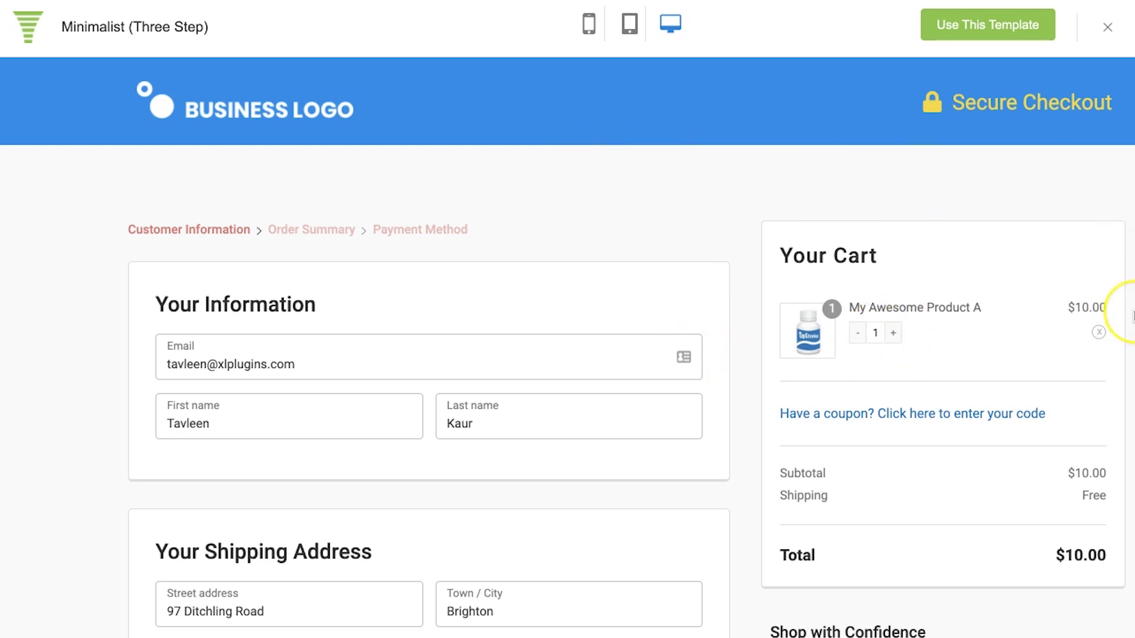
{"action": "scroll", "coordinate": [1129, 316], "scroll_direction": "down", "scroll_amount": 5}
{"action": "scroll", "coordinate": [1129, 316], "scroll_direction": "up", "scroll_amount": 5}
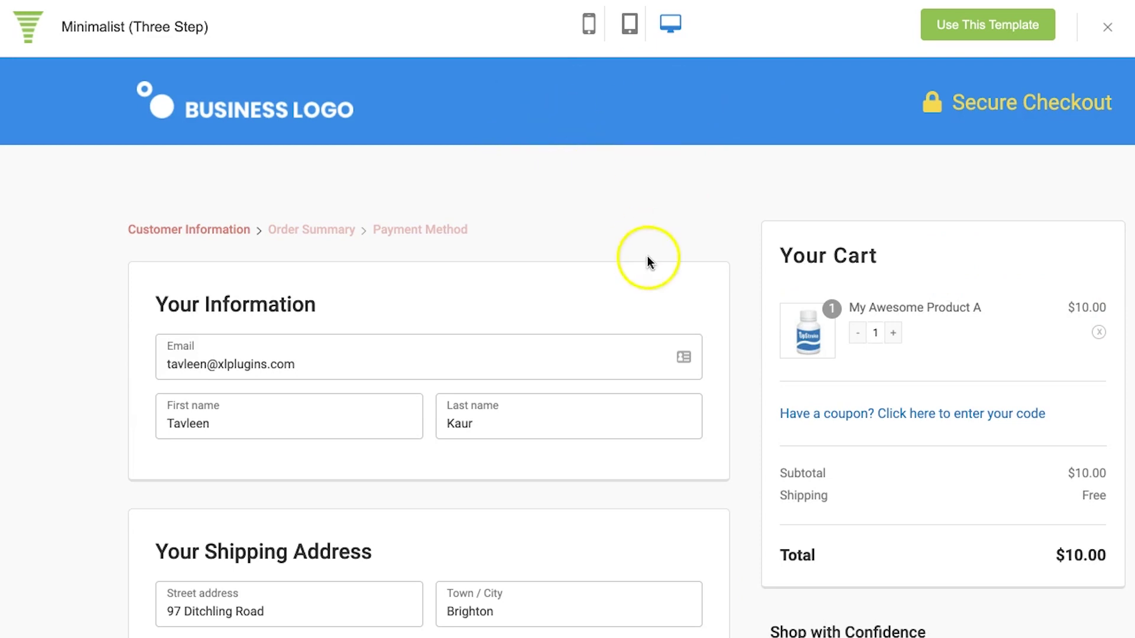
{"action": "scroll", "coordinate": [649, 260], "scroll_direction": "down", "scroll_amount": 6}
{"action": "scroll", "coordinate": [648, 260], "scroll_direction": "down", "scroll_amount": 1}
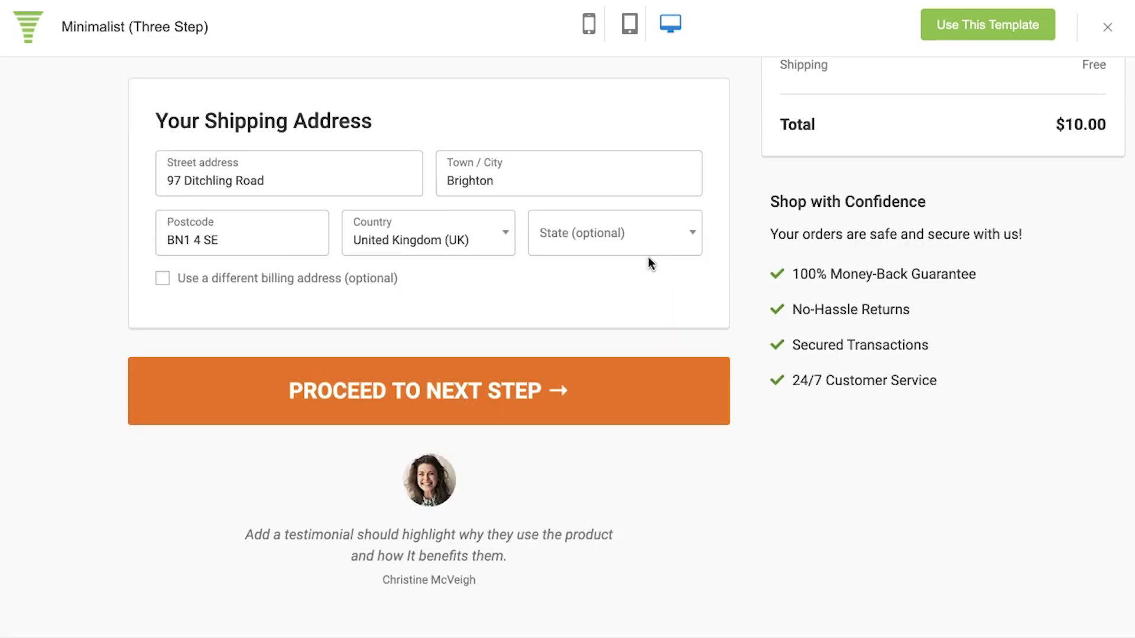
{"action": "scroll", "coordinate": [774, 426], "scroll_direction": "up", "scroll_amount": 7}
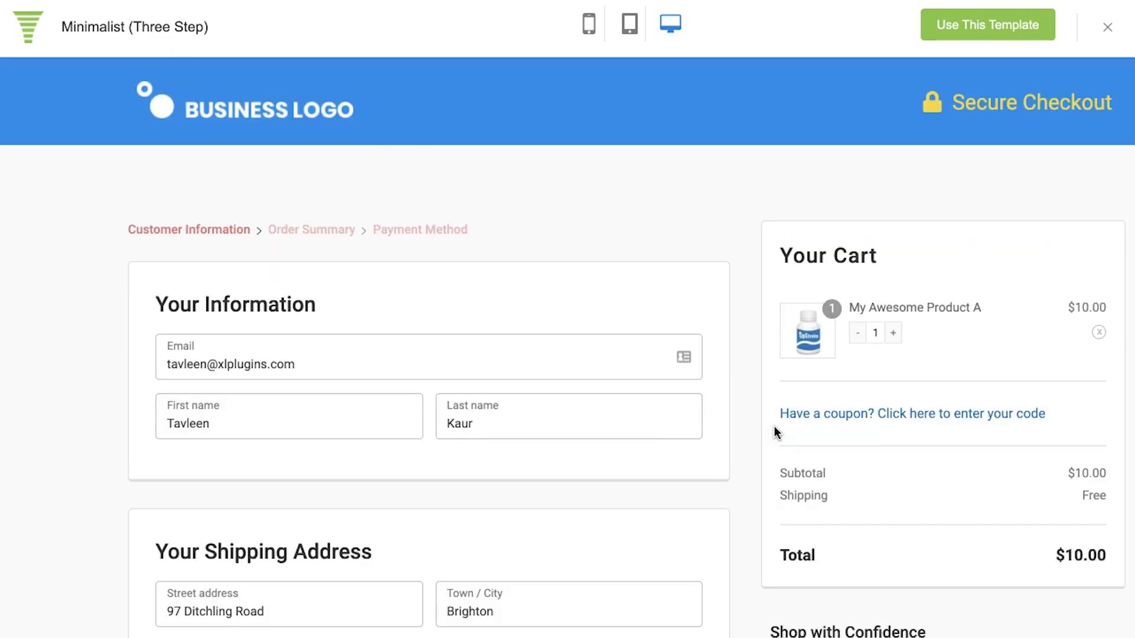
{"action": "scroll", "coordinate": [534, 353], "scroll_direction": "down", "scroll_amount": 7}
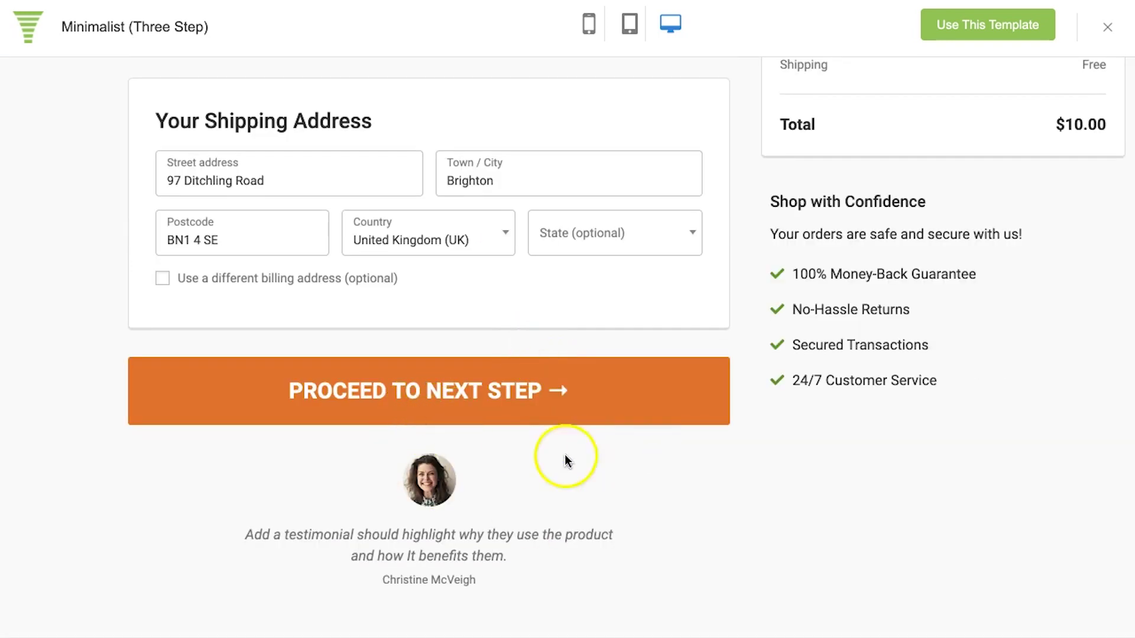
{"action": "scroll", "coordinate": [511, 411], "scroll_direction": "up", "scroll_amount": 7}
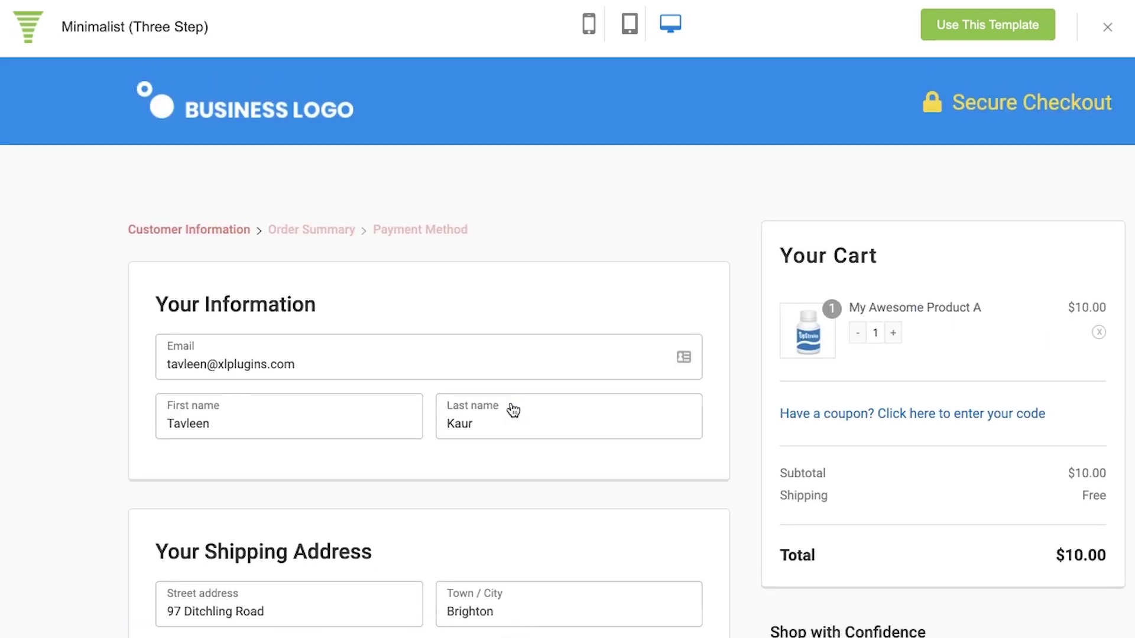
- Switch the Minimalist (Three Step) preview to the mobile view and examine the whole page down to its footer
{"action": "left_click", "coordinate": [588, 25]}
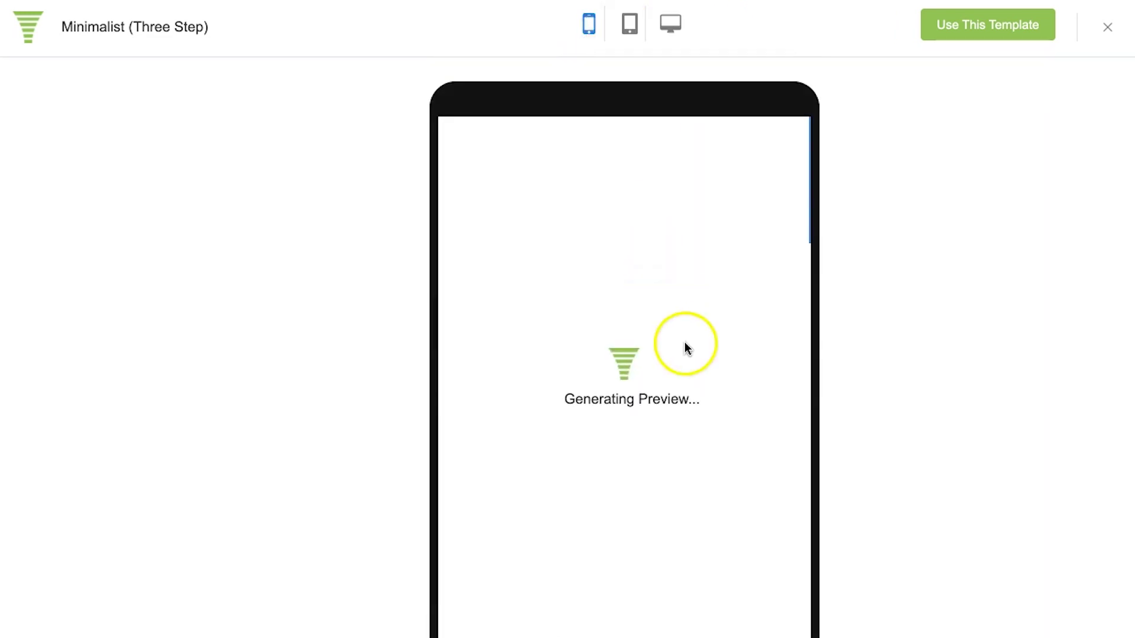
{"action": "right_click", "coordinate": [616, 357]}
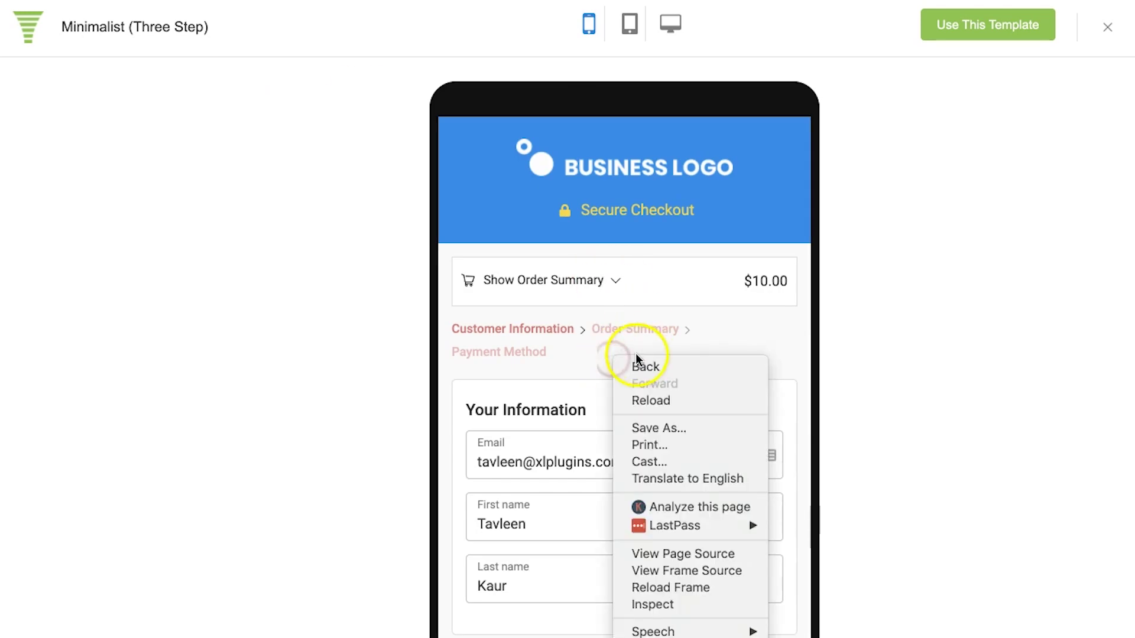
{"action": "left_click", "coordinate": [601, 352]}
{"action": "scroll", "coordinate": [601, 352], "scroll_direction": "down", "scroll_amount": 1}
{"action": "scroll", "coordinate": [601, 353], "scroll_direction": "down", "scroll_amount": 4}
{"action": "scroll", "coordinate": [602, 354], "scroll_direction": "down", "scroll_amount": 8}
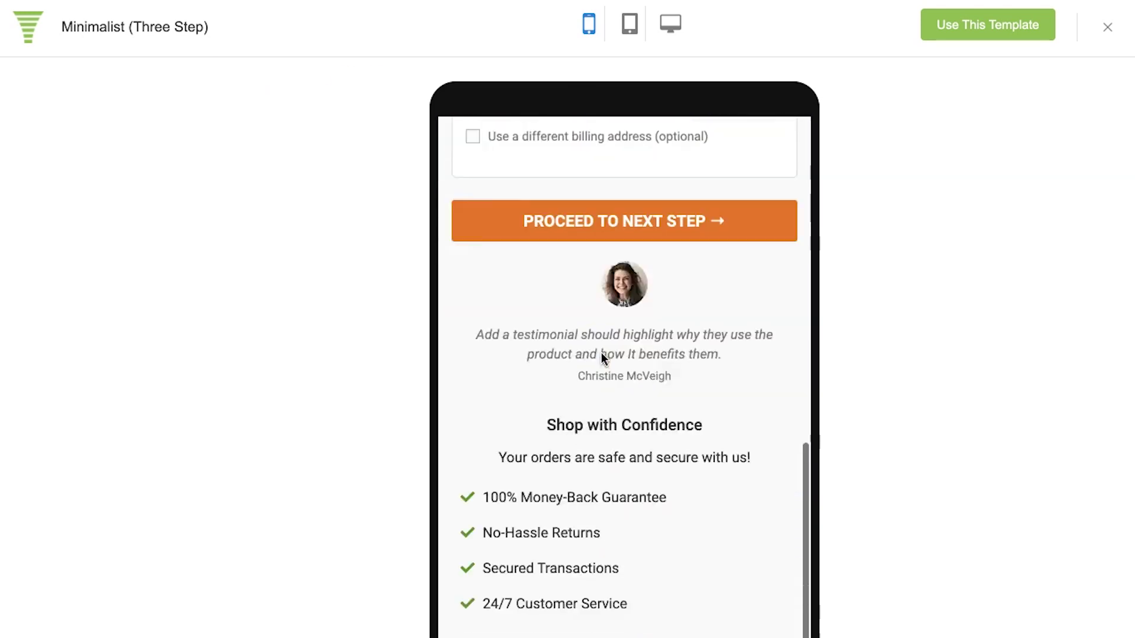
{"action": "scroll", "coordinate": [603, 358], "scroll_direction": "down", "scroll_amount": 3}
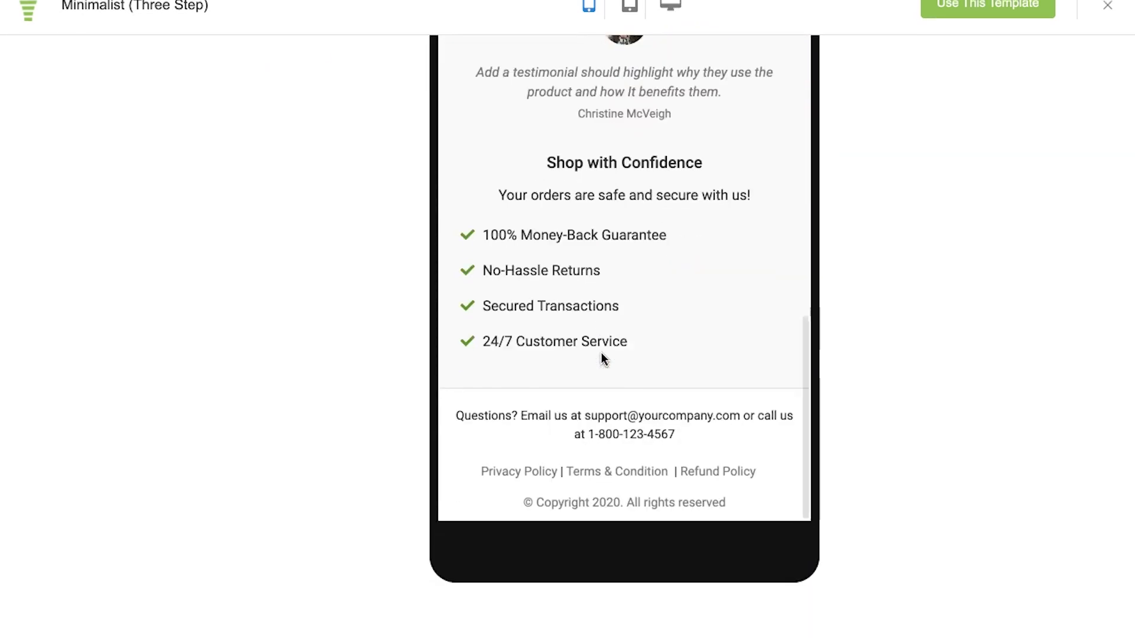
{"action": "left_click", "coordinate": [604, 365]}
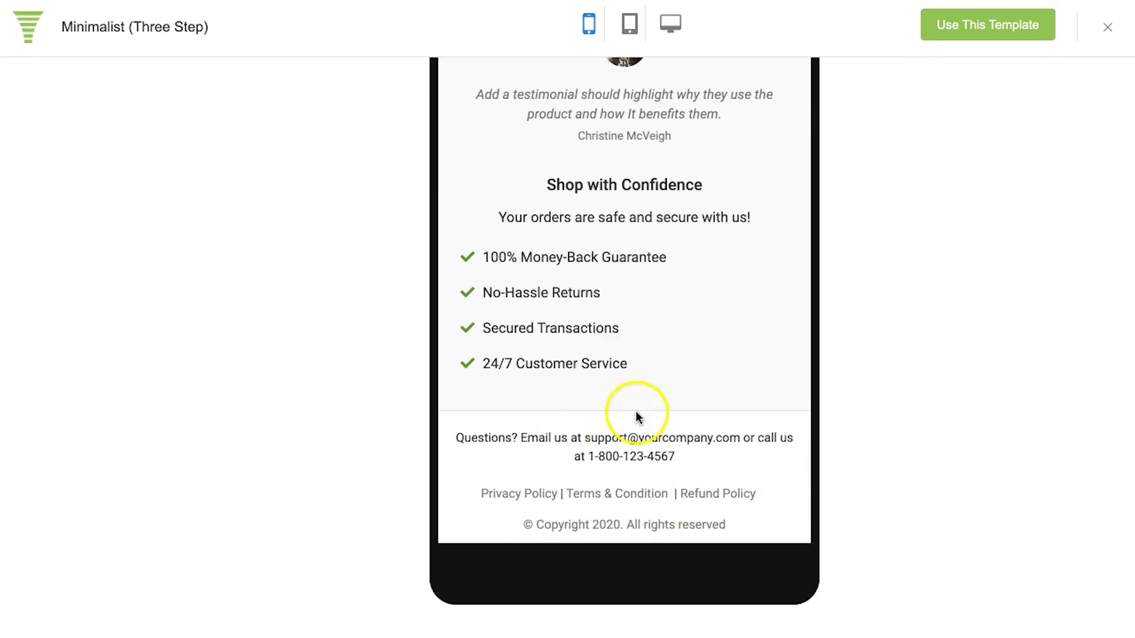
{"action": "scroll", "coordinate": [712, 408], "scroll_direction": "up", "scroll_amount": 3}
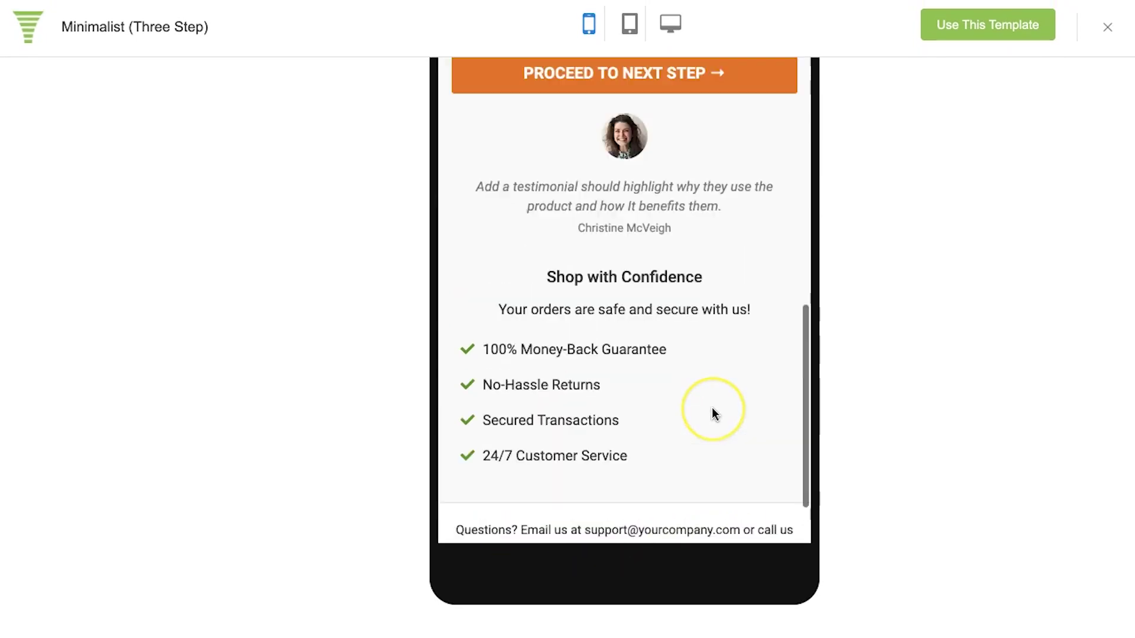
{"action": "scroll", "coordinate": [711, 407], "scroll_direction": "up", "scroll_amount": 15}
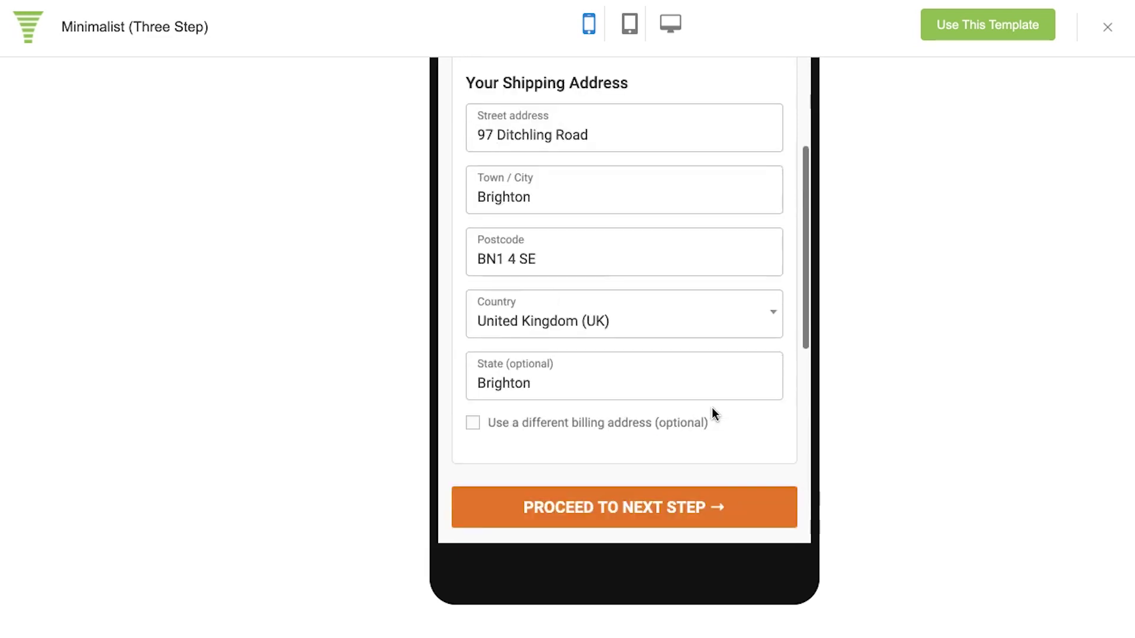
{"action": "scroll", "coordinate": [711, 408], "scroll_direction": "up", "scroll_amount": 3}
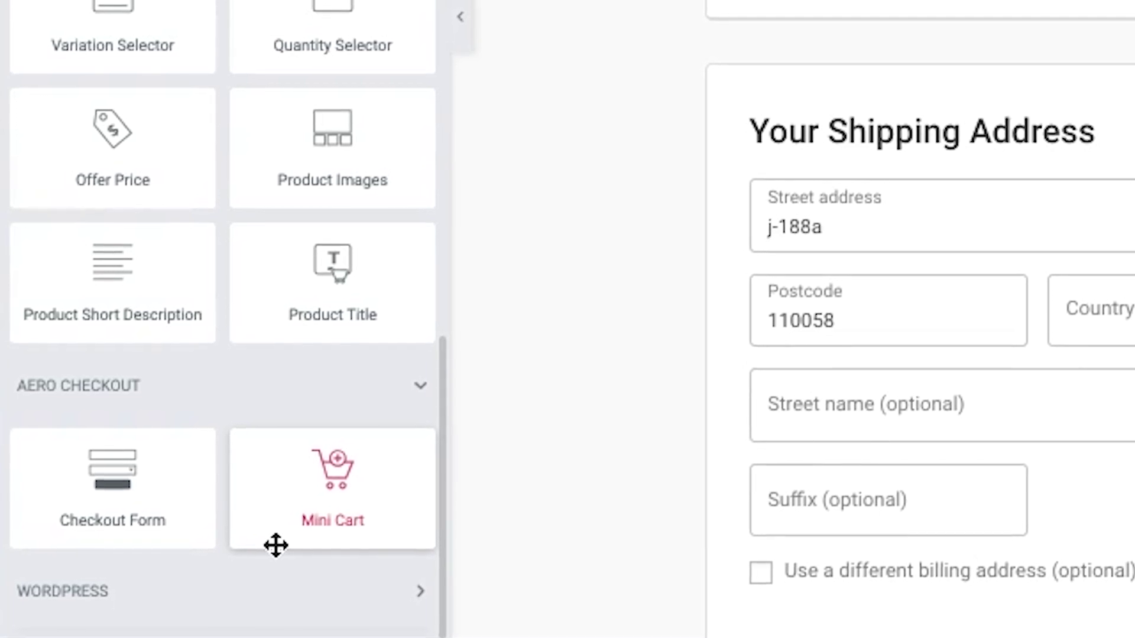
- Open the Checkout Form widget's settings in the Elementor editor and expand the Steps section
{"action": "left_click", "coordinate": [257, 544]}
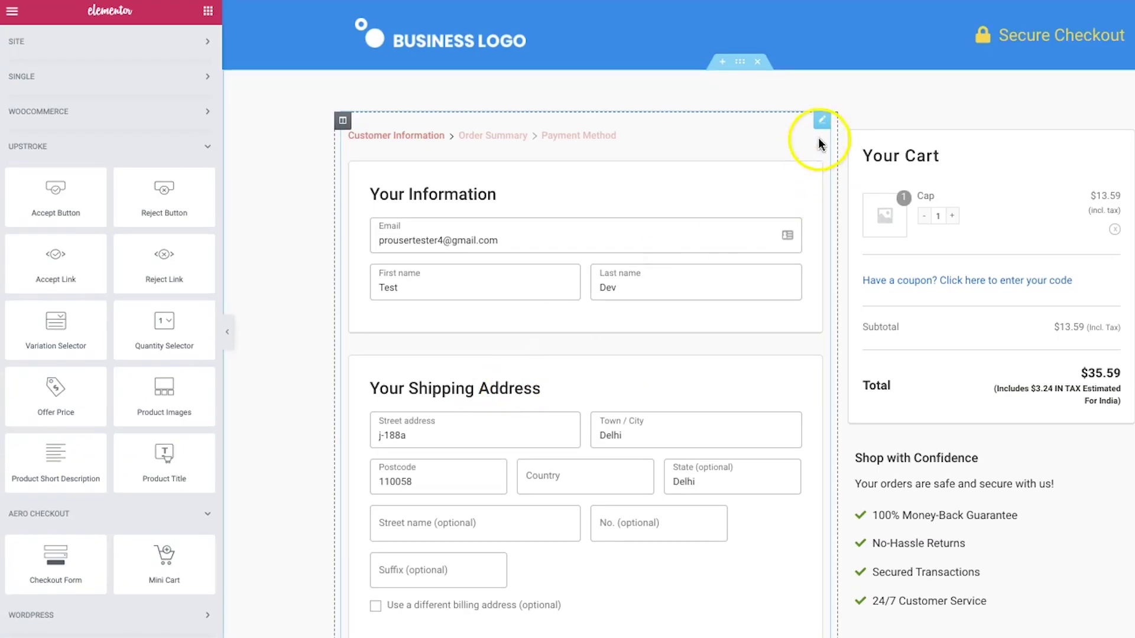
{"action": "left_click", "coordinate": [823, 123]}
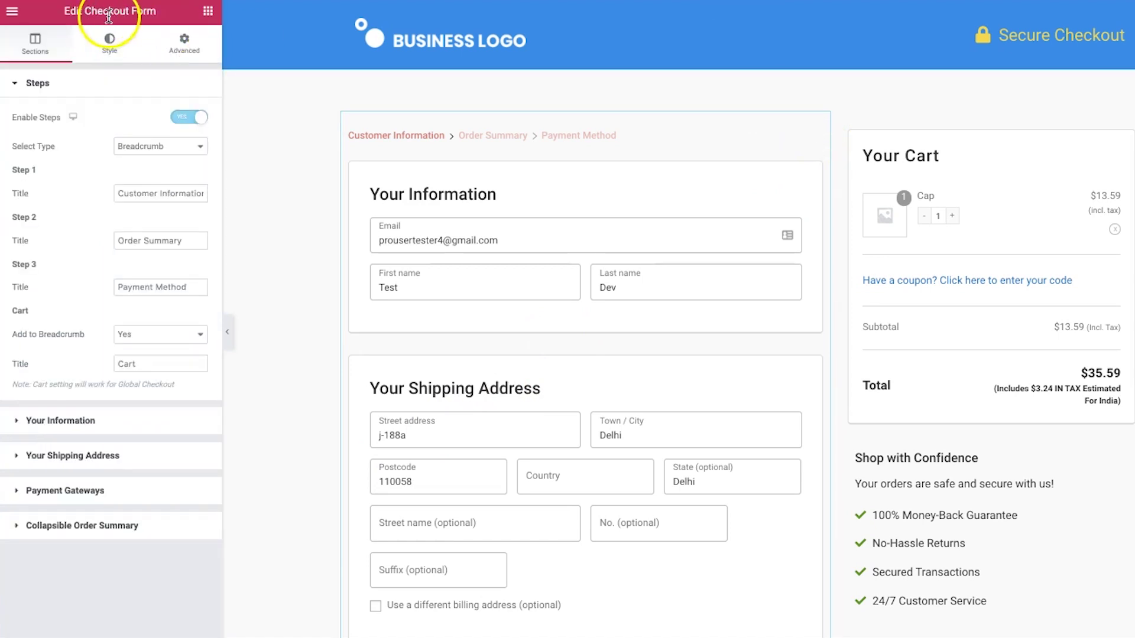
{"action": "left_click", "coordinate": [65, 94]}
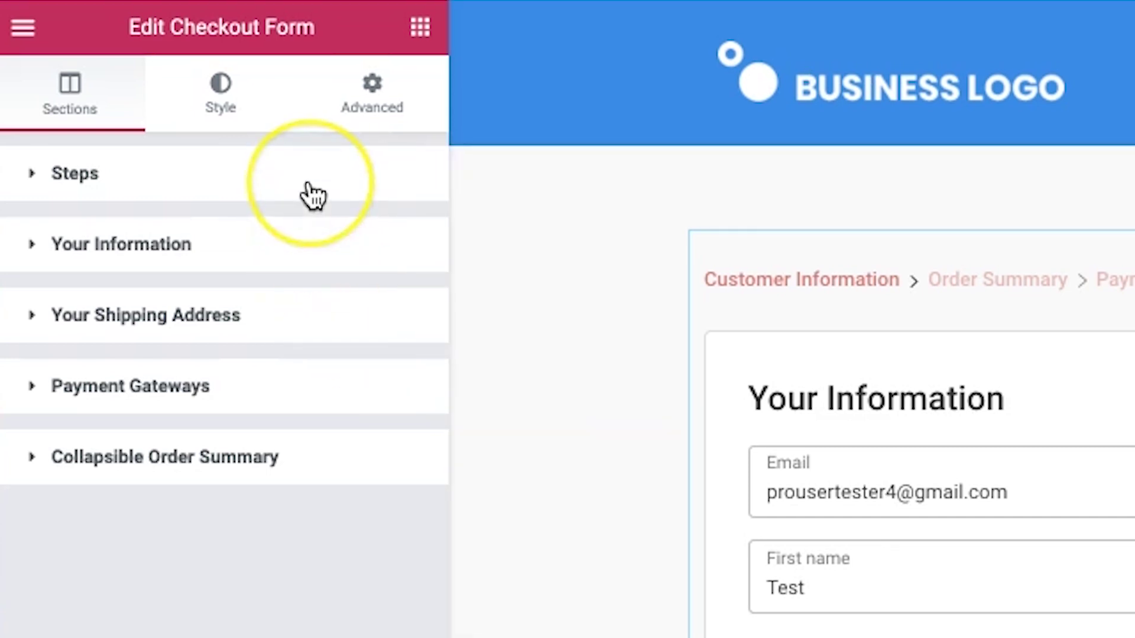
{"action": "left_click", "coordinate": [313, 195]}
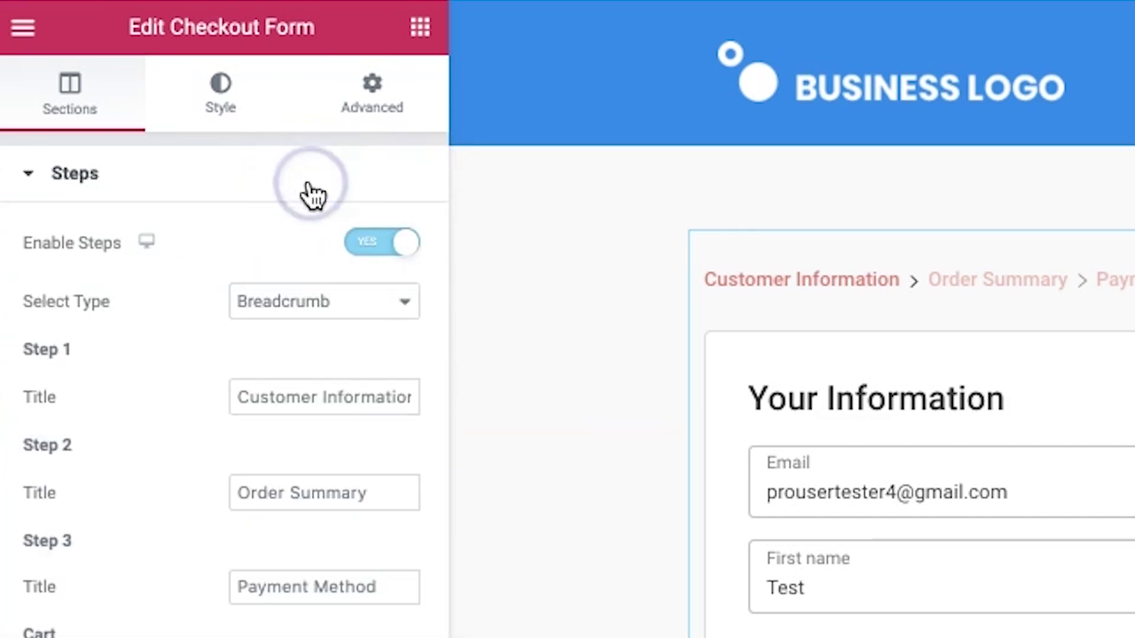
- Disable the checkout form's steps to compare the layout without the breadcrumb, and enable them again
{"action": "left_click", "coordinate": [381, 243]}
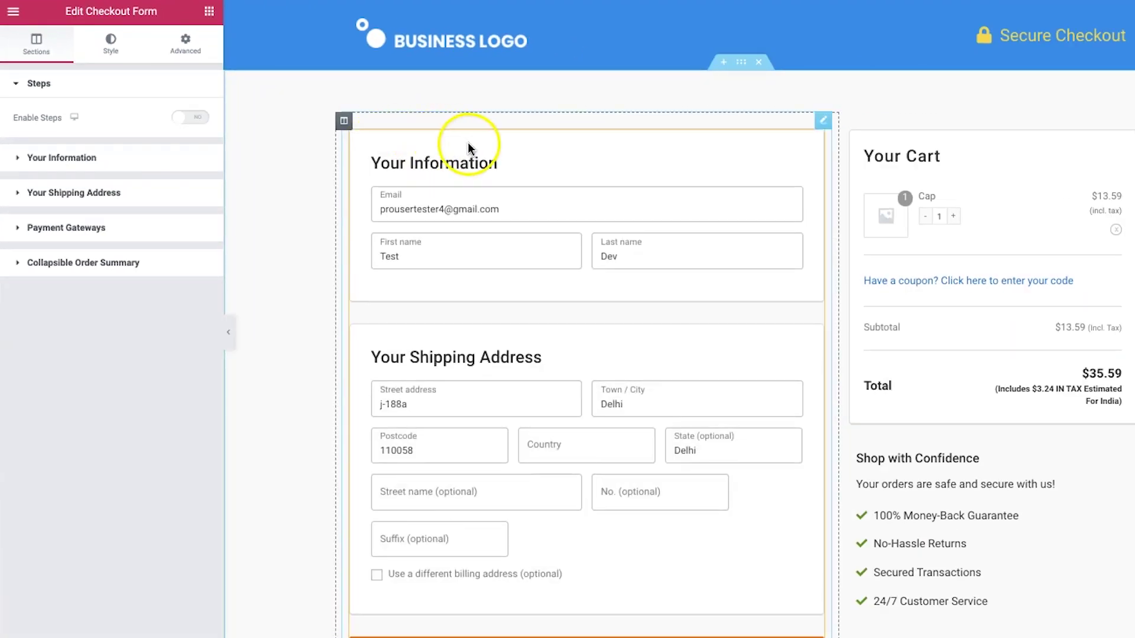
{"action": "left_click", "coordinate": [189, 121]}
{"action": "left_click", "coordinate": [430, 151]}
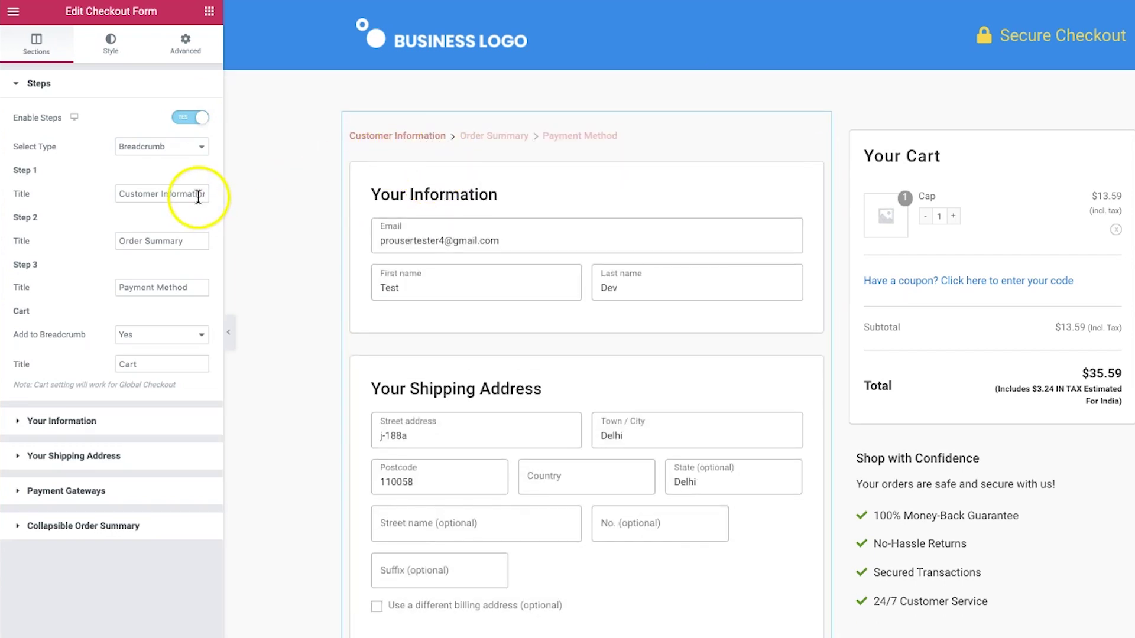
- Change the Step 1 breadcrumb title to "Basic Information"
{"action": "left_click", "coordinate": [197, 196]}
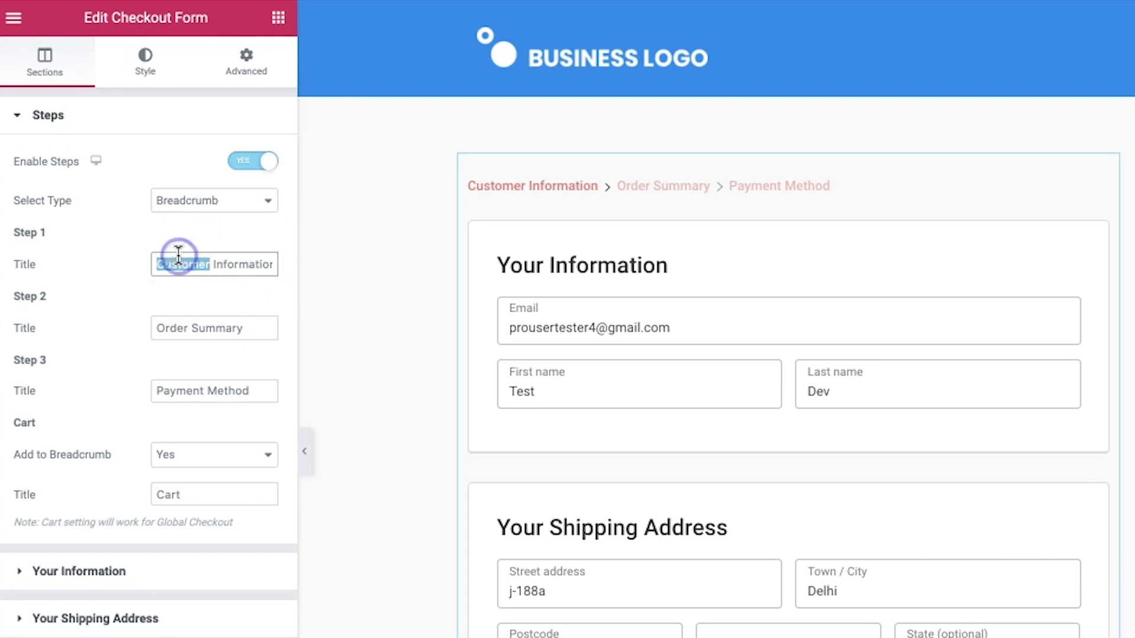
{"action": "type", "text": "Basic"}
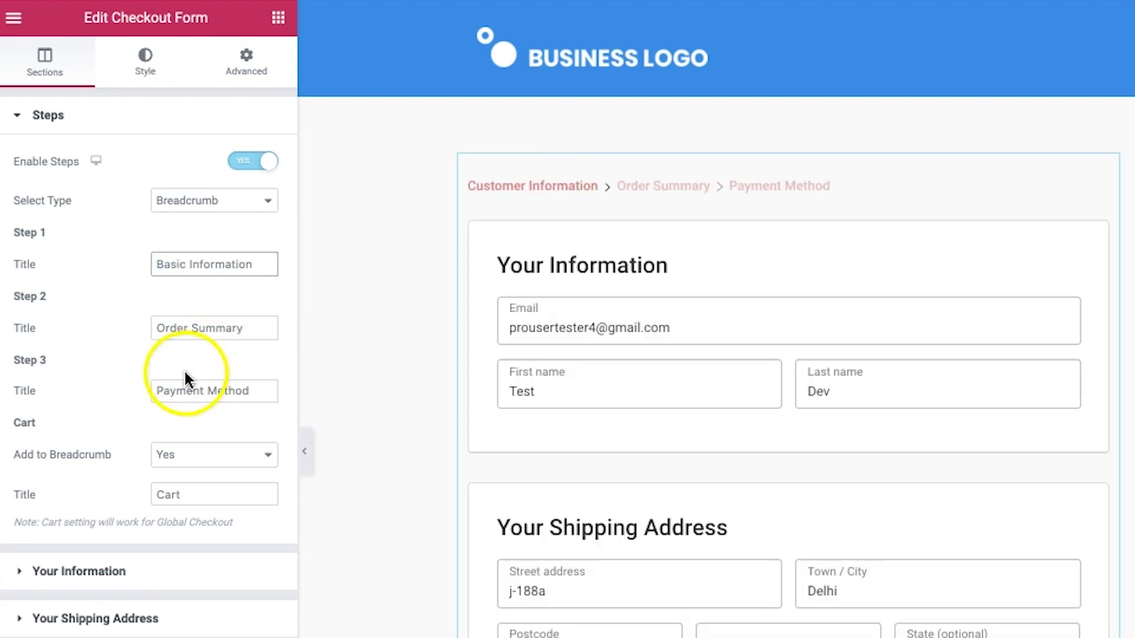
- Set the Email field's width to One Half in the Your Information section
{"action": "left_click", "coordinate": [109, 571]}
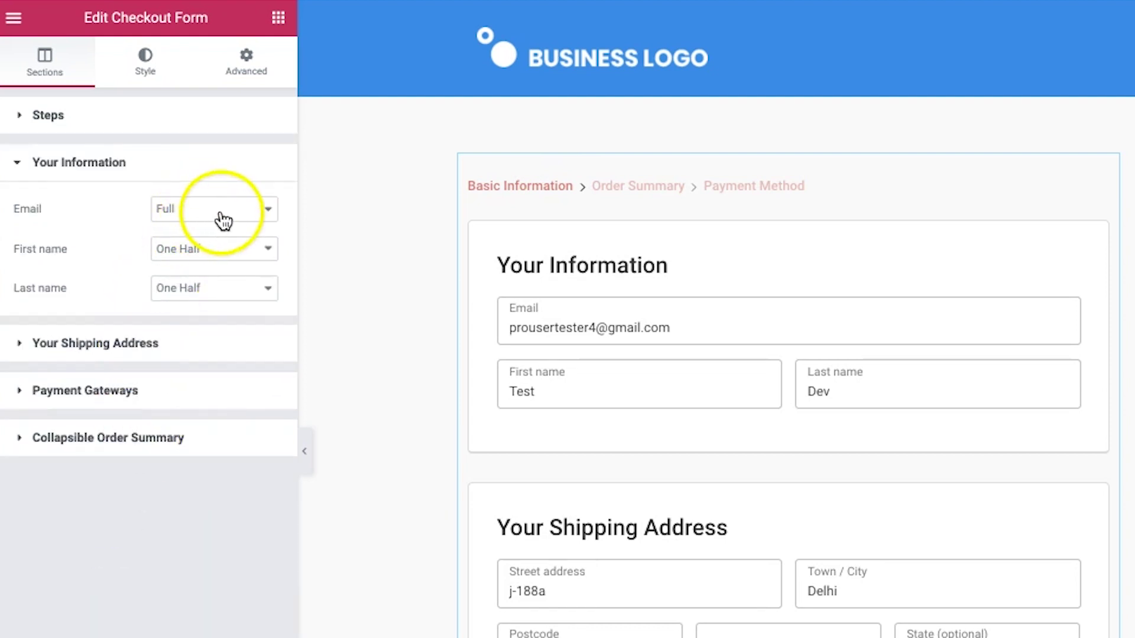
{"action": "left_click", "coordinate": [221, 215]}
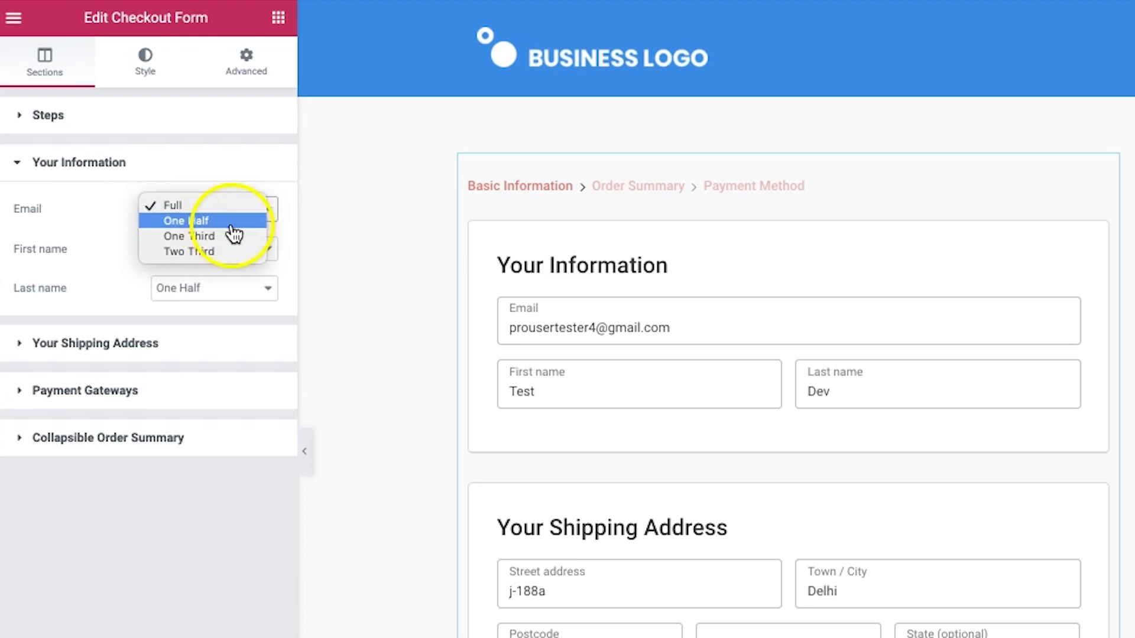
{"action": "left_click", "coordinate": [230, 225]}
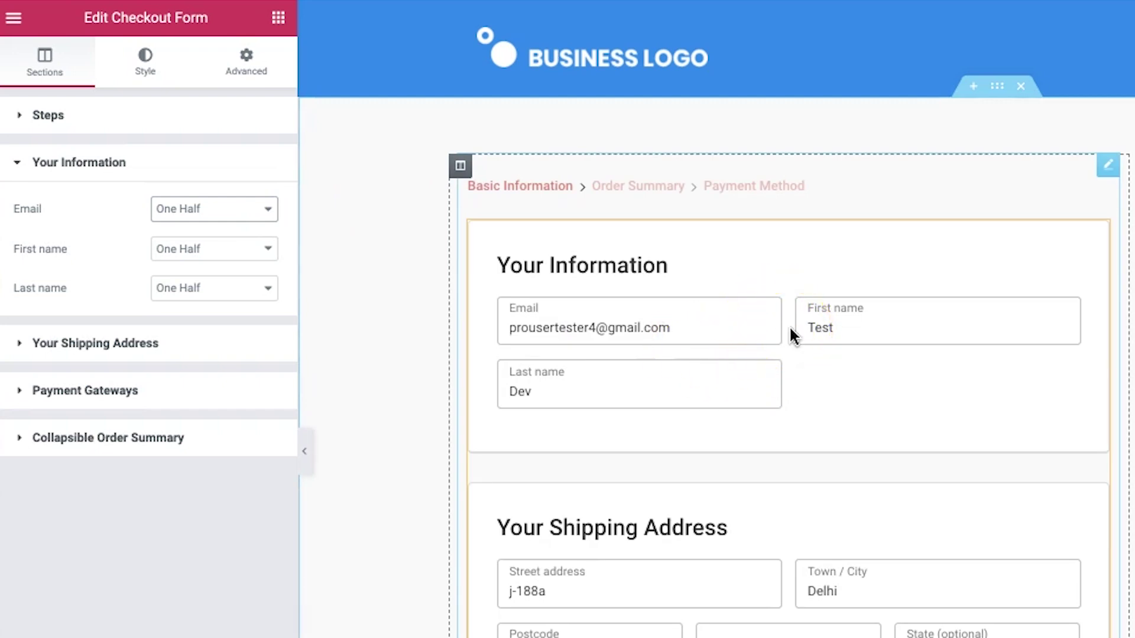
- Try the First name field at One Third and Full width, and return it to One Half
{"action": "left_click", "coordinate": [234, 253]}
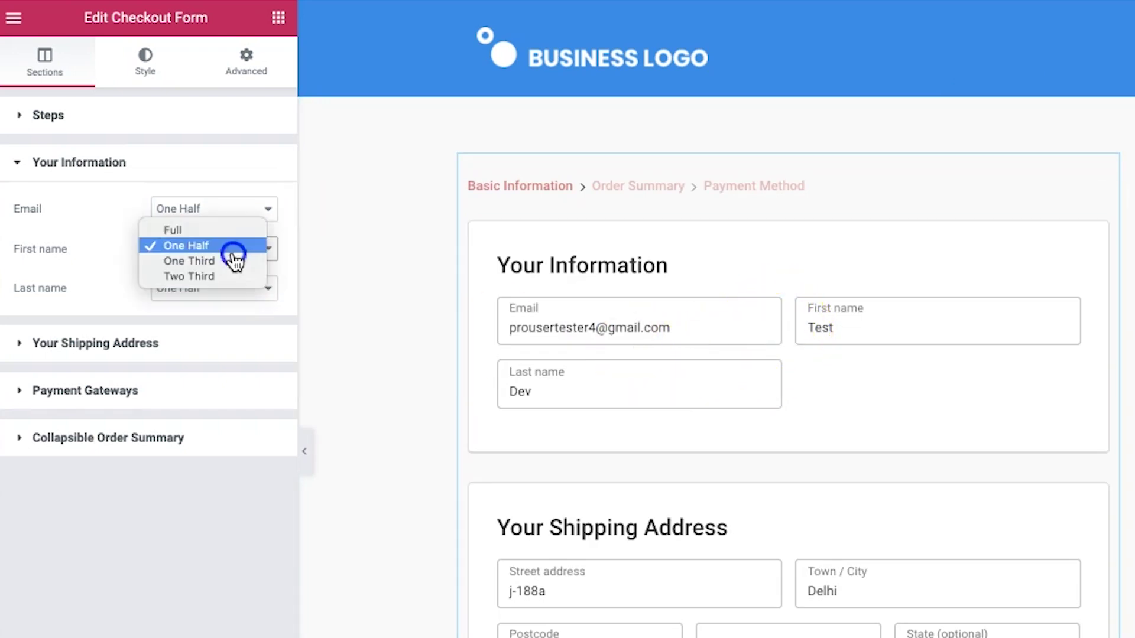
{"action": "left_click", "coordinate": [210, 260]}
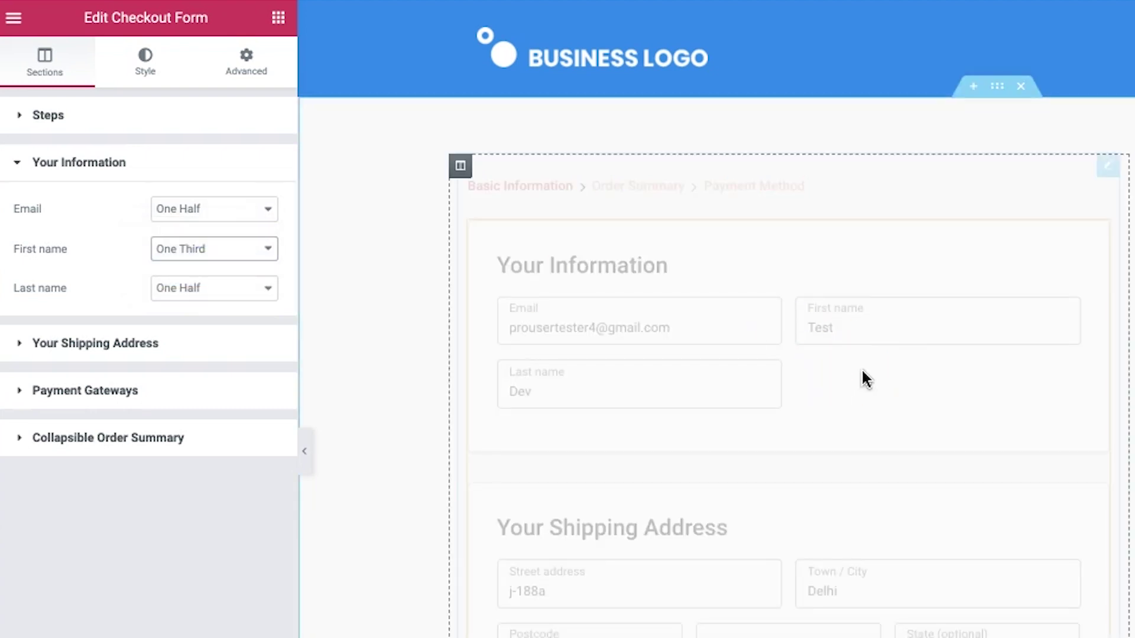
{"action": "left_click", "coordinate": [194, 255]}
{"action": "left_click", "coordinate": [186, 219]}
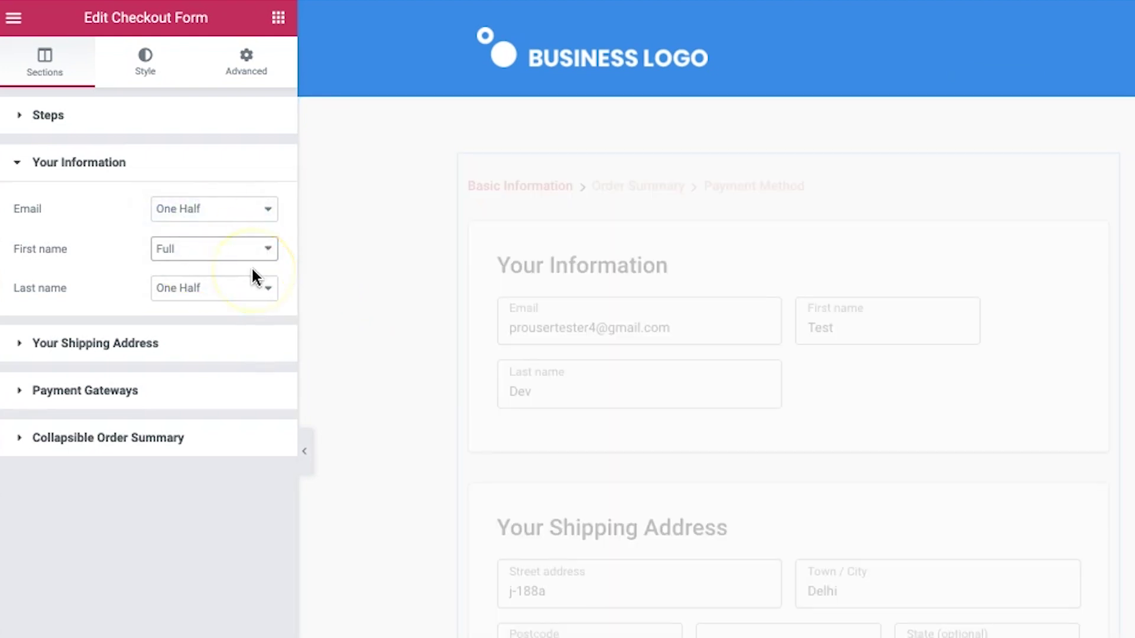
{"action": "left_click", "coordinate": [230, 253]}
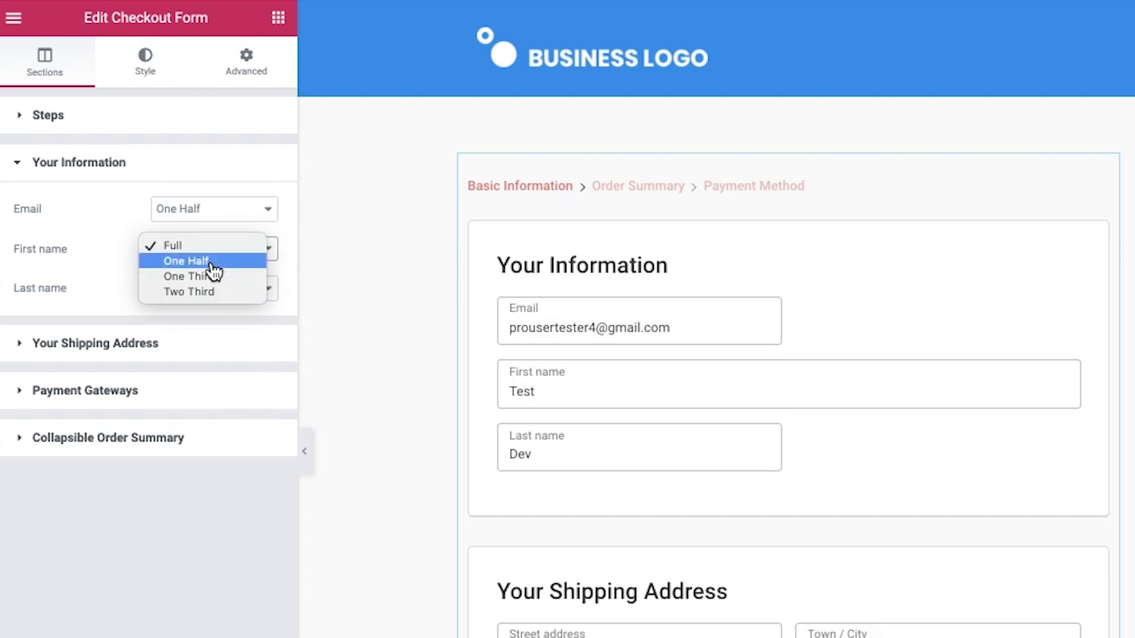
{"action": "left_click", "coordinate": [214, 272]}
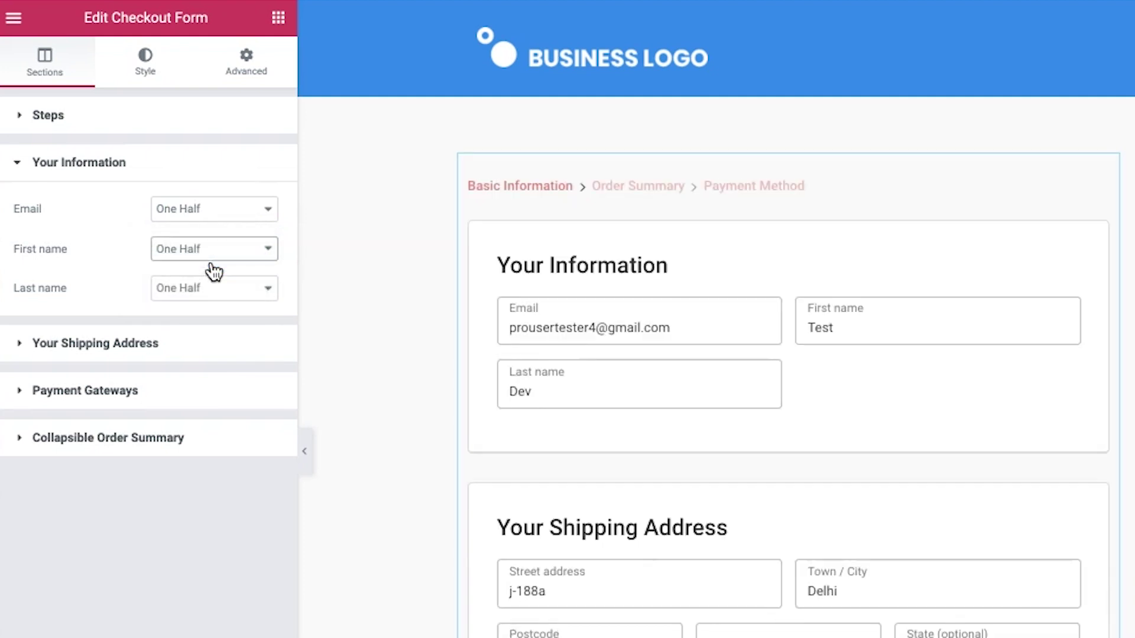
- Review the shipping and billing address field widths in the Your Shipping Address section against the form preview
{"action": "left_click", "coordinate": [131, 343]}
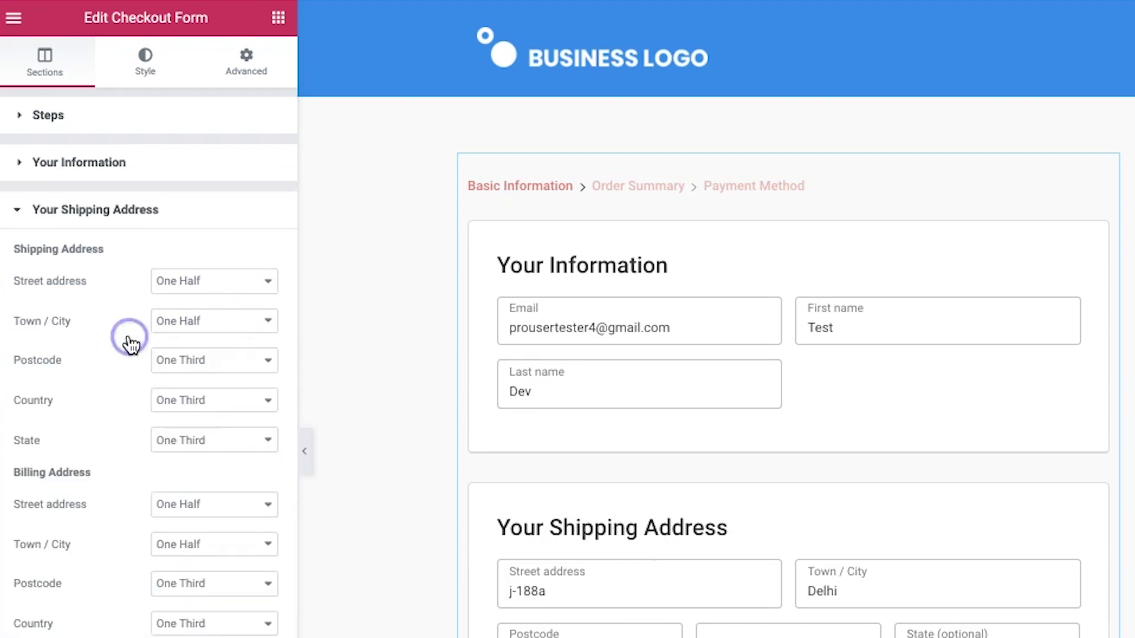
{"action": "left_click", "coordinate": [202, 321]}
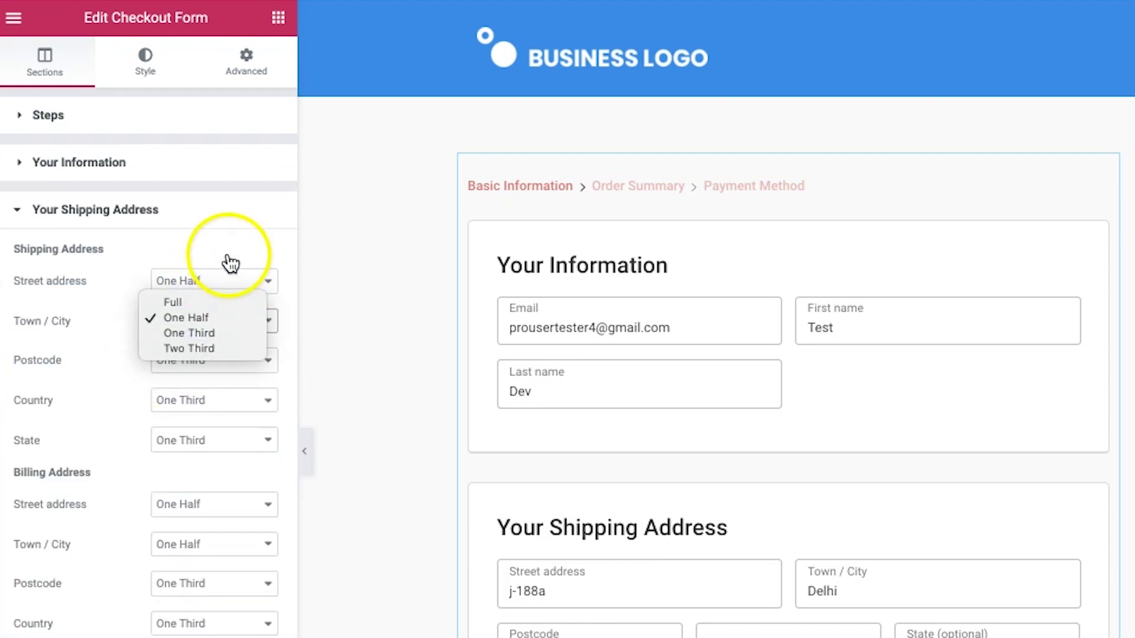
{"action": "left_click", "coordinate": [451, 435]}
{"action": "scroll", "coordinate": [448, 440], "scroll_direction": "down", "scroll_amount": 4}
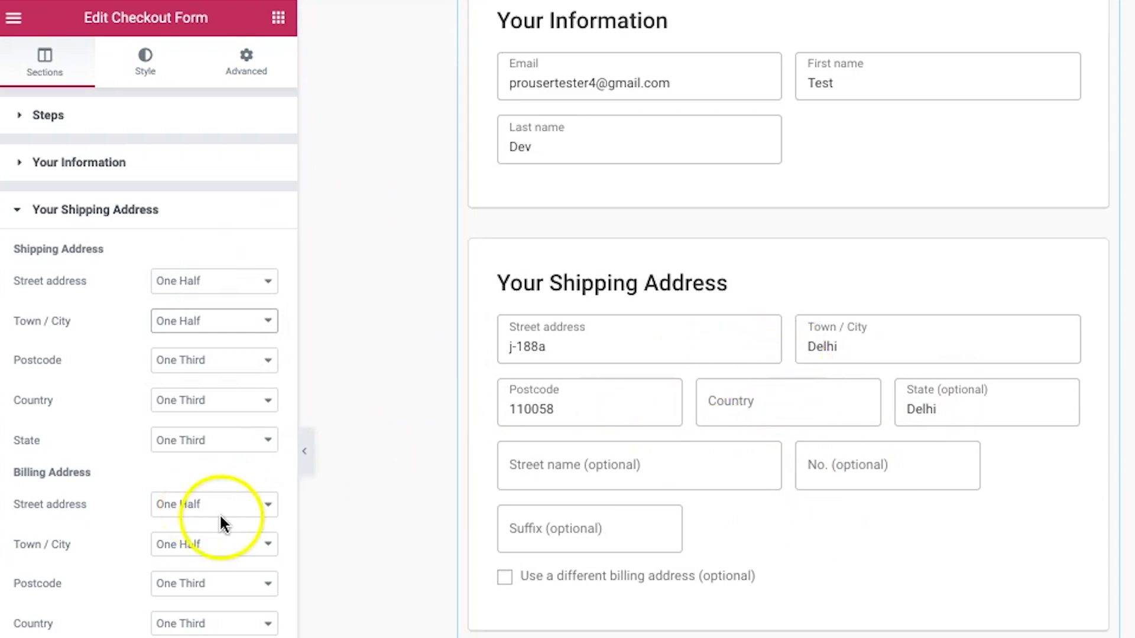
{"action": "scroll", "coordinate": [385, 461], "scroll_direction": "up", "scroll_amount": 1}
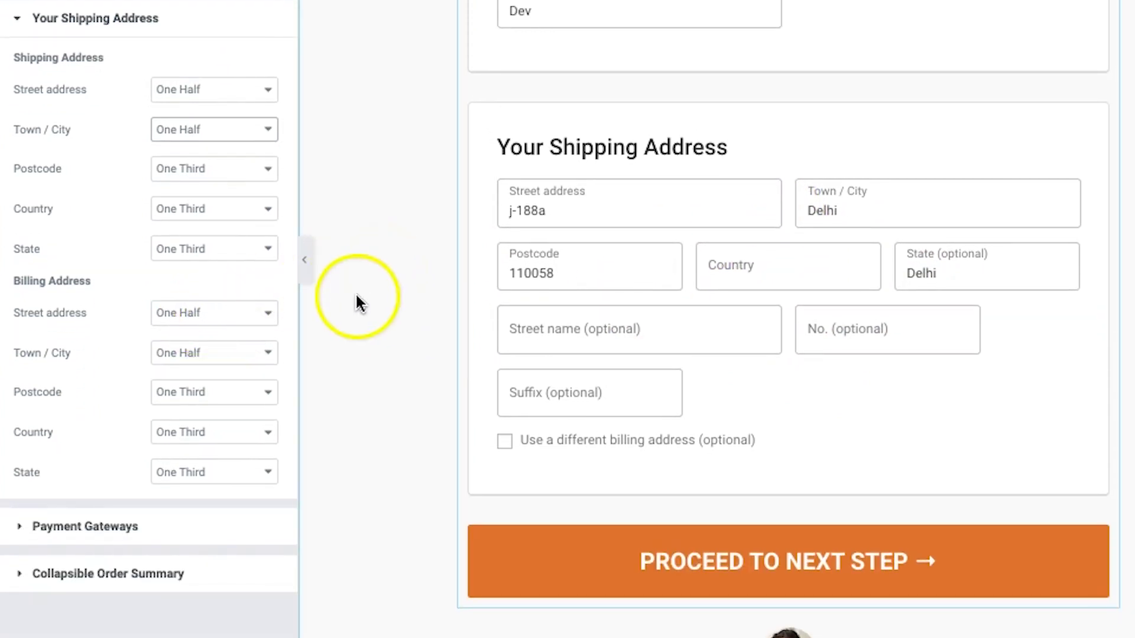
- Enable the Collapsible Order Summary on desktop and test expanding and collapsing it in the form preview
{"action": "left_click", "coordinate": [101, 573]}
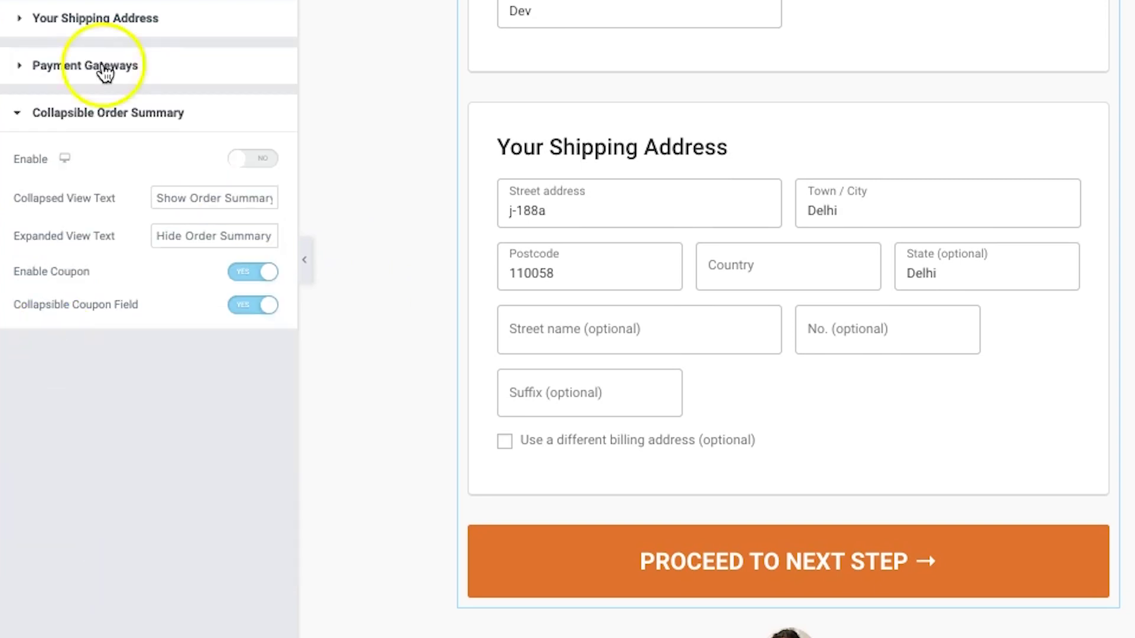
{"action": "scroll", "coordinate": [382, 119], "scroll_direction": "up", "scroll_amount": 3}
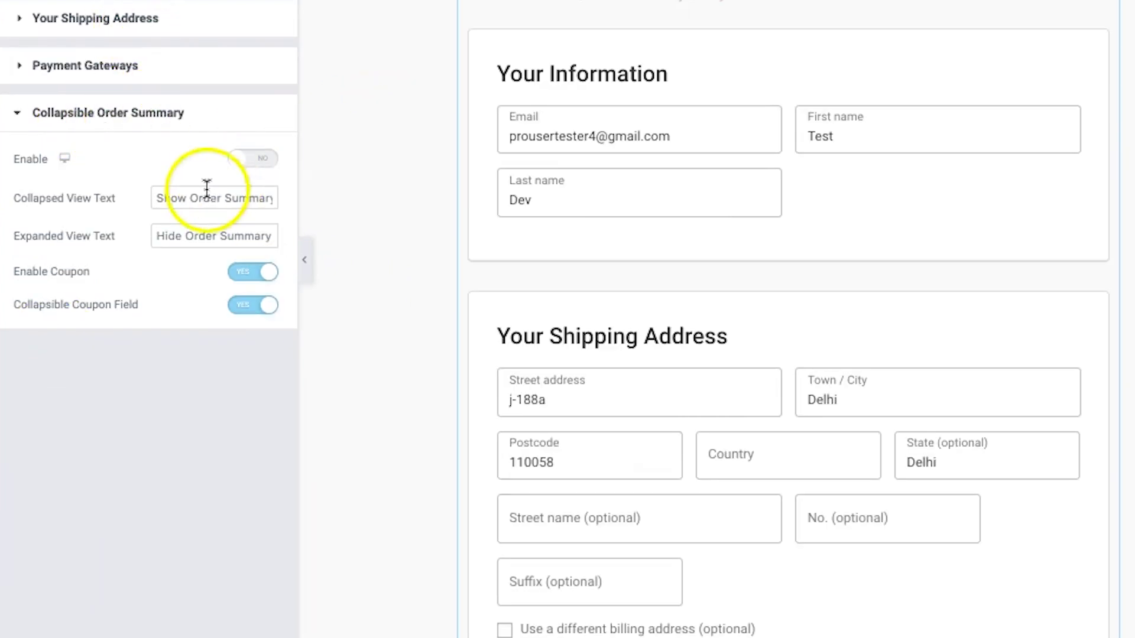
{"action": "left_click", "coordinate": [258, 169]}
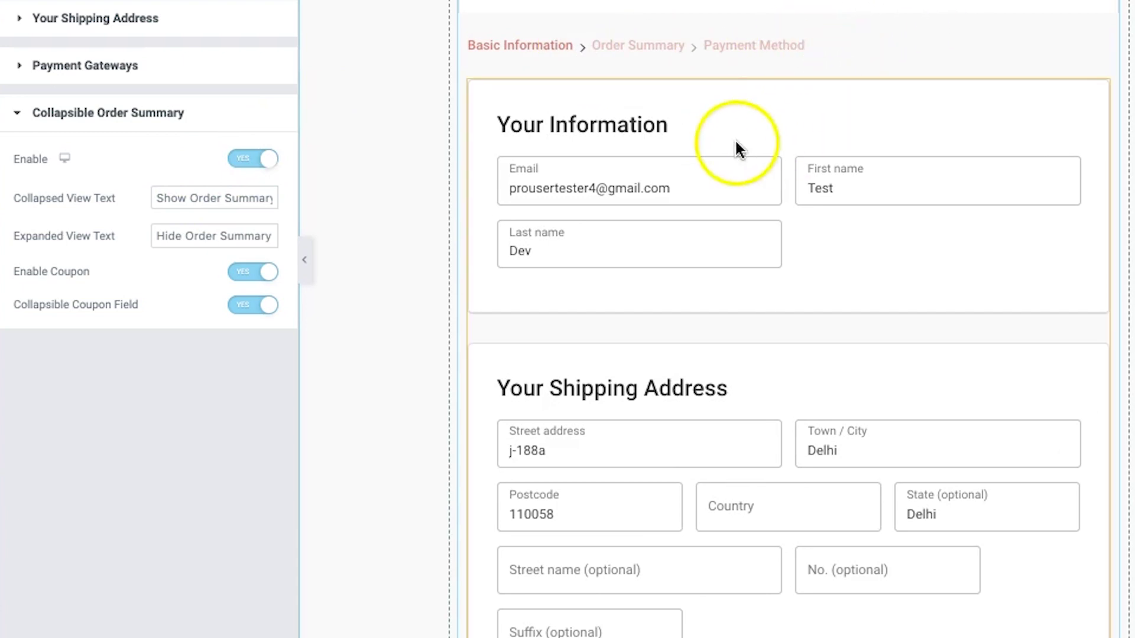
{"action": "left_click", "coordinate": [610, 155]}
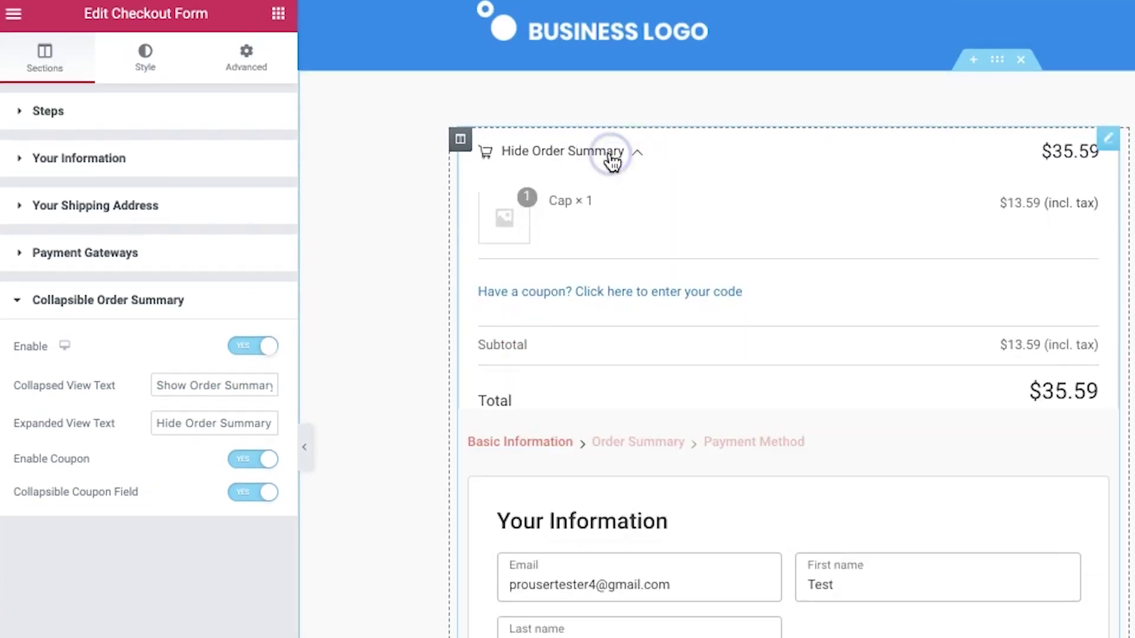
{"action": "left_click", "coordinate": [608, 156]}
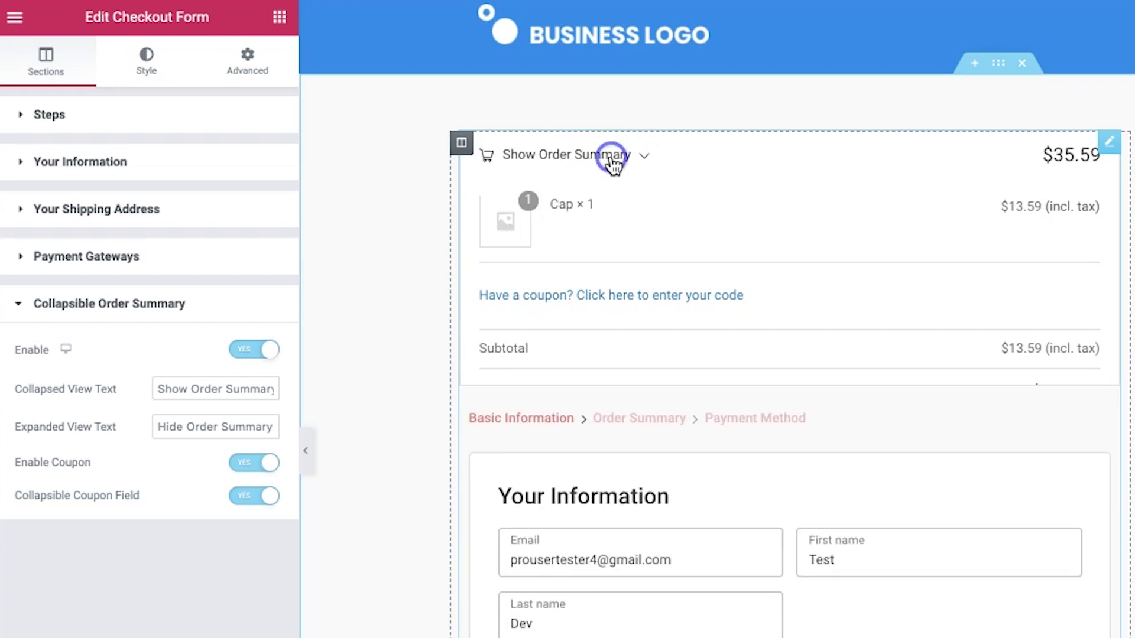
{"action": "left_click", "coordinate": [609, 155]}
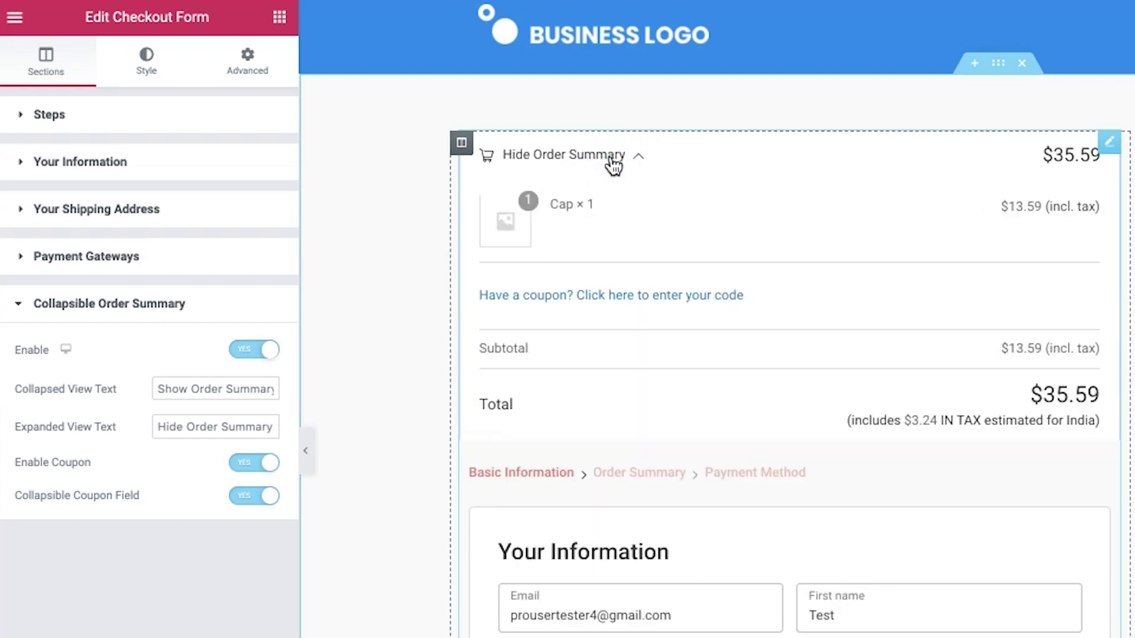
{"action": "left_click", "coordinate": [611, 159]}
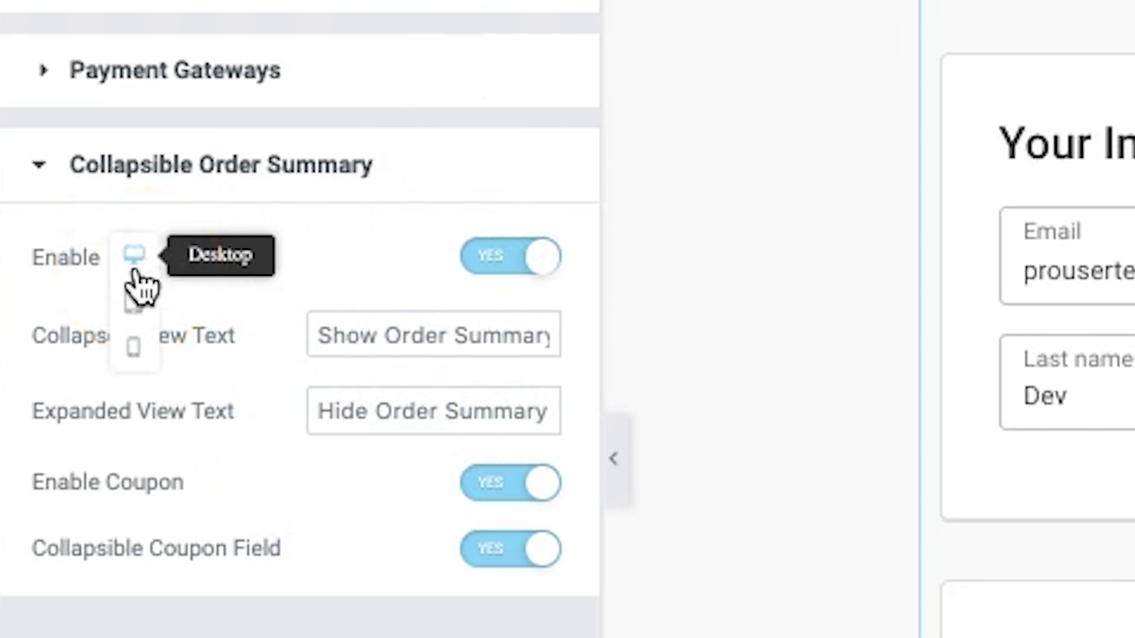
- Switch to the mobile preview, expand and collapse the order summary, and look through the mobile checkout form
{"action": "left_click", "coordinate": [138, 367]}
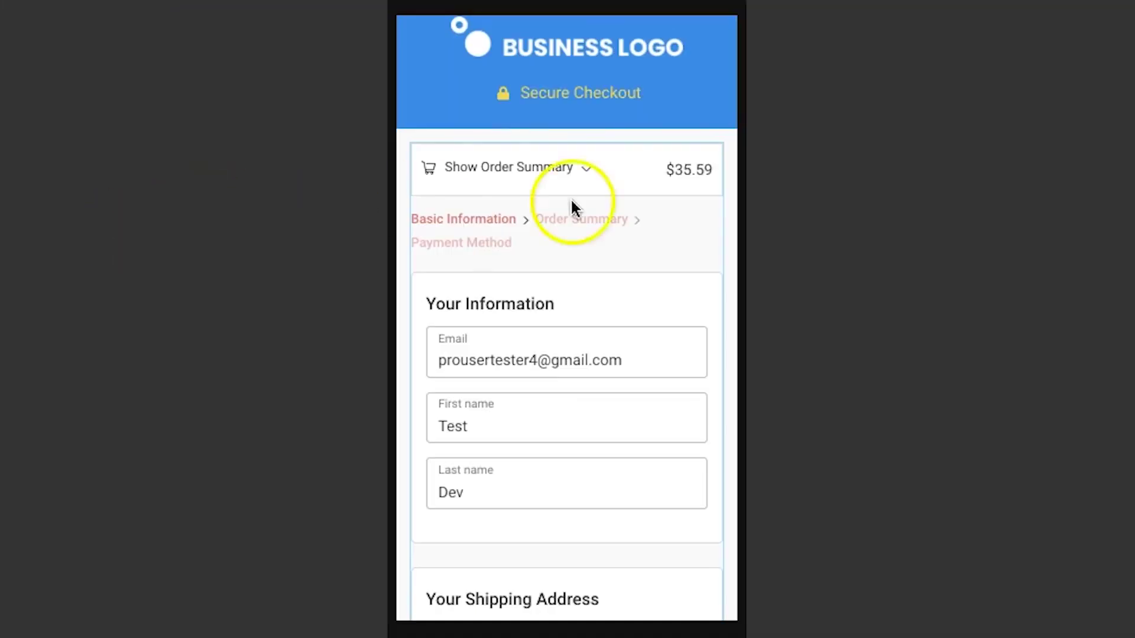
{"action": "left_click", "coordinate": [591, 173]}
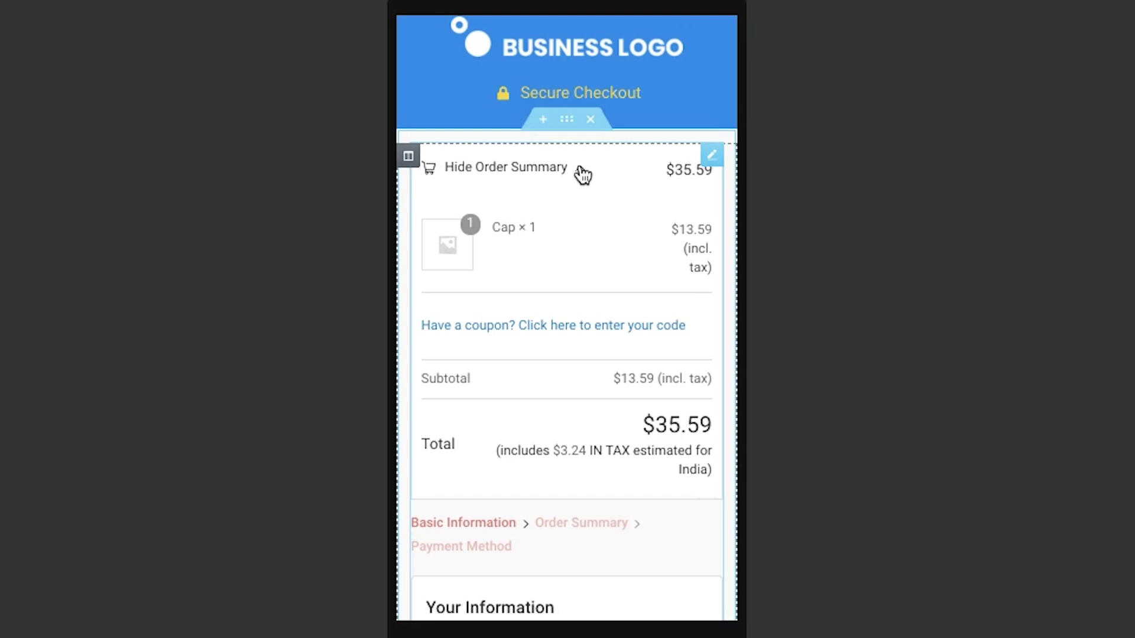
{"action": "left_click", "coordinate": [582, 173]}
{"action": "scroll", "coordinate": [653, 441], "scroll_direction": "down", "scroll_amount": 10}
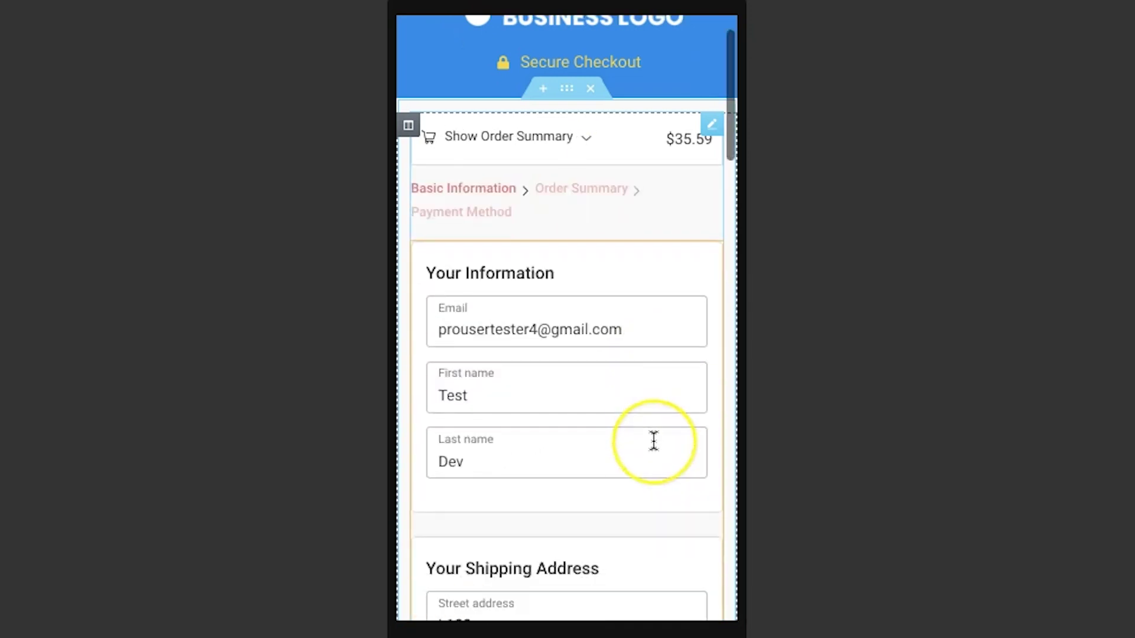
{"action": "scroll", "coordinate": [653, 441], "scroll_direction": "down", "scroll_amount": 5}
{"action": "scroll", "coordinate": [653, 441], "scroll_direction": "up", "scroll_amount": 15}
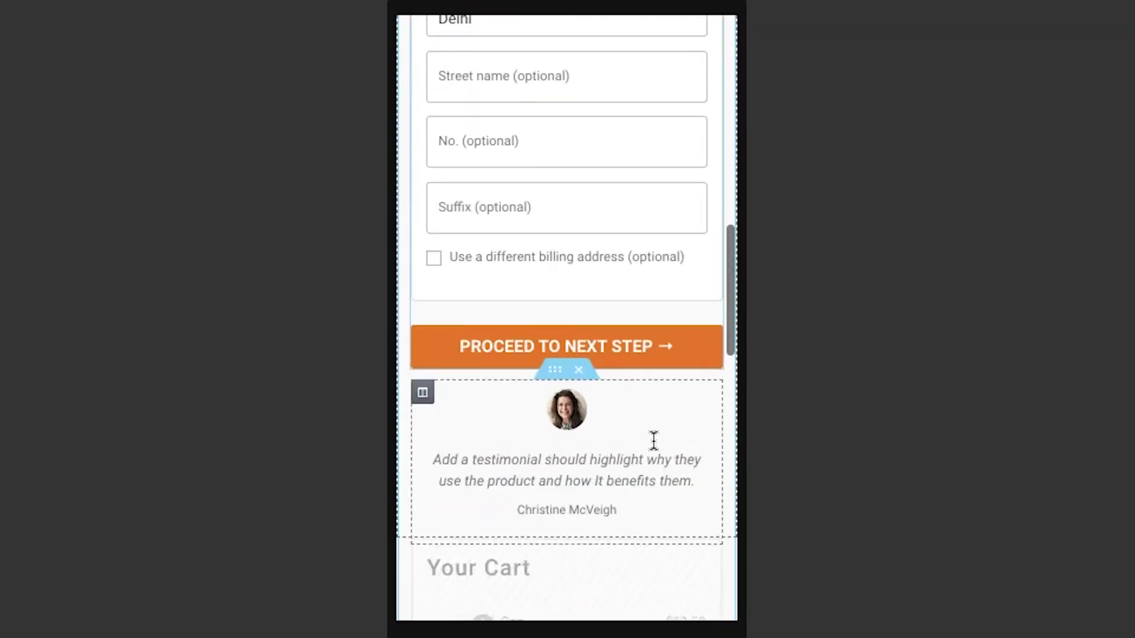
{"action": "left_click", "coordinate": [579, 190]}
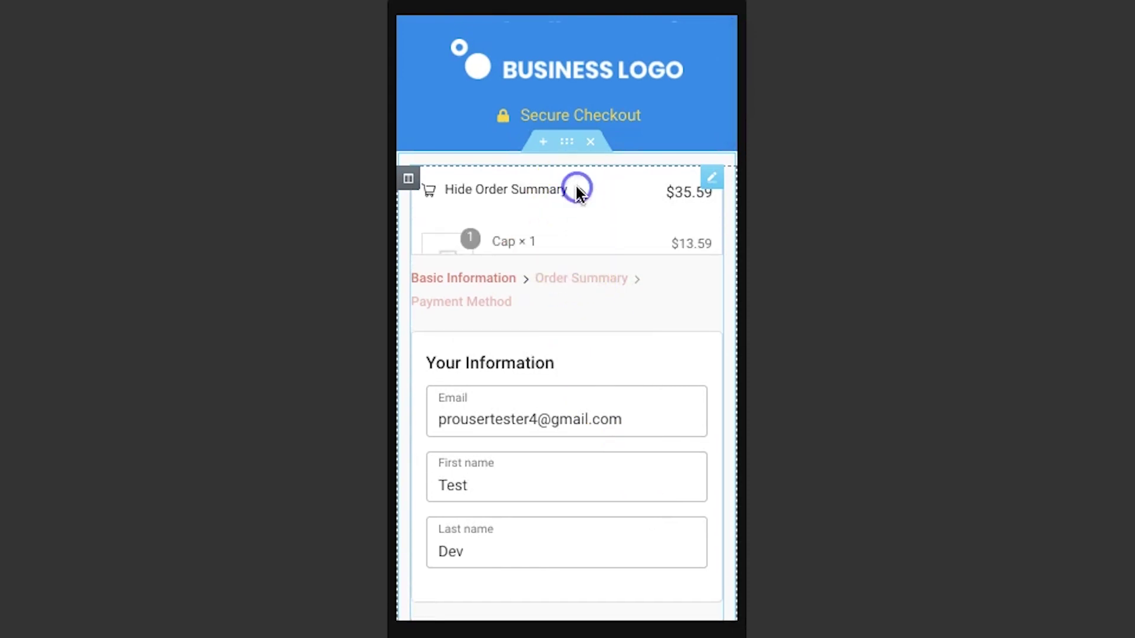
{"action": "left_click", "coordinate": [582, 195]}
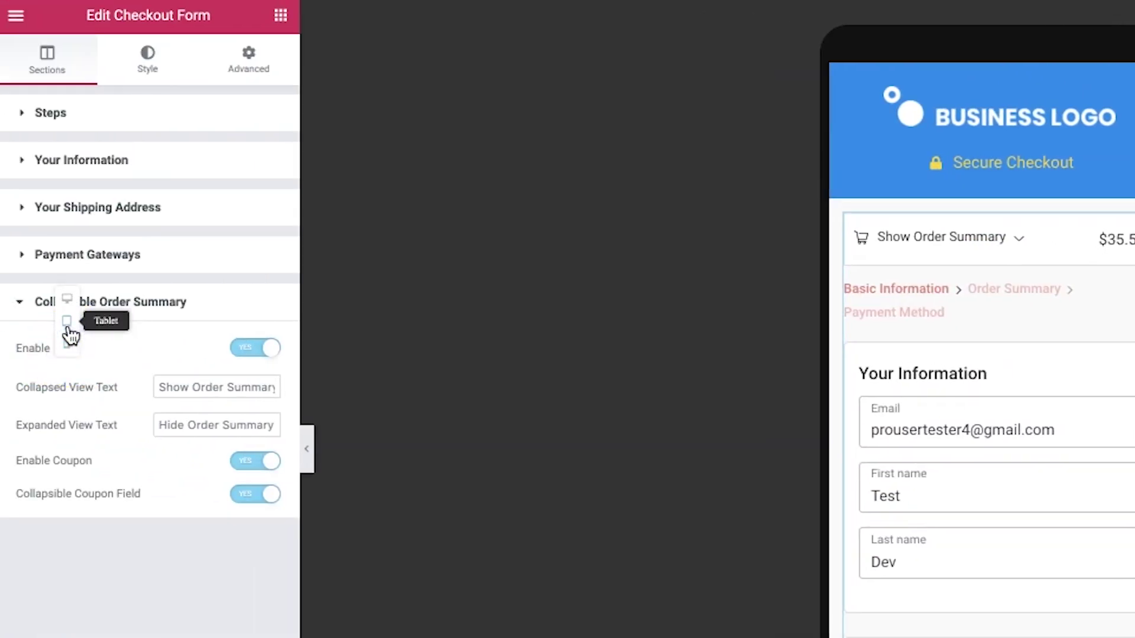
- Return to the desktop preview and disable the collapsible order summary there
{"action": "left_click", "coordinate": [71, 311]}
{"action": "left_click", "coordinate": [245, 350]}
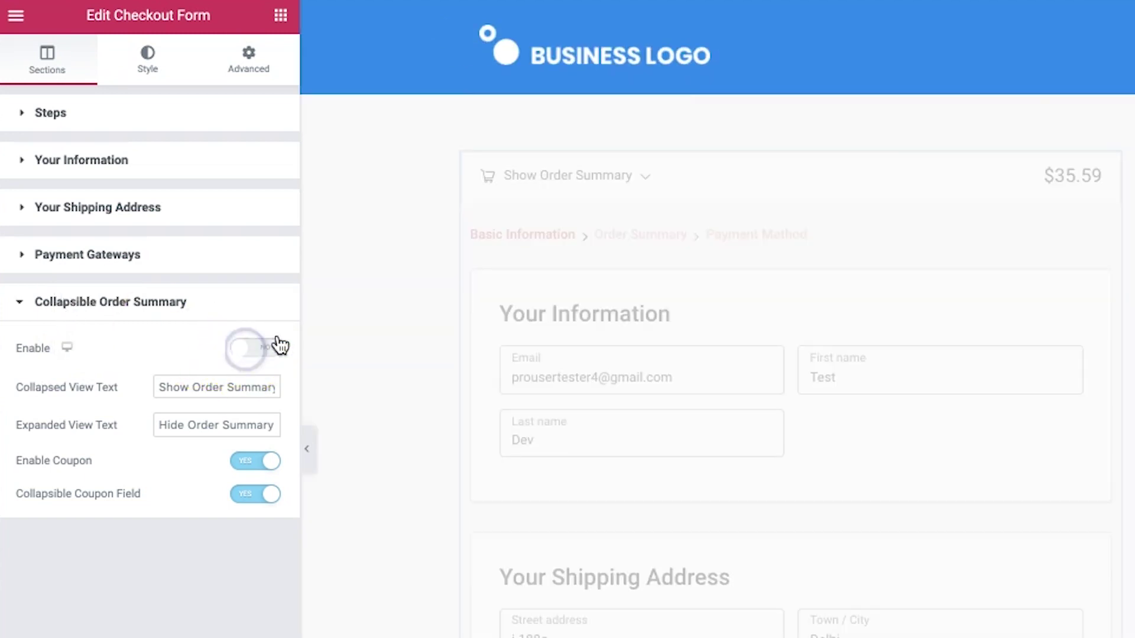
{"action": "left_click", "coordinate": [553, 252]}
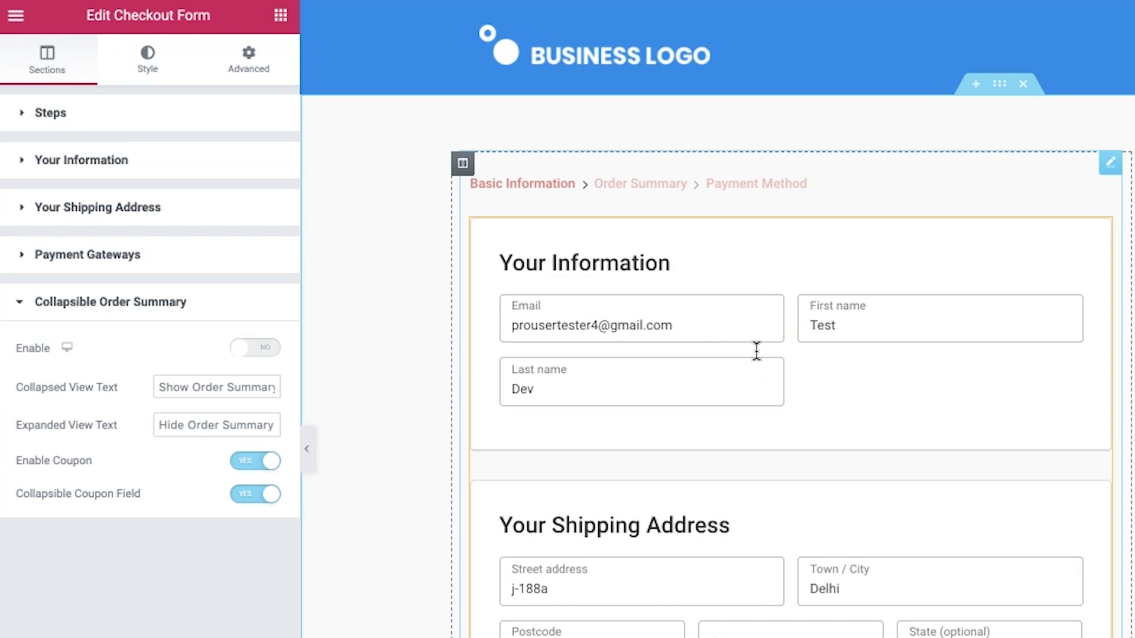
- Disable the order summary's coupon option, re-enable the summary to compare it without the coupon, and enable the coupon again
{"action": "left_click", "coordinate": [253, 461]}
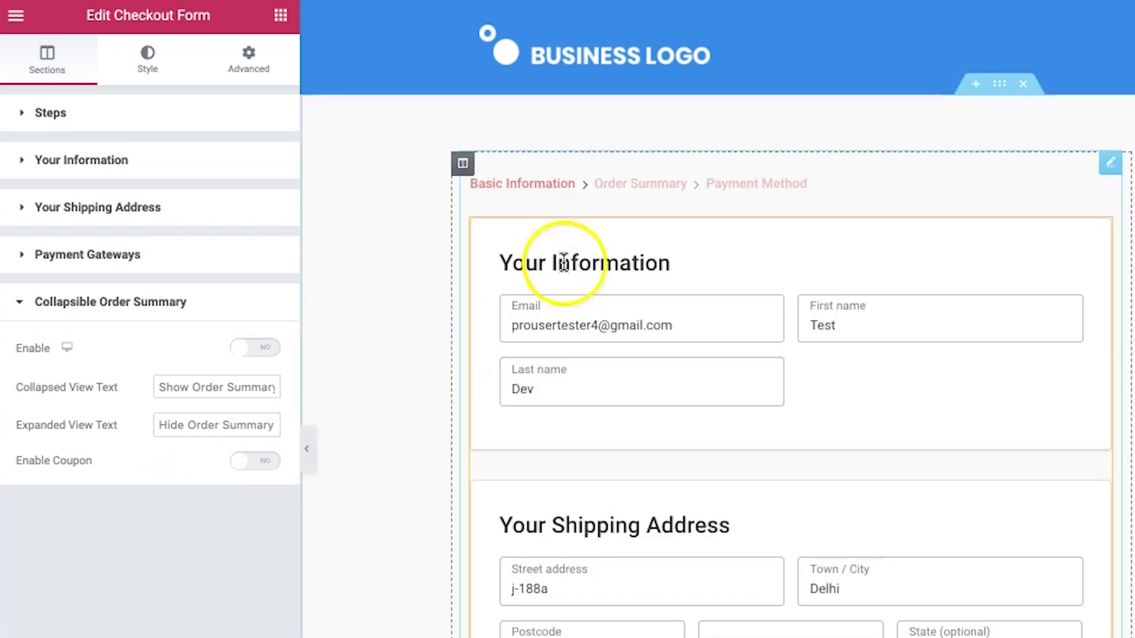
{"action": "left_click", "coordinate": [259, 348]}
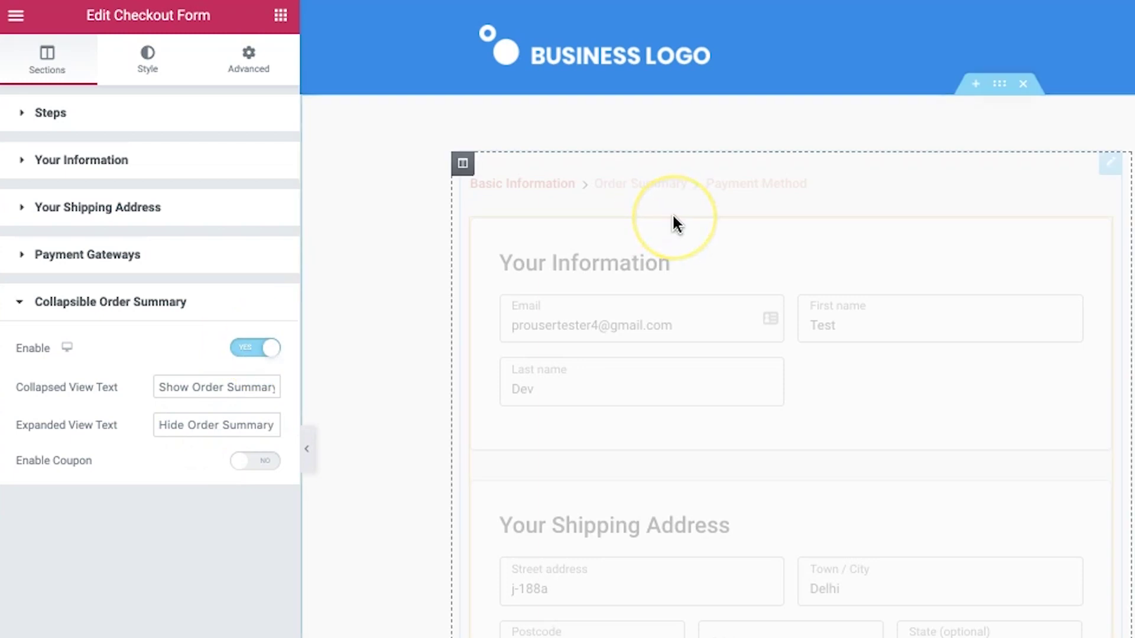
{"action": "left_click", "coordinate": [658, 189]}
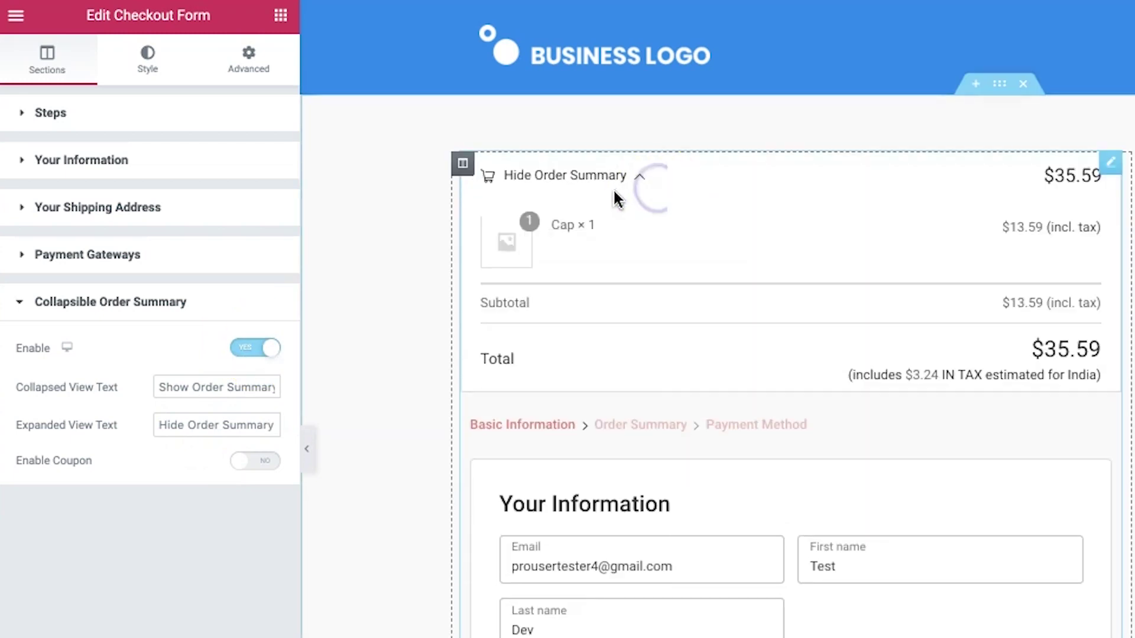
{"action": "left_click", "coordinate": [259, 461]}
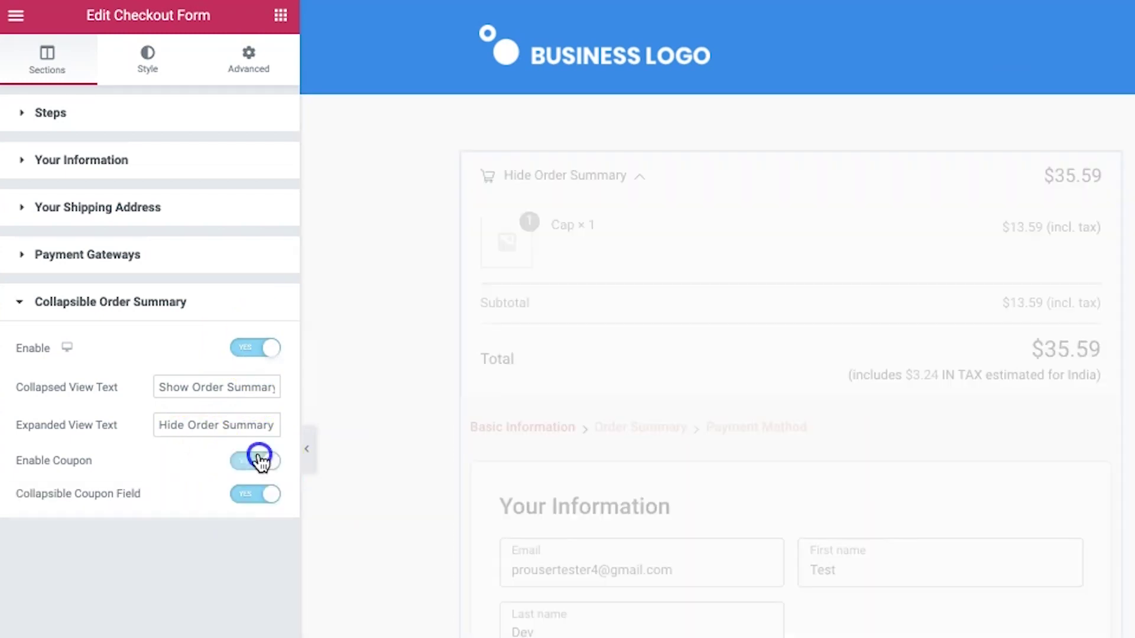
- Expand the order summary in the preview and test opening and closing its collapsible coupon field
{"action": "left_click", "coordinate": [603, 190]}
{"action": "left_click", "coordinate": [582, 317]}
{"action": "left_click", "coordinate": [599, 359]}
{"action": "left_click", "coordinate": [689, 325]}
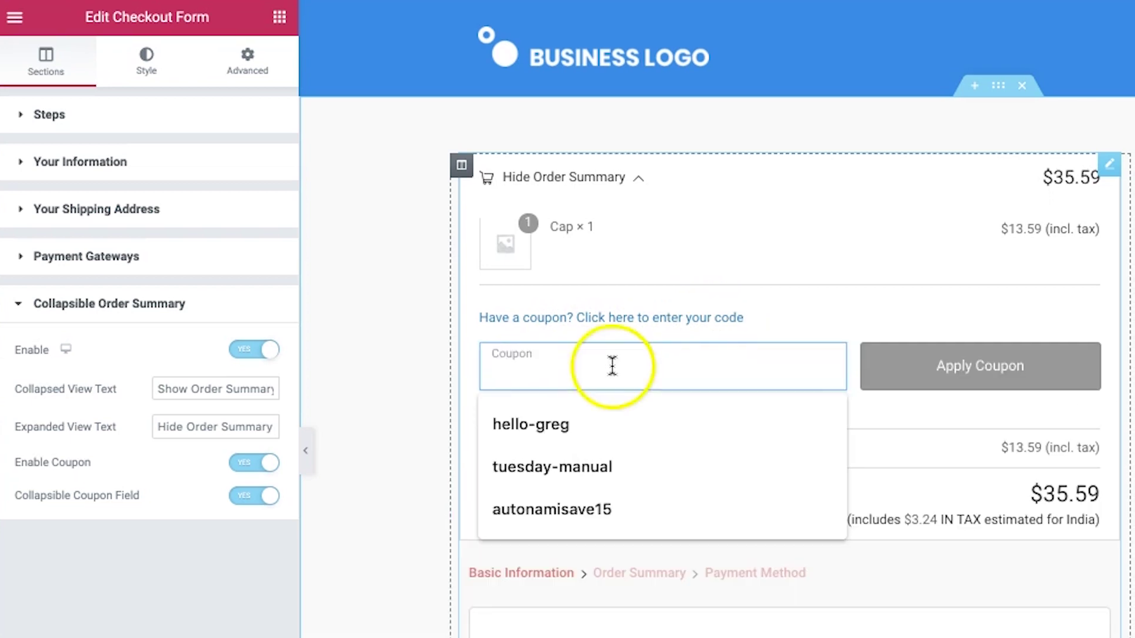
{"action": "left_click", "coordinate": [689, 324]}
{"action": "left_click", "coordinate": [695, 325]}
{"action": "left_click", "coordinate": [713, 325]}
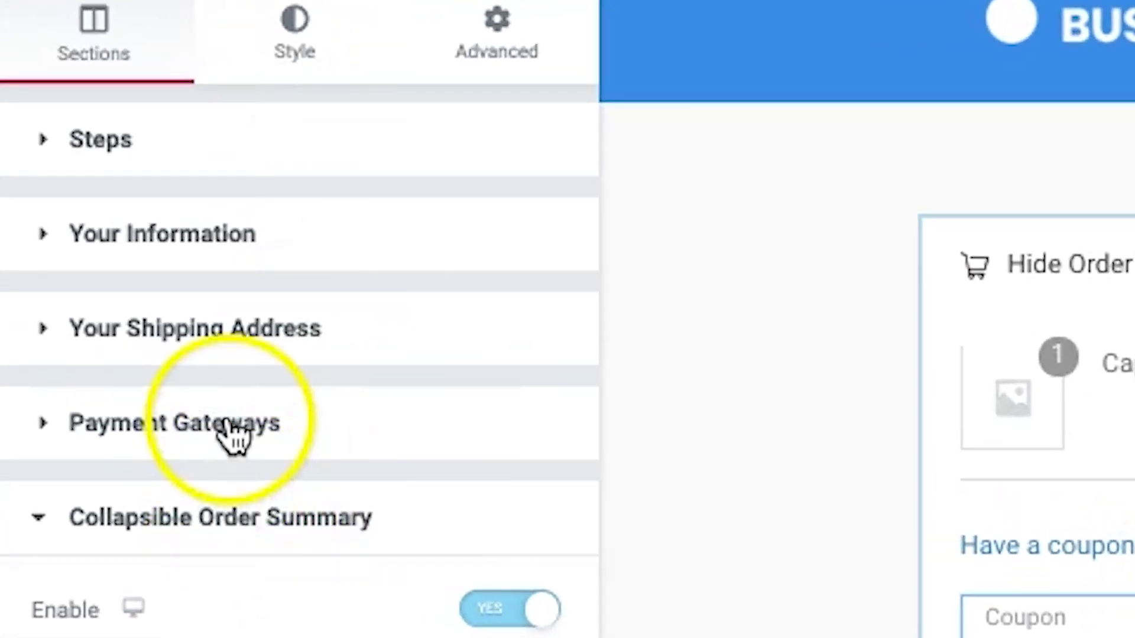
- Open the Payment Gateways settings and compare their step button texts with the buttons on the form's first two steps
{"action": "left_click", "coordinate": [114, 261]}
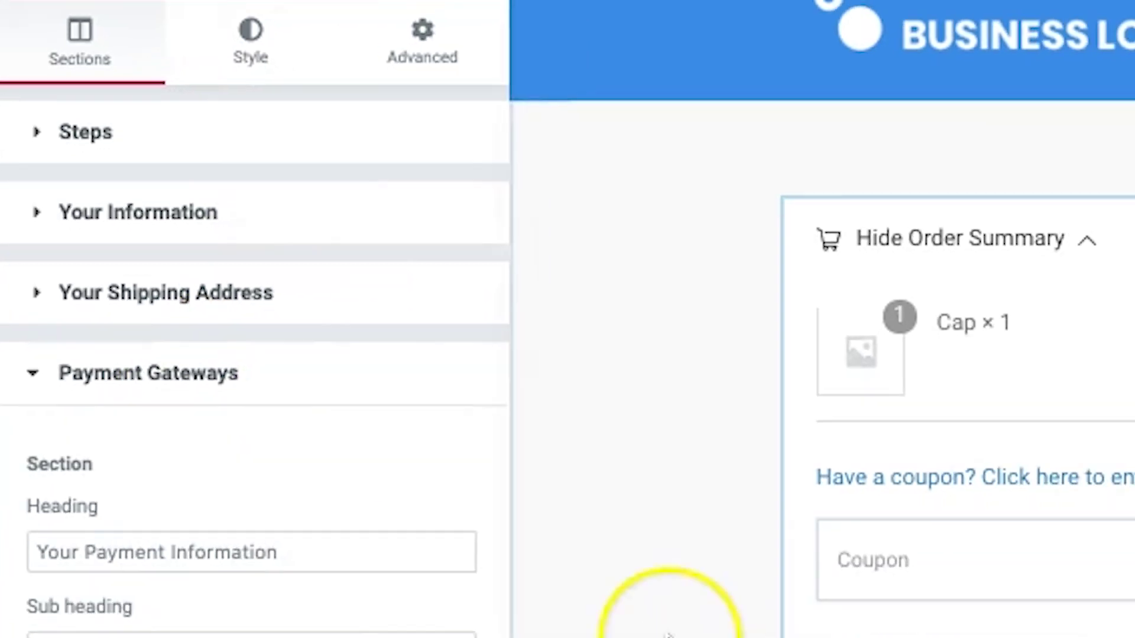
{"action": "scroll", "coordinate": [393, 417], "scroll_direction": "down", "scroll_amount": 10}
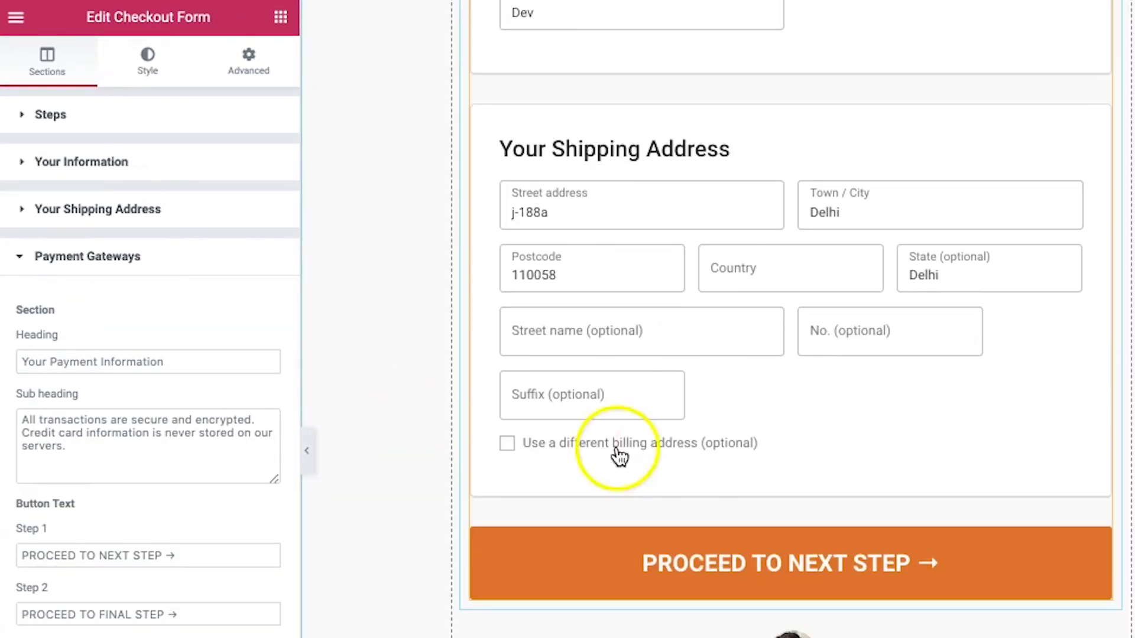
{"action": "left_click", "coordinate": [608, 551]}
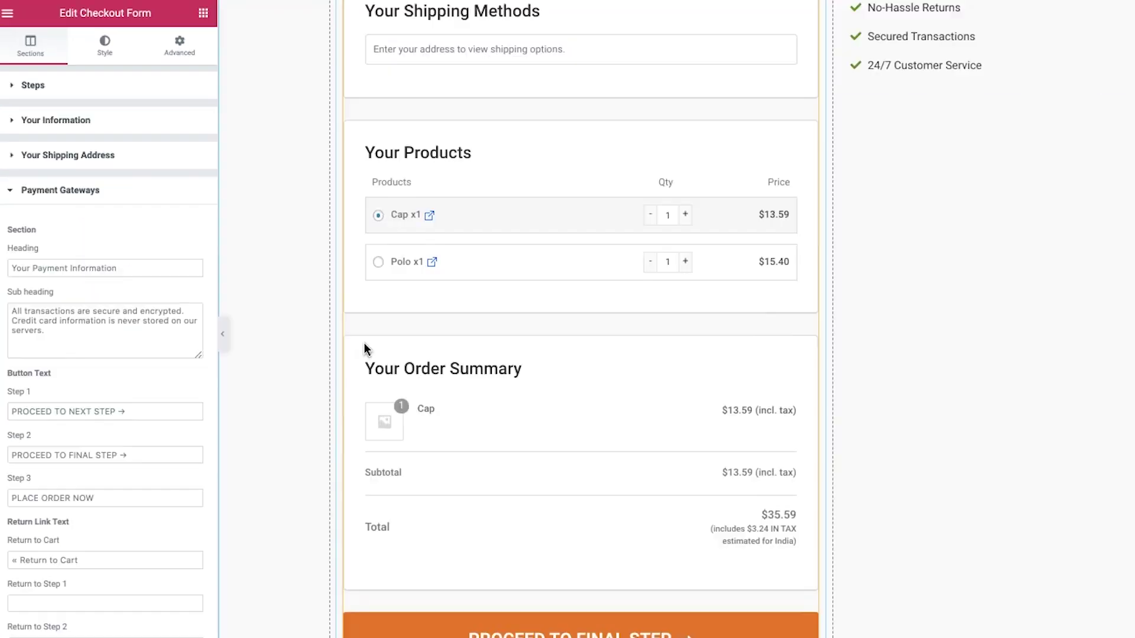
{"action": "left_click", "coordinate": [498, 513]}
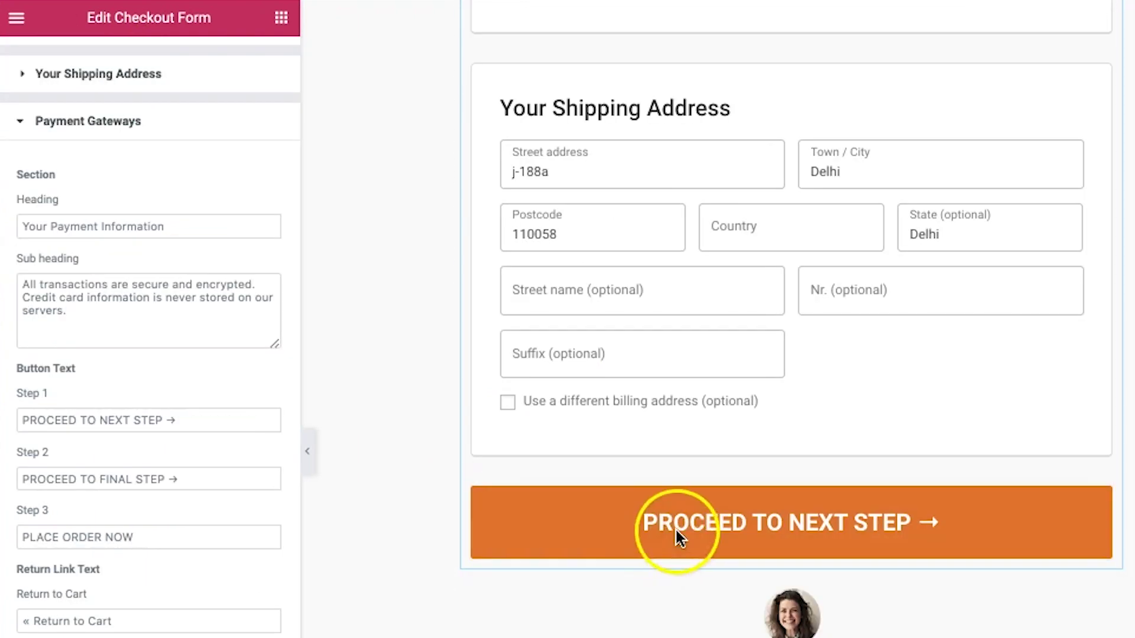
{"action": "left_click", "coordinate": [900, 540]}
{"action": "scroll", "coordinate": [929, 537], "scroll_direction": "down", "scroll_amount": 3}
{"action": "left_click", "coordinate": [848, 520]}
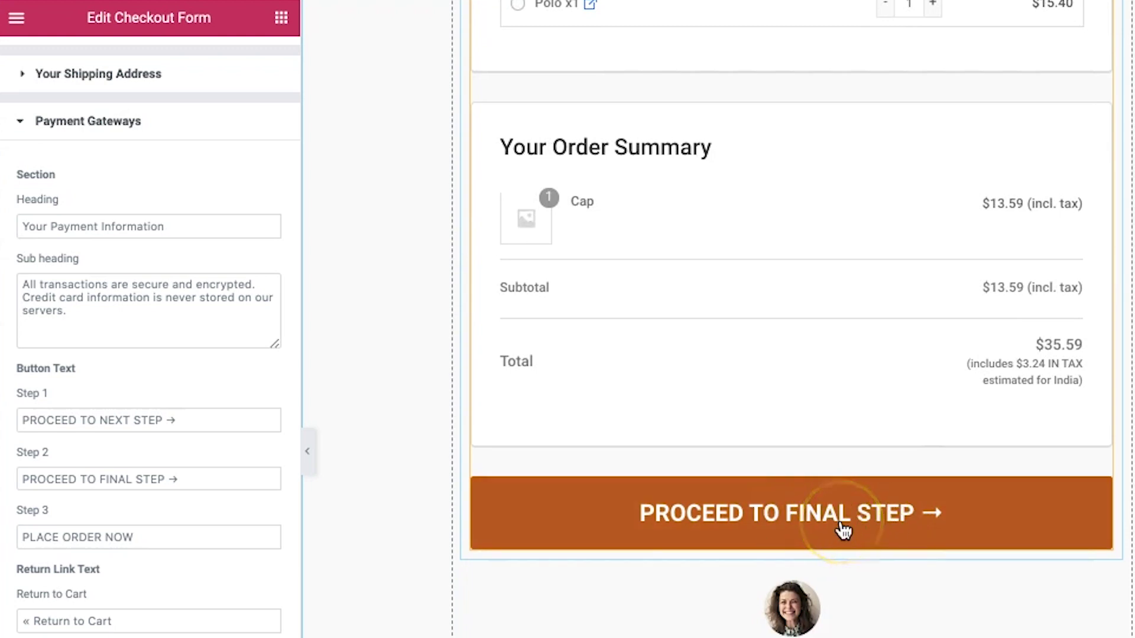
- Change the Step 2 button text to "GO TO FINAL STEP →" in the Payment Gateways settings
{"action": "left_click", "coordinate": [114, 476]}
{"action": "double_click", "coordinate": [115, 478]}
{"action": "double_click", "coordinate": [44, 486]}
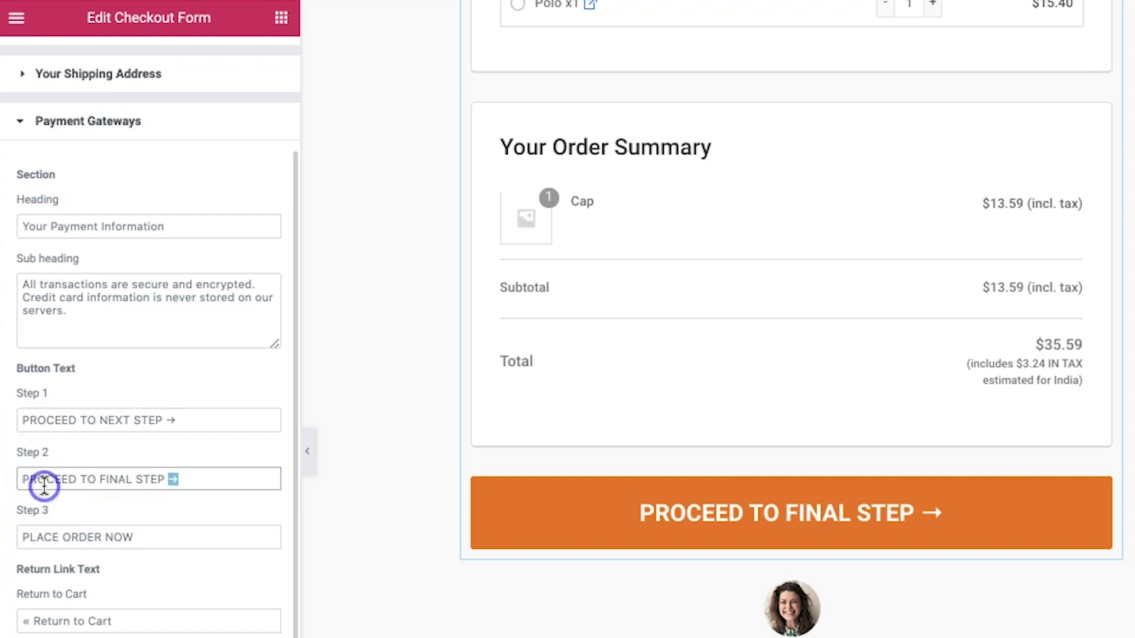
{"action": "triple_click", "coordinate": [44, 486]}
{"action": "left_click", "coordinate": [43, 486]}
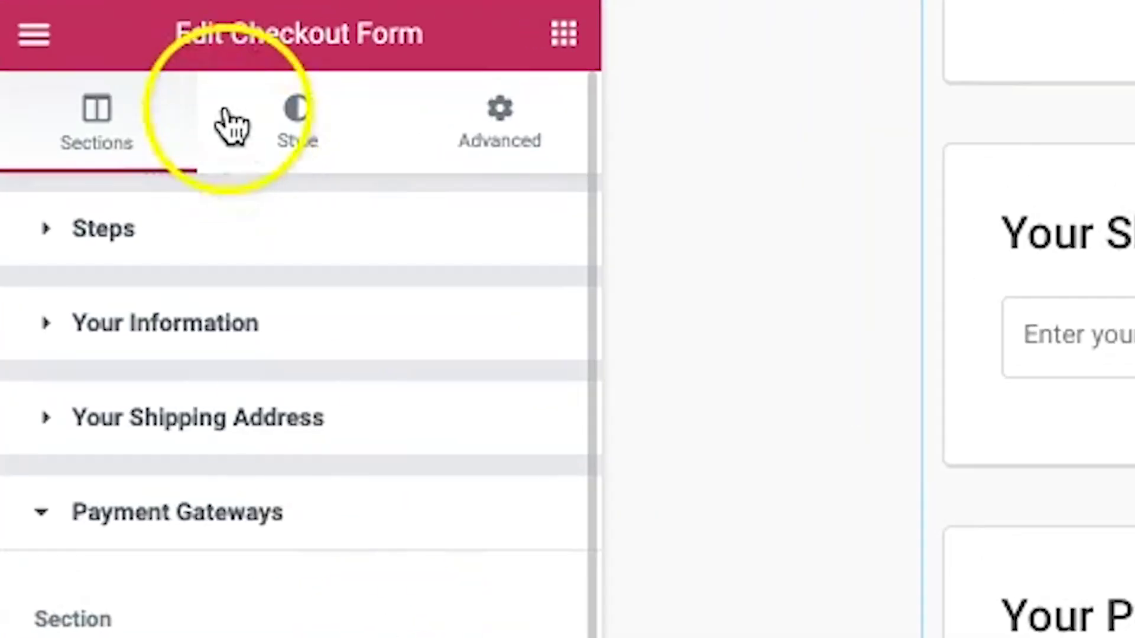
- Open the checkout form's Buttons style settings with the final-step button in view
{"action": "left_click", "coordinate": [148, 59]}
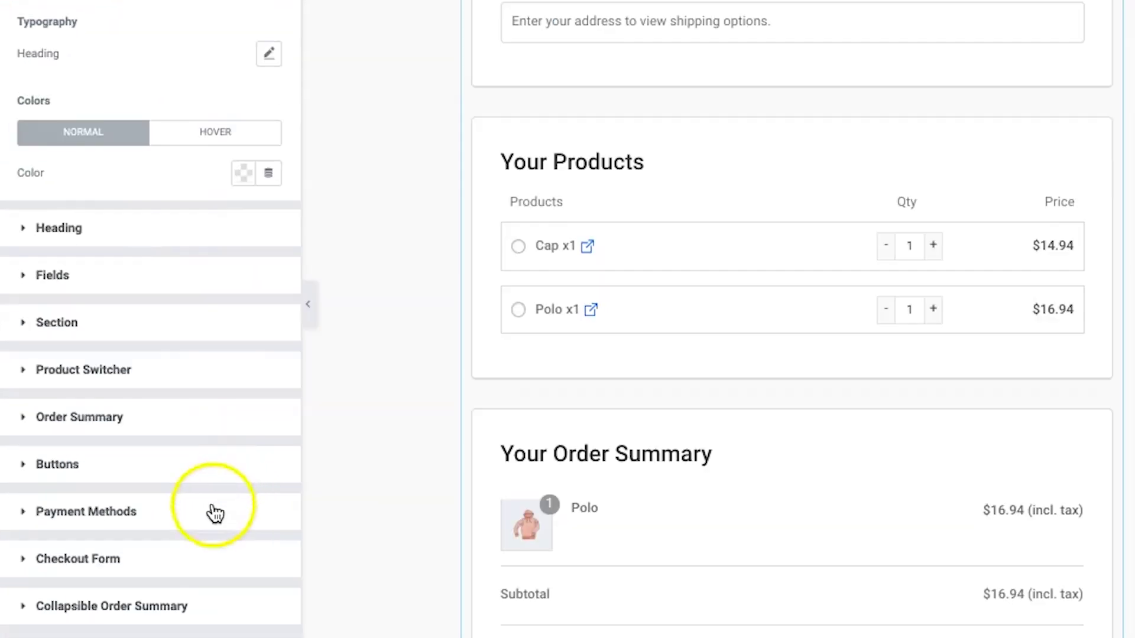
{"action": "scroll", "coordinate": [418, 489], "scroll_direction": "down", "scroll_amount": 3}
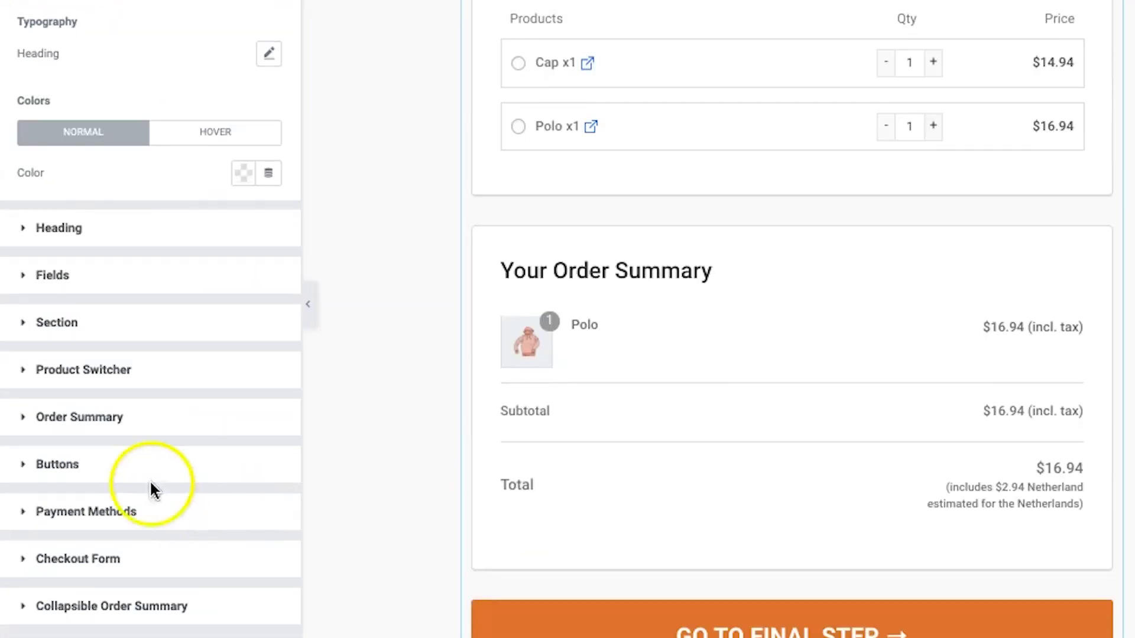
{"action": "left_click", "coordinate": [87, 466]}
{"action": "scroll", "coordinate": [417, 413], "scroll_direction": "down", "scroll_amount": 6}
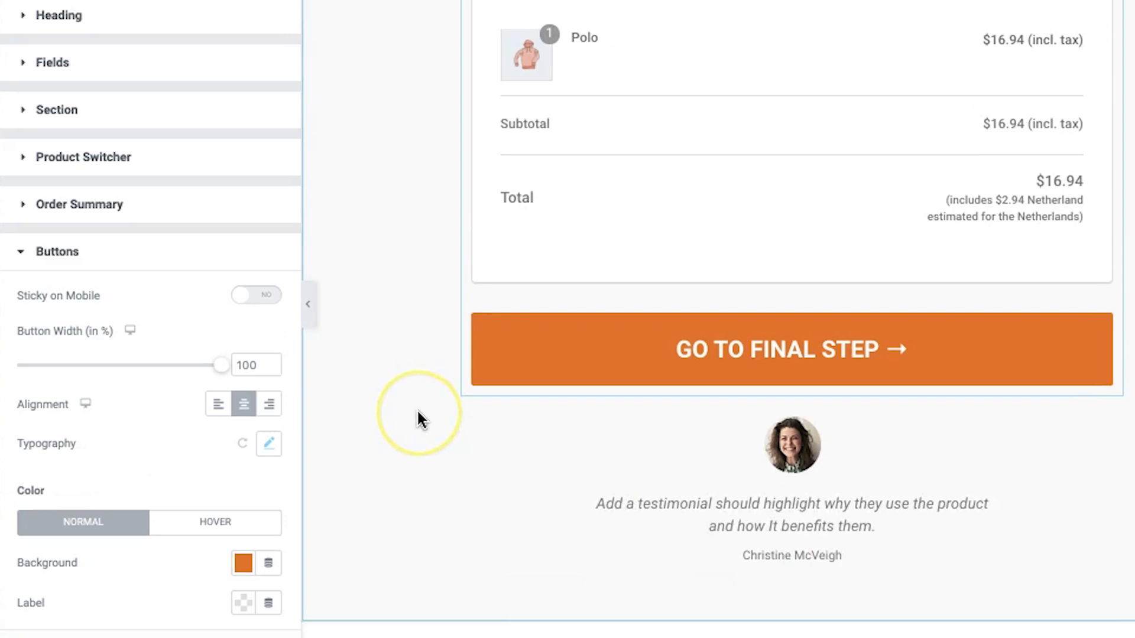
- Set the checkout button's normal background color to the red swatch #DD0A0A
{"action": "scroll", "coordinate": [365, 484], "scroll_direction": "up", "scroll_amount": 1}
{"action": "scroll", "coordinate": [254, 498], "scroll_direction": "down", "scroll_amount": 4}
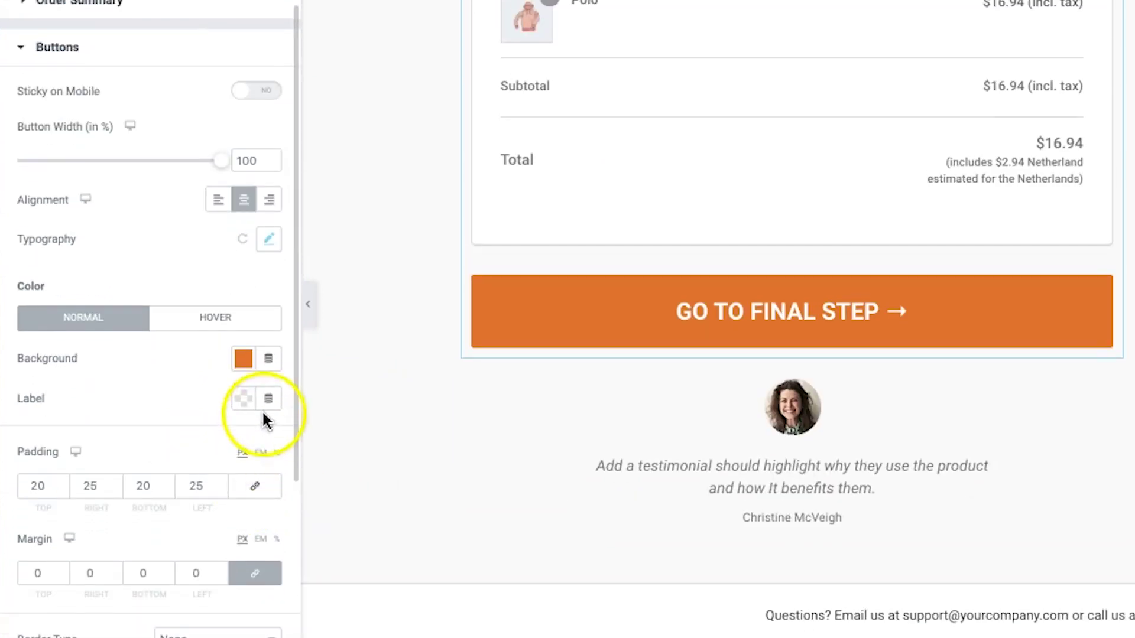
{"action": "scroll", "coordinate": [251, 364], "scroll_direction": "down", "scroll_amount": 1}
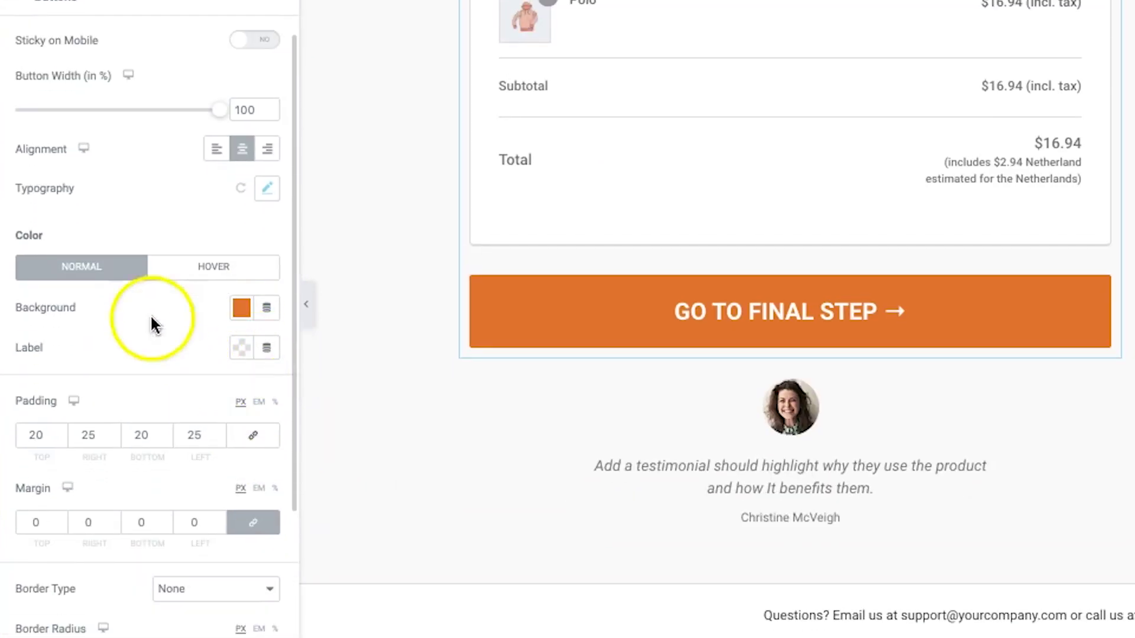
{"action": "left_click", "coordinate": [247, 313]}
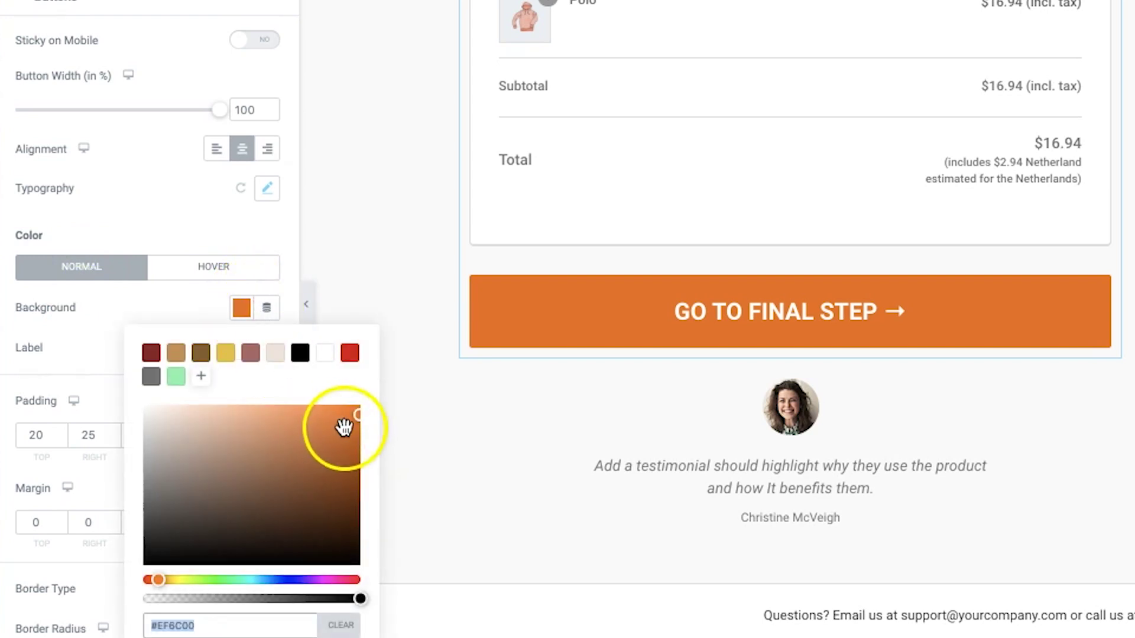
{"action": "left_click", "coordinate": [350, 357]}
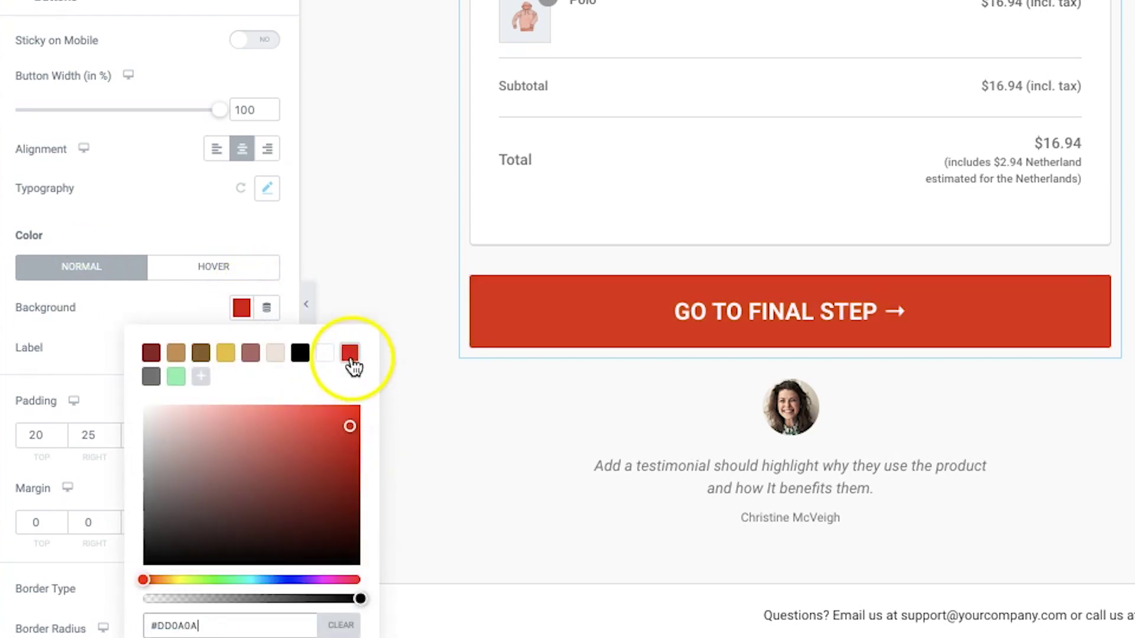
{"action": "left_click", "coordinate": [165, 300]}
- Set the checkout button's hover background color to #C08D6A
{"action": "left_click", "coordinate": [213, 272]}
{"action": "left_click", "coordinate": [242, 312]}
{"action": "left_click_drag", "start_coordinate": [238, 438], "coordinate": [182, 436]}
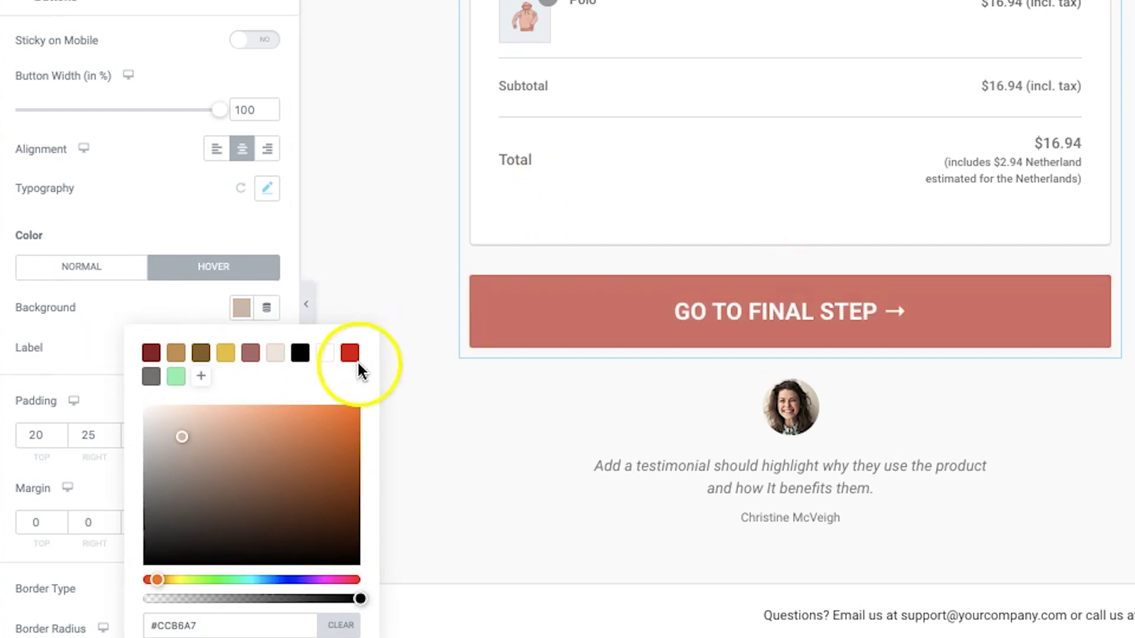
{"action": "left_click_drag", "start_coordinate": [183, 440], "coordinate": [241, 444]}
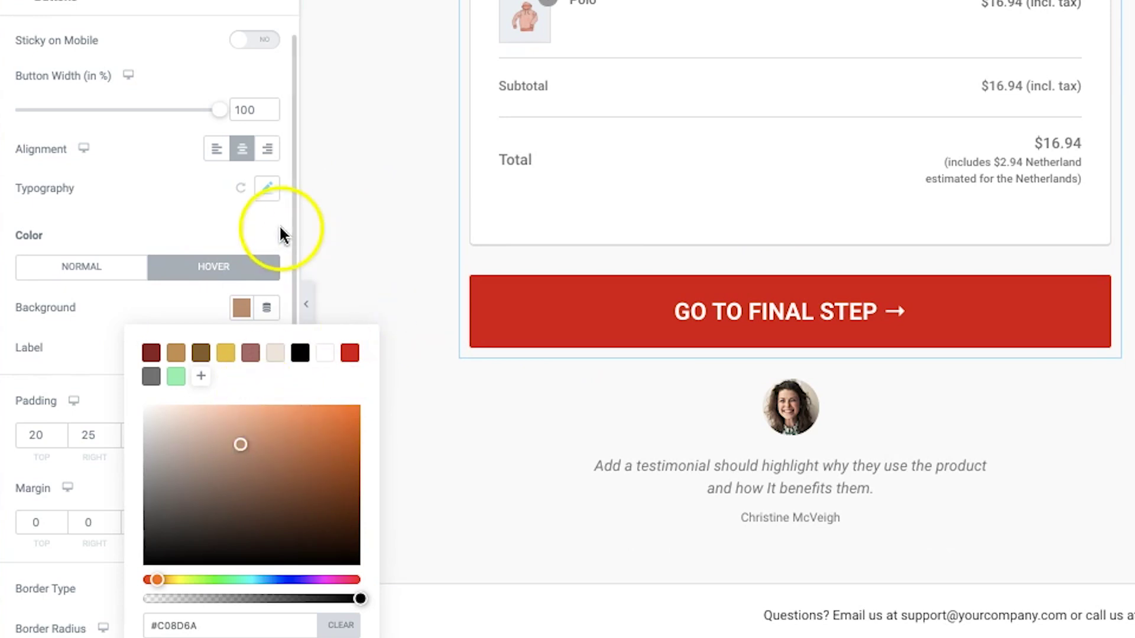
- Open the Mini Cart widget for editing and review its heading title setting
{"action": "scroll", "coordinate": [233, 245], "scroll_direction": "up", "scroll_amount": 3}
{"action": "scroll", "coordinate": [459, 203], "scroll_direction": "up", "scroll_amount": 5}
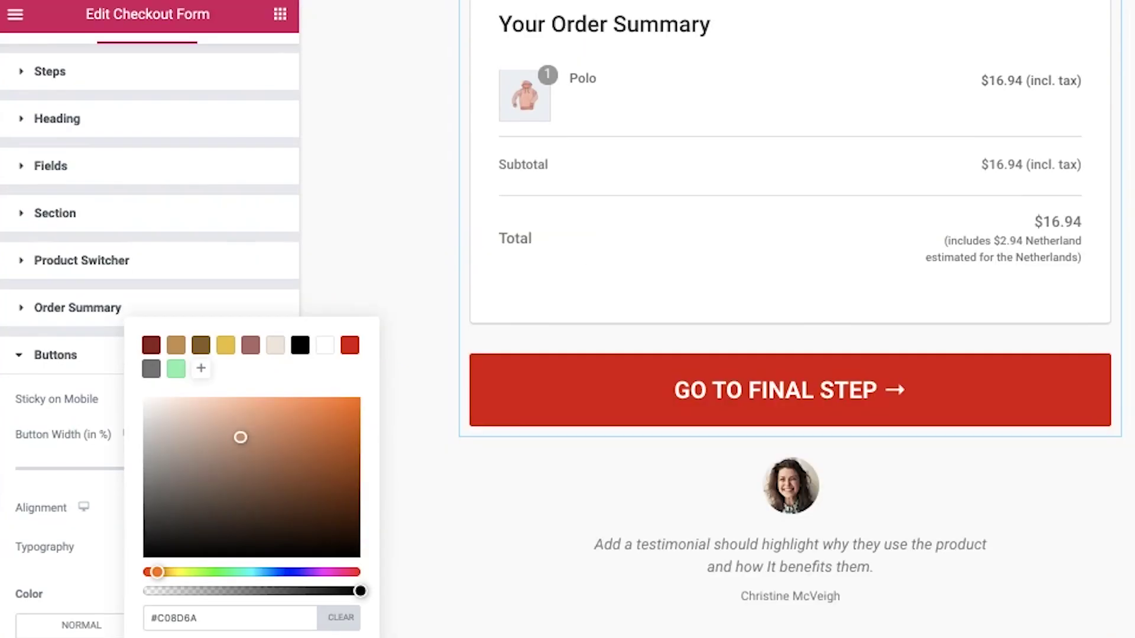
{"action": "scroll", "coordinate": [406, 226], "scroll_direction": "up", "scroll_amount": 1}
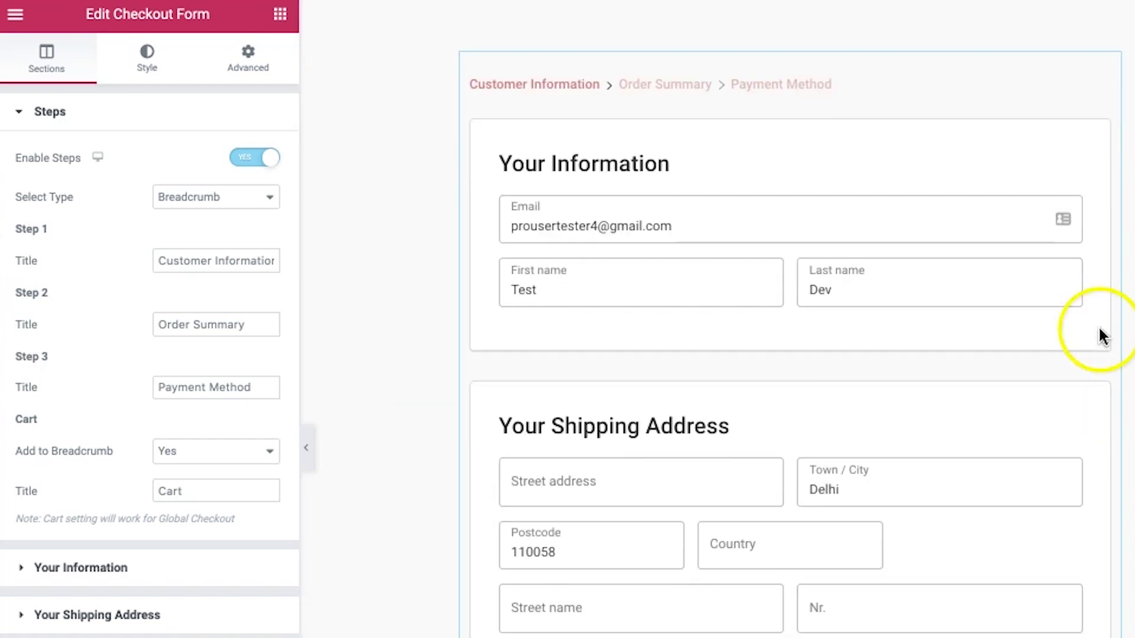
{"action": "scroll", "coordinate": [1102, 331], "scroll_direction": "up", "scroll_amount": 2}
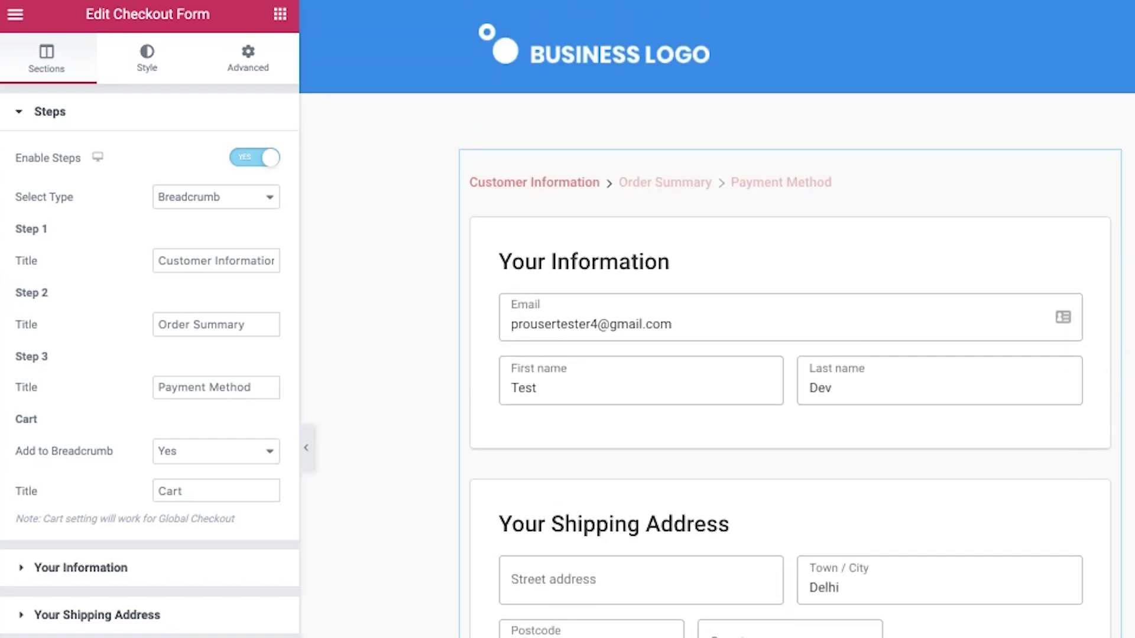
{"action": "left_click", "coordinate": [1082, 187]}
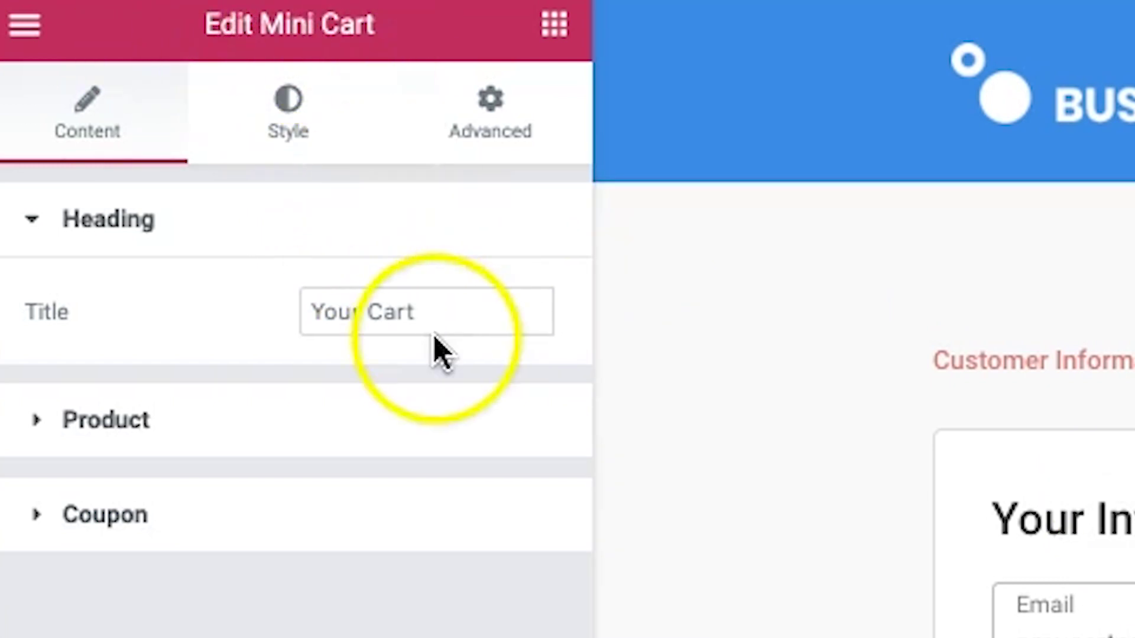
{"action": "left_click", "coordinate": [189, 232]}
{"action": "double_click", "coordinate": [190, 232]}
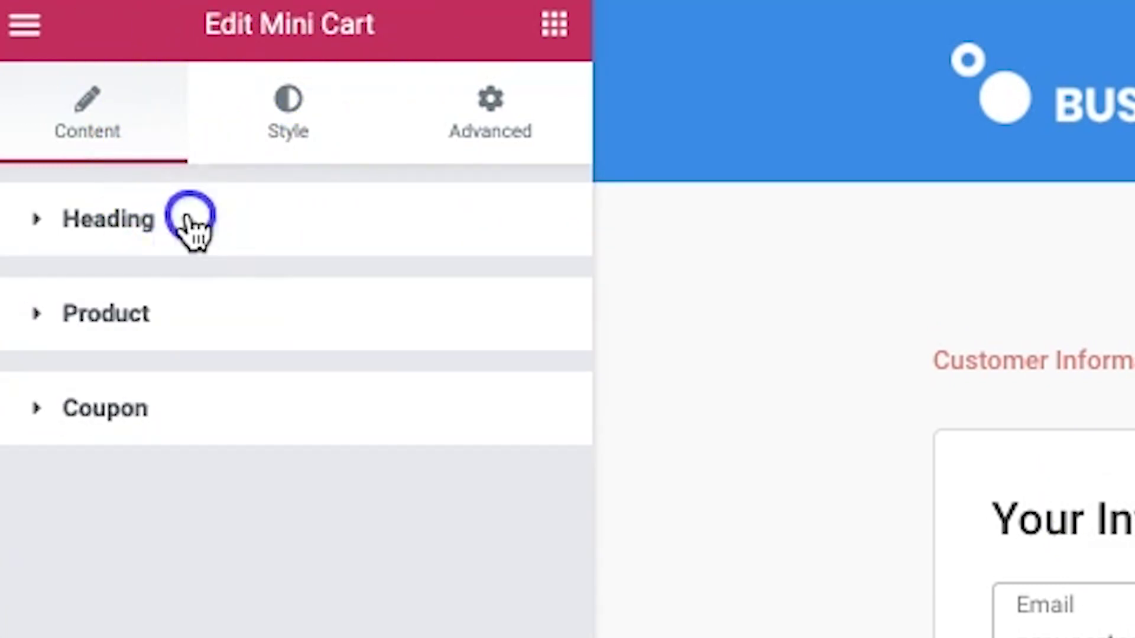
- In the Mini Cart's Product settings, turn the image and quantity switcher off and back on to test their effect
{"action": "left_click", "coordinate": [164, 319]}
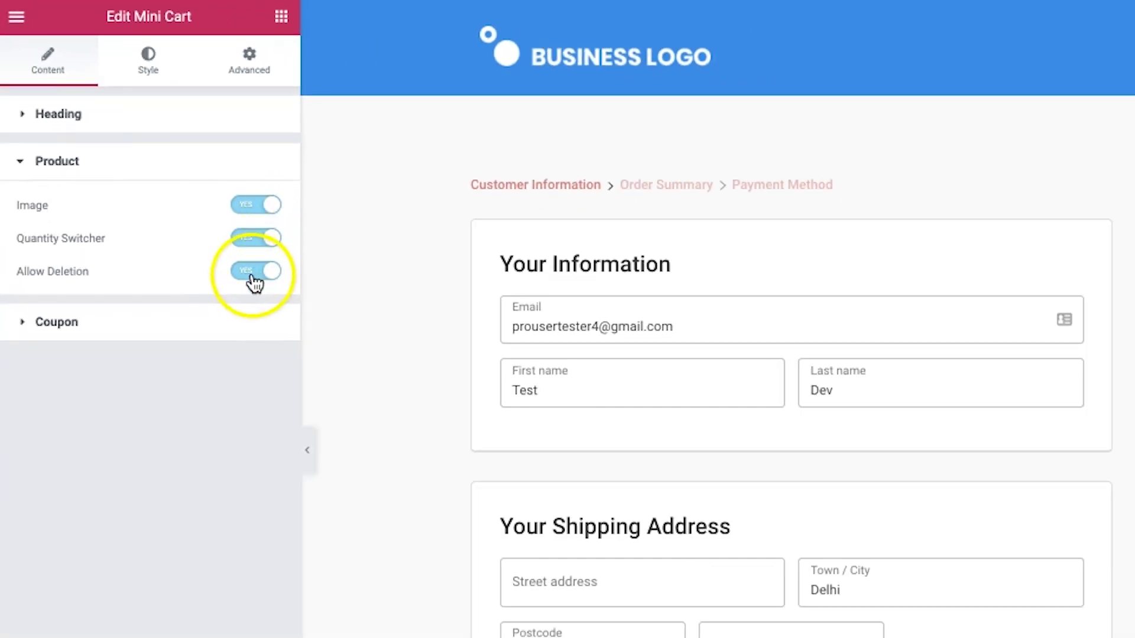
{"action": "left_click", "coordinate": [243, 208]}
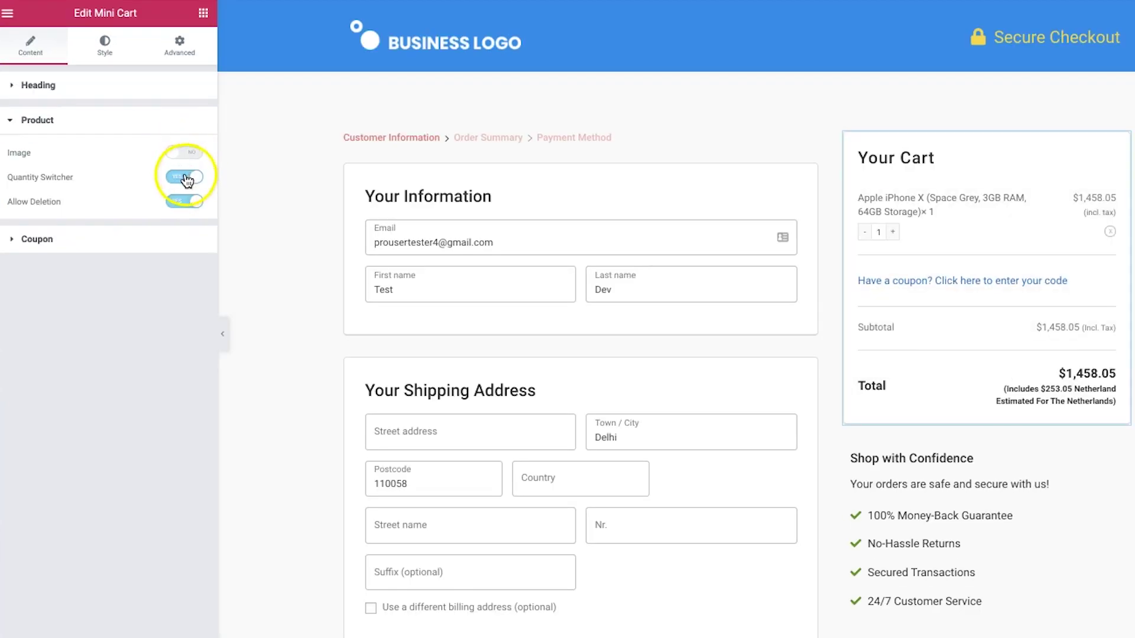
{"action": "left_click", "coordinate": [185, 153]}
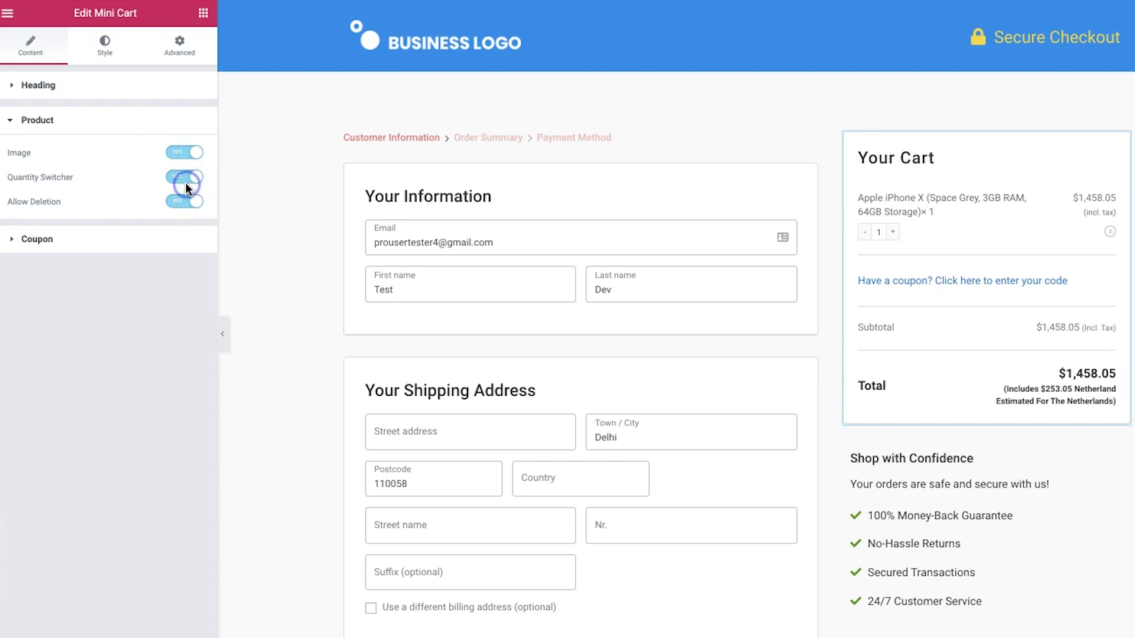
{"action": "left_click", "coordinate": [180, 183]}
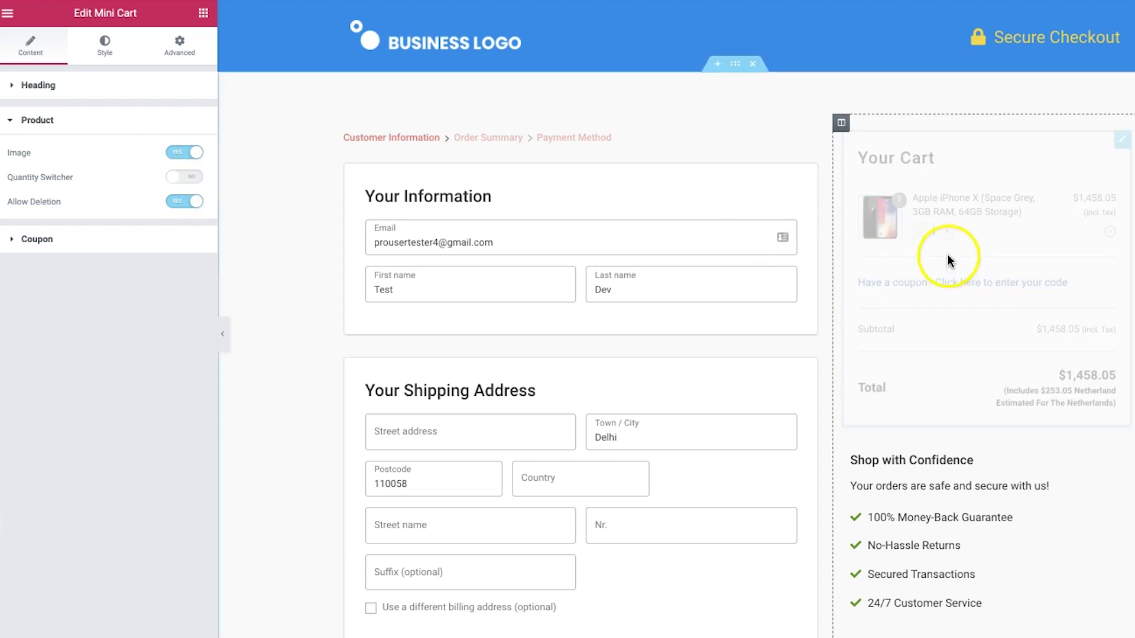
{"action": "left_click", "coordinate": [192, 187]}
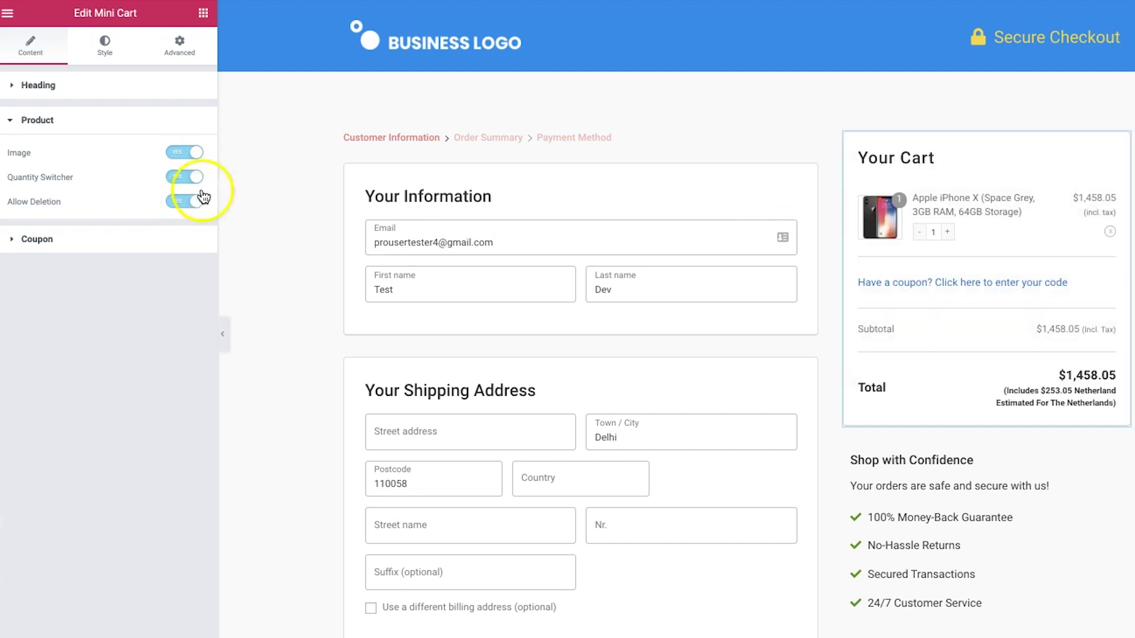
- Increase the Apple iPhone X quantity in the Your Cart preview to 3
{"action": "scroll", "coordinate": [1018, 367], "scroll_direction": "down", "scroll_amount": 6}
{"action": "scroll", "coordinate": [1019, 367], "scroll_direction": "up", "scroll_amount": 6}
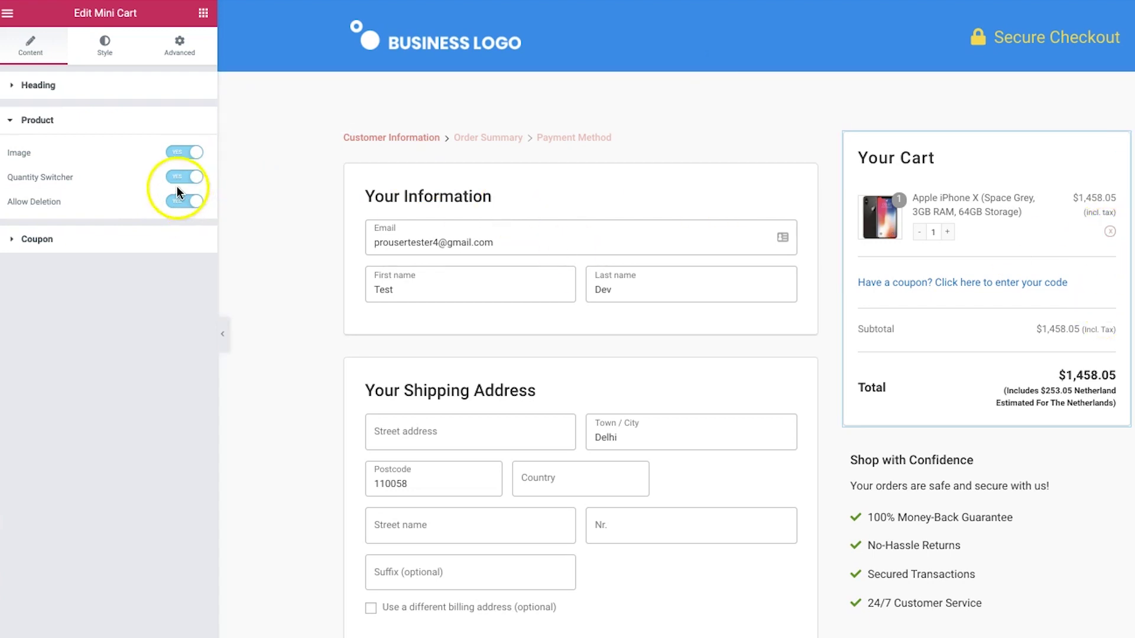
{"action": "left_click", "coordinate": [948, 236]}
{"action": "left_click", "coordinate": [948, 236]}
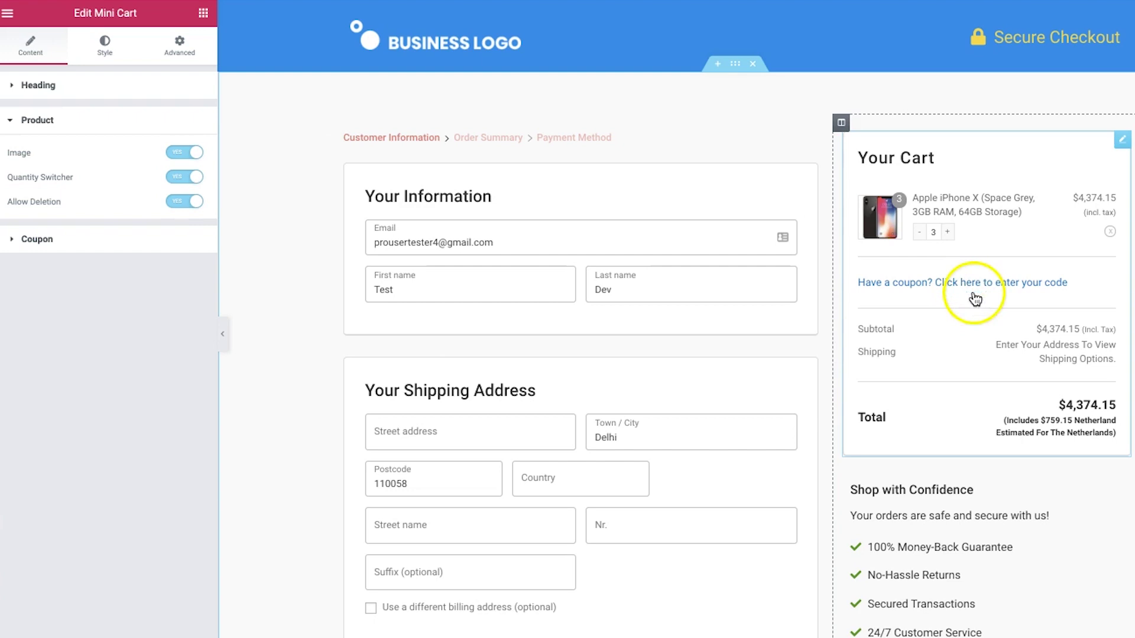
- Test the Mini Cart's coupon field in the preview, turning its Collapsible option off and back on
{"action": "left_click", "coordinate": [34, 249]}
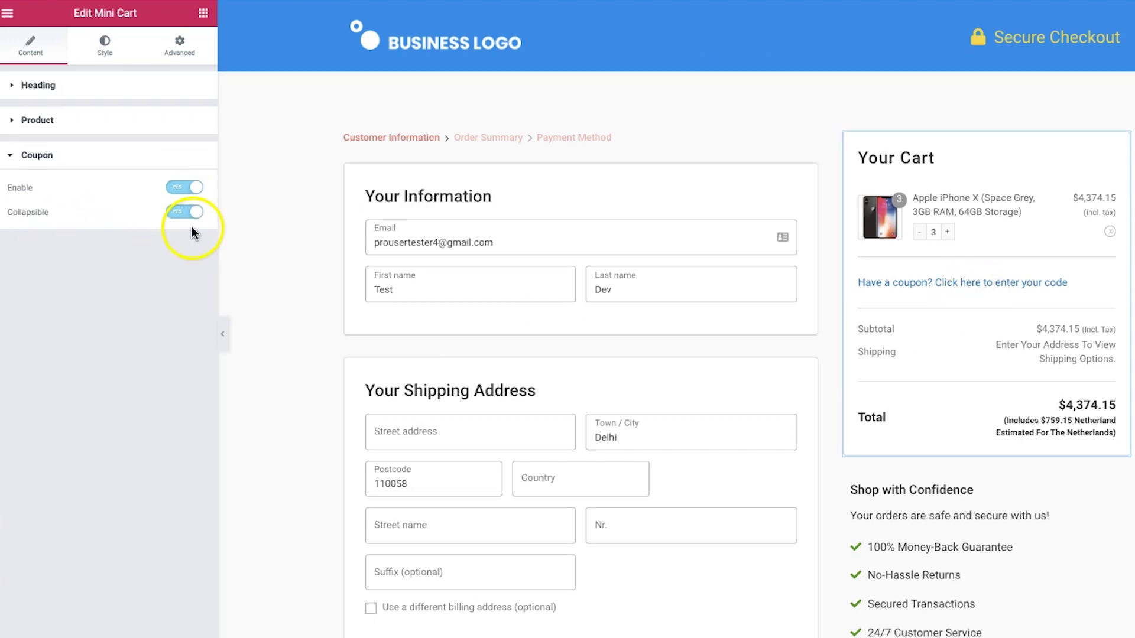
{"action": "scroll", "coordinate": [261, 246], "scroll_direction": "down", "scroll_amount": 1}
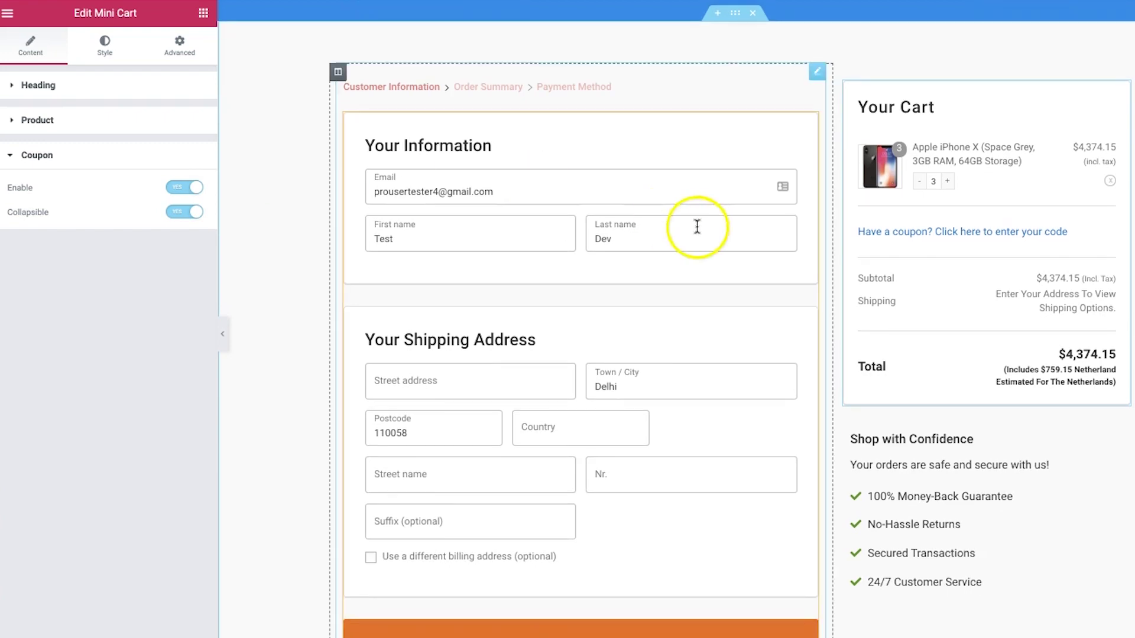
{"action": "left_click", "coordinate": [872, 231]}
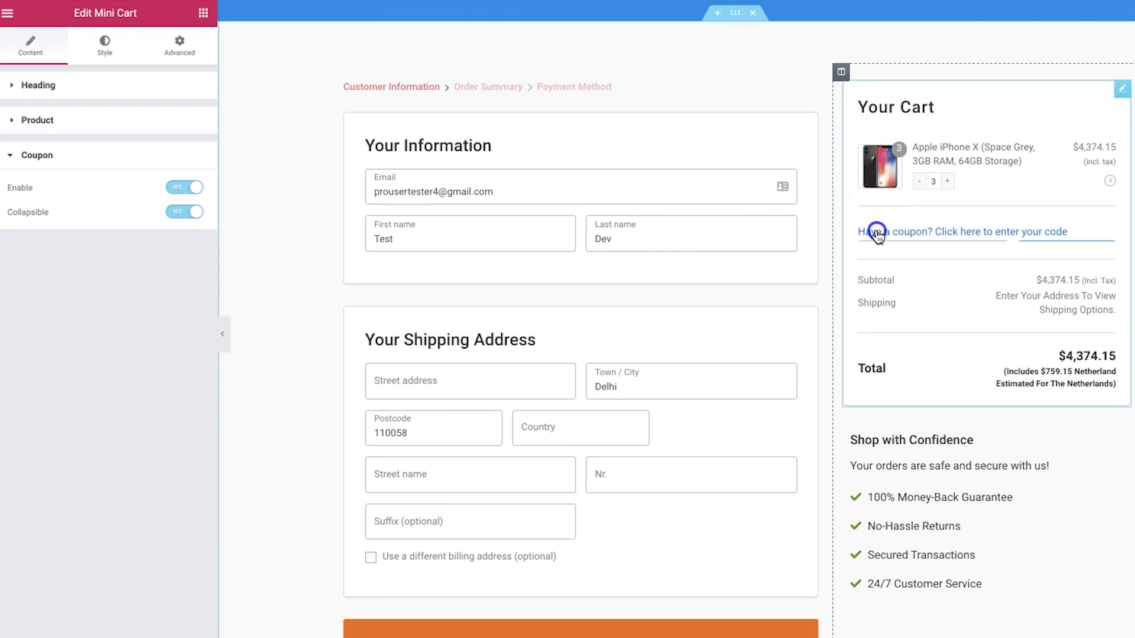
{"action": "left_click", "coordinate": [180, 212]}
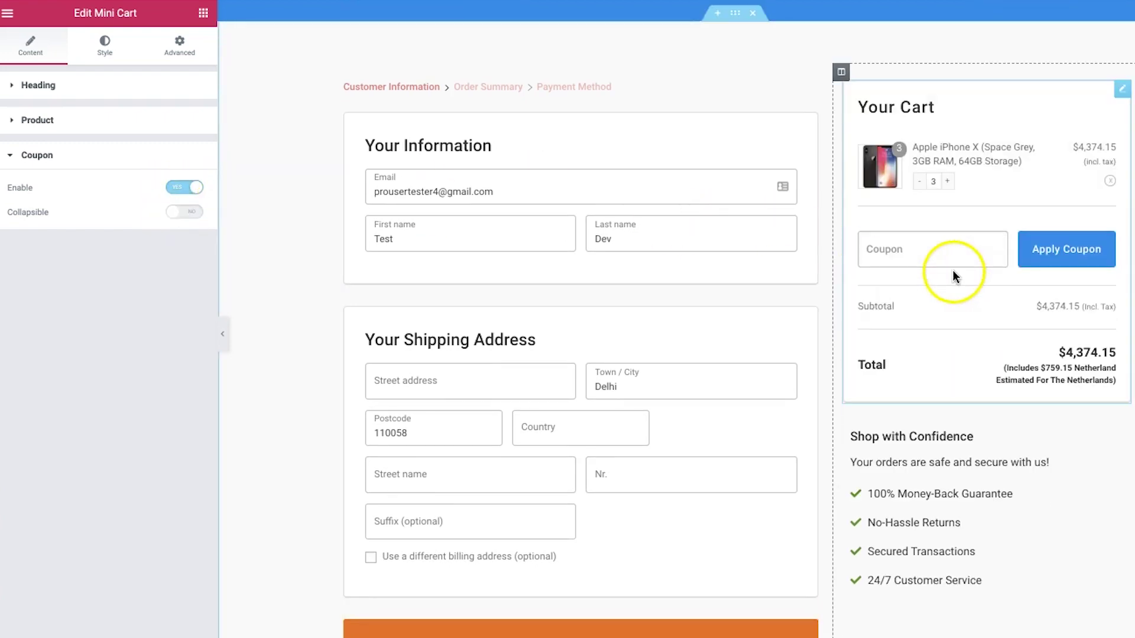
{"action": "left_click", "coordinate": [933, 256]}
{"action": "left_click", "coordinate": [977, 233]}
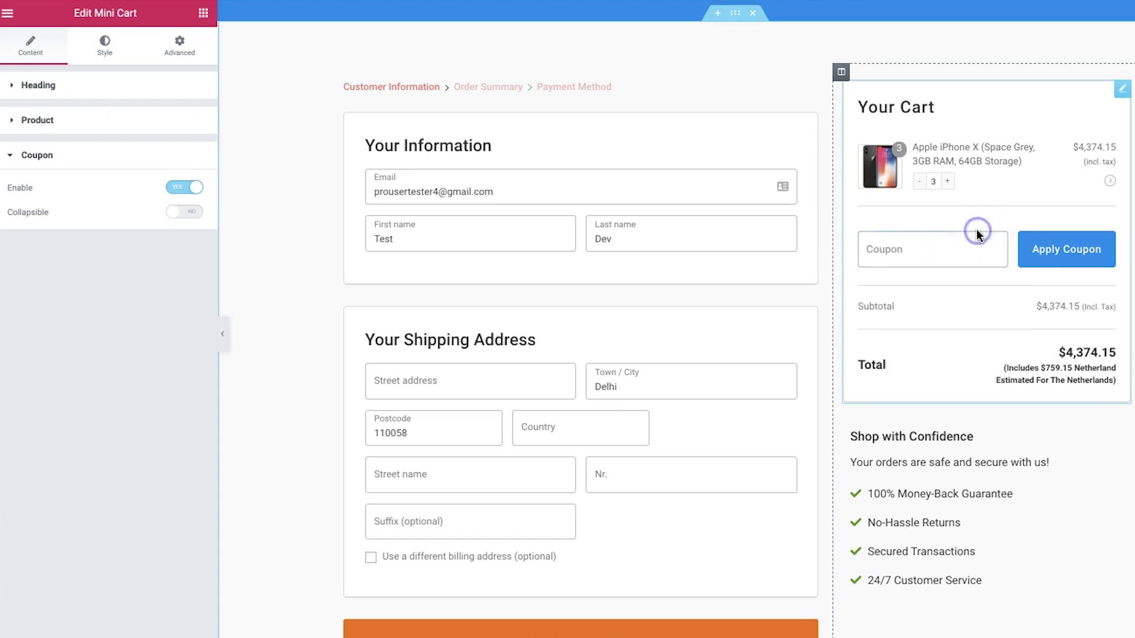
{"action": "left_click", "coordinate": [184, 213]}
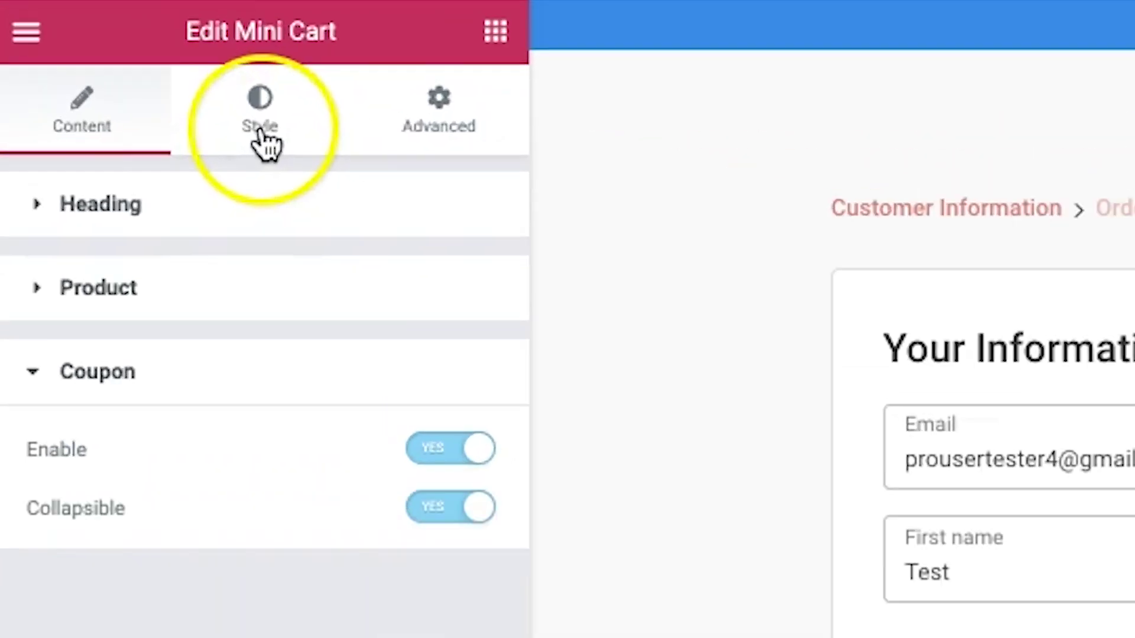
- Open the Mini Cart's style settings for Heading and Cart
{"action": "left_click", "coordinate": [266, 141]}
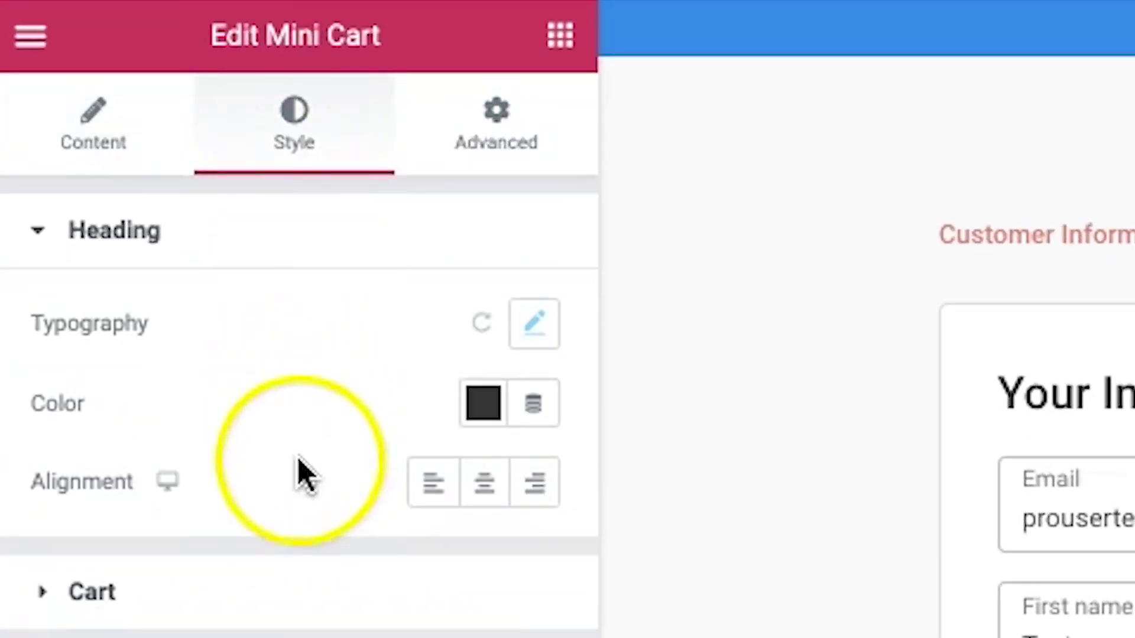
{"action": "left_click", "coordinate": [208, 591]}
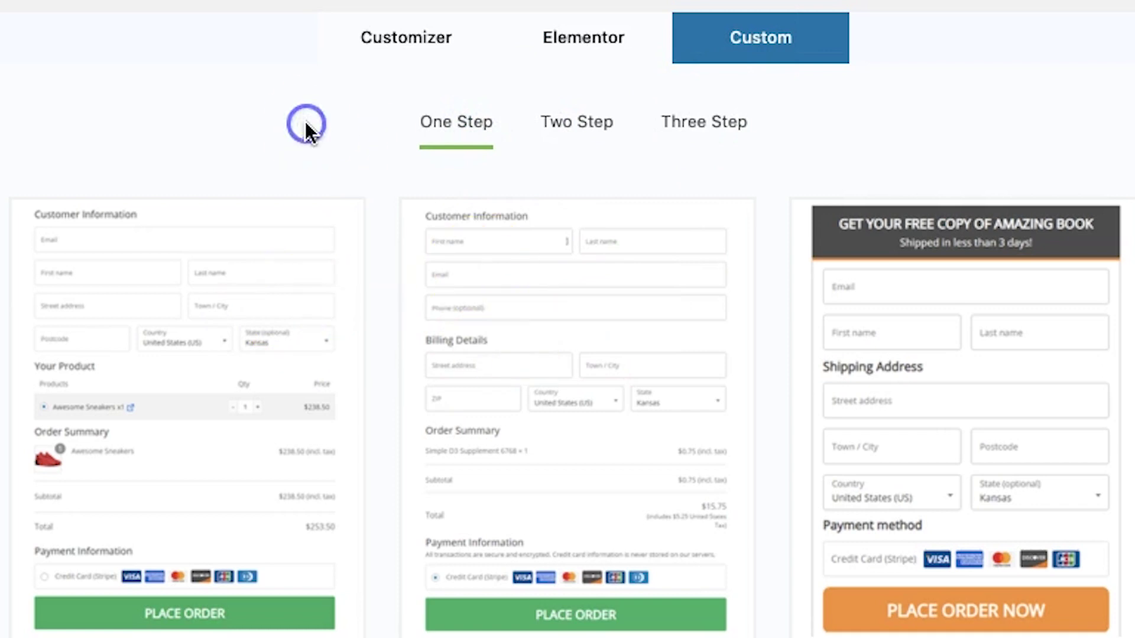
- Browse the Custom templates for the embed checkout form in the two-step and three-step categories
{"action": "mouse_move", "coordinate": [205, 381]}
{"action": "left_click", "coordinate": [585, 131]}
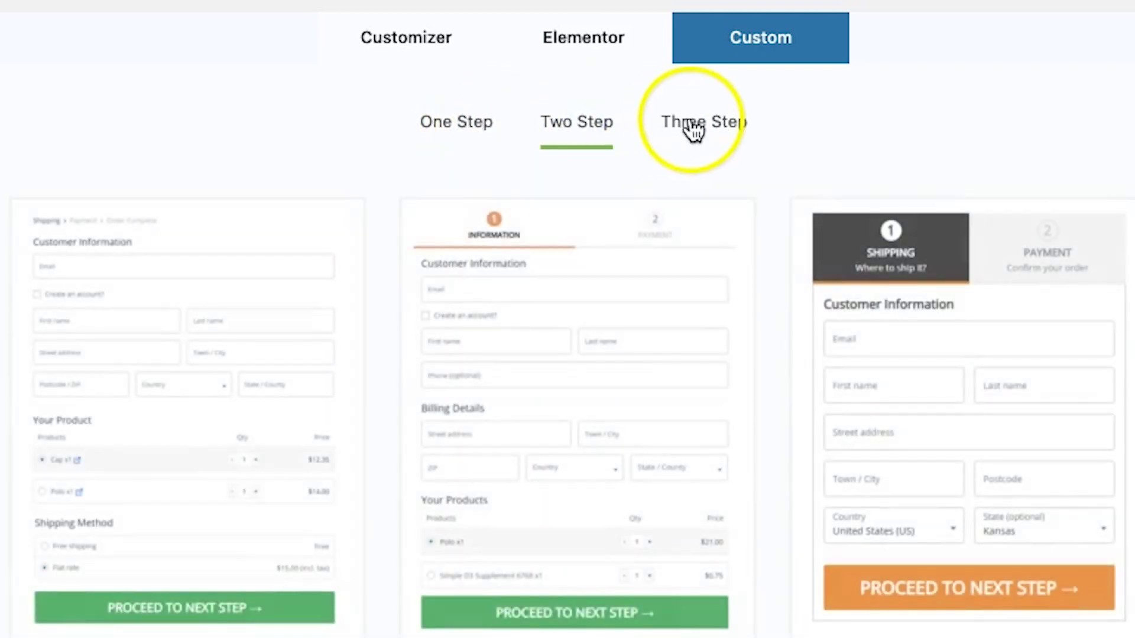
{"action": "left_click", "coordinate": [691, 130]}
- Import the two-step Funnel Form from the Custom templates and confirm applying it to the embed checkout form
{"action": "left_click", "coordinate": [599, 136]}
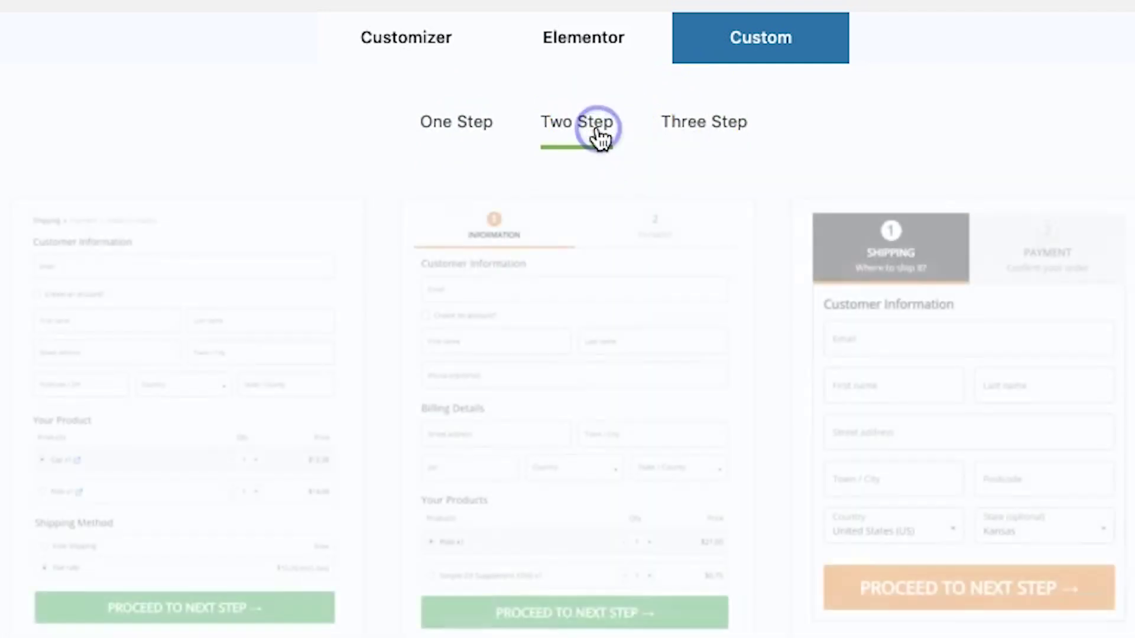
{"action": "mouse_move", "coordinate": [623, 372]}
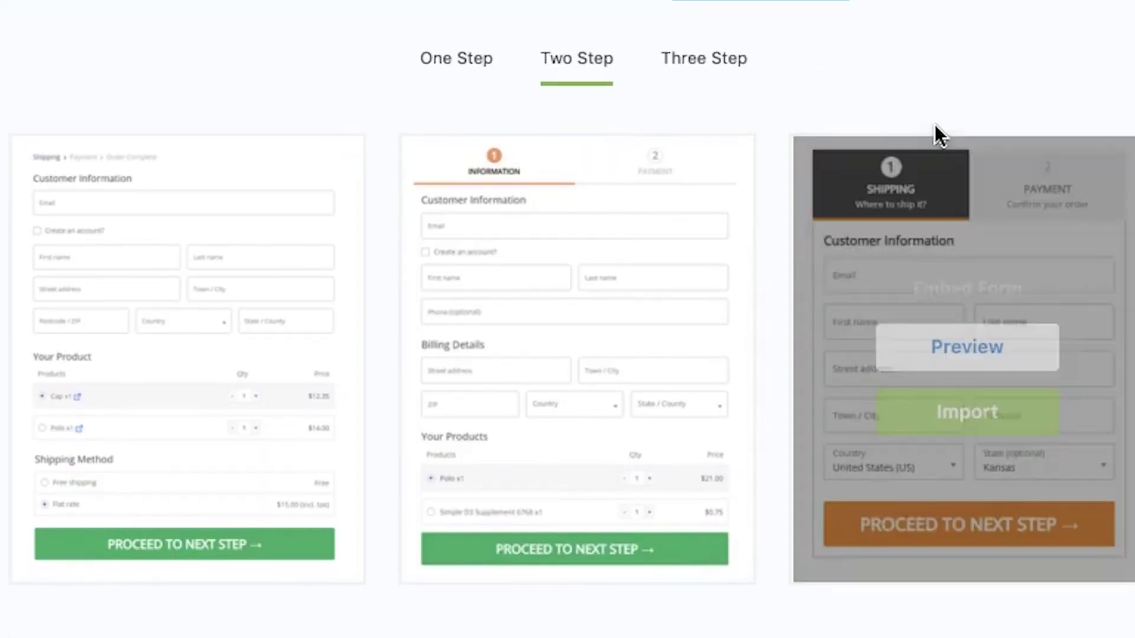
{"action": "scroll", "coordinate": [695, 169], "scroll_direction": "up", "scroll_amount": 1}
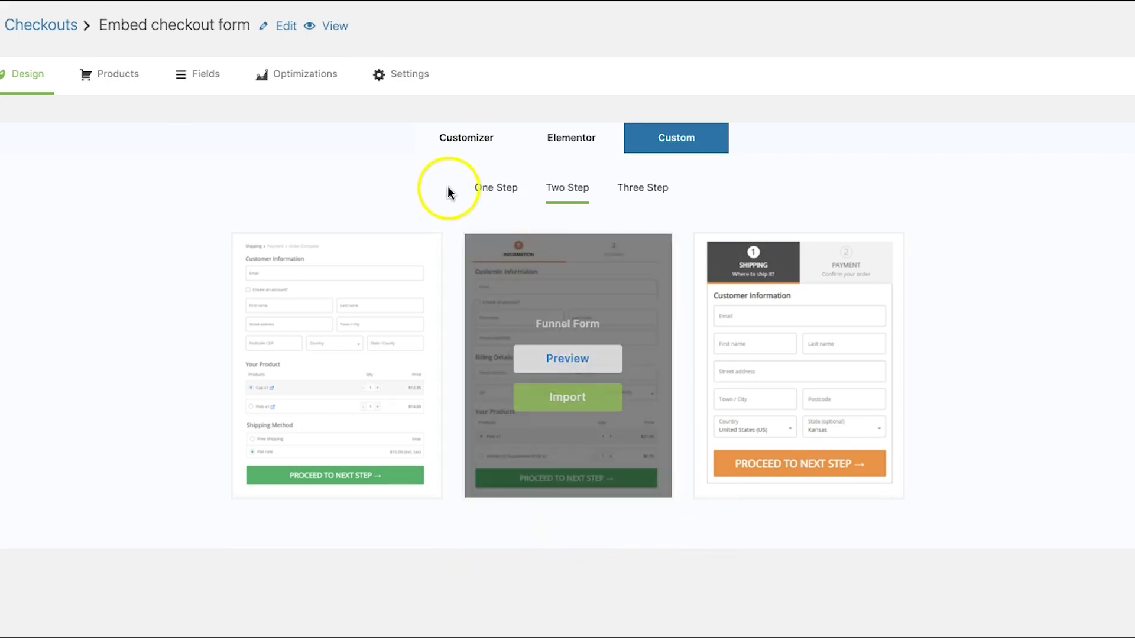
{"action": "scroll", "coordinate": [544, 228], "scroll_direction": "down", "scroll_amount": 2}
{"action": "mouse_move", "coordinate": [548, 310]}
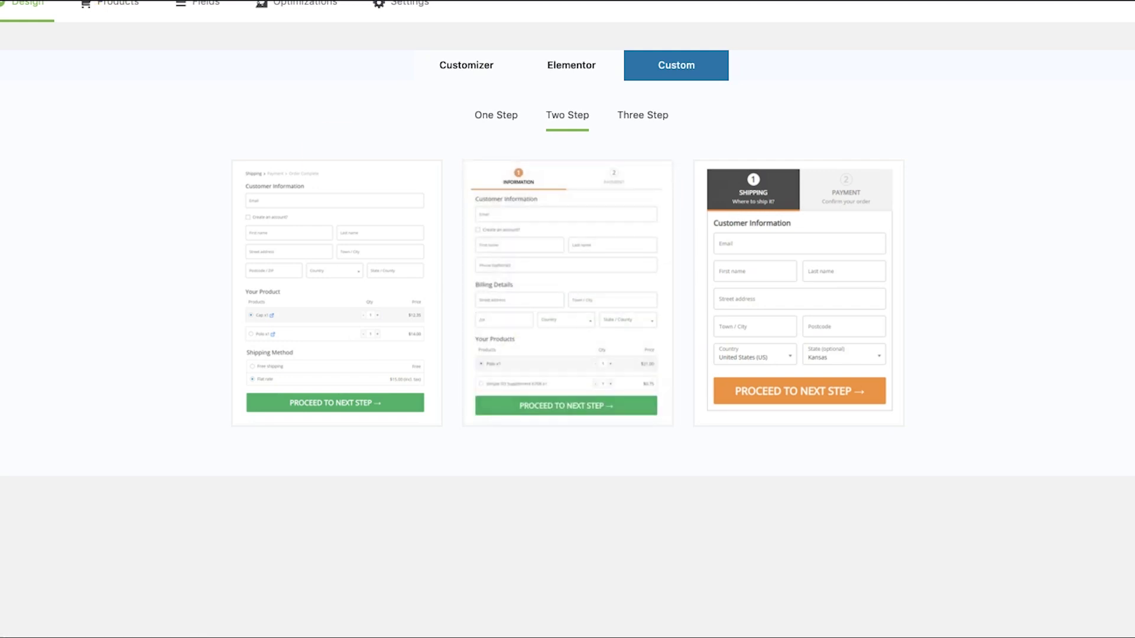
{"action": "scroll", "coordinate": [152, 114], "scroll_direction": "up", "scroll_amount": 1}
{"action": "mouse_move", "coordinate": [603, 355]}
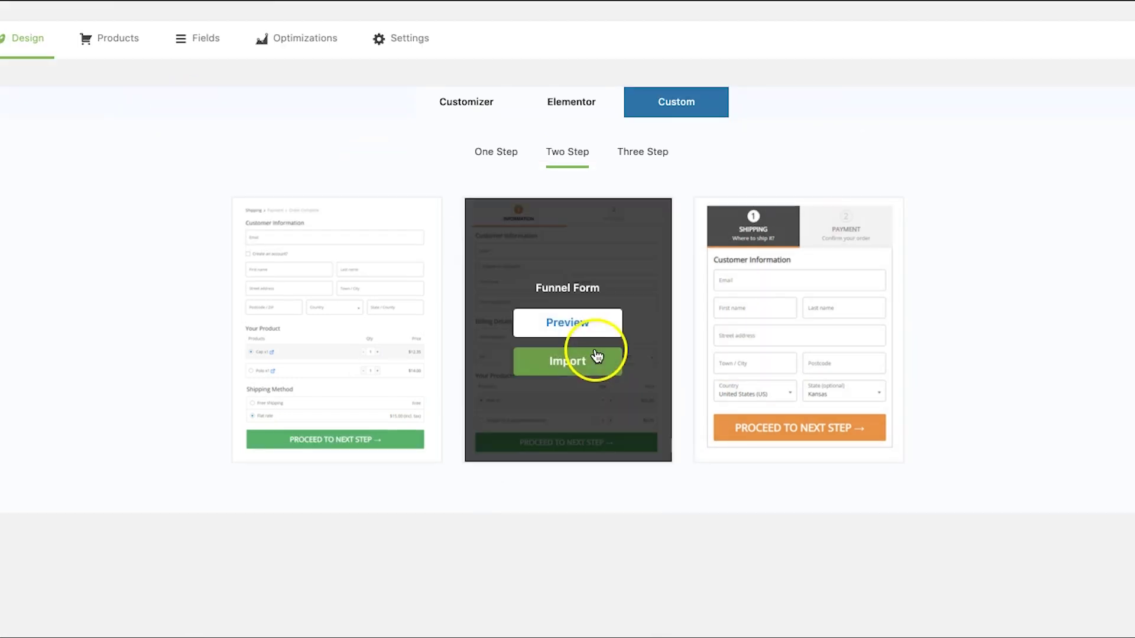
{"action": "left_click", "coordinate": [583, 371]}
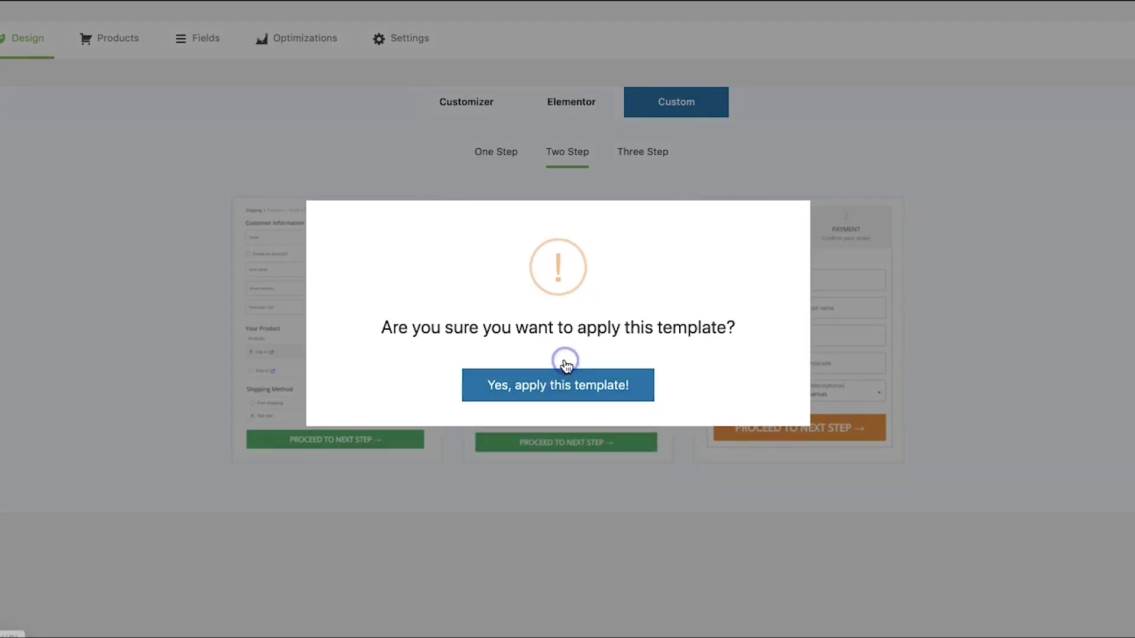
{"action": "left_click", "coordinate": [551, 387]}
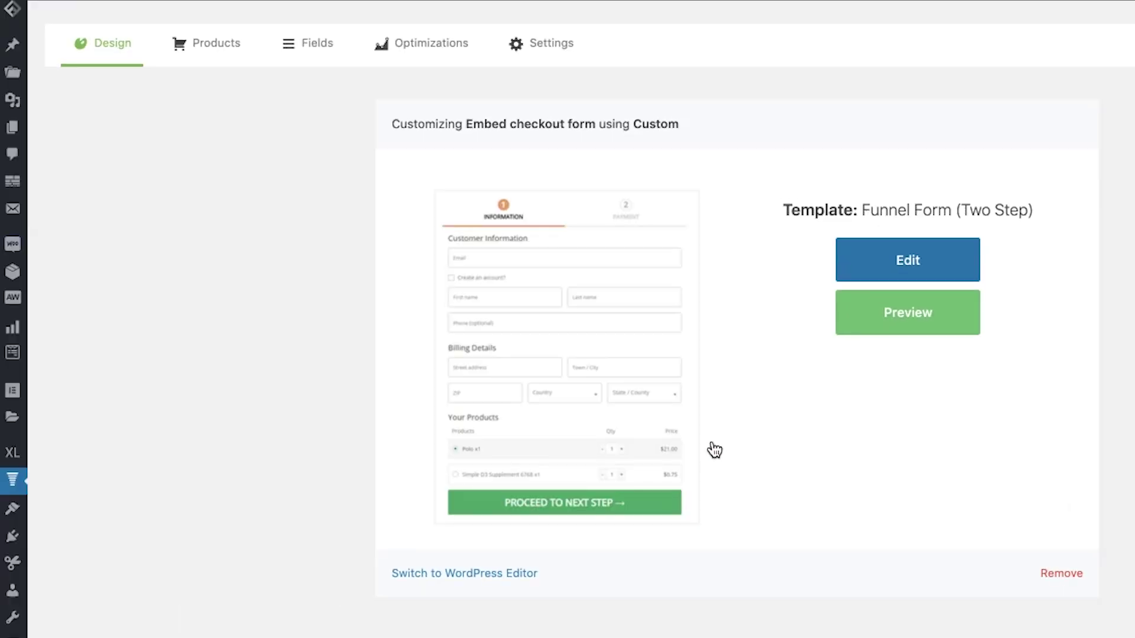
{"action": "left_click", "coordinate": [791, 389]}
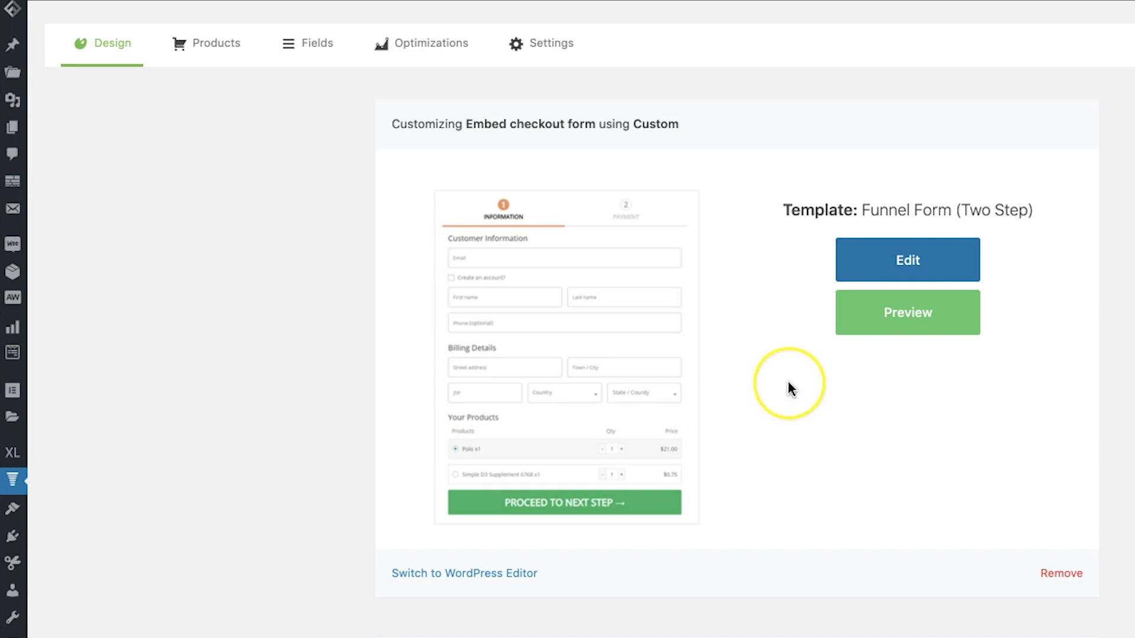
- Look over the embed form's shortcode section and open the Funnel Form (Two Step) template for editing
{"action": "scroll", "coordinate": [788, 384], "scroll_direction": "down", "scroll_amount": 5}
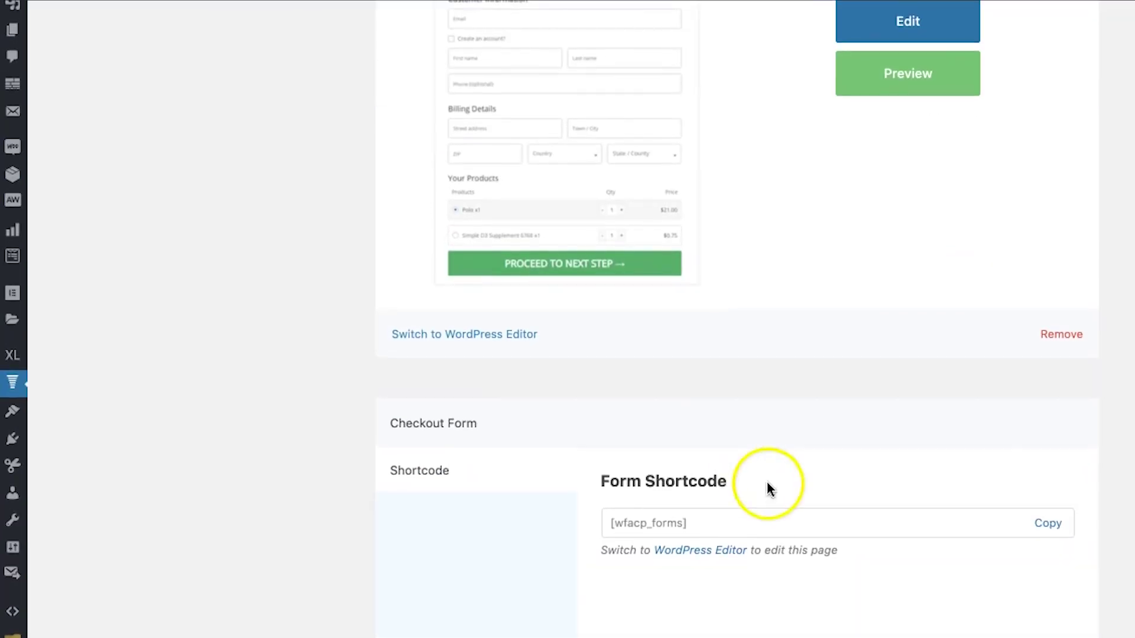
{"action": "scroll", "coordinate": [768, 484], "scroll_direction": "up", "scroll_amount": 4}
{"action": "scroll", "coordinate": [717, 502], "scroll_direction": "up", "scroll_amount": 1}
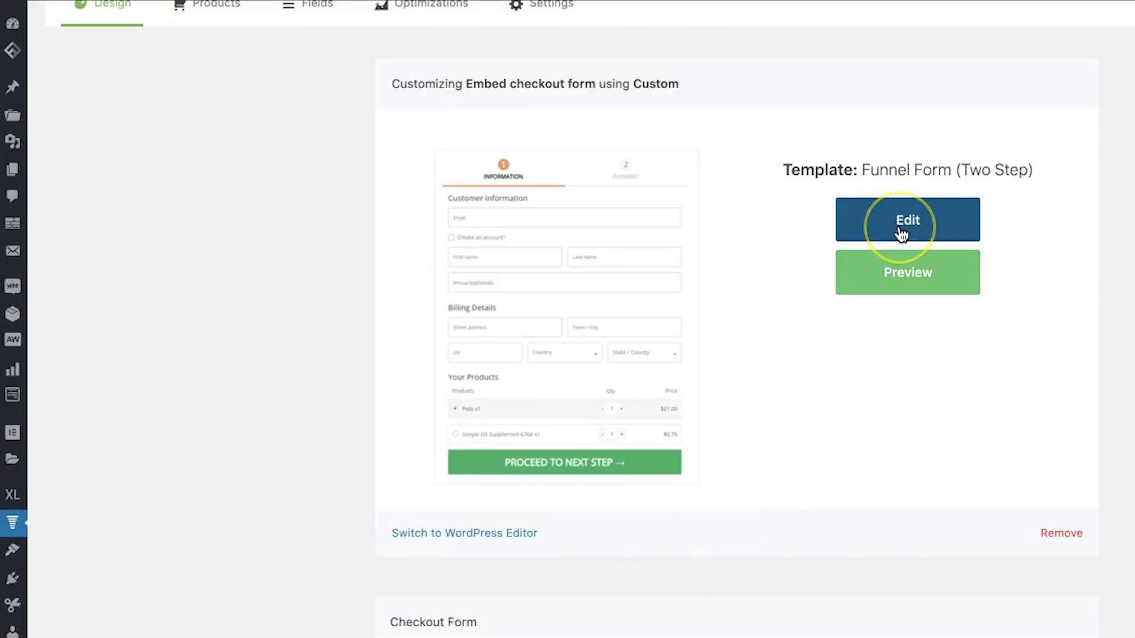
{"action": "left_click", "coordinate": [900, 234]}
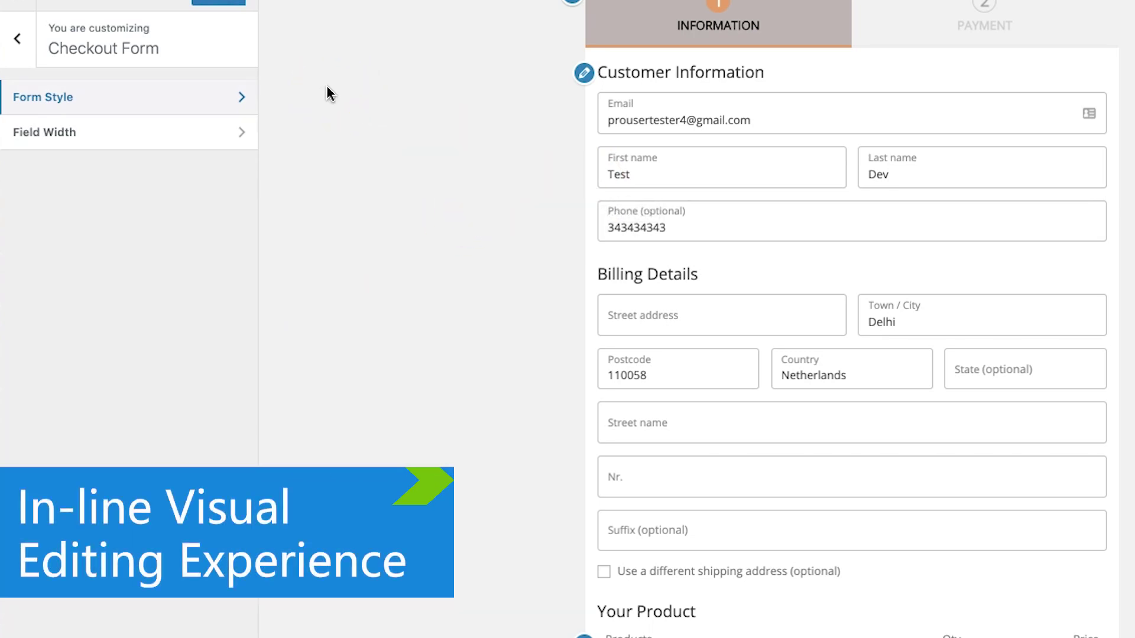
- Look through the Checkout Form's settings groups and set the form width to 702 in Form Style
{"action": "left_click", "coordinate": [17, 39]}
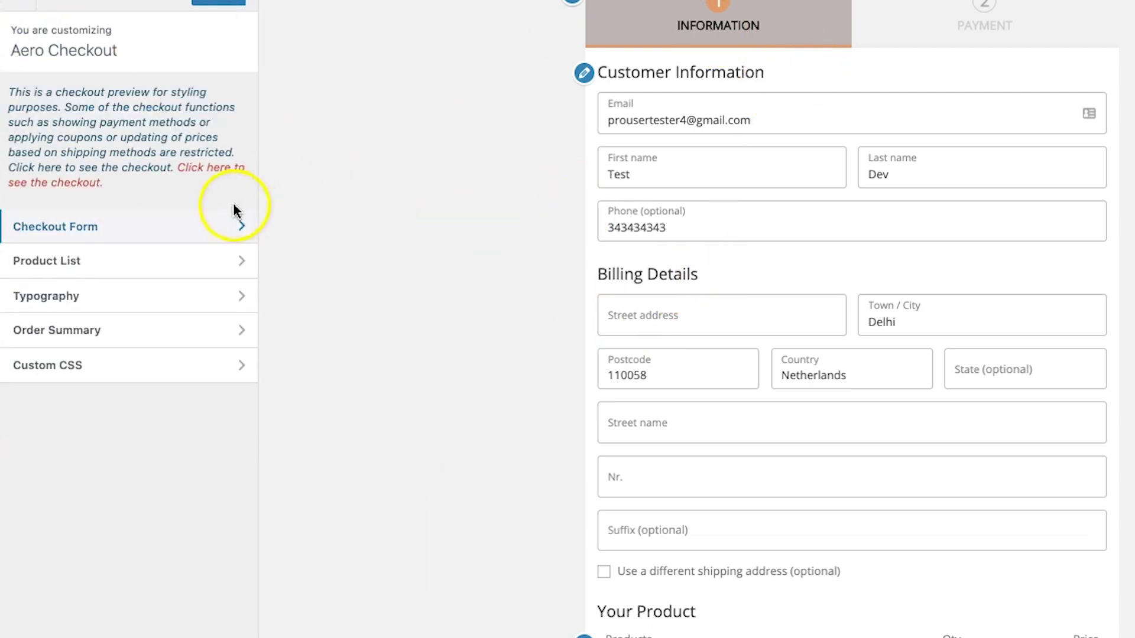
{"action": "left_click", "coordinate": [218, 226]}
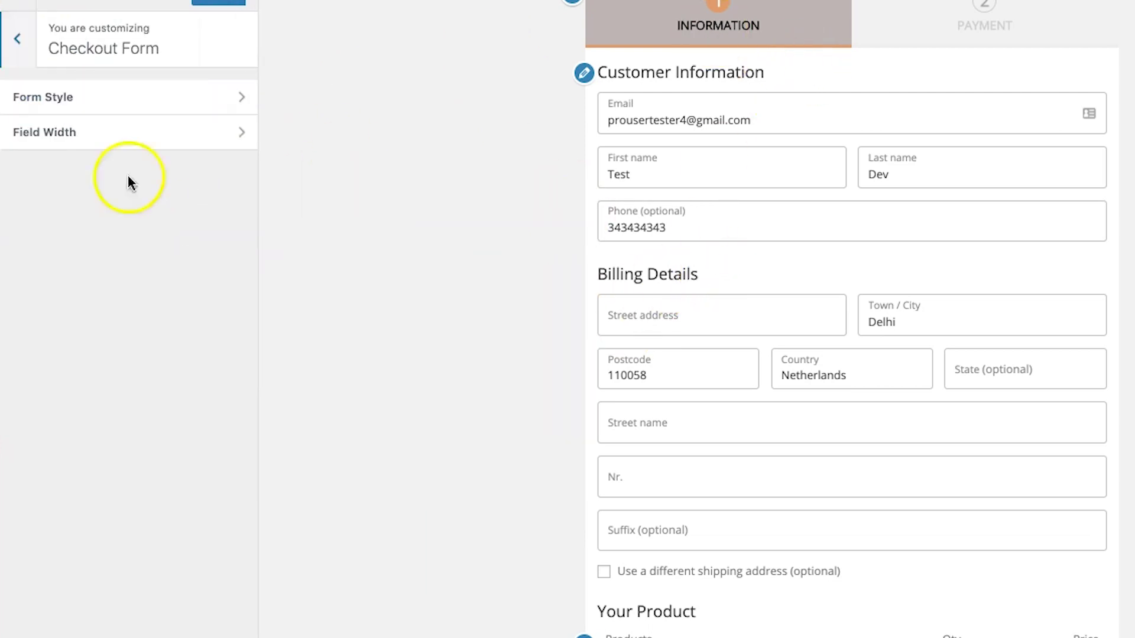
{"action": "left_click", "coordinate": [58, 132]}
{"action": "left_click", "coordinate": [19, 39]}
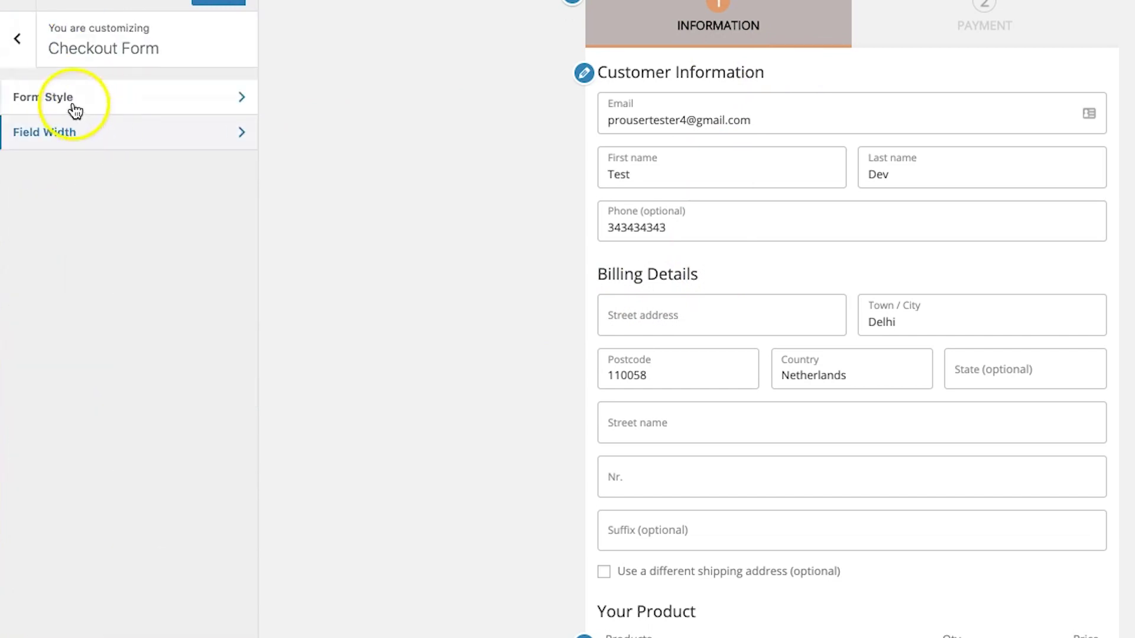
{"action": "left_click", "coordinate": [76, 107]}
{"action": "mouse_move", "coordinate": [73, 195]}
{"action": "left_mouse_down"}
{"action": "mouse_move", "coordinate": [49, 195]}
{"action": "mouse_move", "coordinate": [144, 197]}
{"action": "mouse_move", "coordinate": [83, 199]}
{"action": "left_mouse_up"}
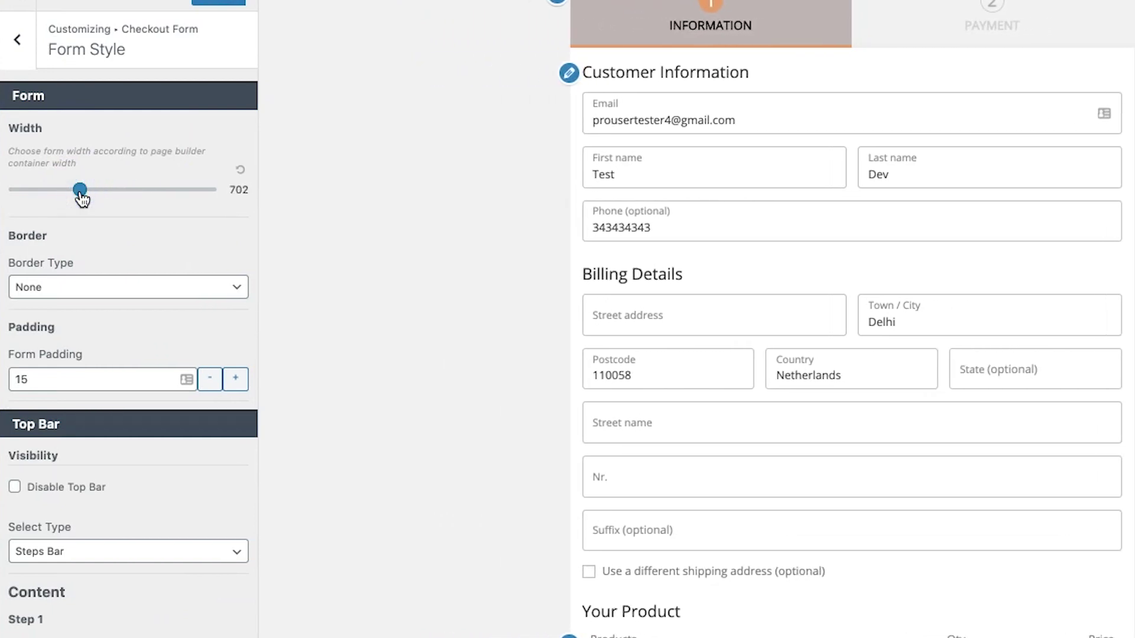
- Disable the form's Top Bar to preview the page without it, and enable it again
{"action": "scroll", "coordinate": [122, 228], "scroll_direction": "down", "scroll_amount": 3}
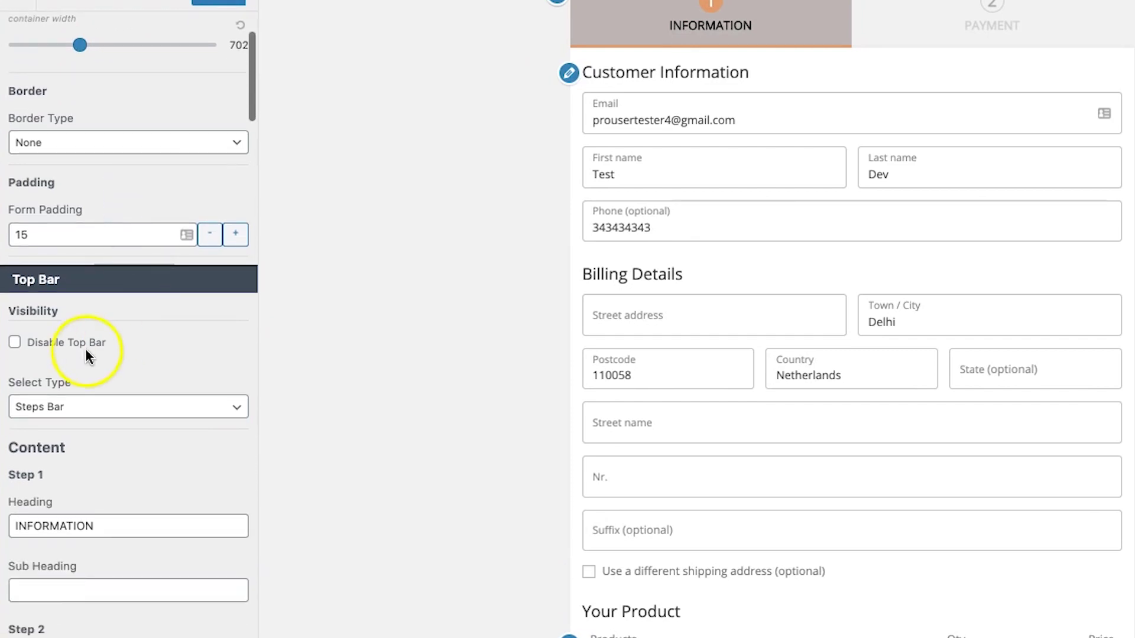
{"action": "left_click", "coordinate": [74, 347]}
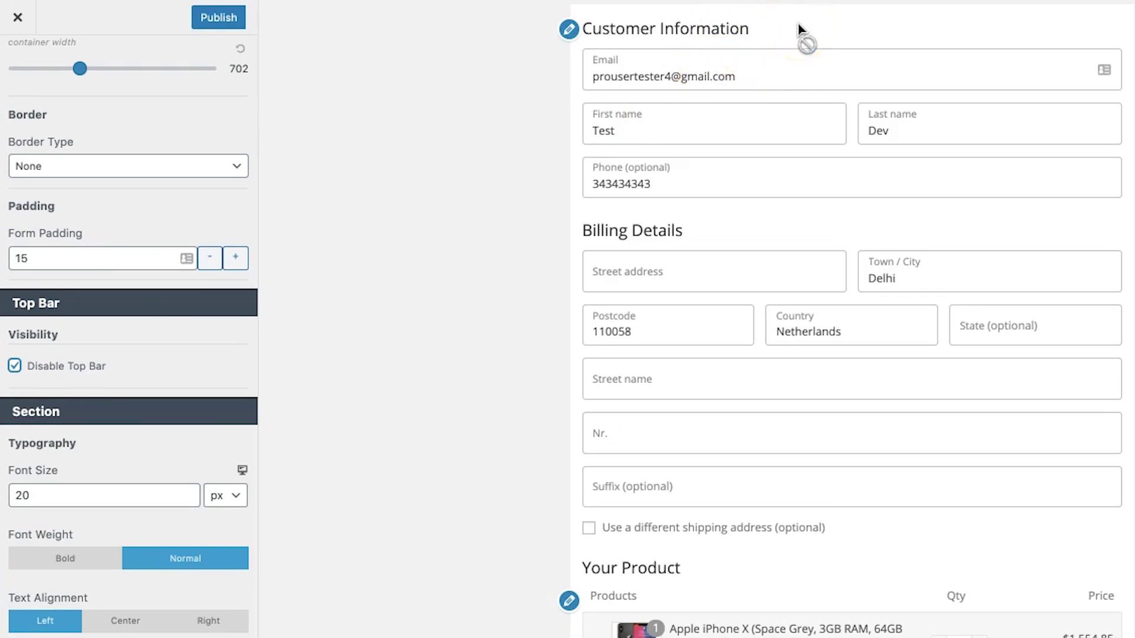
{"action": "left_click", "coordinate": [15, 366]}
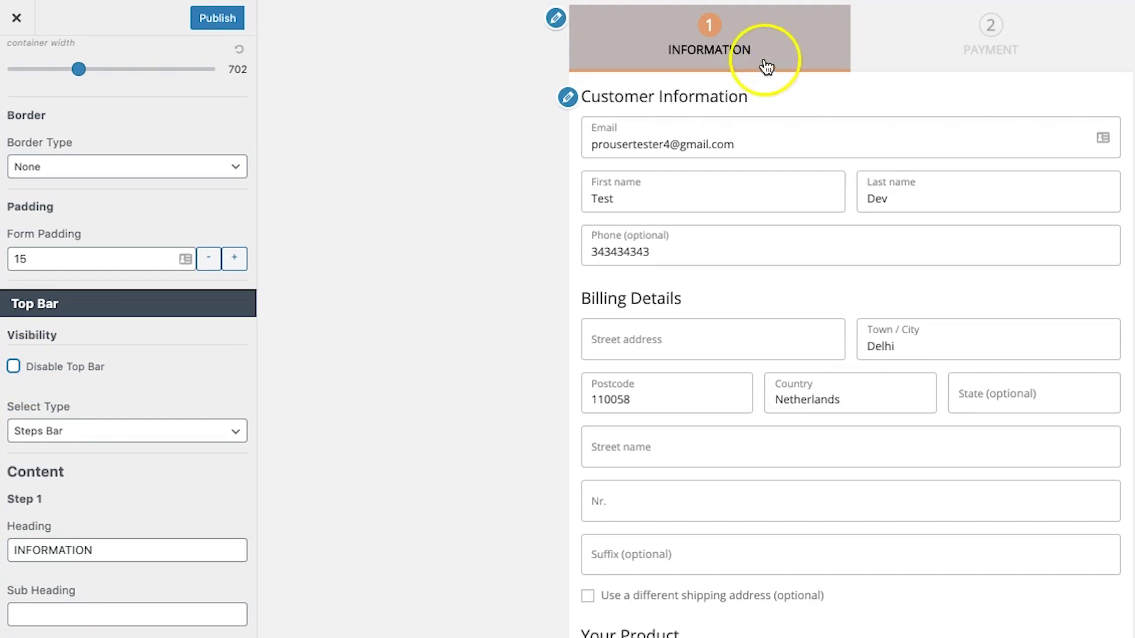
- Change the Top Bar's Step 1 heading to "Basic INFORMATION"
{"action": "scroll", "coordinate": [175, 533], "scroll_direction": "down", "scroll_amount": 2}
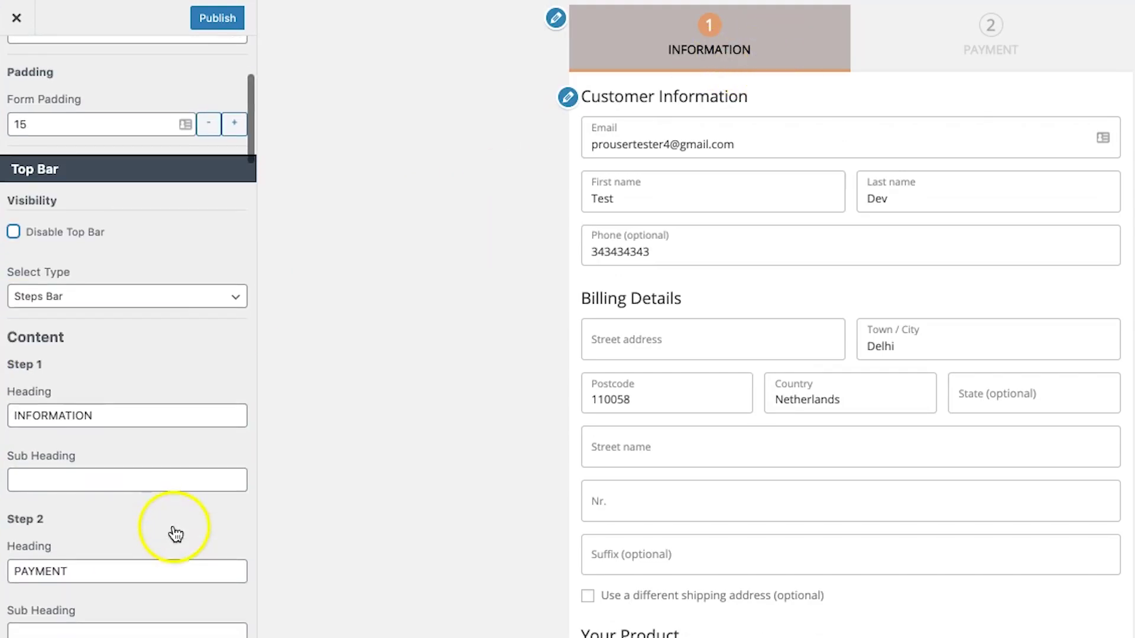
{"action": "double_click", "coordinate": [67, 415]}
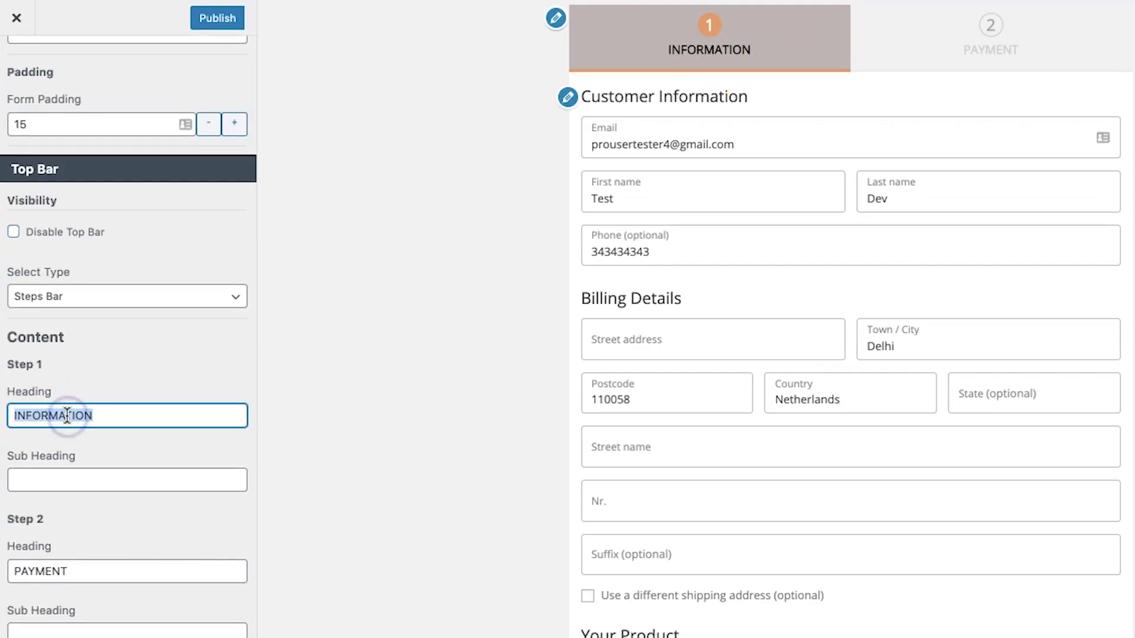
{"action": "type", "text": "Basic"}
- Set the Top Bar's active step background color to #c4a0a0
{"action": "scroll", "coordinate": [65, 474], "scroll_direction": "down", "scroll_amount": 8}
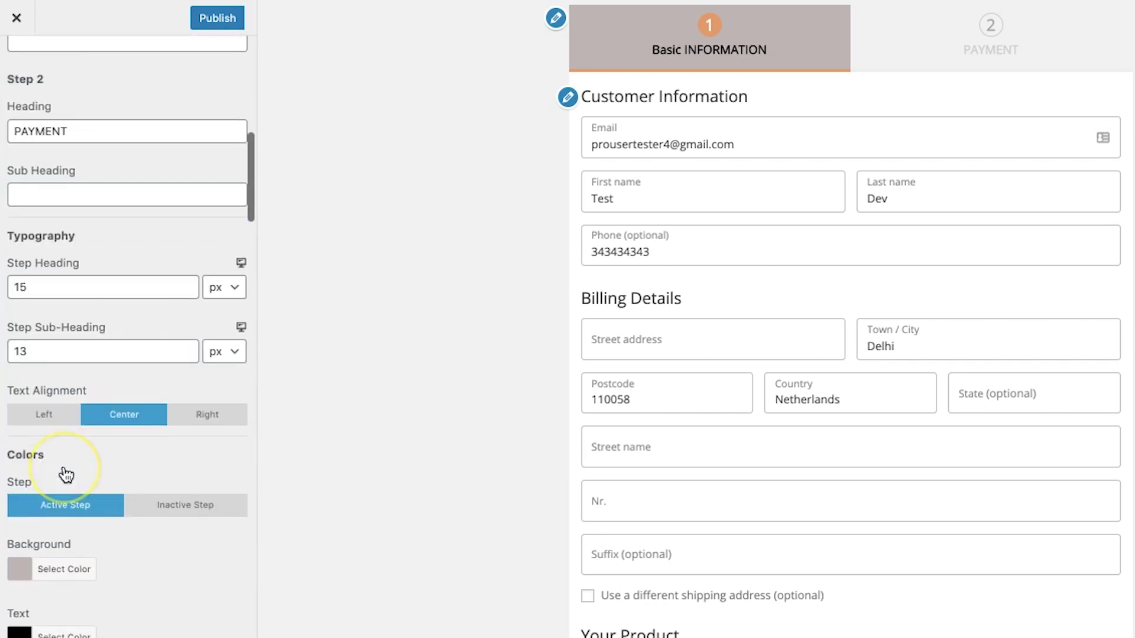
{"action": "scroll", "coordinate": [76, 397], "scroll_direction": "down", "scroll_amount": 2}
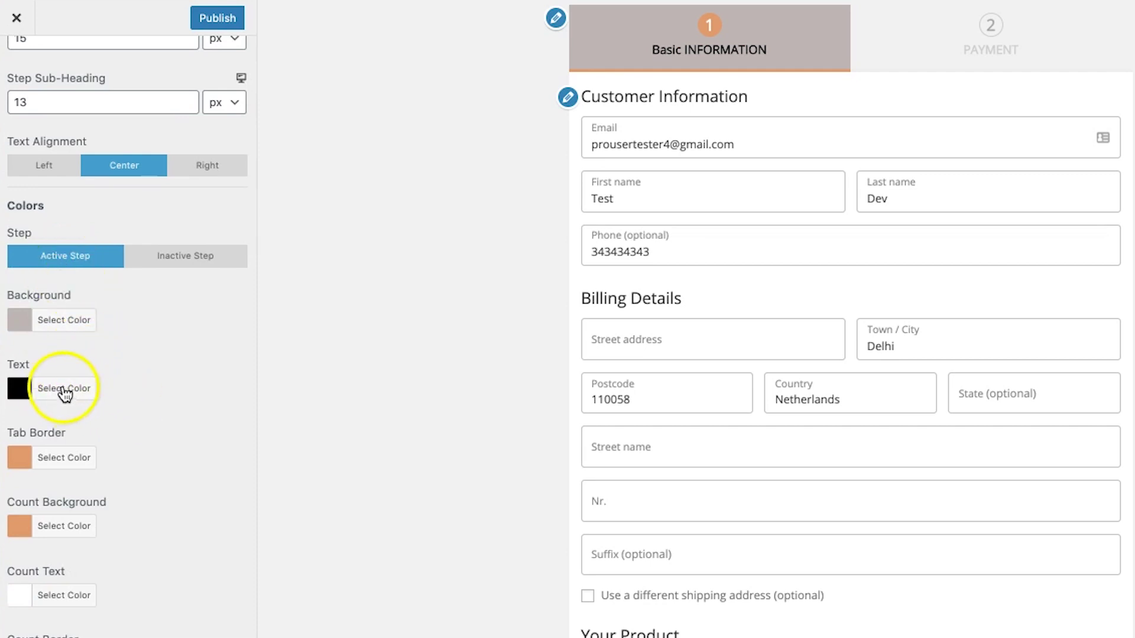
{"action": "scroll", "coordinate": [102, 388], "scroll_direction": "down", "scroll_amount": 1}
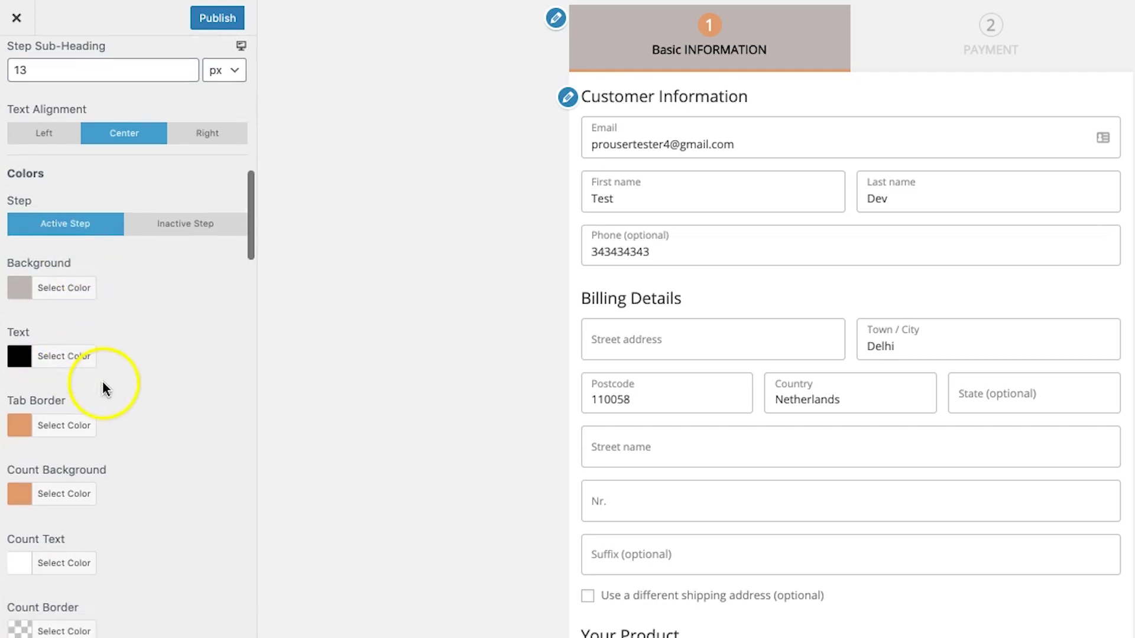
{"action": "left_click", "coordinate": [64, 290]}
{"action": "left_click_drag", "start_coordinate": [30, 359], "coordinate": [49, 364]}
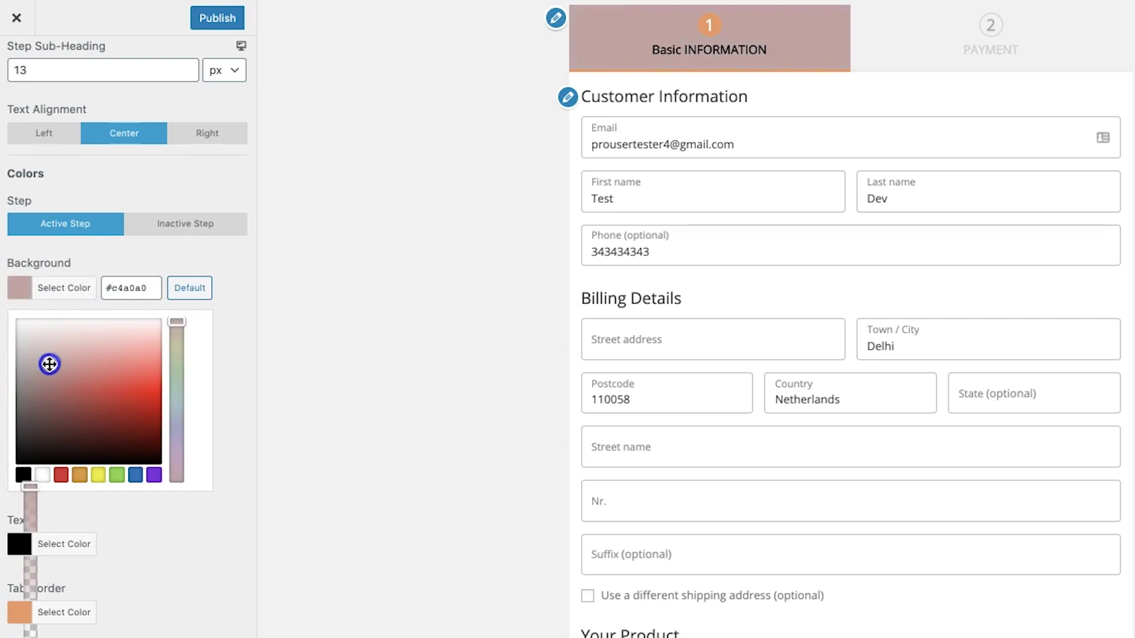
{"action": "left_click", "coordinate": [140, 274]}
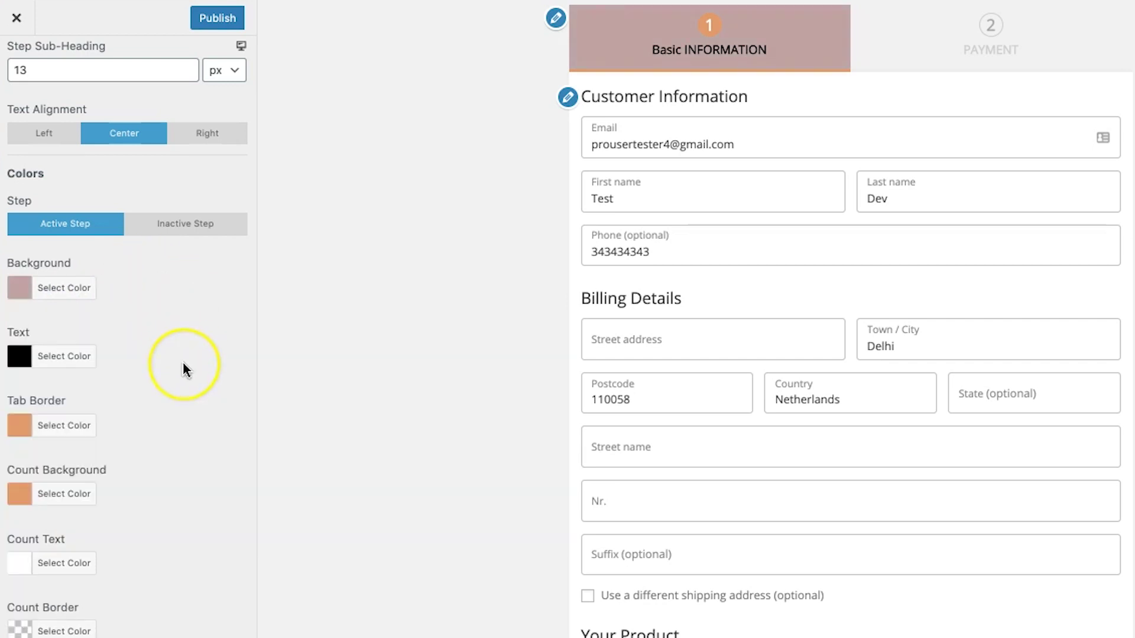
- Set the active step's Count Background color to the red swatch #dd3333
{"action": "scroll", "coordinate": [185, 369], "scroll_direction": "down", "scroll_amount": 2}
{"action": "scroll", "coordinate": [183, 369], "scroll_direction": "down", "scroll_amount": 1}
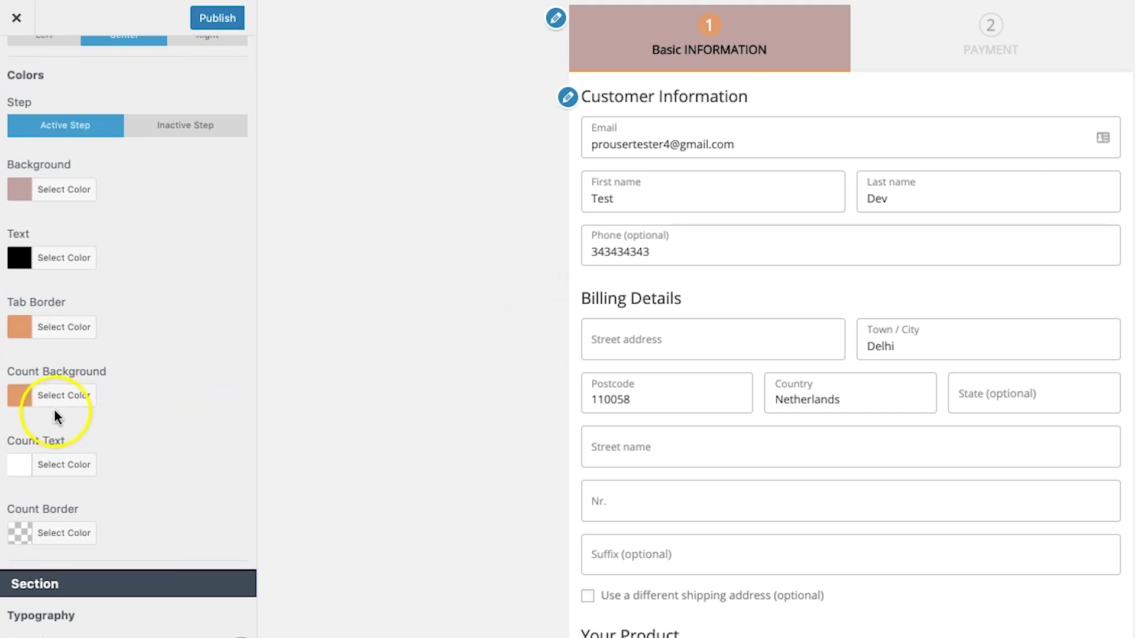
{"action": "left_click", "coordinate": [68, 396]}
{"action": "left_click", "coordinate": [61, 582]}
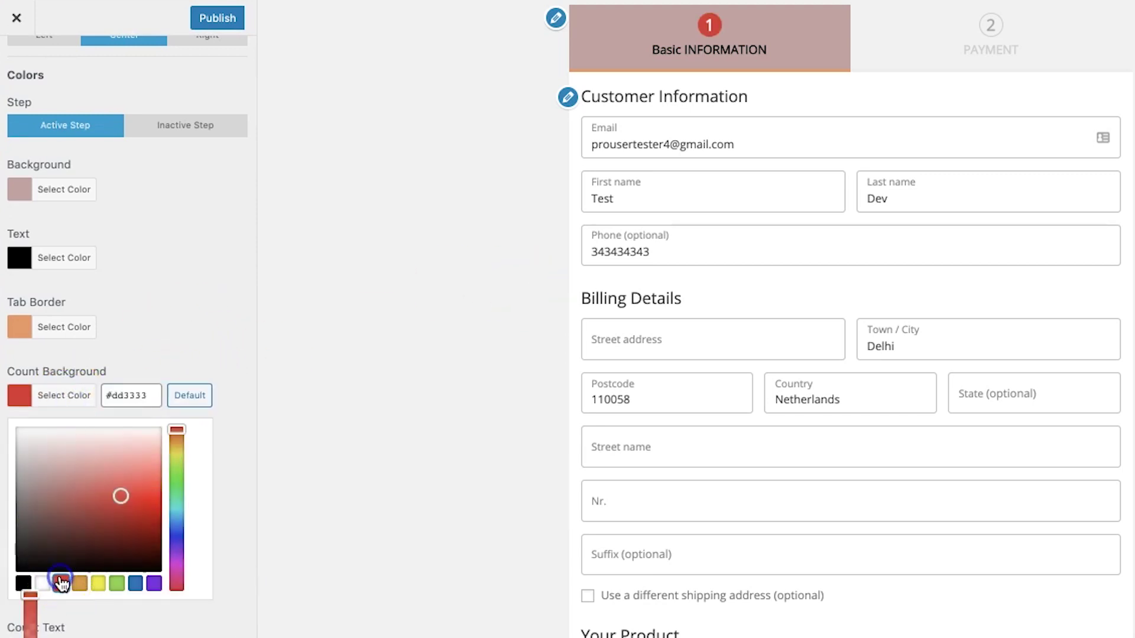
{"action": "left_click", "coordinate": [190, 239]}
{"action": "left_click", "coordinate": [392, 313]}
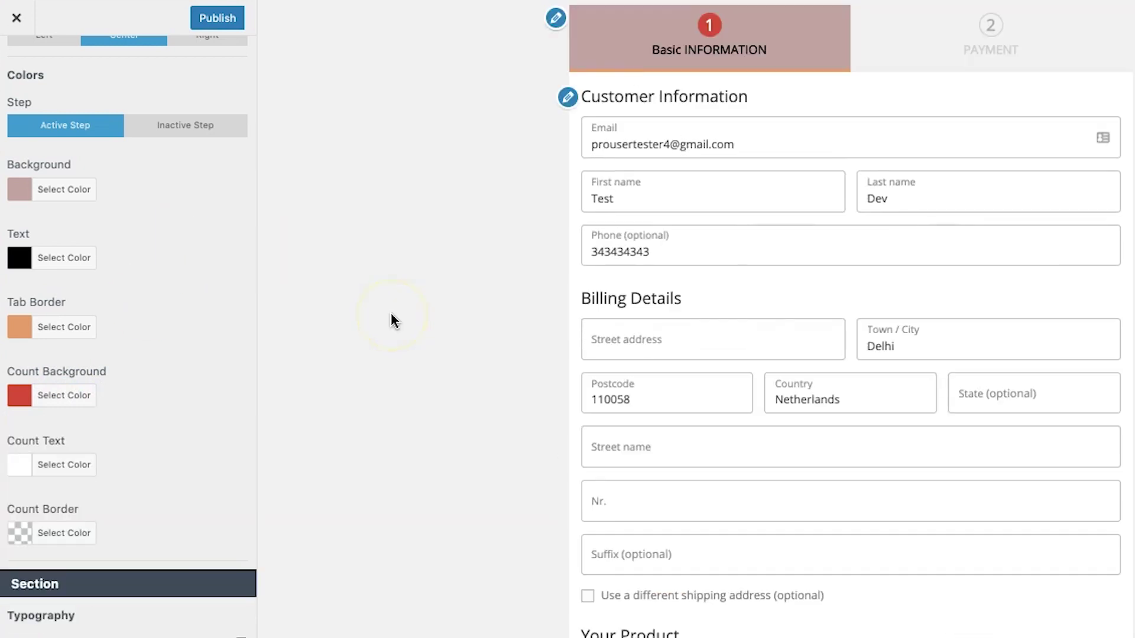
- Review the Section, Section Sub Heading and Field Style settings, trying out the Field Border Width
{"action": "scroll", "coordinate": [147, 265], "scroll_direction": "up", "scroll_amount": 1}
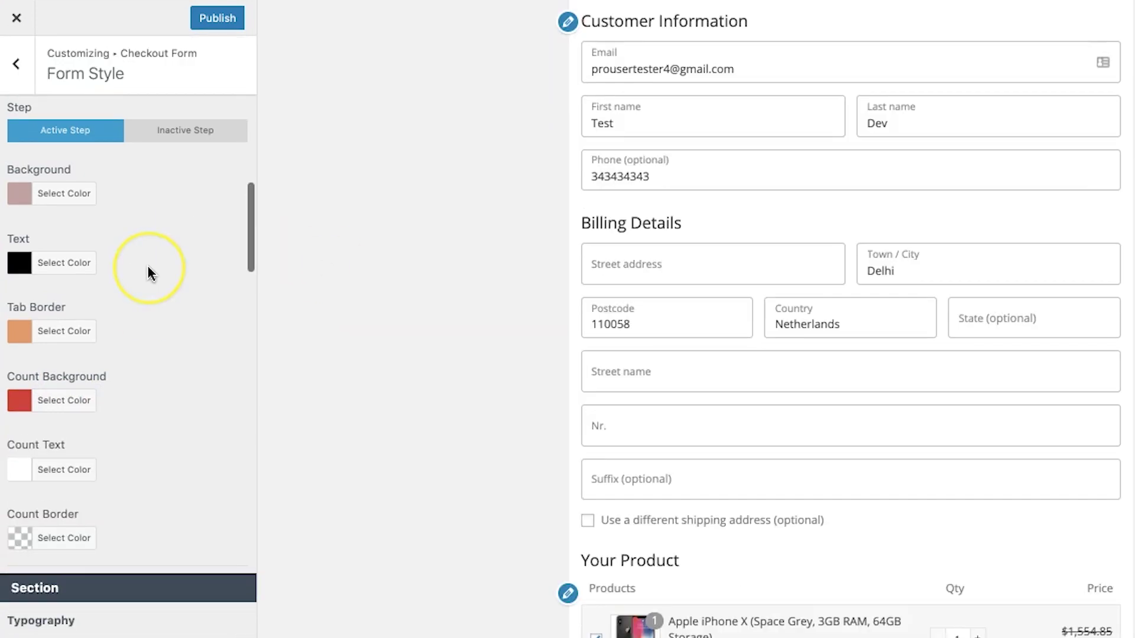
{"action": "scroll", "coordinate": [185, 294], "scroll_direction": "down", "scroll_amount": 12}
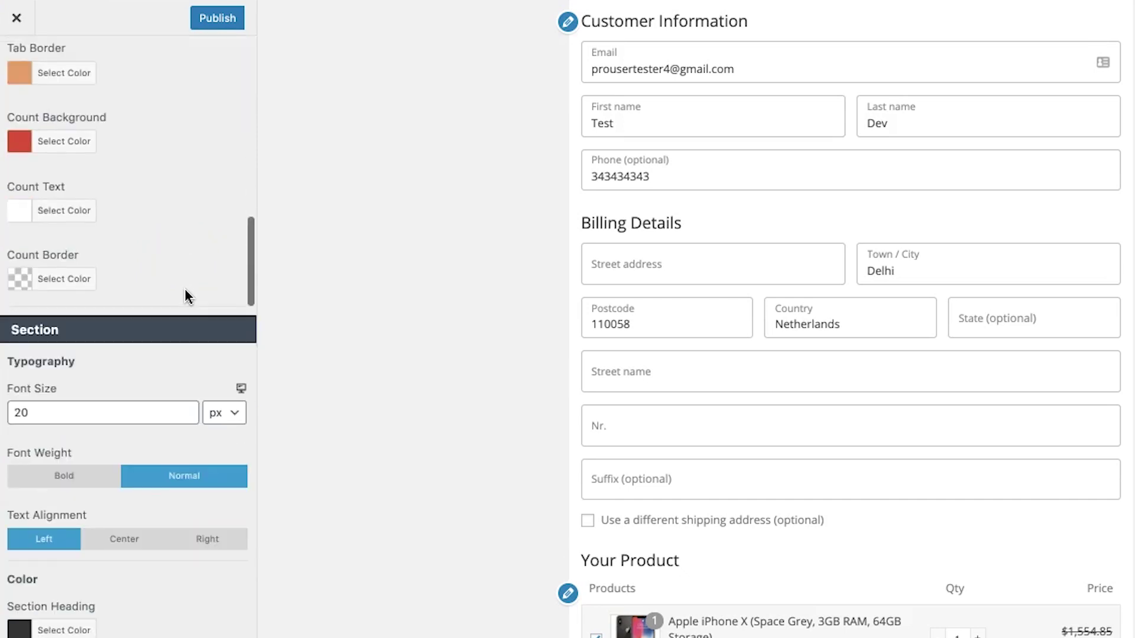
{"action": "scroll", "coordinate": [184, 289], "scroll_direction": "down", "scroll_amount": 3}
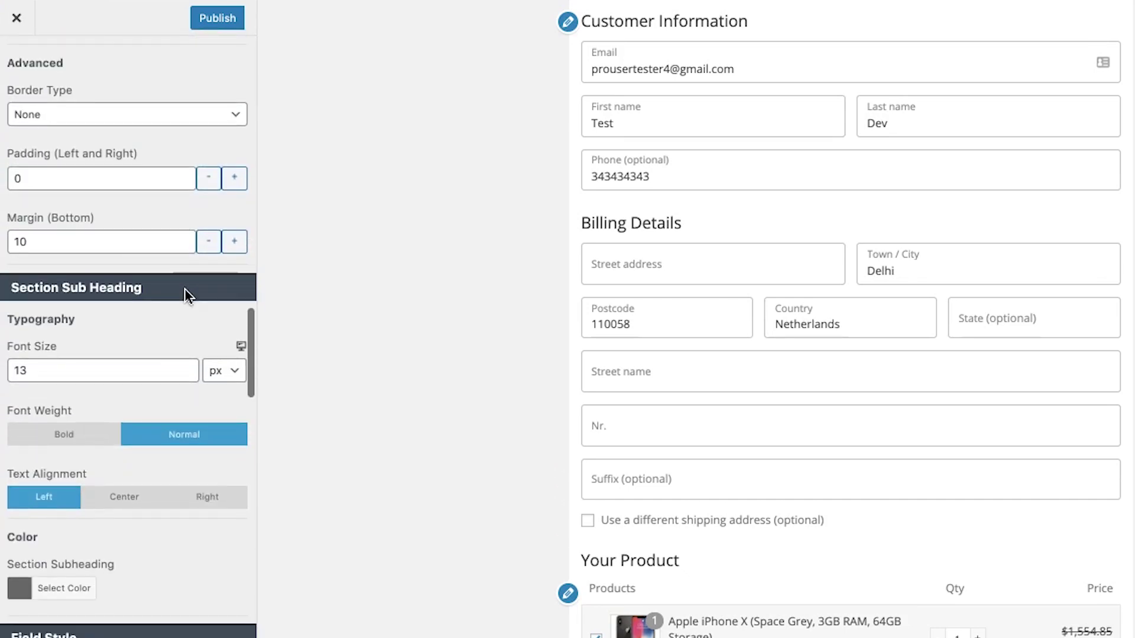
{"action": "scroll", "coordinate": [184, 289], "scroll_direction": "down", "scroll_amount": 2}
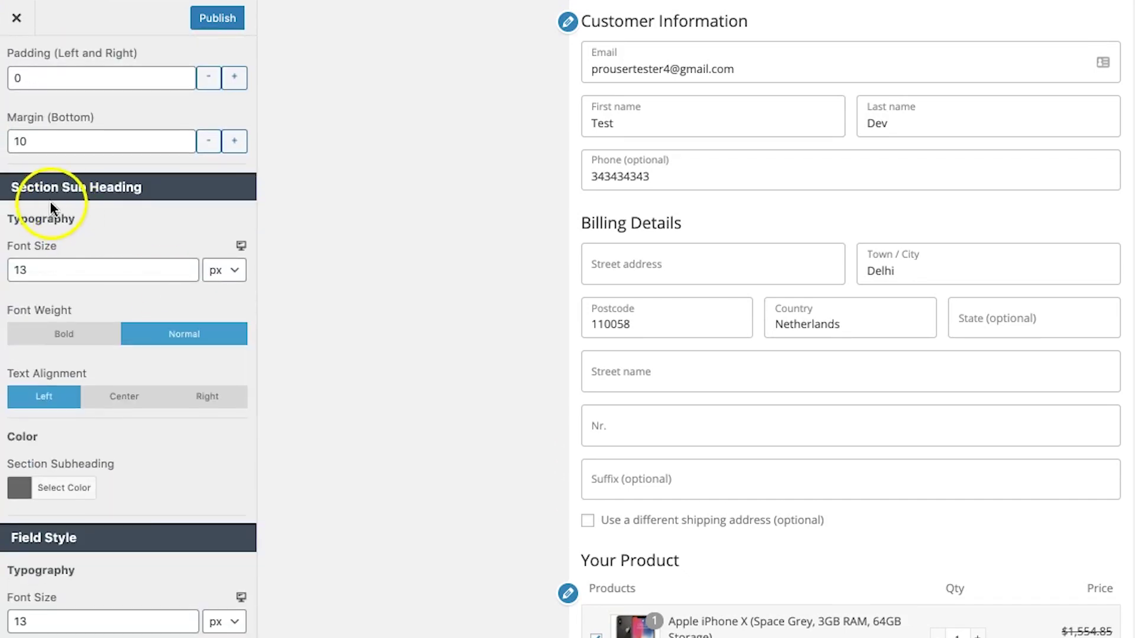
{"action": "scroll", "coordinate": [166, 274], "scroll_direction": "down", "scroll_amount": 1}
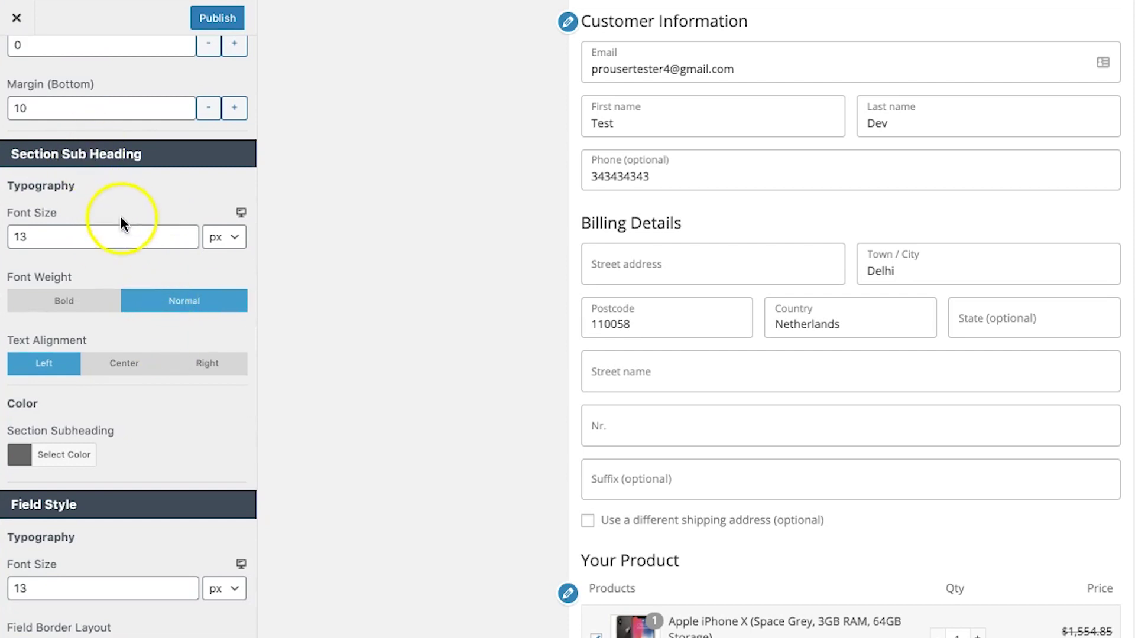
{"action": "scroll", "coordinate": [122, 224], "scroll_direction": "down", "scroll_amount": 8}
{"action": "scroll", "coordinate": [143, 342], "scroll_direction": "down", "scroll_amount": 1}
{"action": "scroll", "coordinate": [142, 344], "scroll_direction": "down", "scroll_amount": 2}
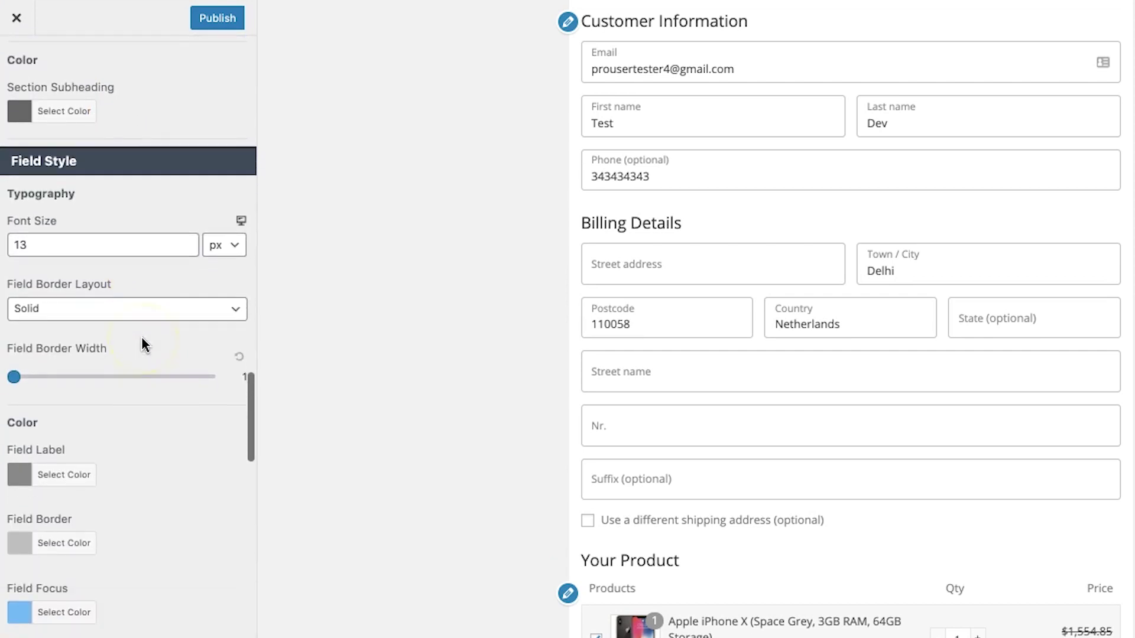
{"action": "scroll", "coordinate": [134, 349], "scroll_direction": "down", "scroll_amount": 1}
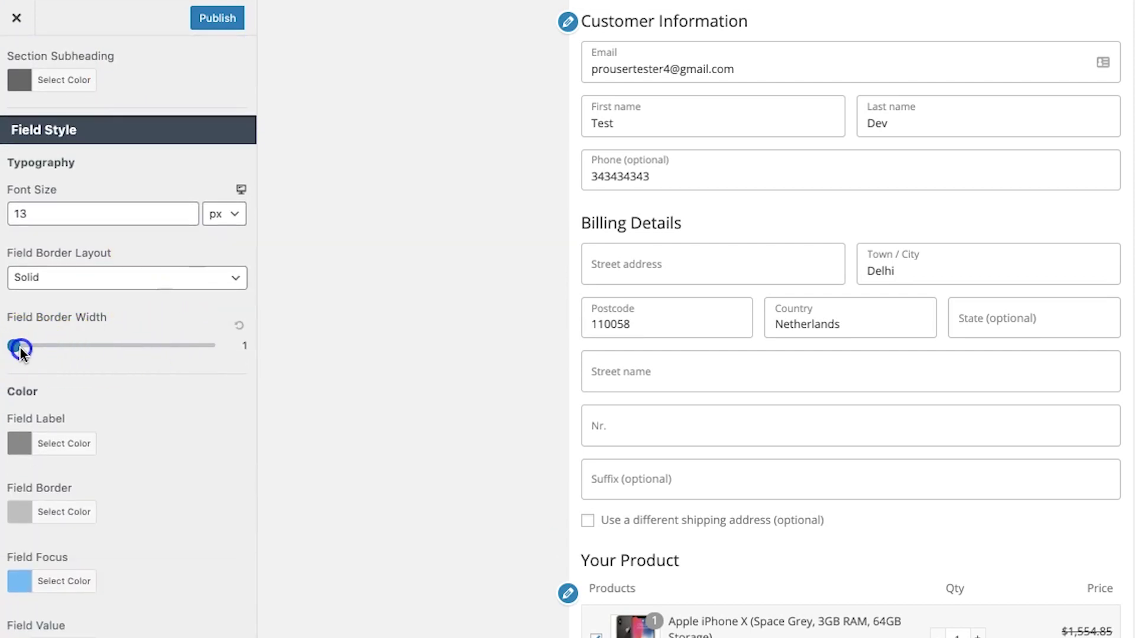
{"action": "left_click_drag", "start_coordinate": [36, 346], "coordinate": [20, 352]}
- Change the Field Label color in Field Style to a light pink
{"action": "left_click", "coordinate": [27, 442]}
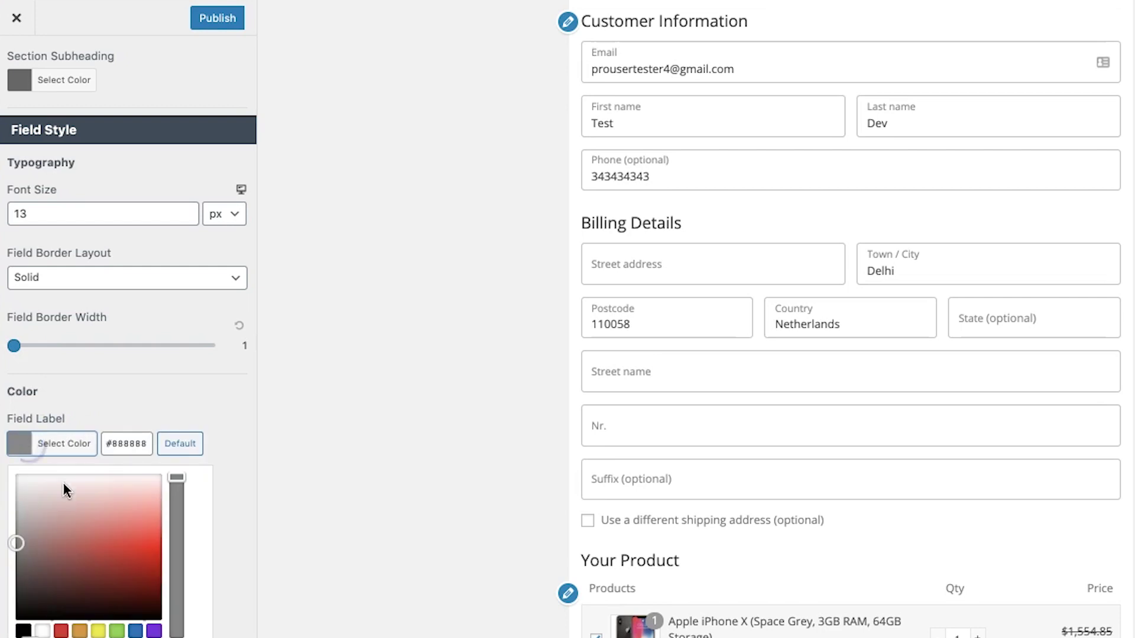
{"action": "left_click", "coordinate": [88, 491]}
{"action": "left_click", "coordinate": [113, 502]}
{"action": "left_click", "coordinate": [127, 481]}
{"action": "left_click", "coordinate": [126, 417]}
- Examine the Payment Methods, Buttons, Additional Text and Form color settings, including the Back Link's hover color
{"action": "scroll", "coordinate": [144, 580], "scroll_direction": "down", "scroll_amount": 10}
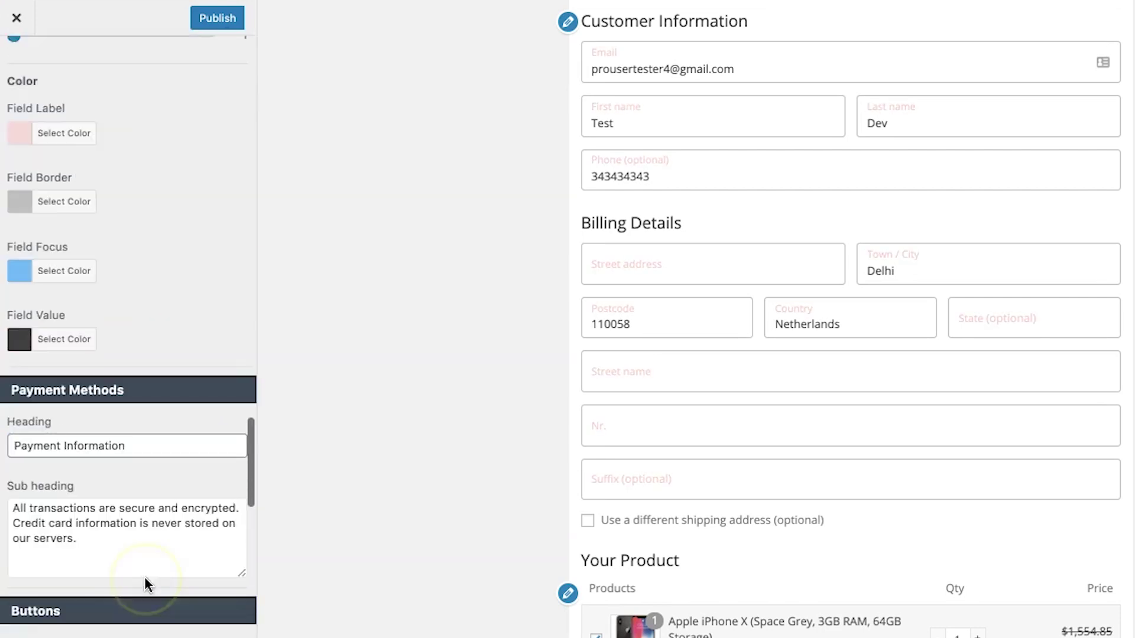
{"action": "scroll", "coordinate": [144, 576], "scroll_direction": "down", "scroll_amount": 2}
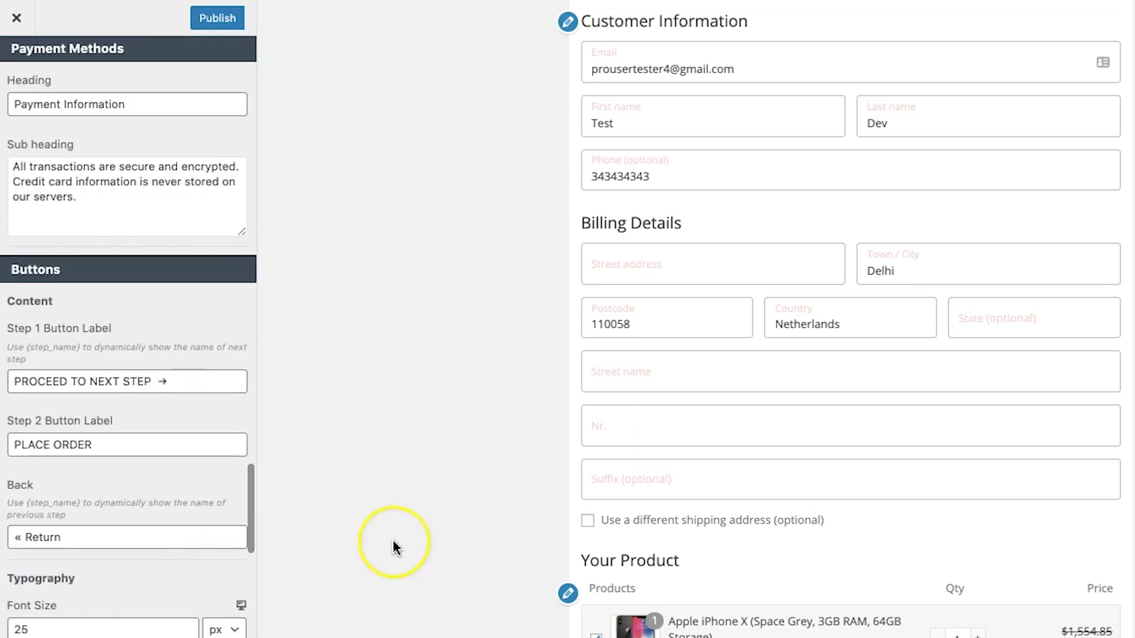
{"action": "scroll", "coordinate": [395, 547], "scroll_direction": "down", "scroll_amount": 4}
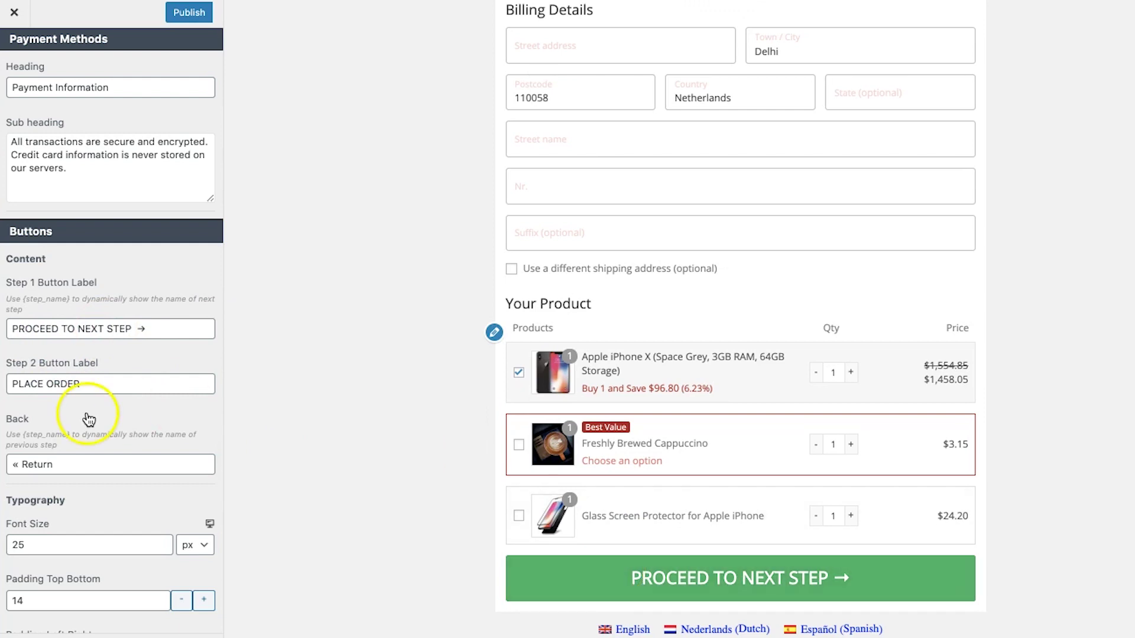
{"action": "scroll", "coordinate": [121, 492], "scroll_direction": "down", "scroll_amount": 10}
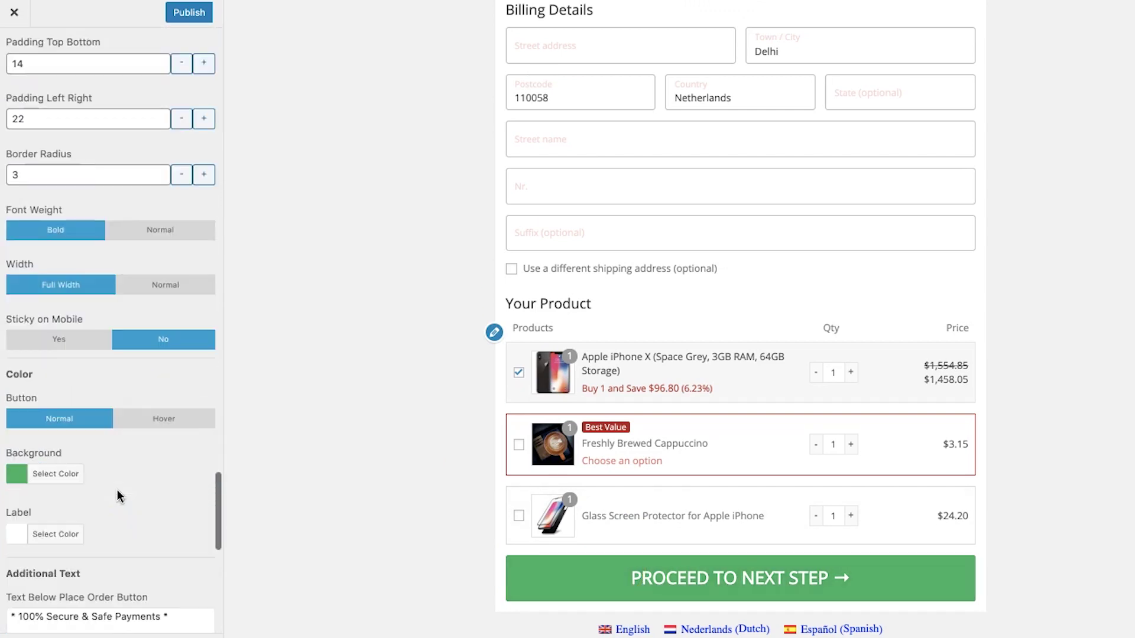
{"action": "scroll", "coordinate": [118, 496], "scroll_direction": "down", "scroll_amount": 2}
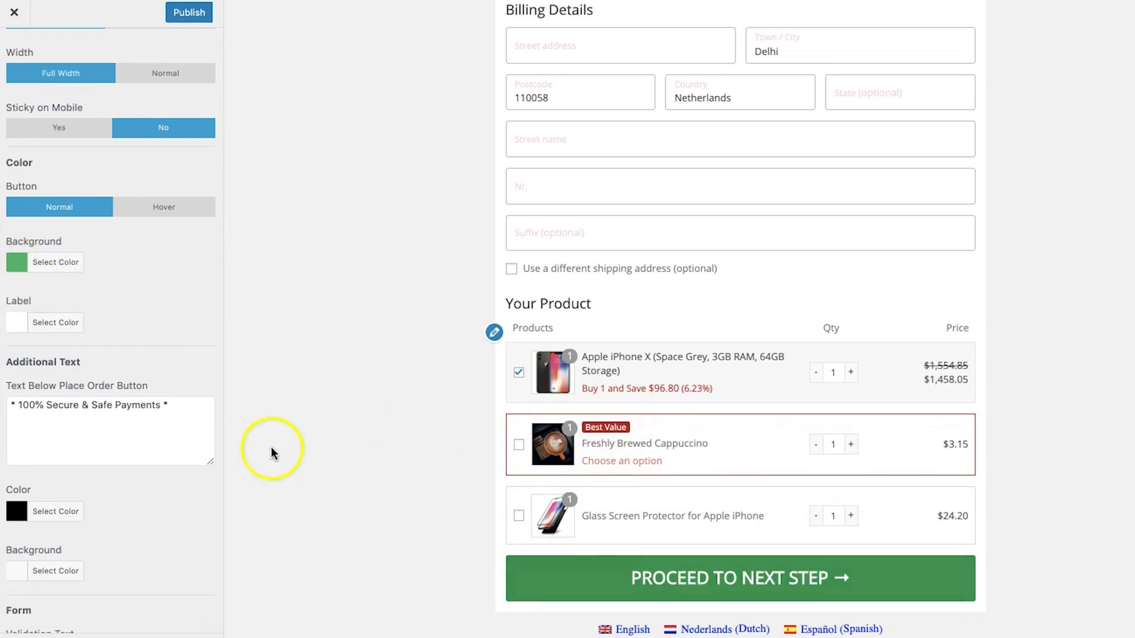
{"action": "scroll", "coordinate": [139, 311], "scroll_direction": "down", "scroll_amount": 3}
{"action": "scroll", "coordinate": [69, 287], "scroll_direction": "down", "scroll_amount": 6}
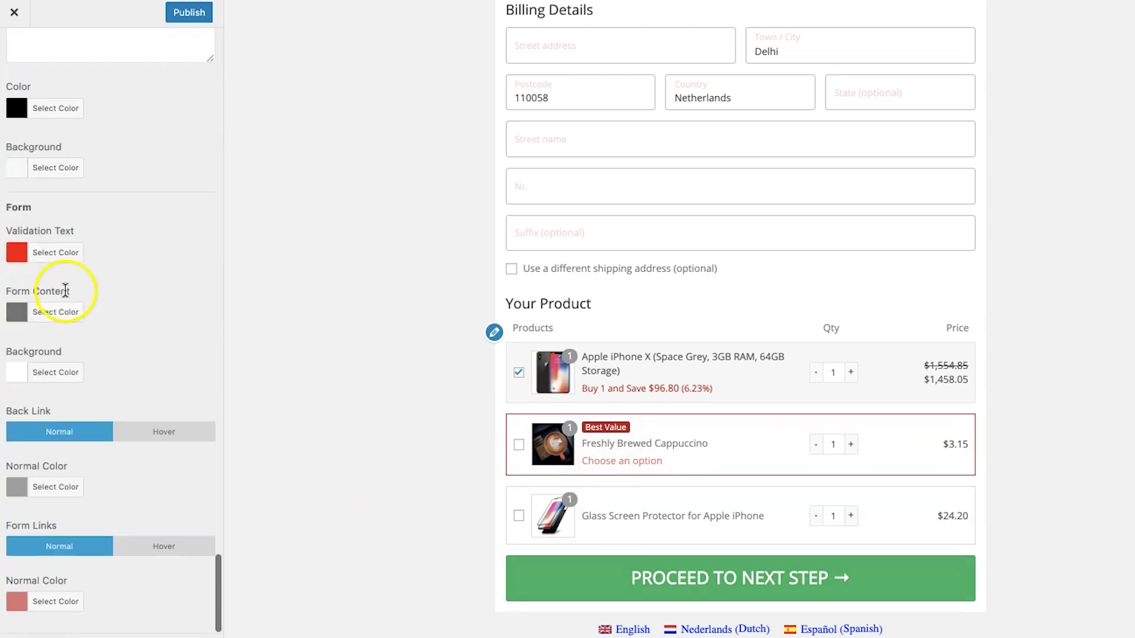
{"action": "left_click", "coordinate": [163, 431]}
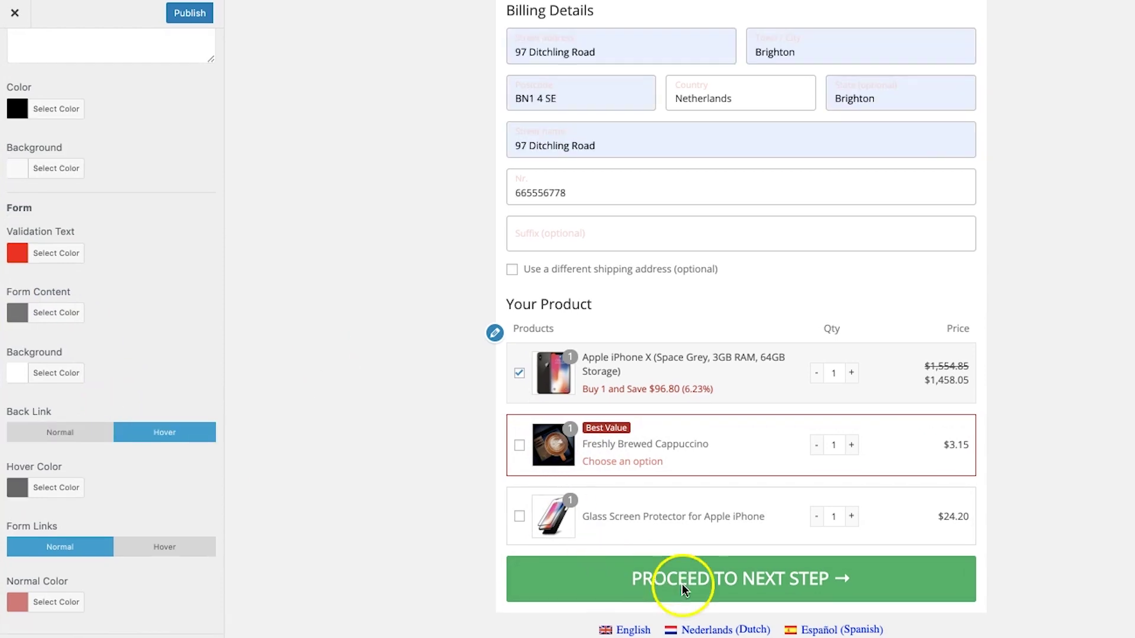
- Proceed to the payment step in the preview and compare the Back Link's normal and hover colors on the Return link
{"action": "left_click", "coordinate": [720, 579]}
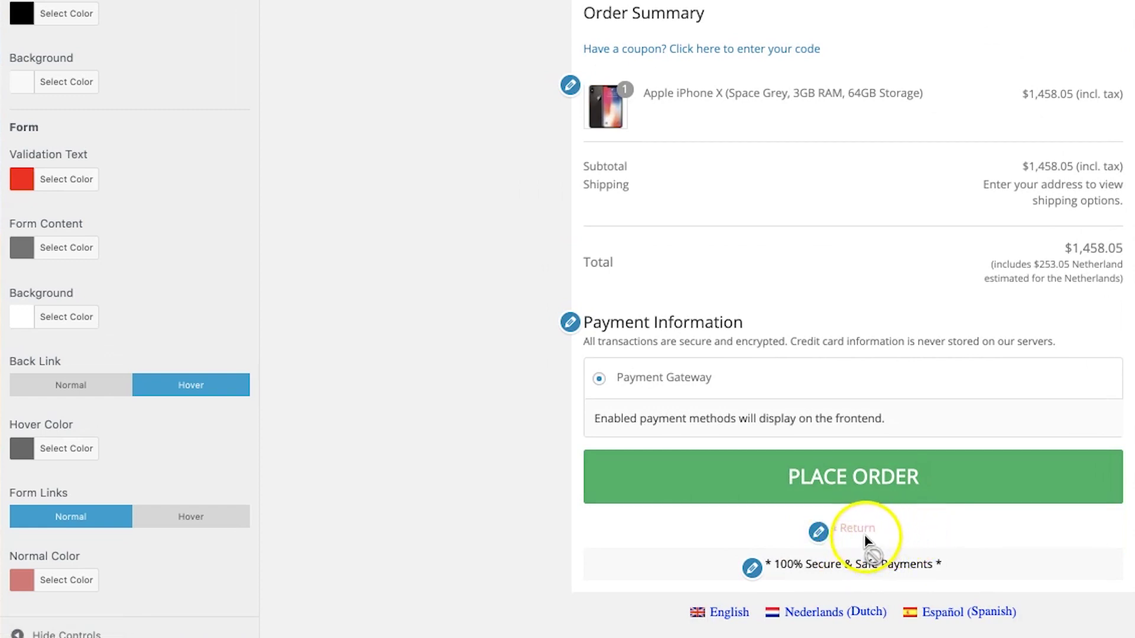
{"action": "left_click", "coordinate": [85, 384]}
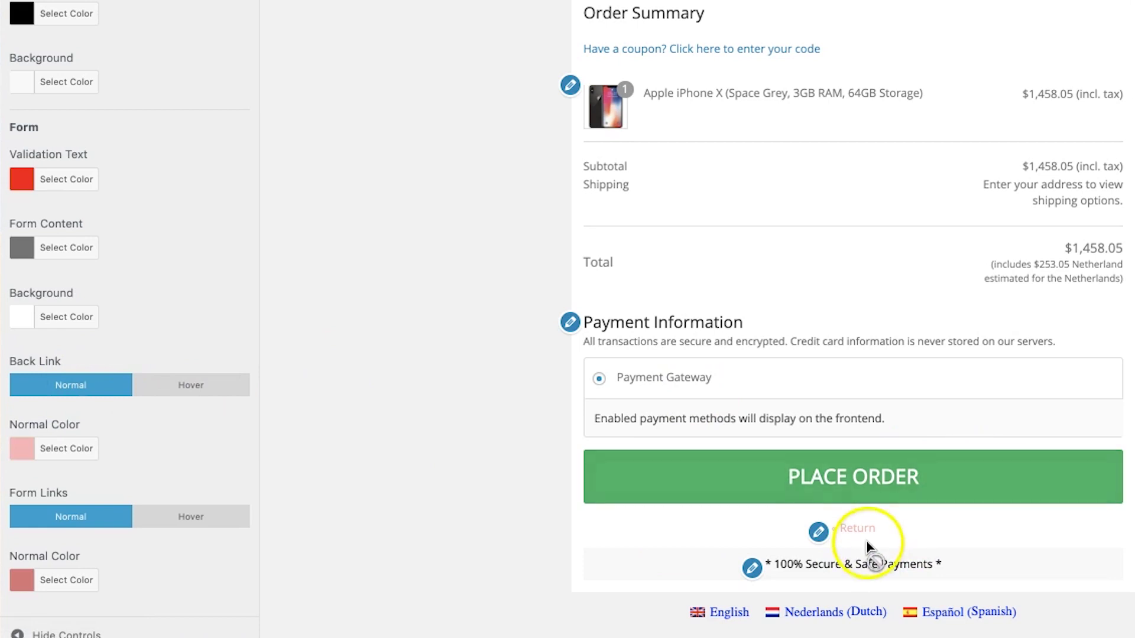
{"action": "left_click", "coordinate": [199, 390]}
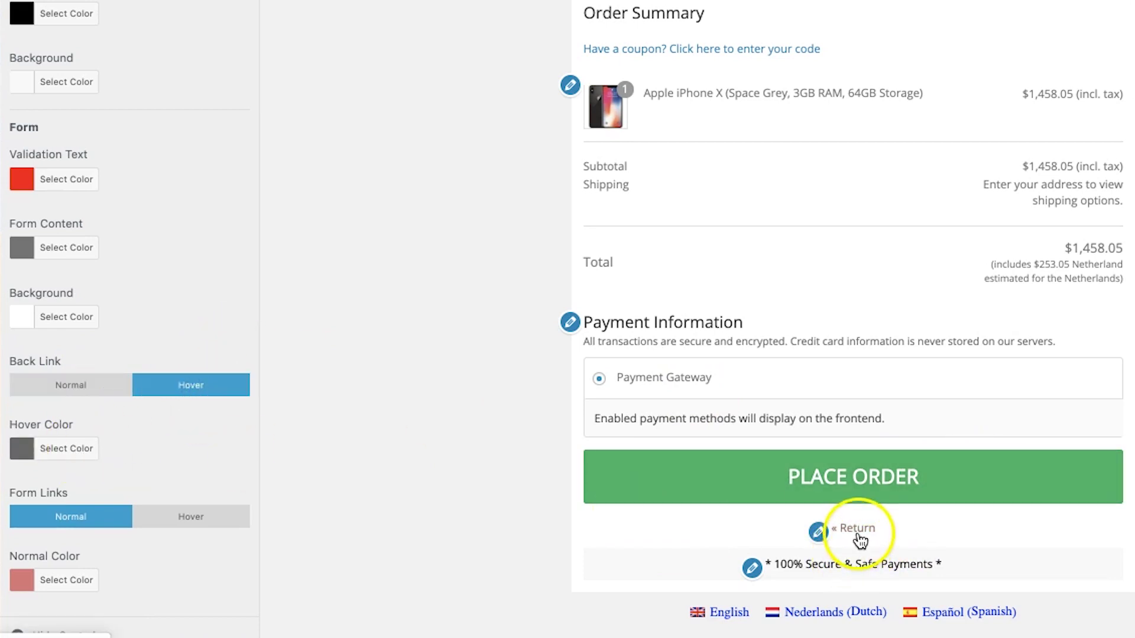
- Open the Product List settings and examine the Product and Best Value colors against the products in the form preview
{"action": "scroll", "coordinate": [515, 358], "scroll_direction": "up", "scroll_amount": 1}
{"action": "scroll", "coordinate": [117, 36], "scroll_direction": "up", "scroll_amount": 10}
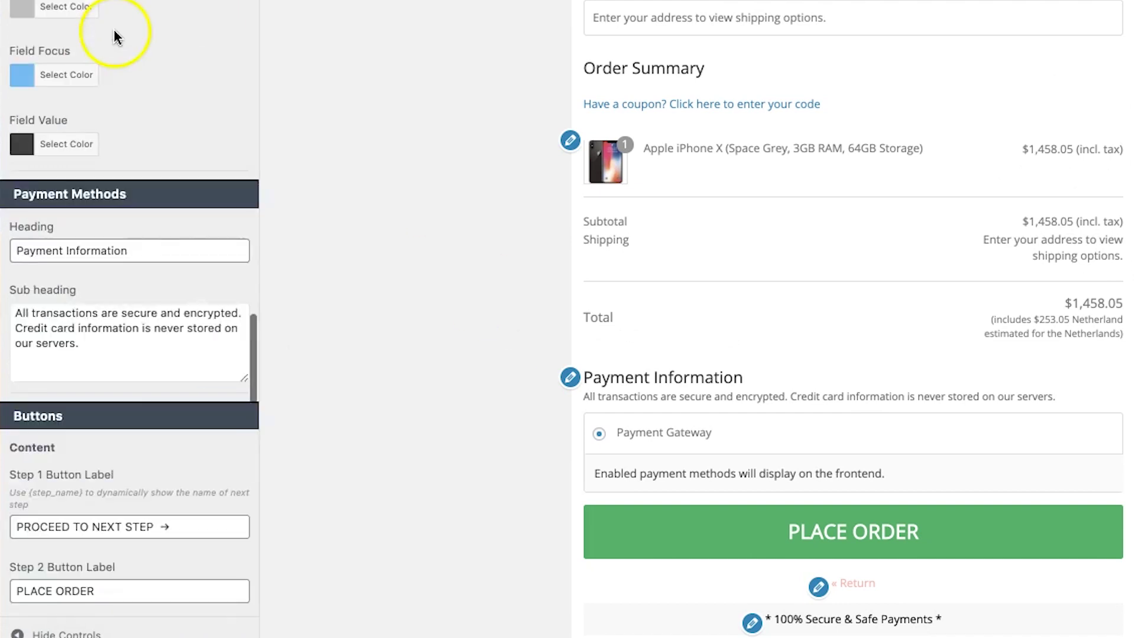
{"action": "scroll", "coordinate": [117, 37], "scroll_direction": "up", "scroll_amount": 5}
{"action": "left_click", "coordinate": [22, 44]}
{"action": "left_click", "coordinate": [15, 71]}
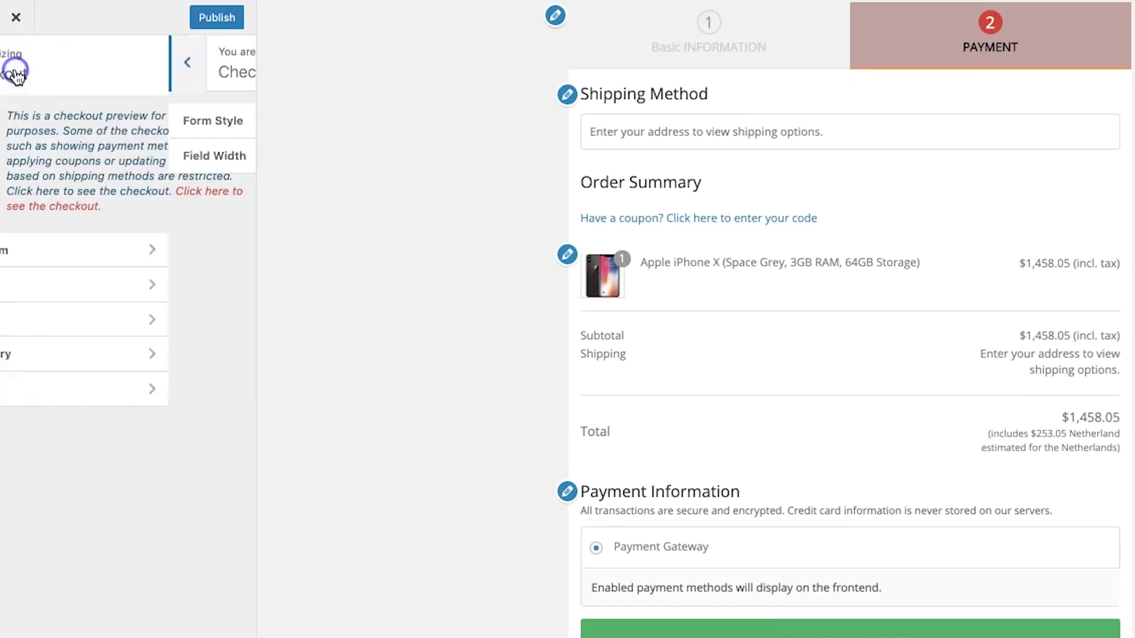
{"action": "left_click", "coordinate": [81, 285]}
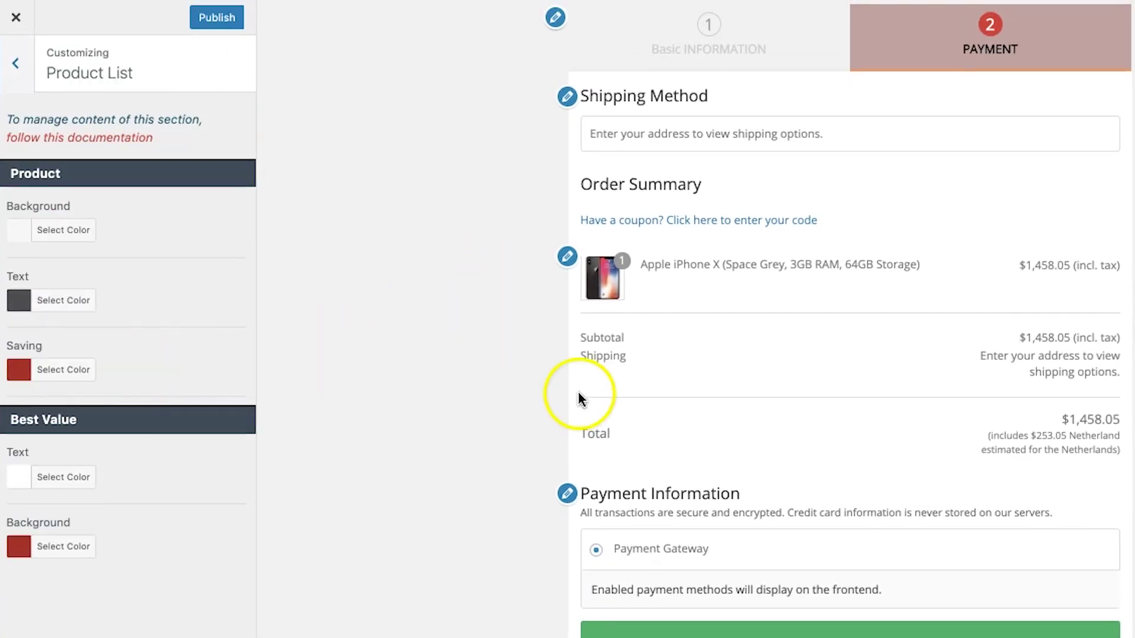
{"action": "scroll", "coordinate": [443, 409], "scroll_direction": "down", "scroll_amount": 1}
{"action": "scroll", "coordinate": [443, 409], "scroll_direction": "up", "scroll_amount": 1}
{"action": "scroll", "coordinate": [657, 565], "scroll_direction": "down", "scroll_amount": 1}
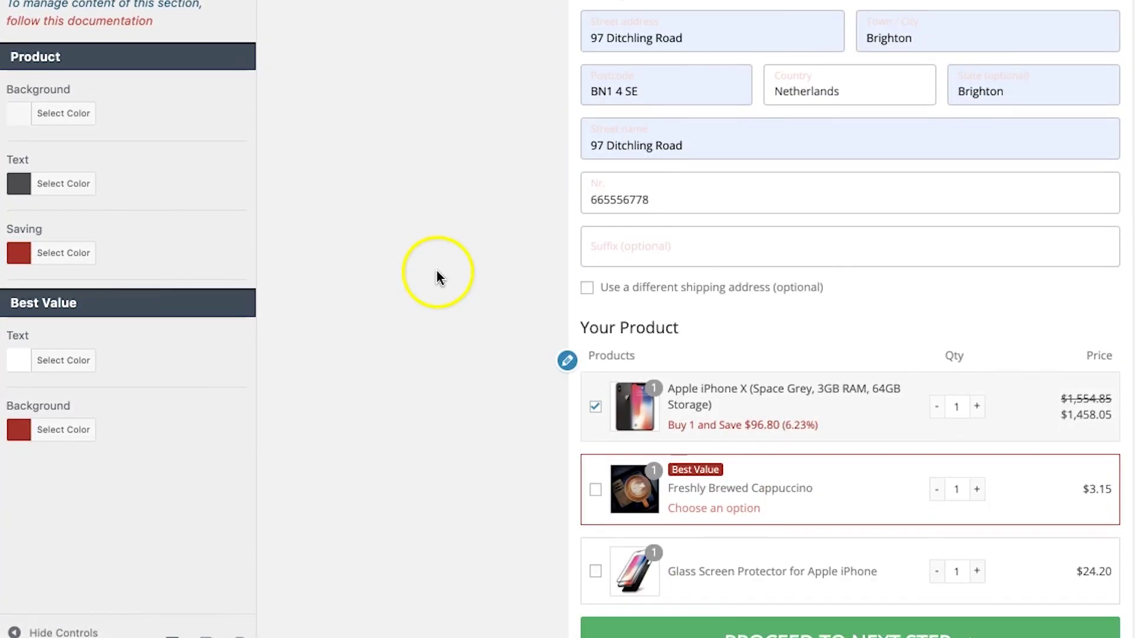
{"action": "scroll", "coordinate": [437, 277], "scroll_direction": "down", "scroll_amount": 2}
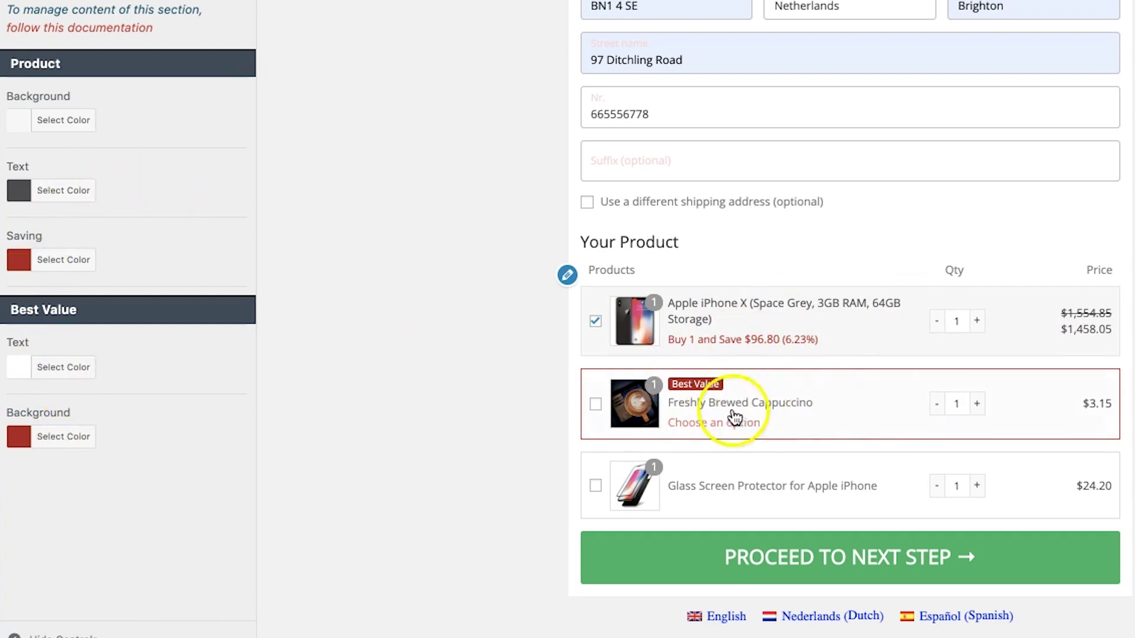
{"action": "scroll", "coordinate": [412, 247], "scroll_direction": "up", "scroll_amount": 1}
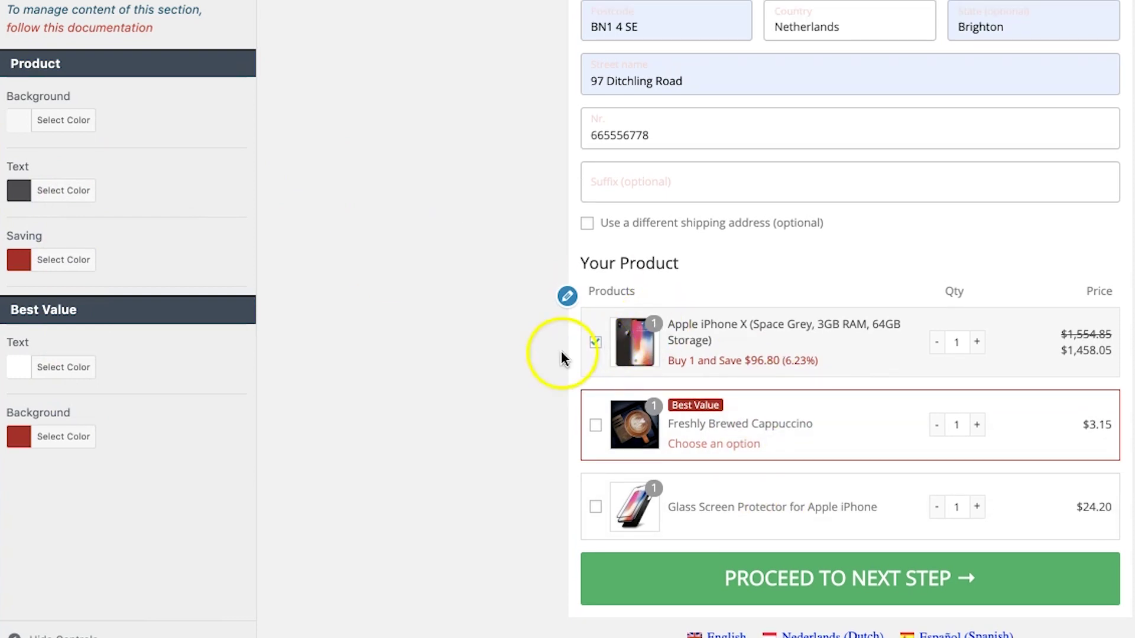
{"action": "scroll", "coordinate": [480, 362], "scroll_direction": "up", "scroll_amount": 5}
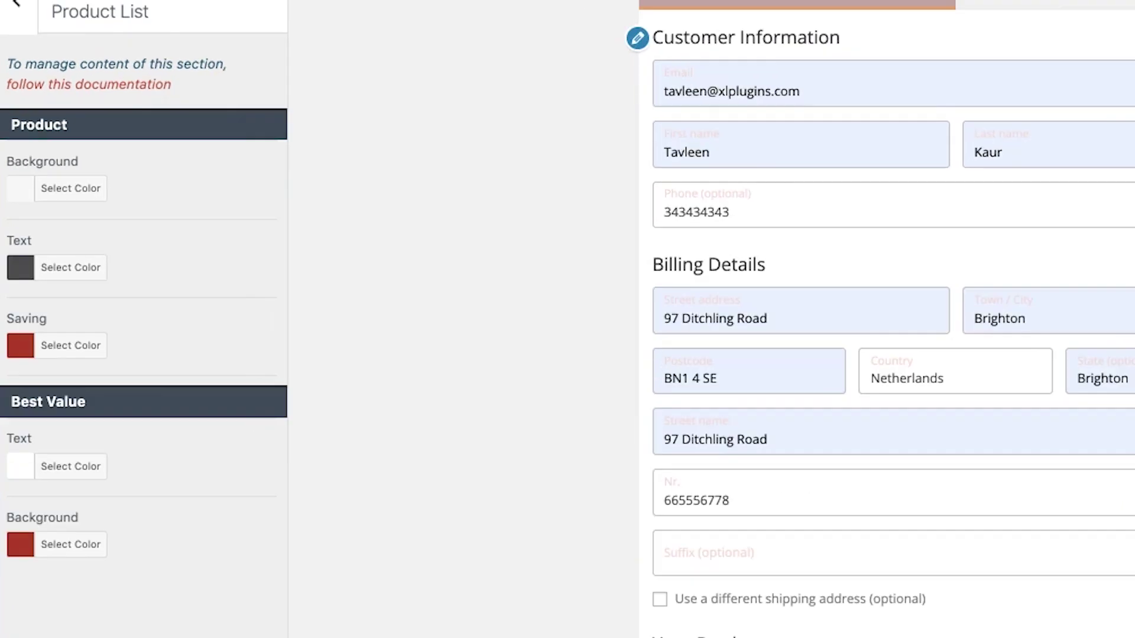
{"action": "scroll", "coordinate": [696, 354], "scroll_direction": "down", "scroll_amount": 4}
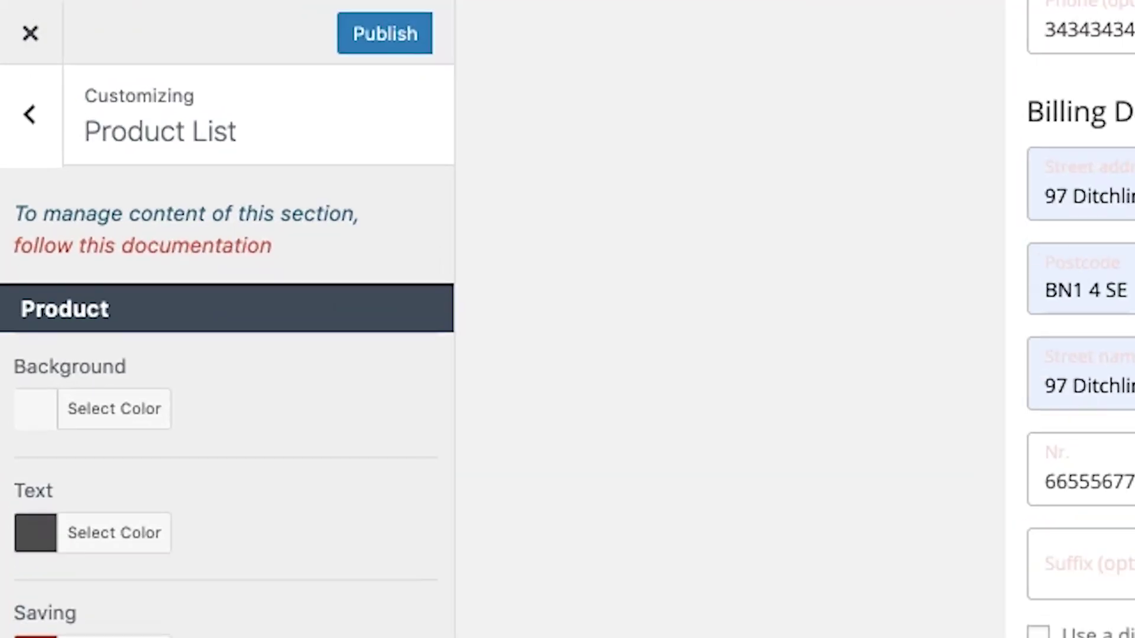
- Publish the form customizations and close the customizer
{"action": "left_click", "coordinate": [398, 50]}
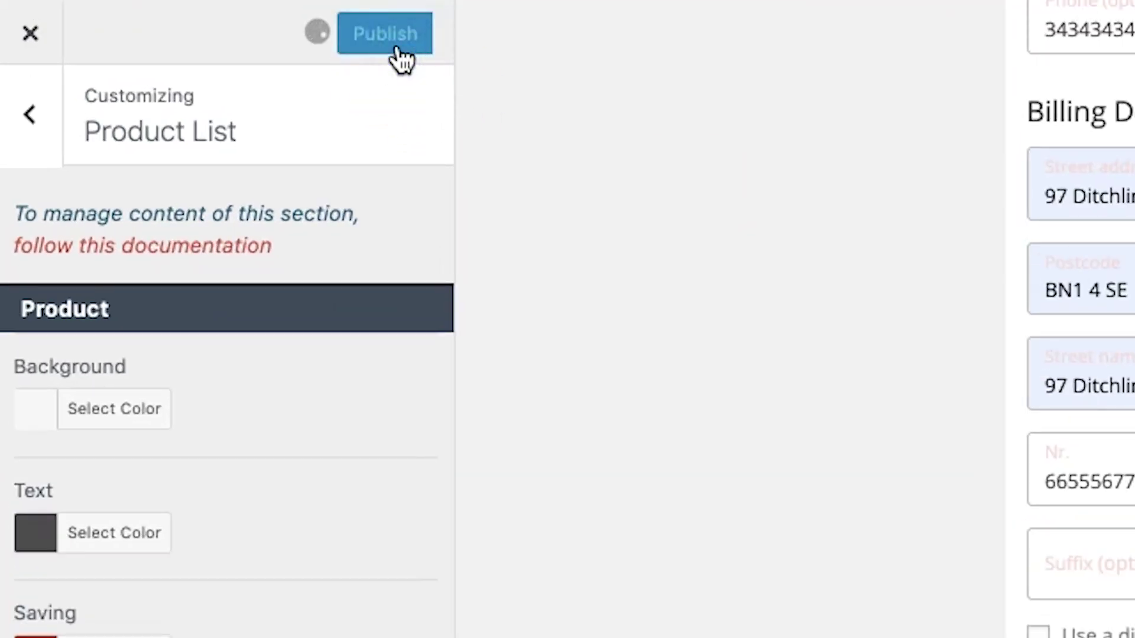
{"action": "left_click", "coordinate": [400, 56]}
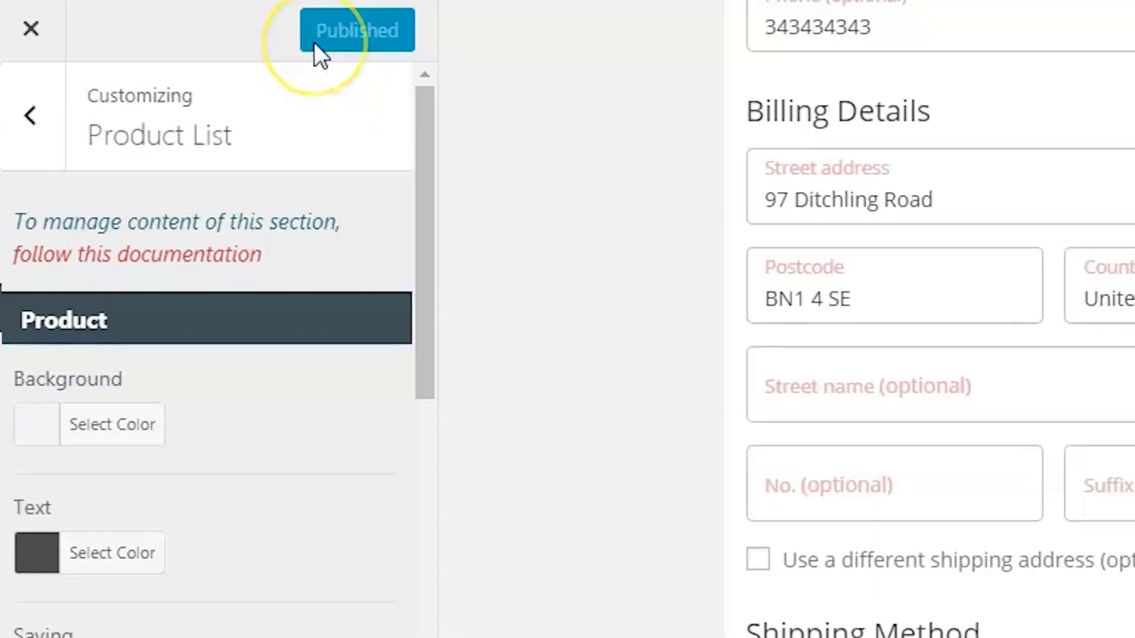
{"action": "left_click", "coordinate": [33, 28]}
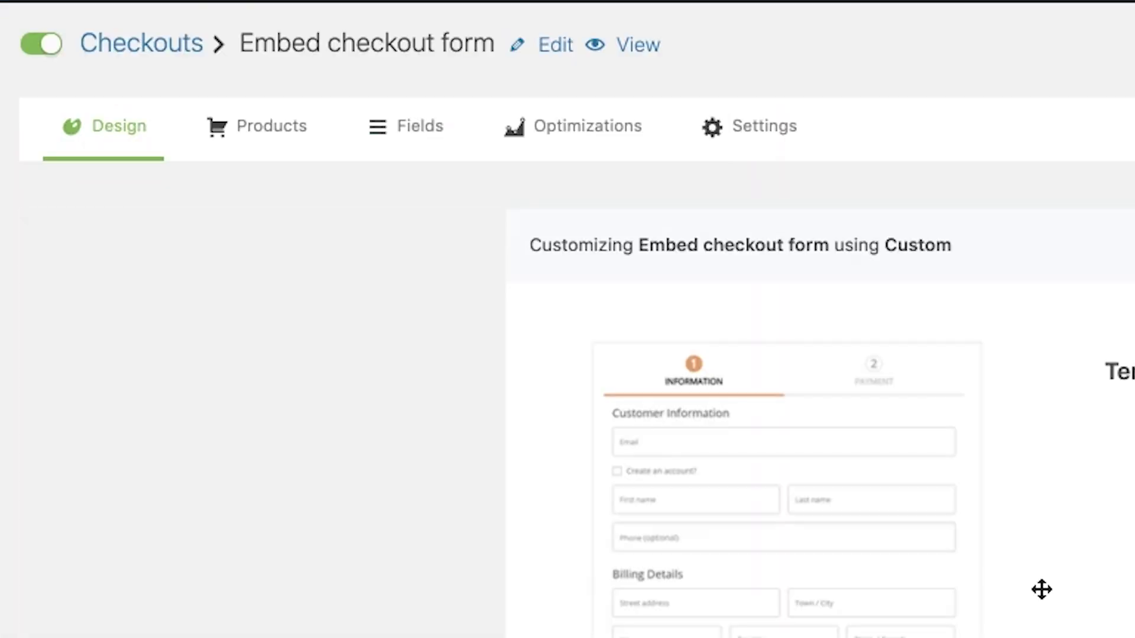
- Copy the form shortcode [wfacp_forms] and open the embed checkout page in the WordPress Editor
{"action": "left_click", "coordinate": [1055, 585]}
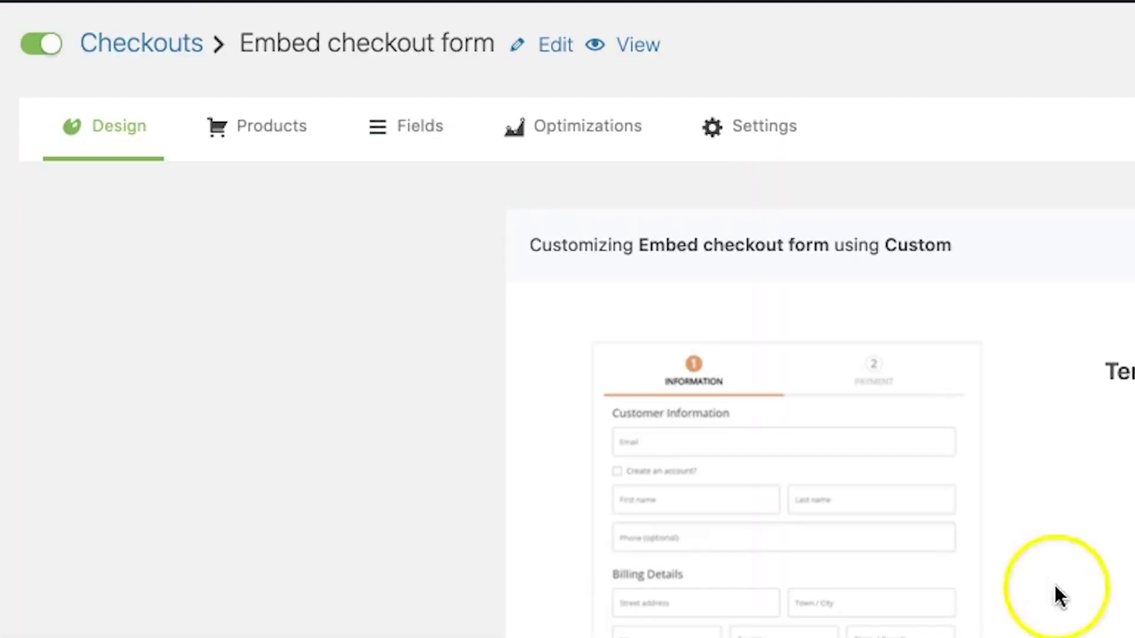
{"action": "left_click", "coordinate": [937, 470]}
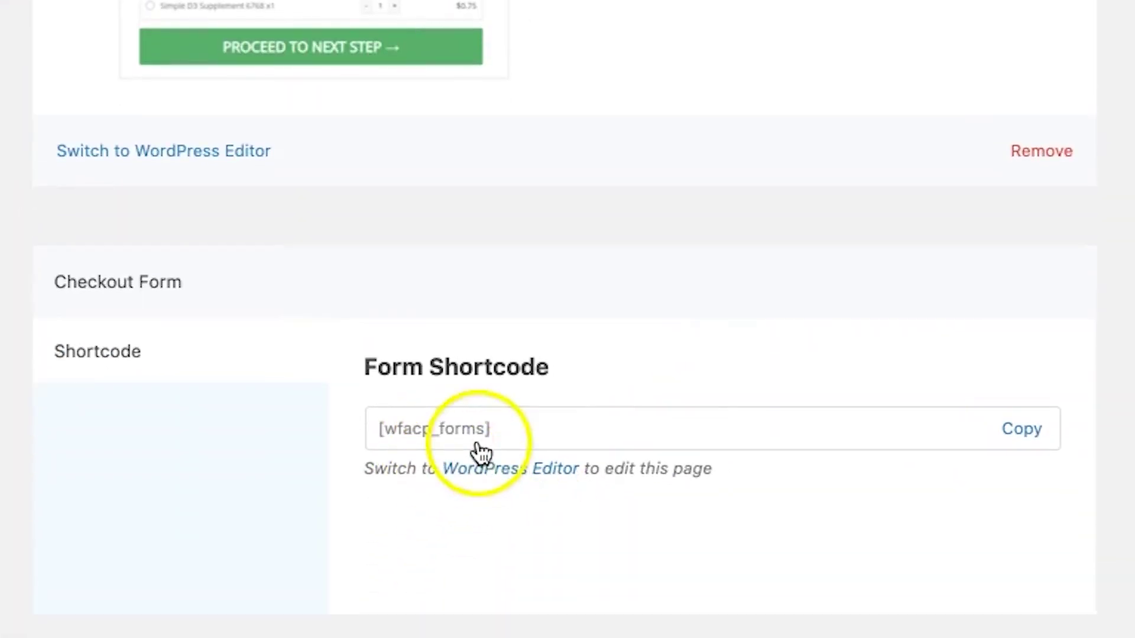
{"action": "left_click", "coordinate": [1032, 349]}
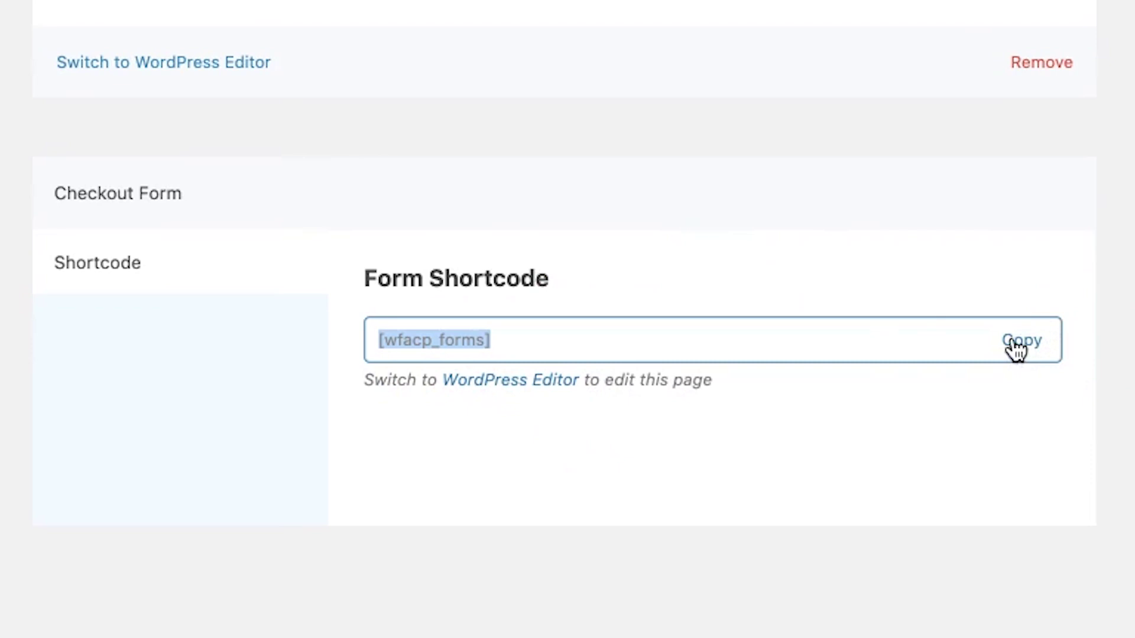
{"action": "left_click", "coordinate": [549, 395]}
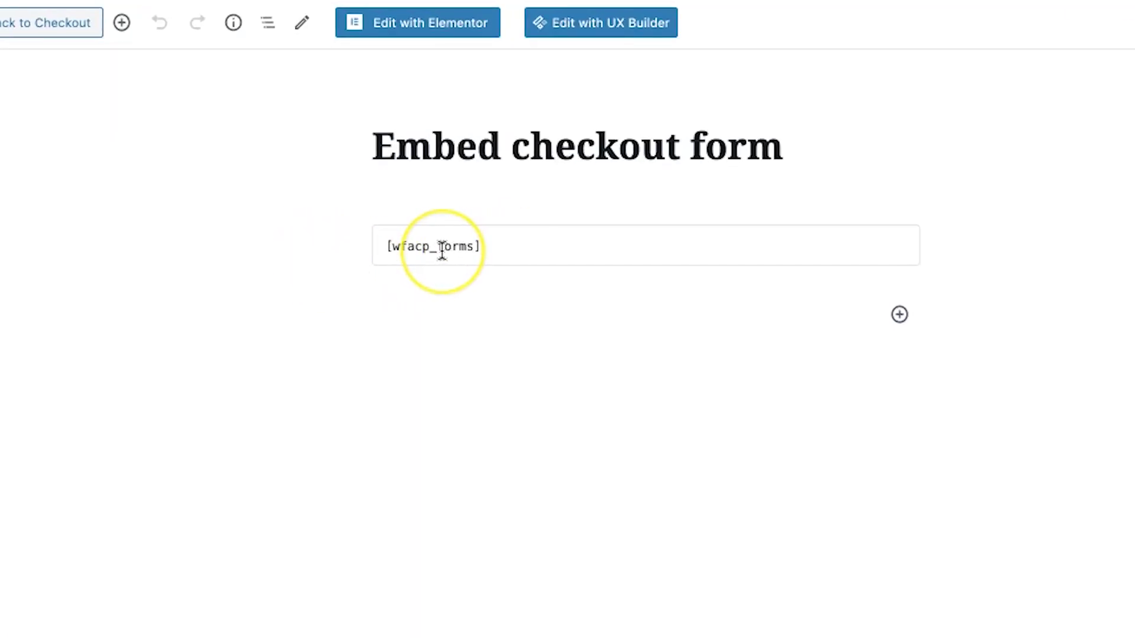
- Add a heading block reading "Get the book to your doorstep" and move it above the [wfacp_forms] shortcode block
{"action": "left_click", "coordinate": [466, 248]}
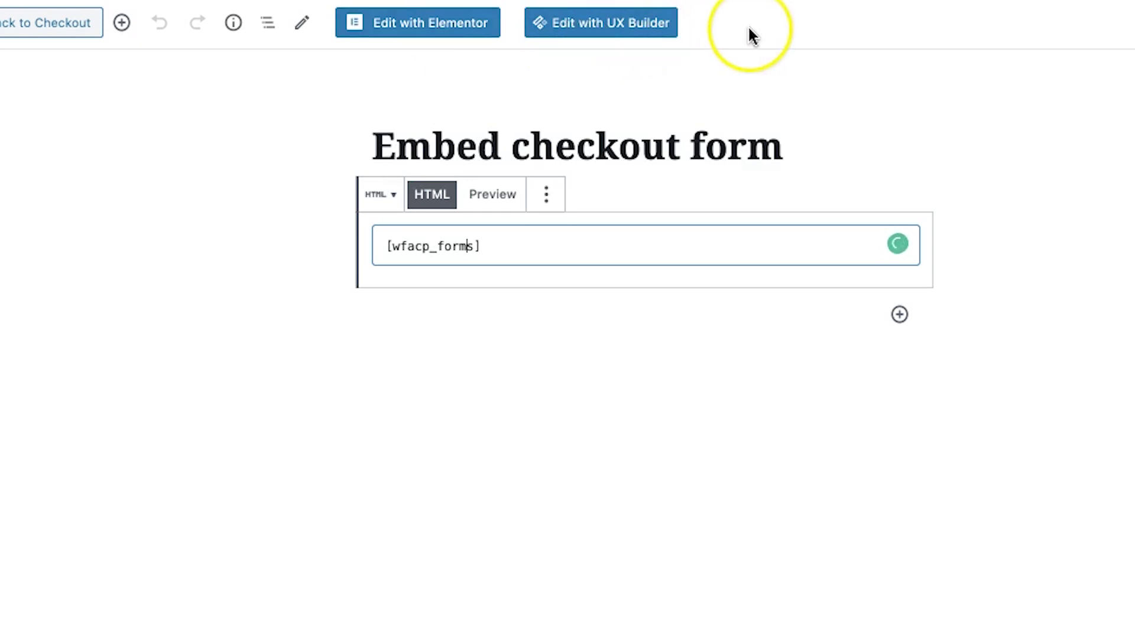
{"action": "left_click", "coordinate": [729, 148]}
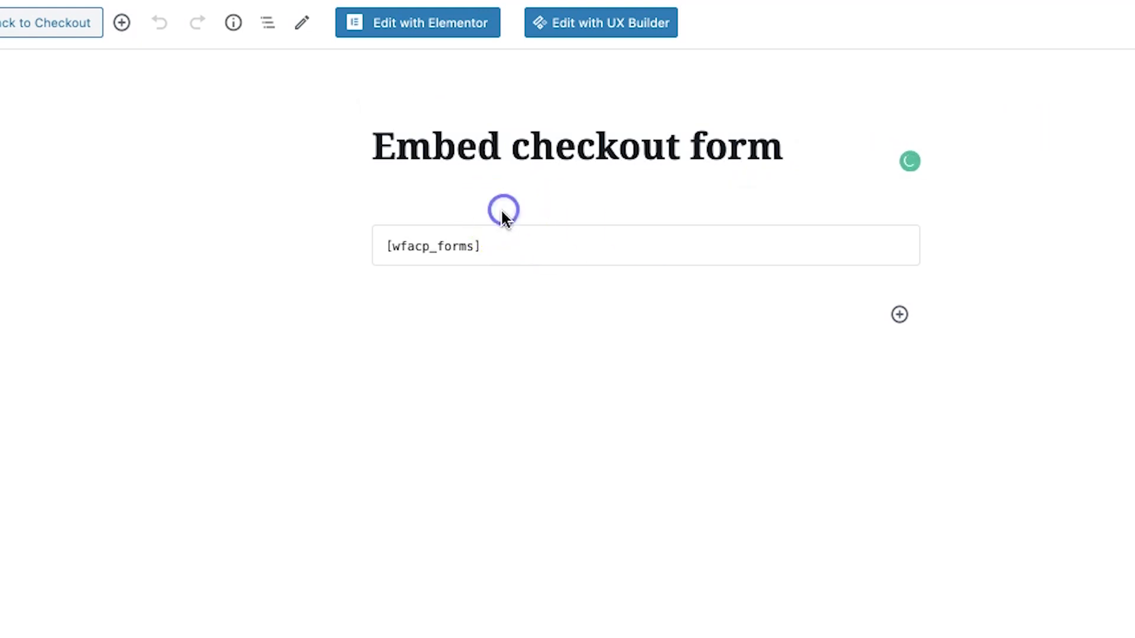
{"action": "left_click", "coordinate": [479, 243]}
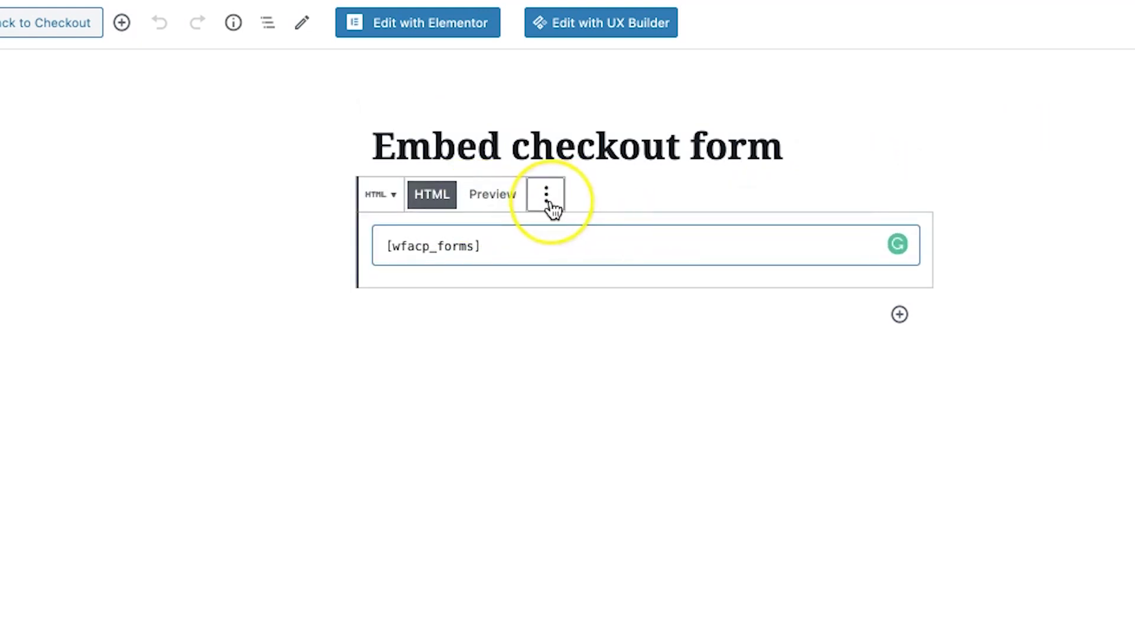
{"action": "left_click", "coordinate": [898, 315]}
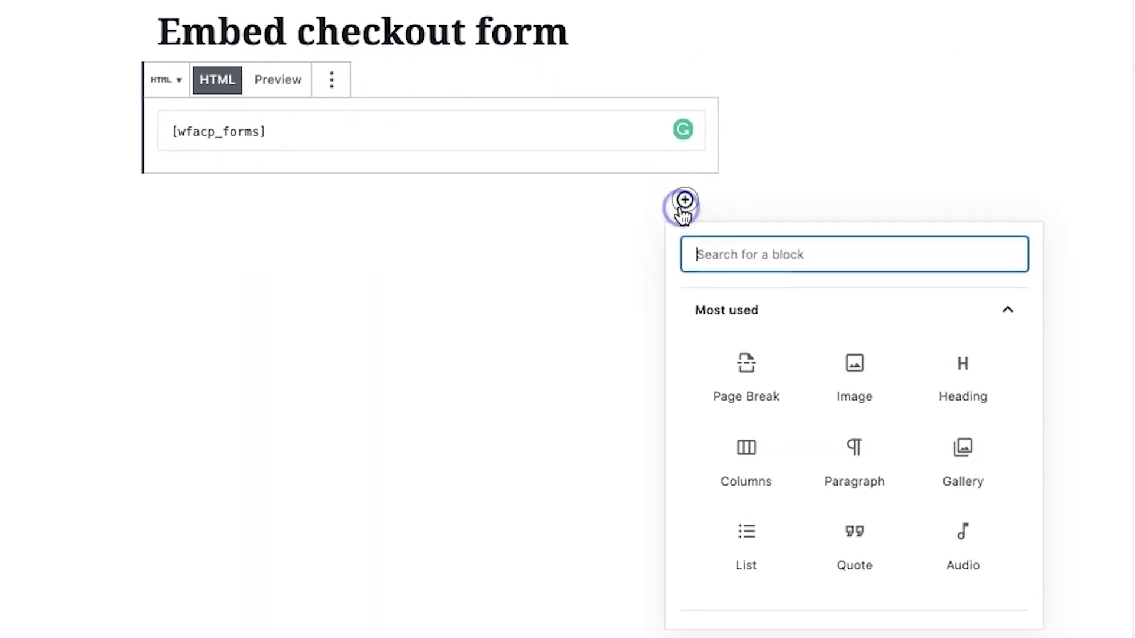
{"action": "type", "text": "head"}
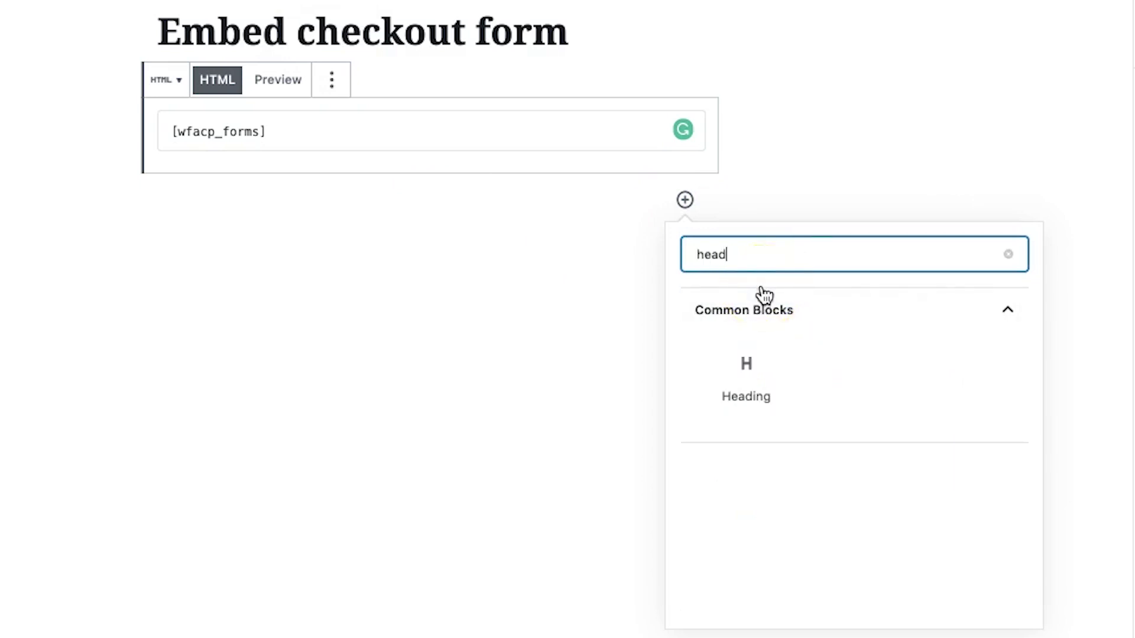
{"action": "left_click", "coordinate": [765, 366]}
{"action": "type", "text": "Get the book to your doorstep"}
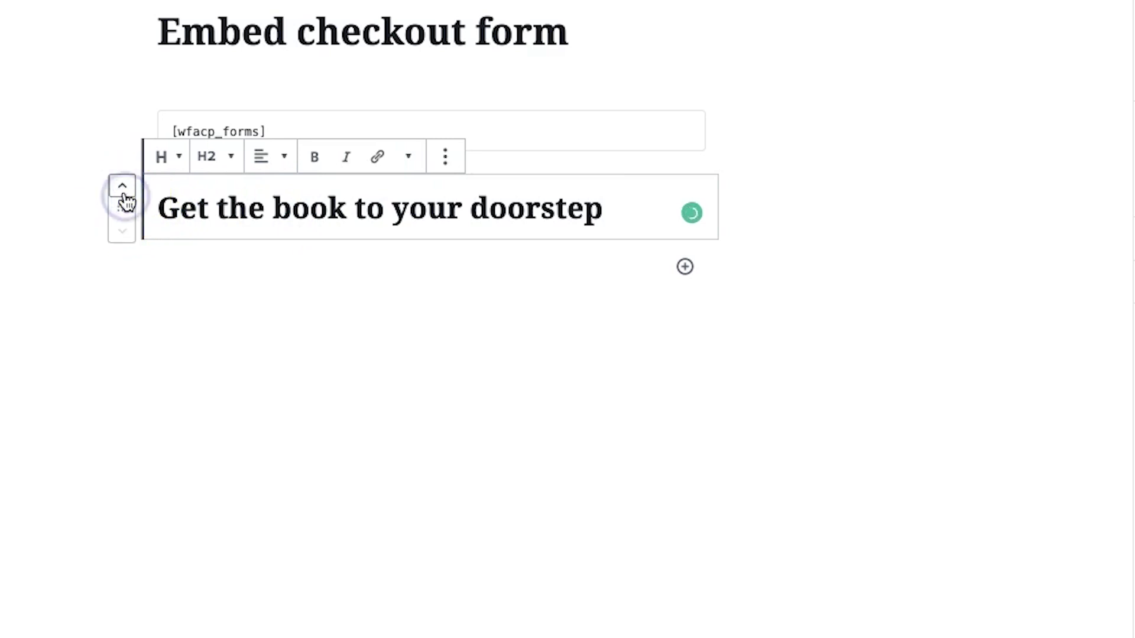
{"action": "left_click", "coordinate": [123, 188]}
- Update the embed checkout page and open its preview
{"action": "left_click", "coordinate": [479, 179]}
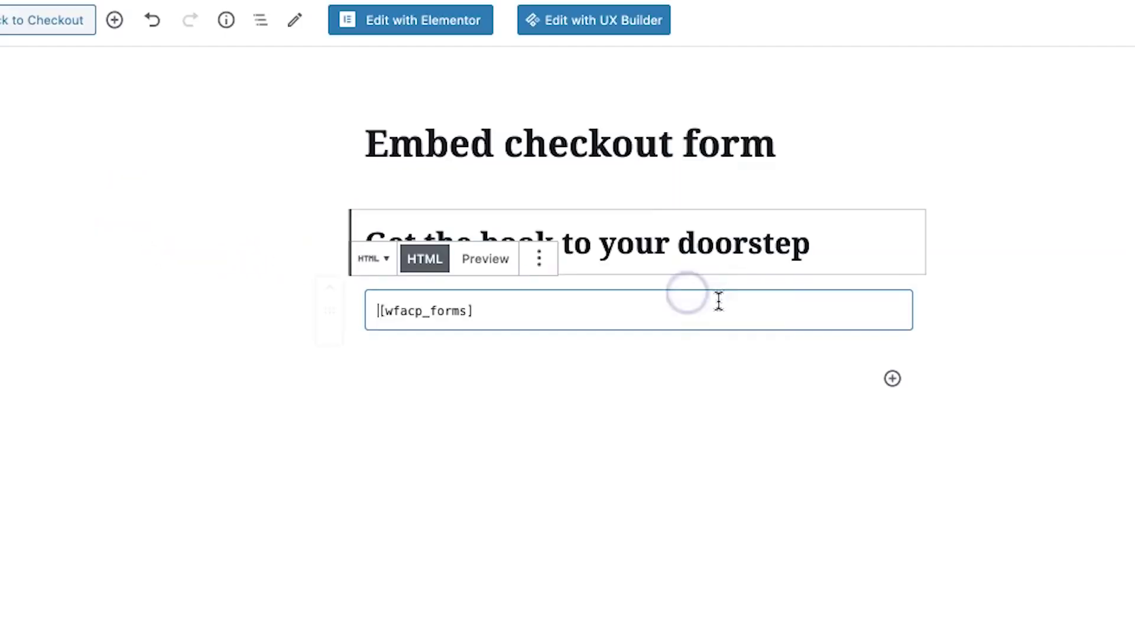
{"action": "left_click", "coordinate": [1035, 39]}
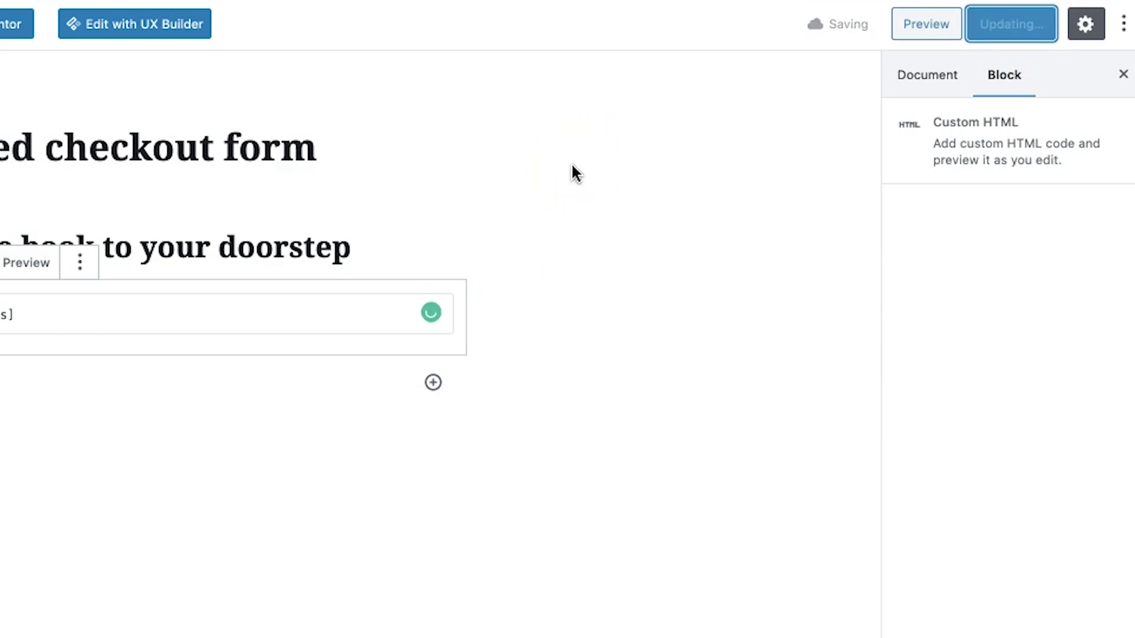
{"action": "left_click", "coordinate": [948, 25]}
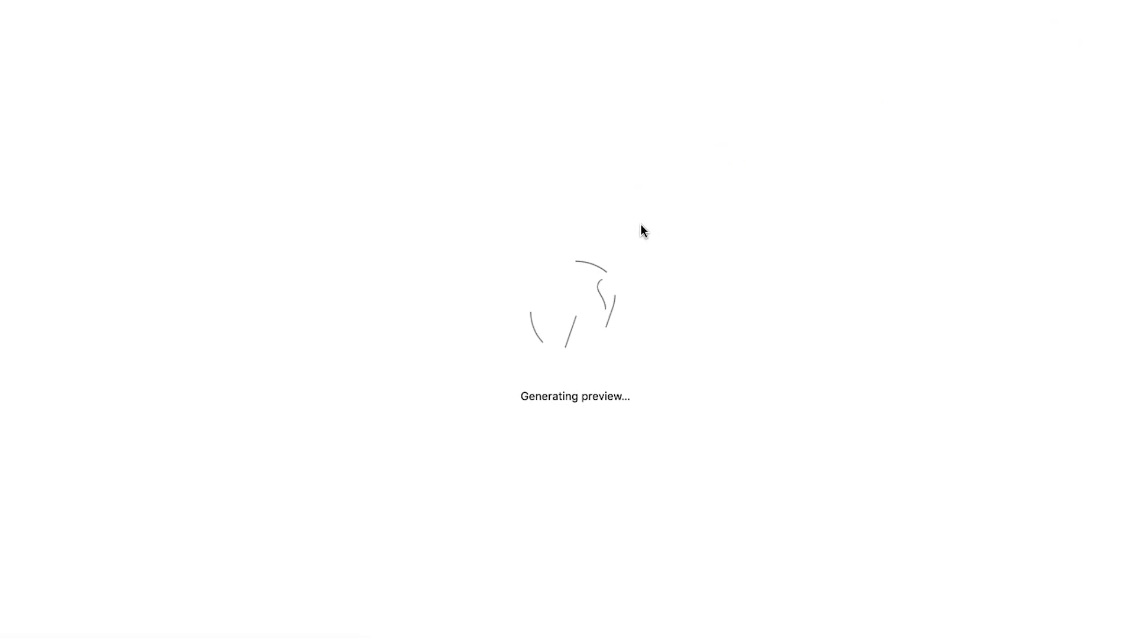
- Examine the previewed checkout form's fields and product list, and try to proceed to the next step
{"action": "scroll", "coordinate": [656, 304], "scroll_direction": "down", "scroll_amount": 8}
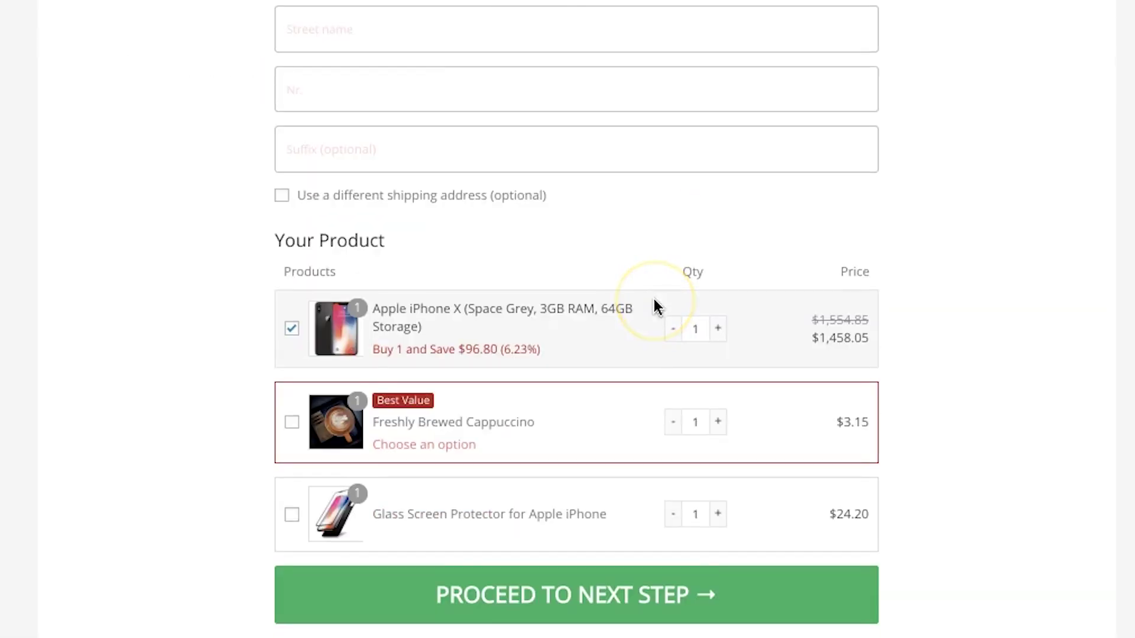
{"action": "scroll", "coordinate": [649, 423], "scroll_direction": "up", "scroll_amount": 10}
{"action": "scroll", "coordinate": [648, 423], "scroll_direction": "down", "scroll_amount": 10}
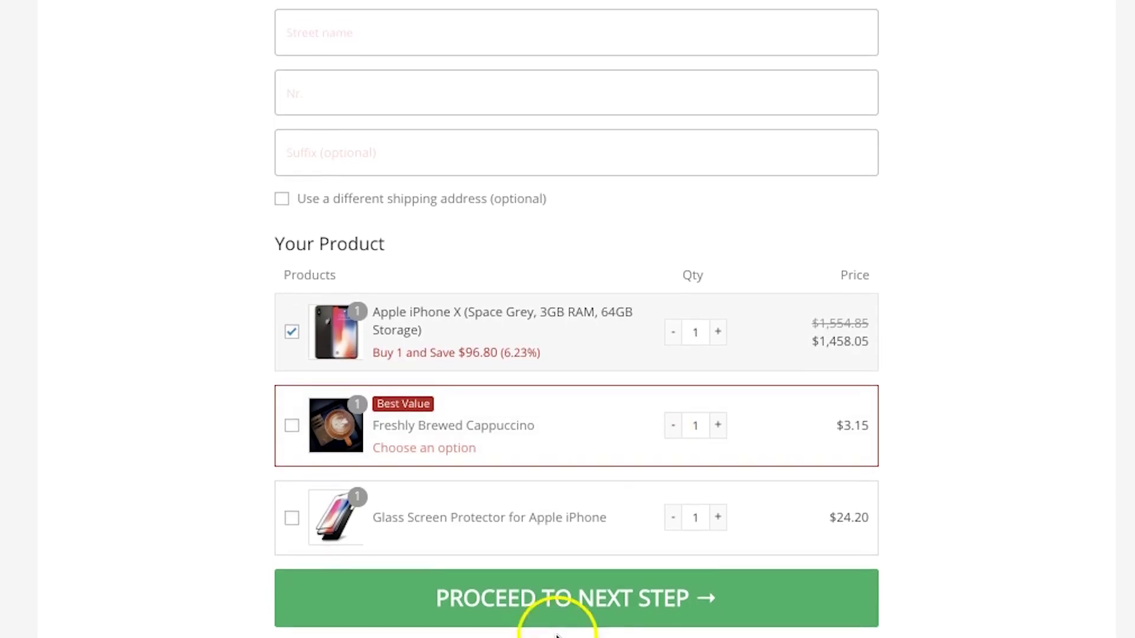
{"action": "left_click", "coordinate": [552, 611]}
{"action": "scroll", "coordinate": [692, 319], "scroll_direction": "down", "scroll_amount": 2}
{"action": "scroll", "coordinate": [693, 319], "scroll_direction": "up", "scroll_amount": 10}
{"action": "scroll", "coordinate": [693, 319], "scroll_direction": "down", "scroll_amount": 6}
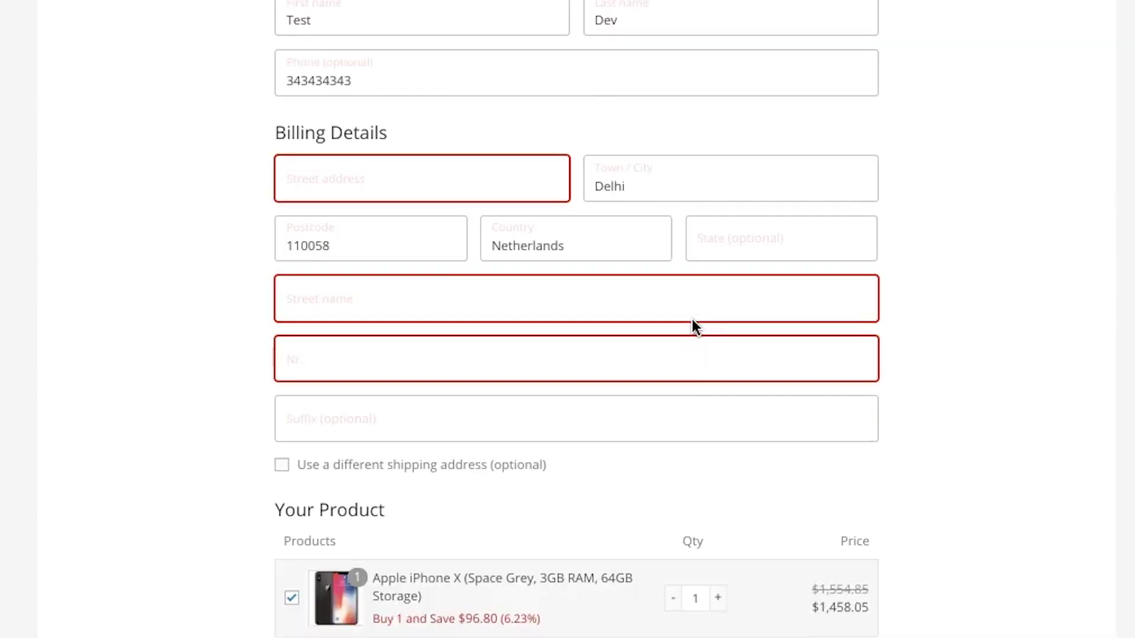
{"action": "scroll", "coordinate": [693, 319], "scroll_direction": "down", "scroll_amount": 1}
{"action": "scroll", "coordinate": [646, 307], "scroll_direction": "down", "scroll_amount": 3}
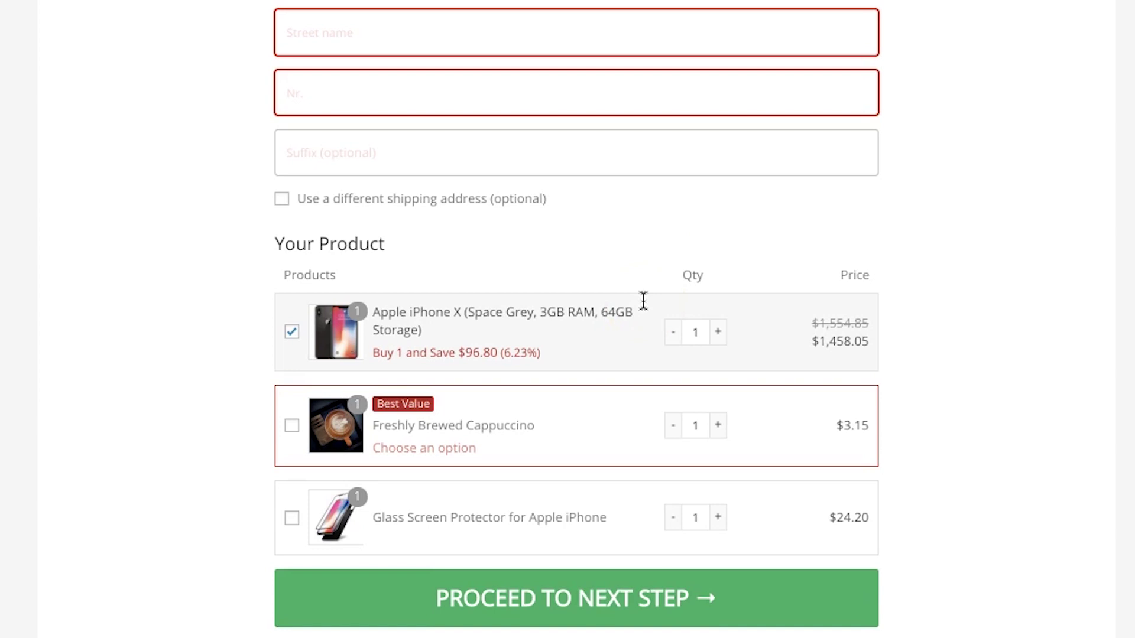
{"action": "scroll", "coordinate": [643, 300], "scroll_direction": "up", "scroll_amount": 9}
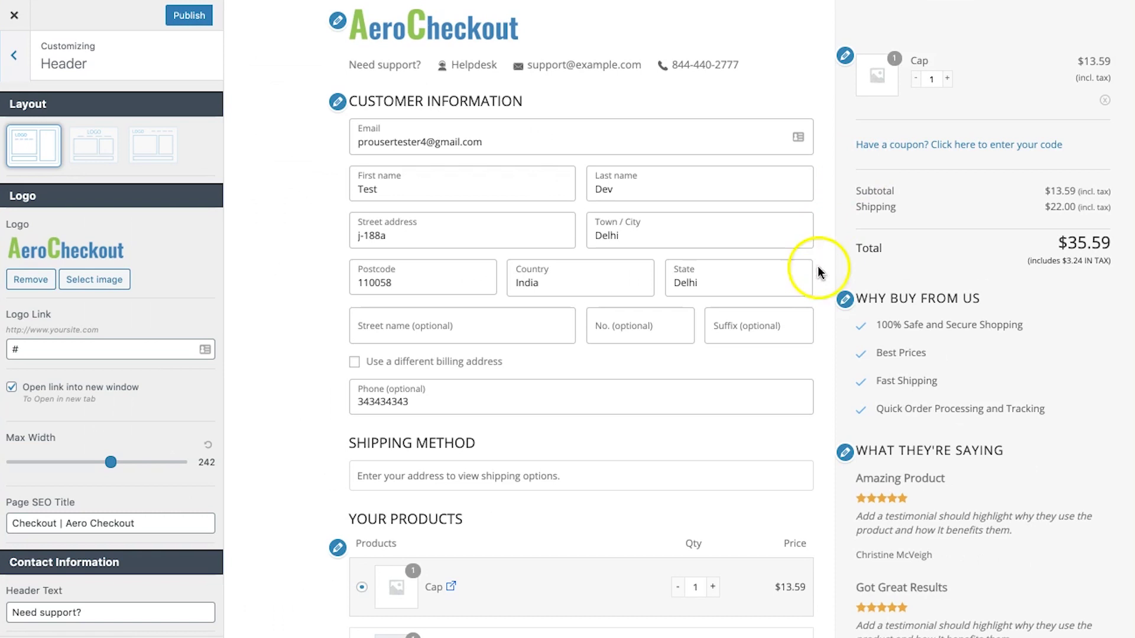
- Open the Products section of the embed checkout form and review the product types and discount settings
{"action": "scroll", "coordinate": [806, 203], "scroll_direction": "down", "scroll_amount": 2}
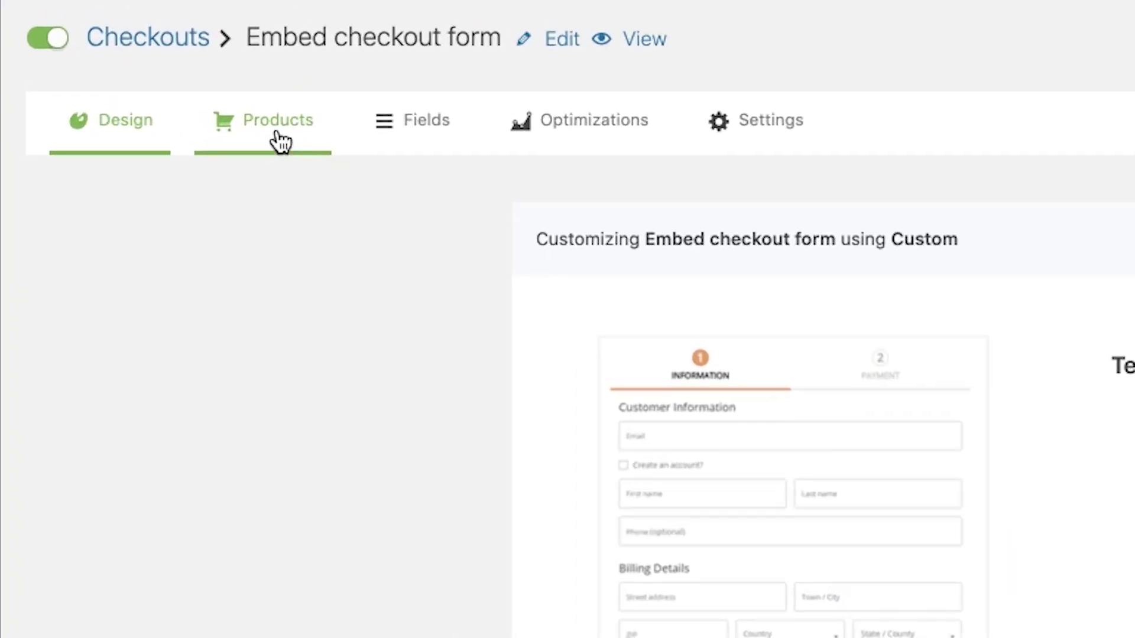
{"action": "left_click", "coordinate": [279, 138]}
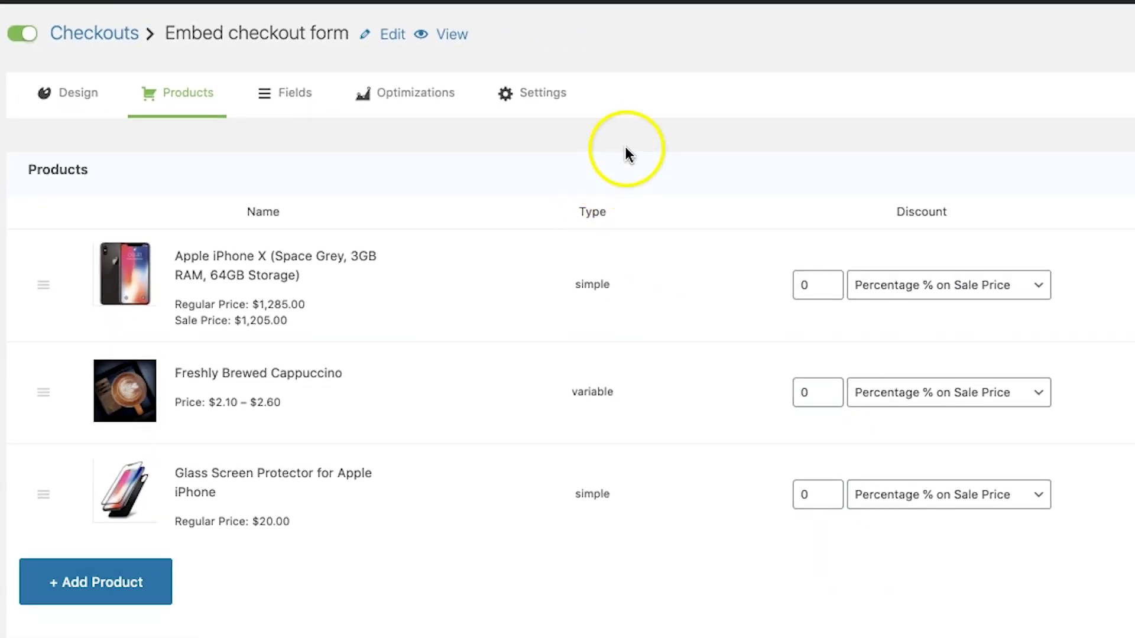
{"action": "scroll", "coordinate": [567, 301], "scroll_direction": "down", "scroll_amount": 3}
{"action": "scroll", "coordinate": [564, 325], "scroll_direction": "up", "scroll_amount": 3}
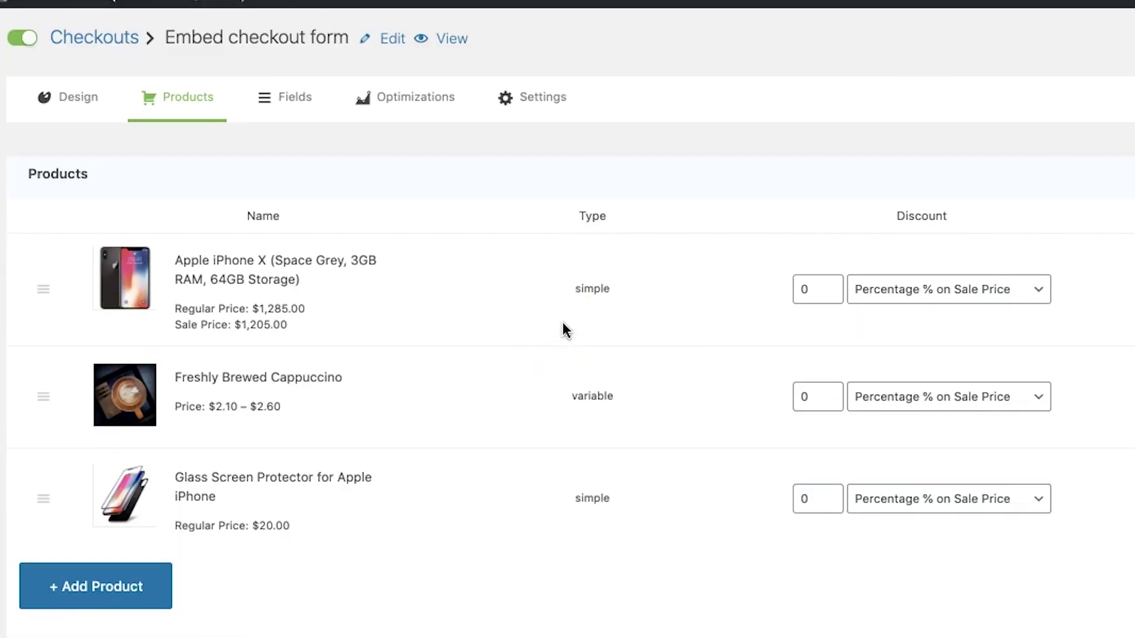
- Move Freshly Brewed Cappuccino to the start of the product order, and return Apple iPhone X to the first place
{"action": "left_click_drag", "start_coordinate": [42, 392], "coordinate": [46, 276]}
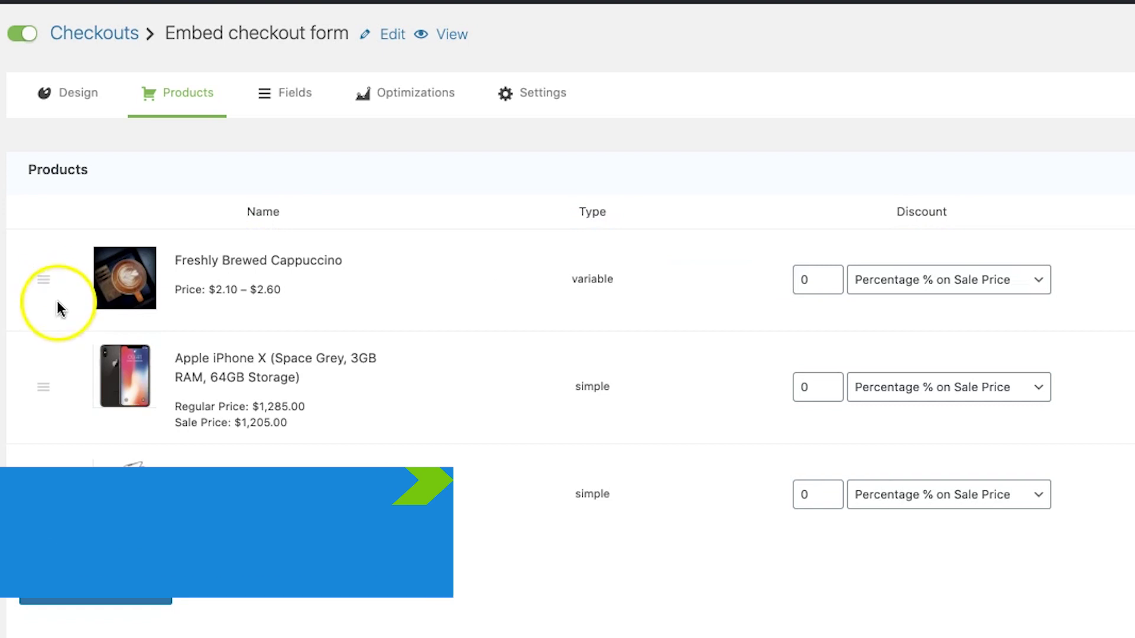
{"action": "left_click_drag", "start_coordinate": [46, 390], "coordinate": [55, 254]}
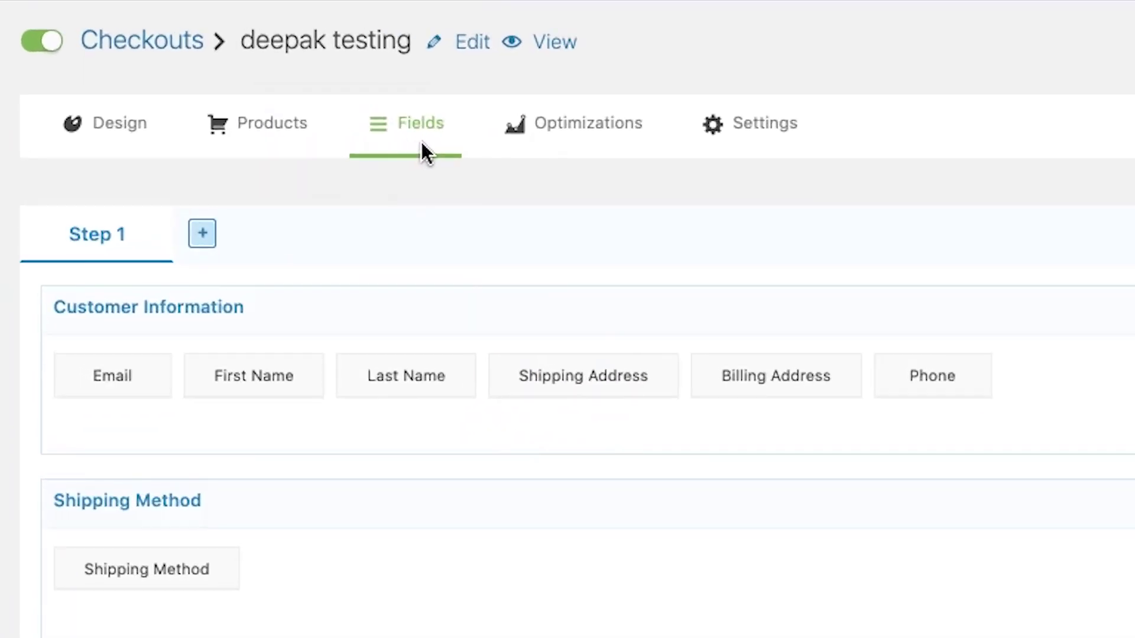
- Add a new section named "Phone" to Step 1 of the checkout form's fields
{"action": "left_click", "coordinate": [629, 266]}
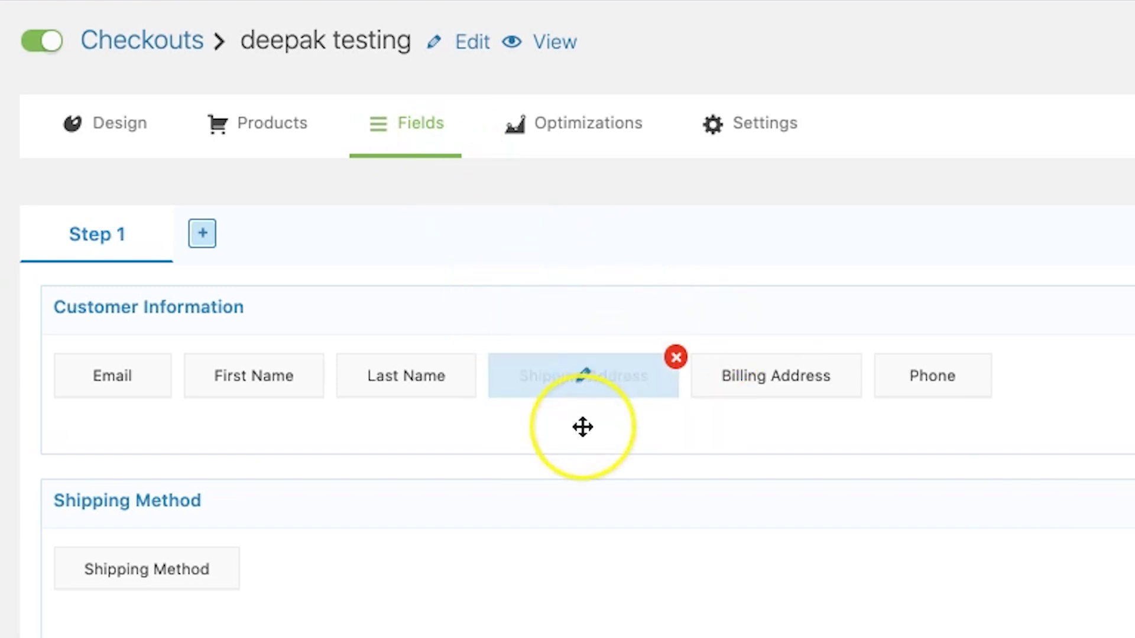
{"action": "scroll", "coordinate": [583, 425], "scroll_direction": "down", "scroll_amount": 2}
{"action": "scroll", "coordinate": [582, 426], "scroll_direction": "up", "scroll_amount": 2}
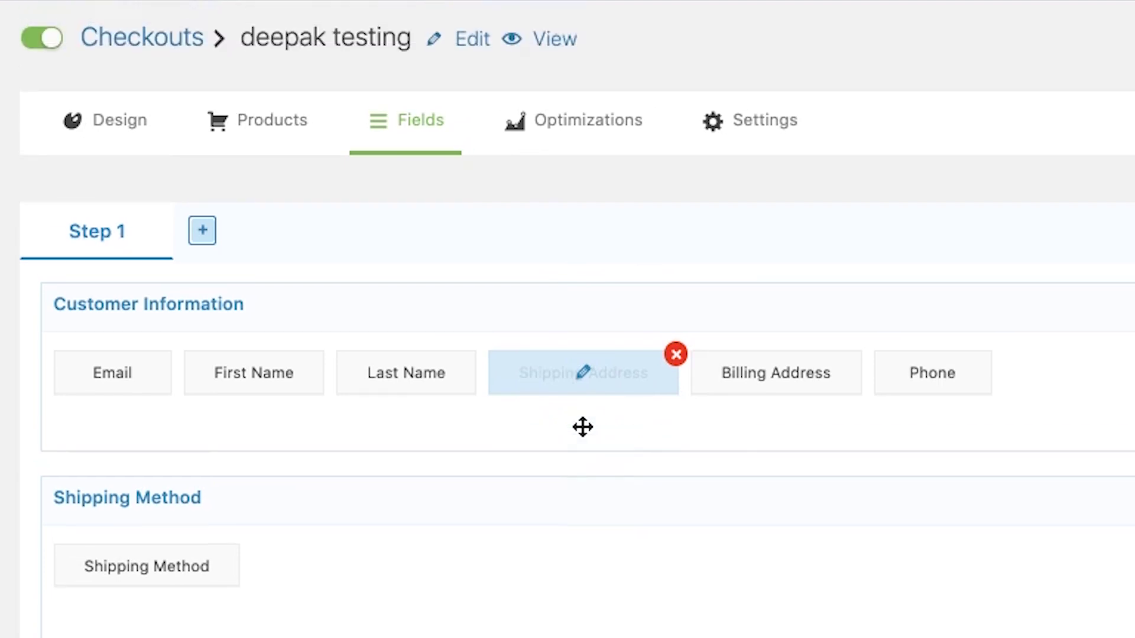
{"action": "scroll", "coordinate": [583, 426], "scroll_direction": "down", "scroll_amount": 6}
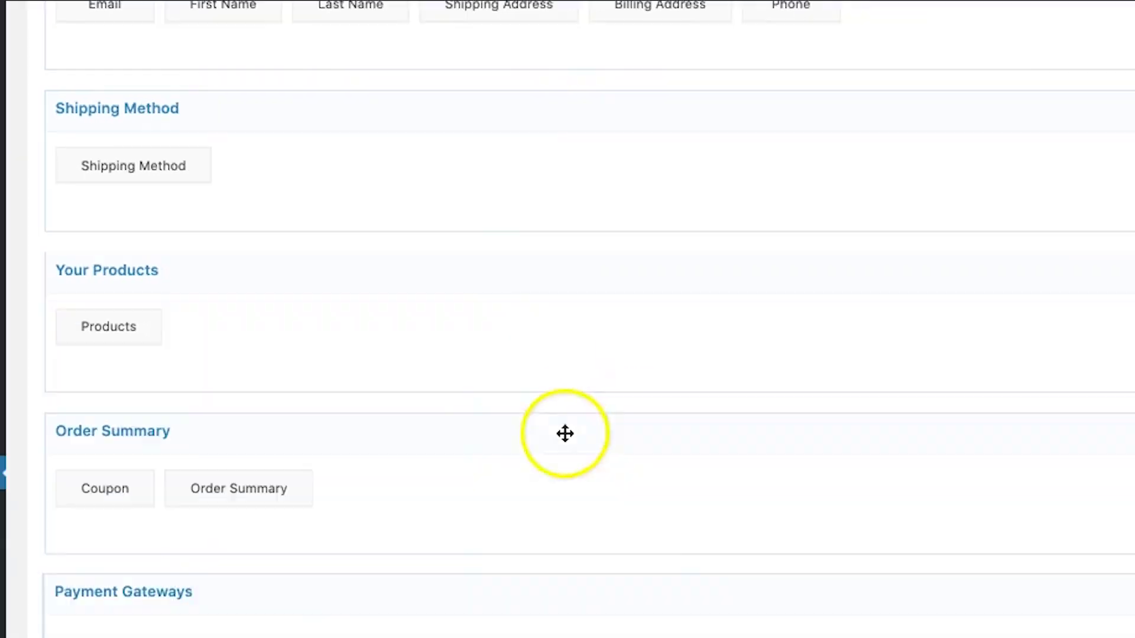
{"action": "left_click", "coordinate": [463, 562]}
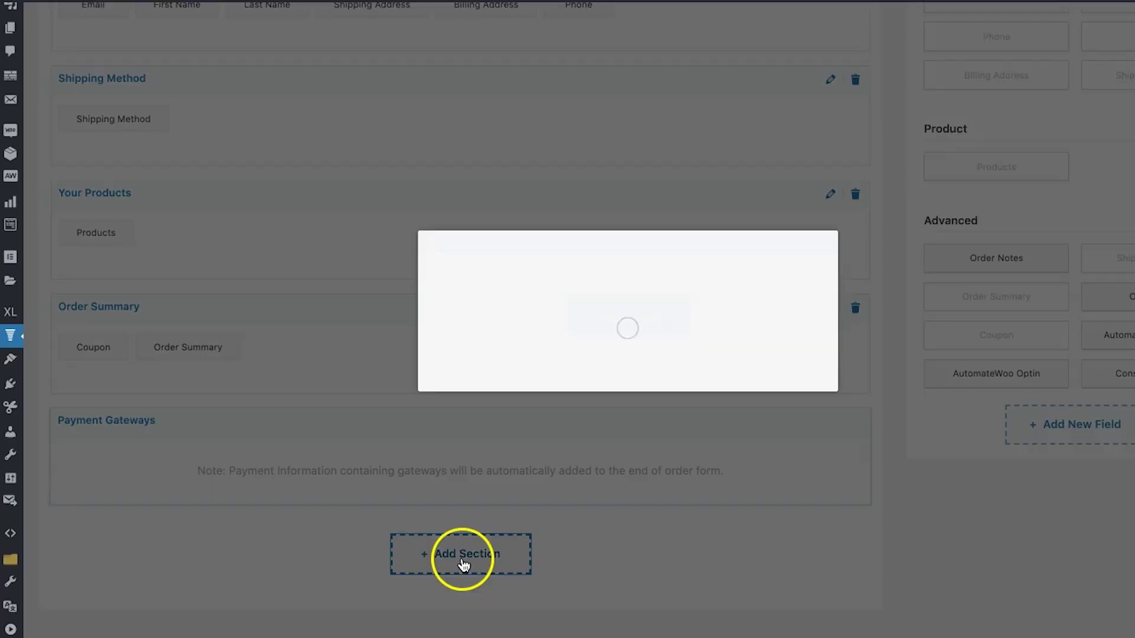
{"action": "left_click", "coordinate": [538, 244]}
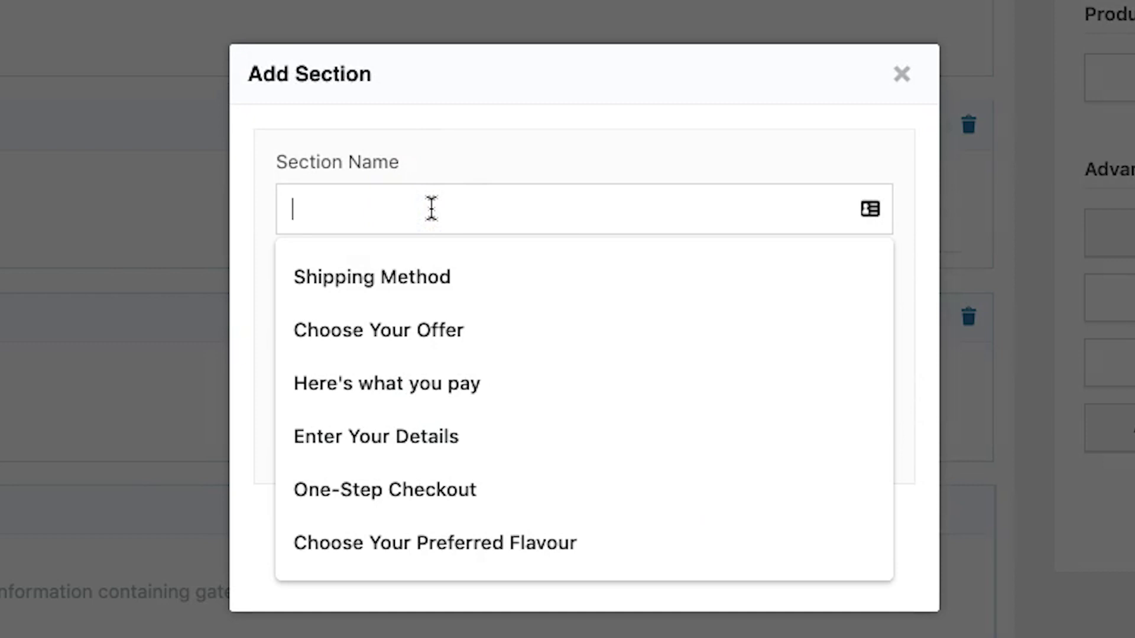
{"action": "type", "text": "P"}
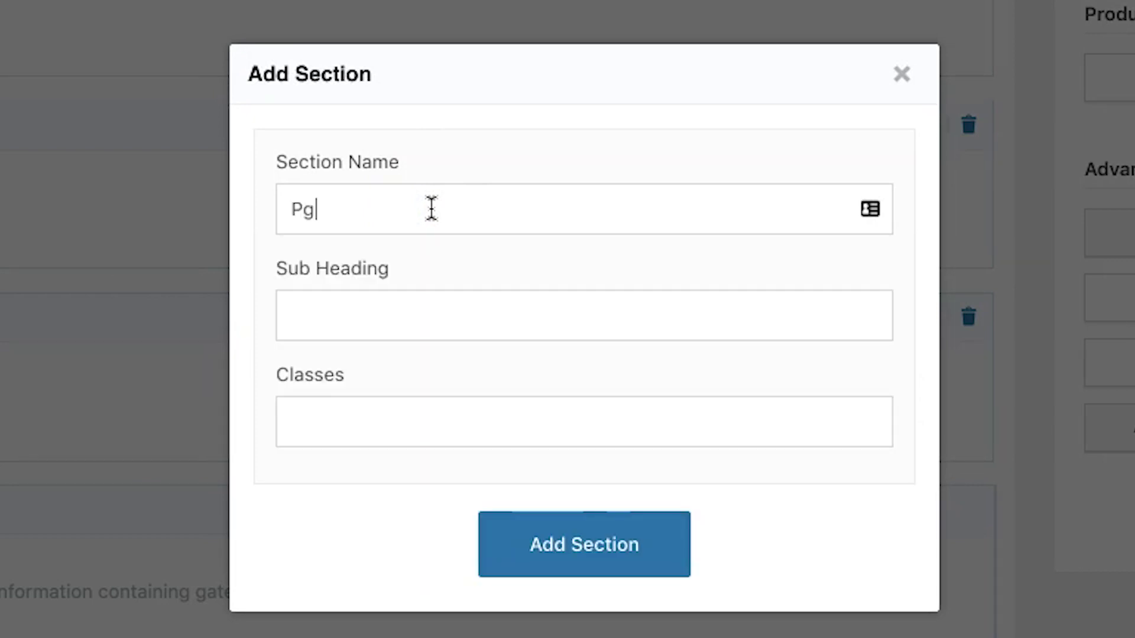
{"action": "type", "text": "honr"}
{"action": "key", "text": "BackSpace"}
{"action": "type", "text": "2"}
{"action": "key", "text": "BackSpace"}
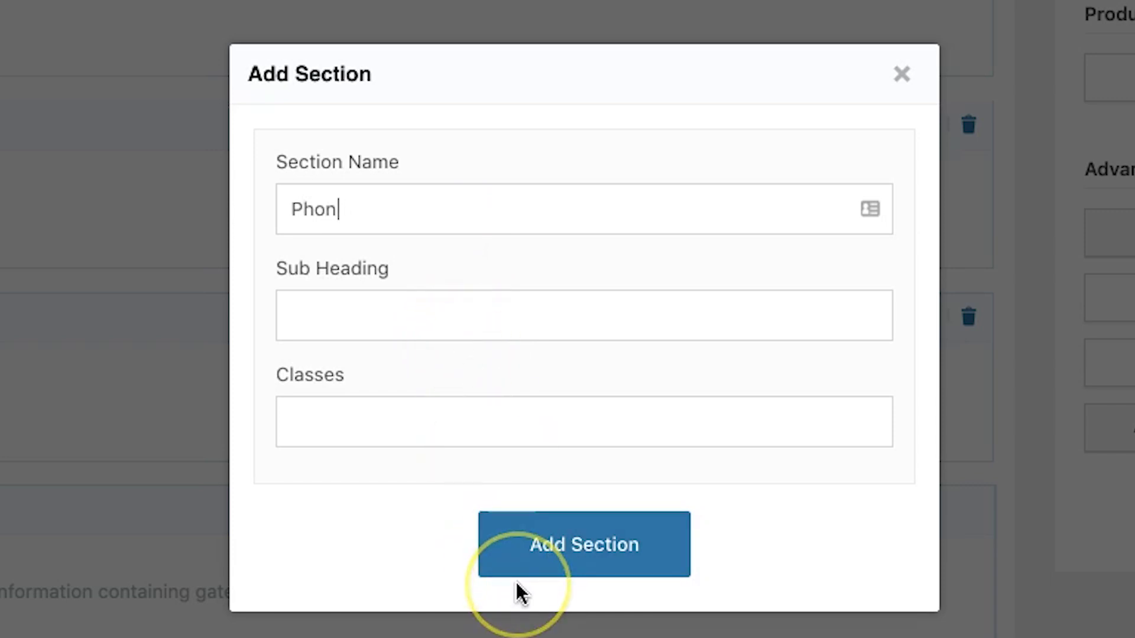
{"action": "type", "text": "w"}
{"action": "key", "text": "BackSpace"}
{"action": "type", "text": "e"}
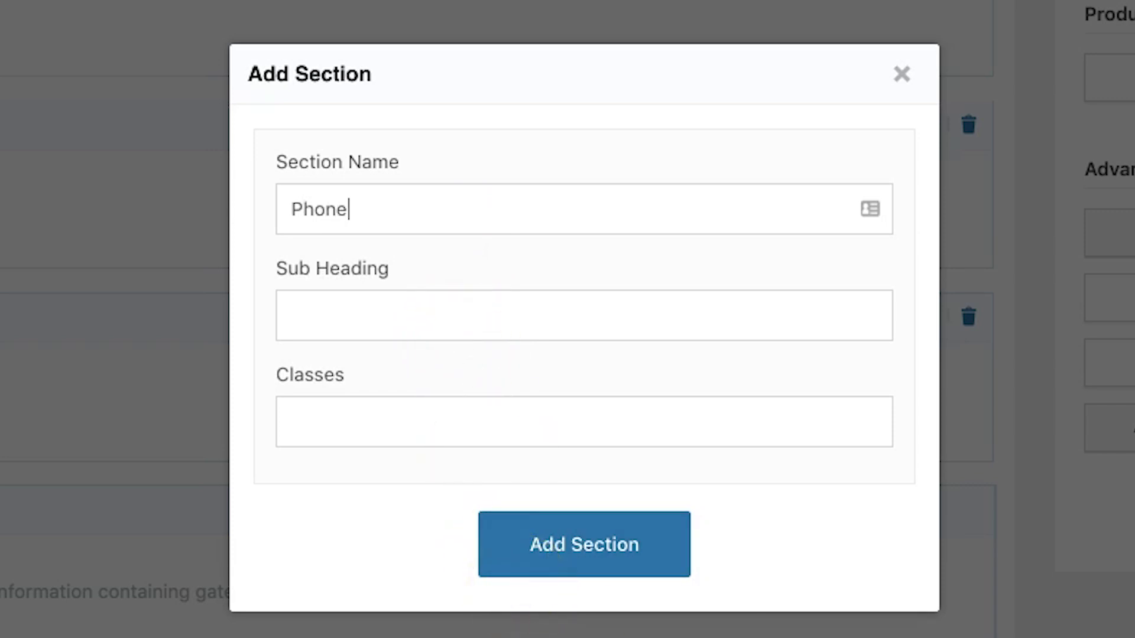
{"action": "left_click", "coordinate": [565, 567]}
{"action": "left_click", "coordinate": [78, 501]}
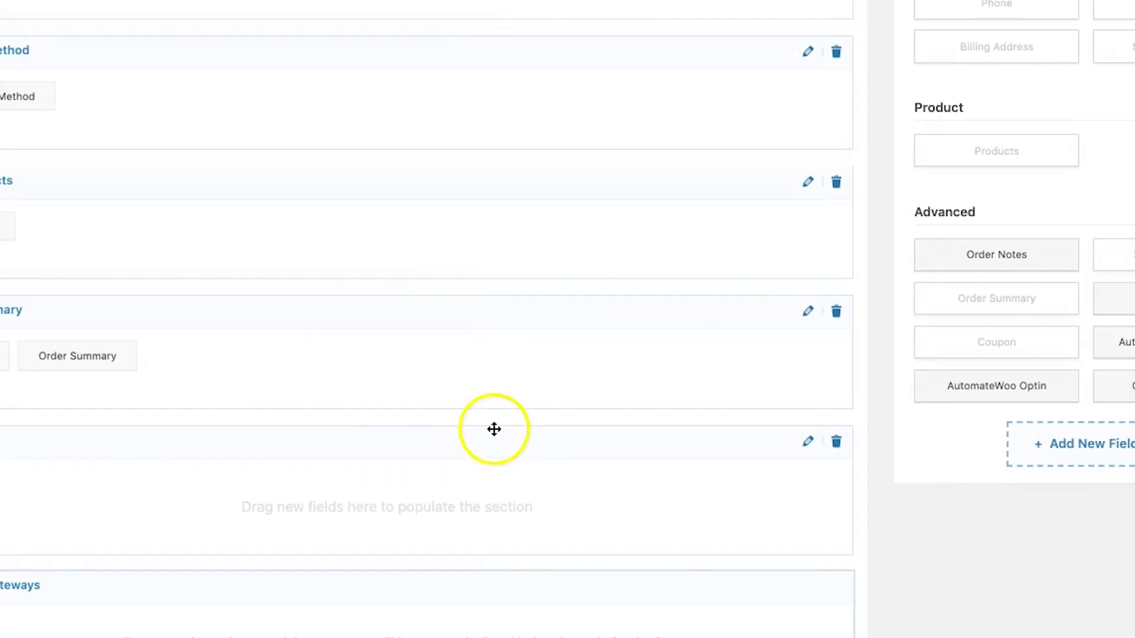
- Remove the Phone field from Customer Information and place it in the empty Phone section
{"action": "scroll", "coordinate": [718, 378], "scroll_direction": "up", "scroll_amount": 2}
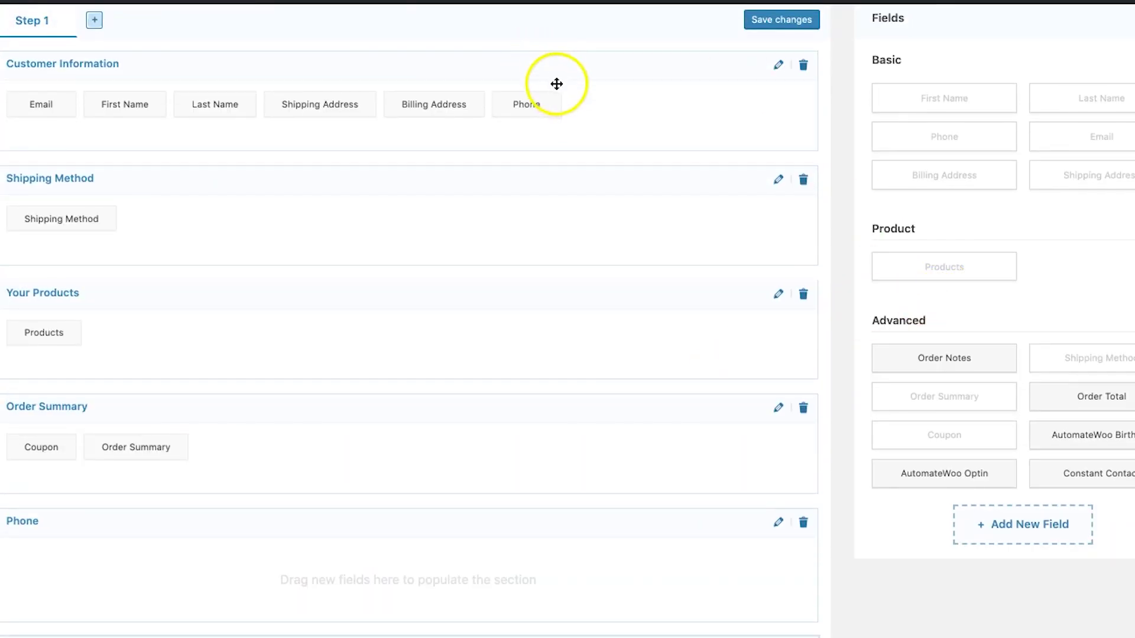
{"action": "mouse_move", "coordinate": [540, 101]}
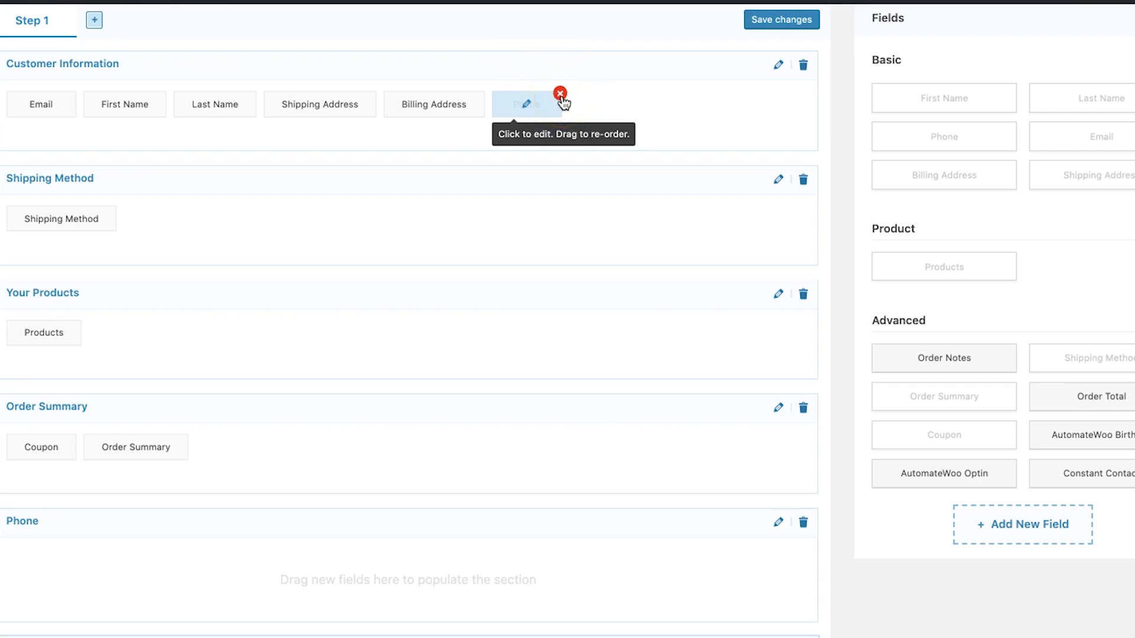
{"action": "left_click", "coordinate": [561, 96]}
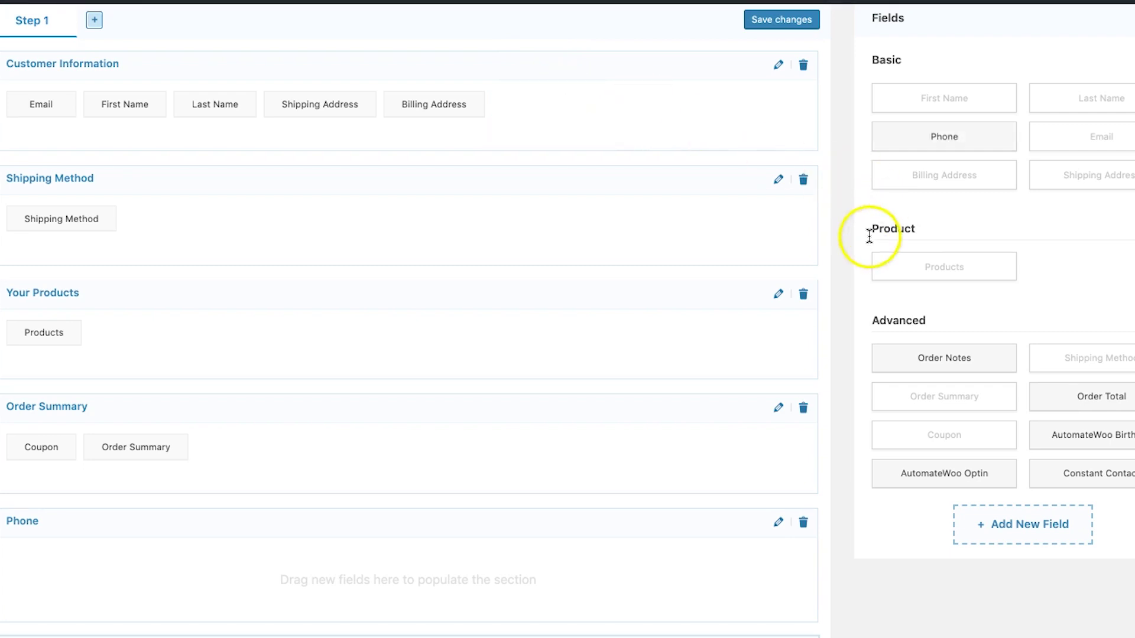
{"action": "scroll", "coordinate": [869, 233], "scroll_direction": "down", "scroll_amount": 1}
{"action": "left_click_drag", "start_coordinate": [949, 112], "coordinate": [233, 548]}
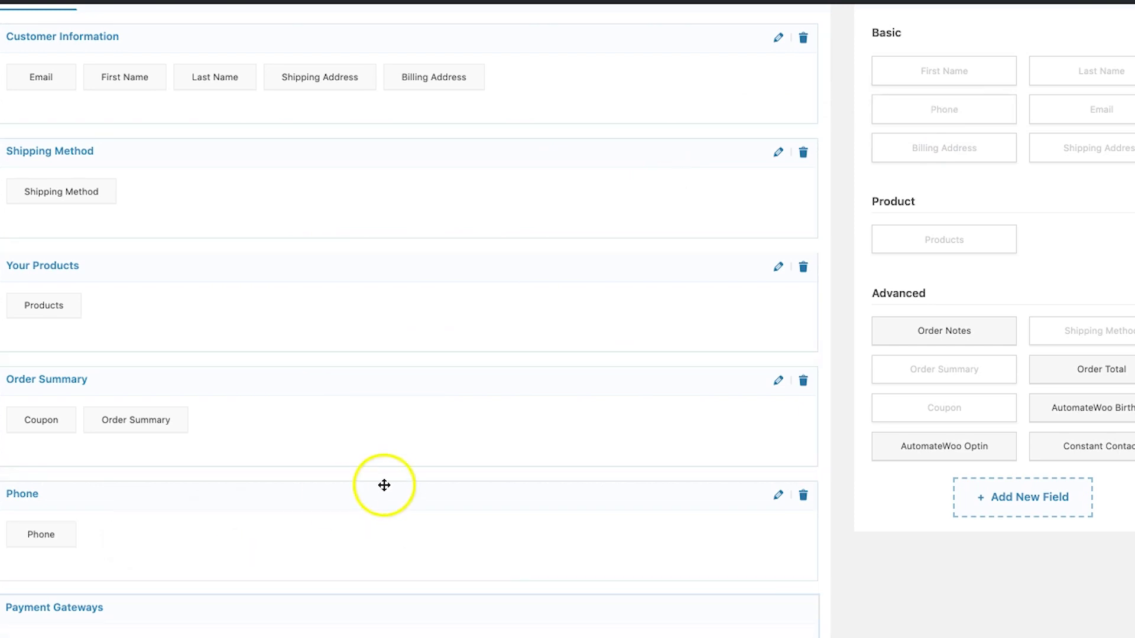
- Move the Phone section directly below Customer Information, above Shipping Method
{"action": "scroll", "coordinate": [250, 477], "scroll_direction": "up", "scroll_amount": 1}
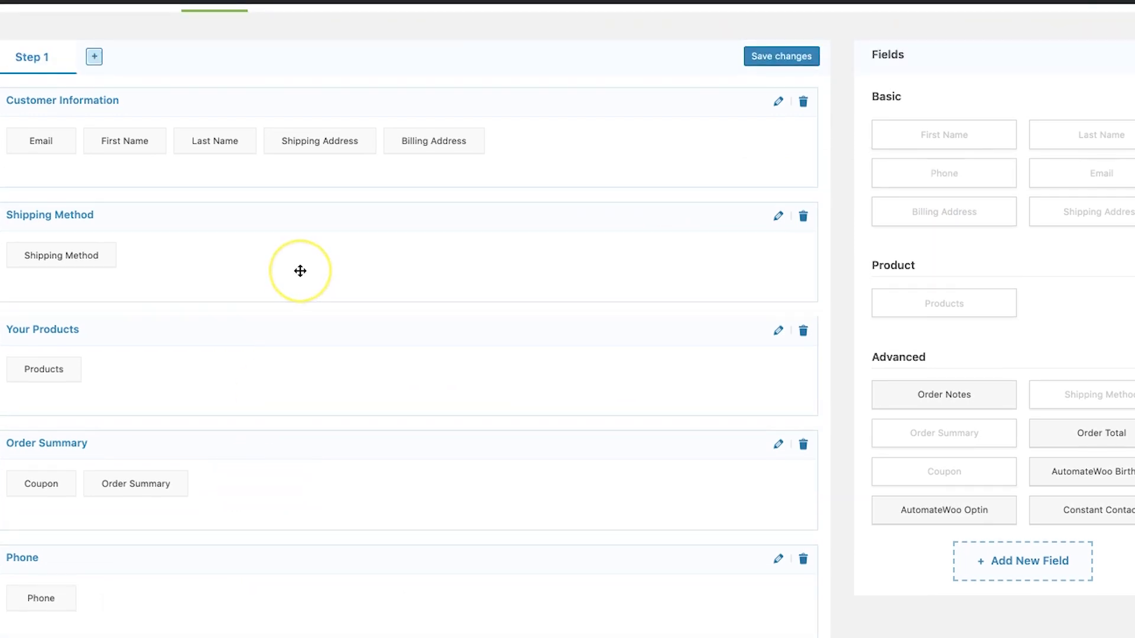
{"action": "scroll", "coordinate": [300, 271], "scroll_direction": "down", "scroll_amount": 3}
{"action": "scroll", "coordinate": [155, 499], "scroll_direction": "up", "scroll_amount": 2}
{"action": "left_click_drag", "start_coordinate": [148, 496], "coordinate": [130, 155]}
{"action": "scroll", "coordinate": [185, 225], "scroll_direction": "up", "scroll_amount": 2}
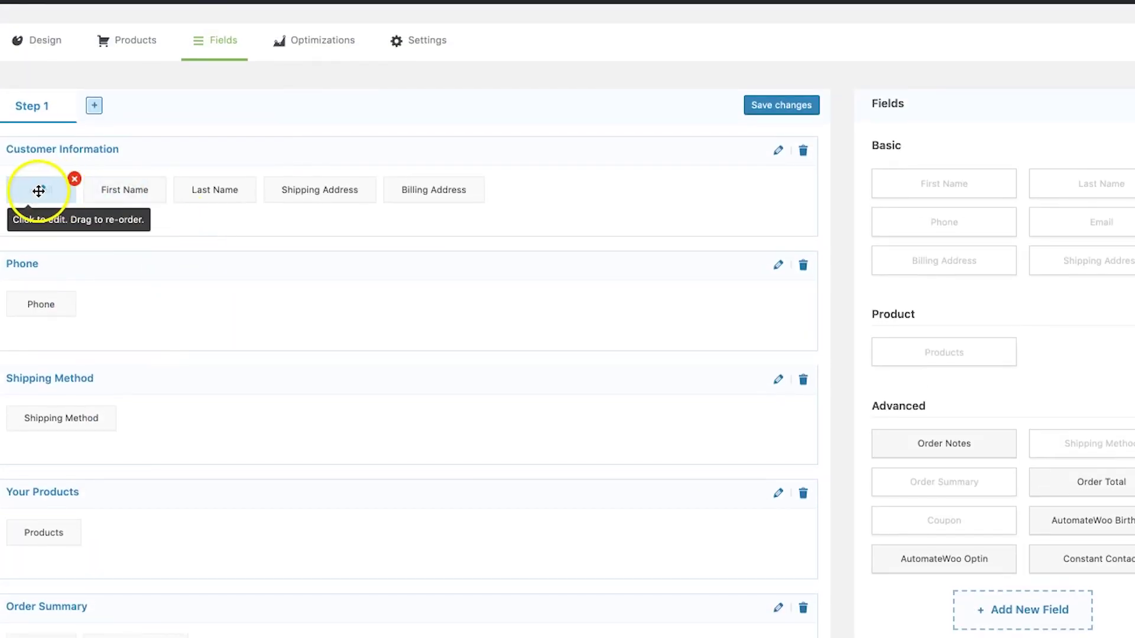
- Remove Shipping Address from the Customer Information section and add it back after Billing Address
{"action": "left_click_drag", "start_coordinate": [35, 191], "coordinate": [132, 177]}
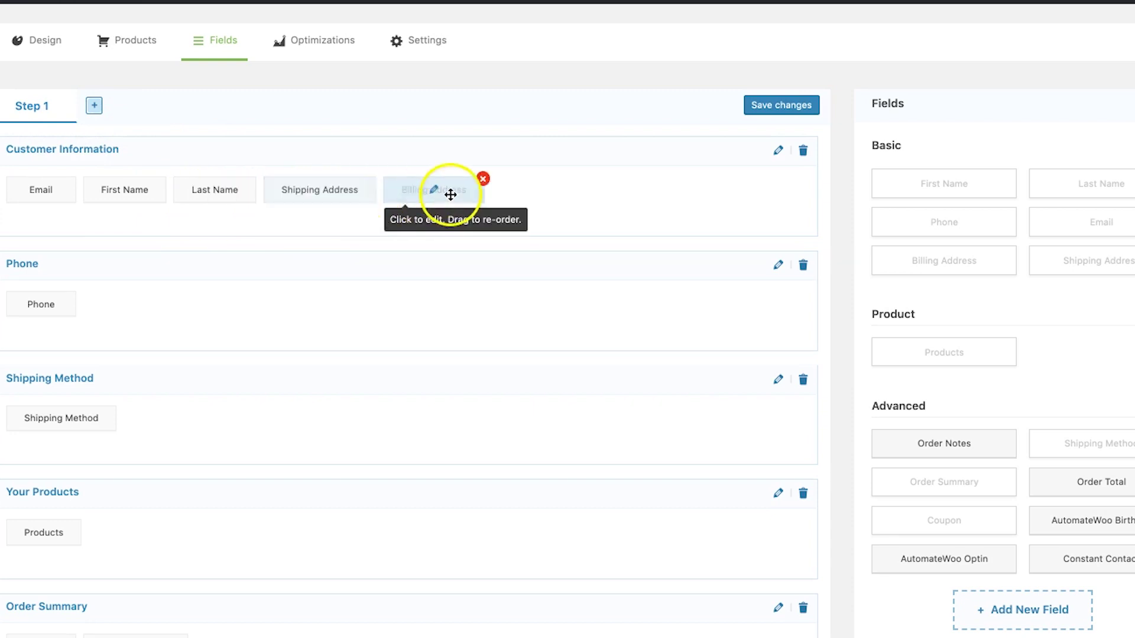
{"action": "left_click", "coordinate": [374, 179]}
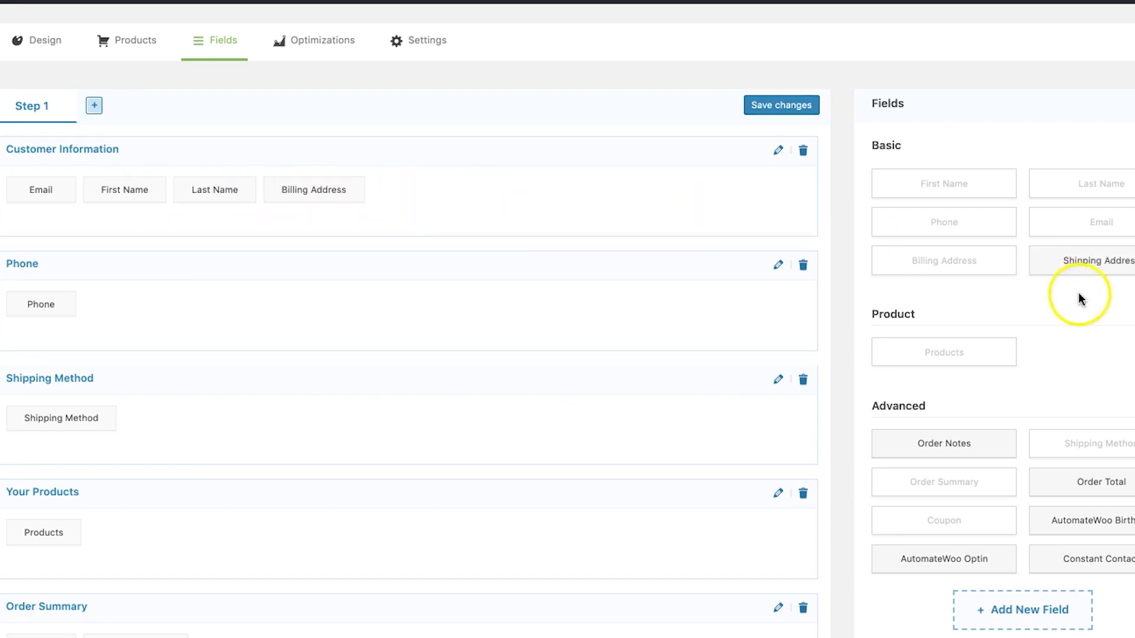
{"action": "left_click_drag", "start_coordinate": [1093, 268], "coordinate": [468, 200]}
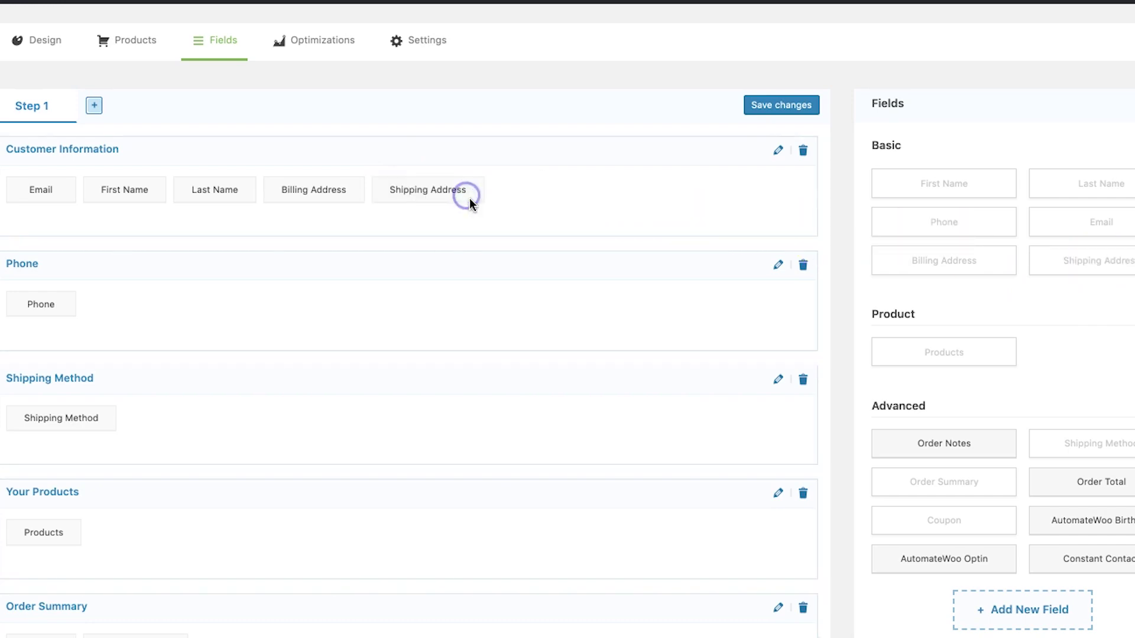
- Reorder the Billing Address subfields: Company above Last name, Postcode above Street address, and Town / City above Apartment, suite, unit etc
{"action": "scroll", "coordinate": [598, 337], "scroll_direction": "down", "scroll_amount": 1}
{"action": "scroll", "coordinate": [598, 336], "scroll_direction": "up", "scroll_amount": 1}
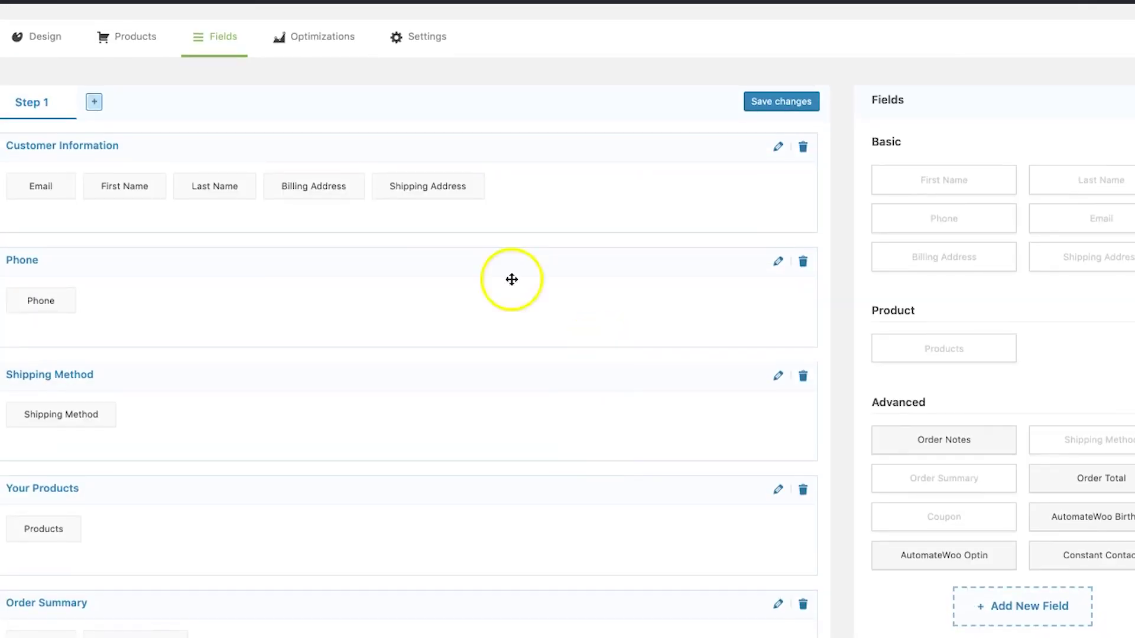
{"action": "left_click", "coordinate": [314, 189]}
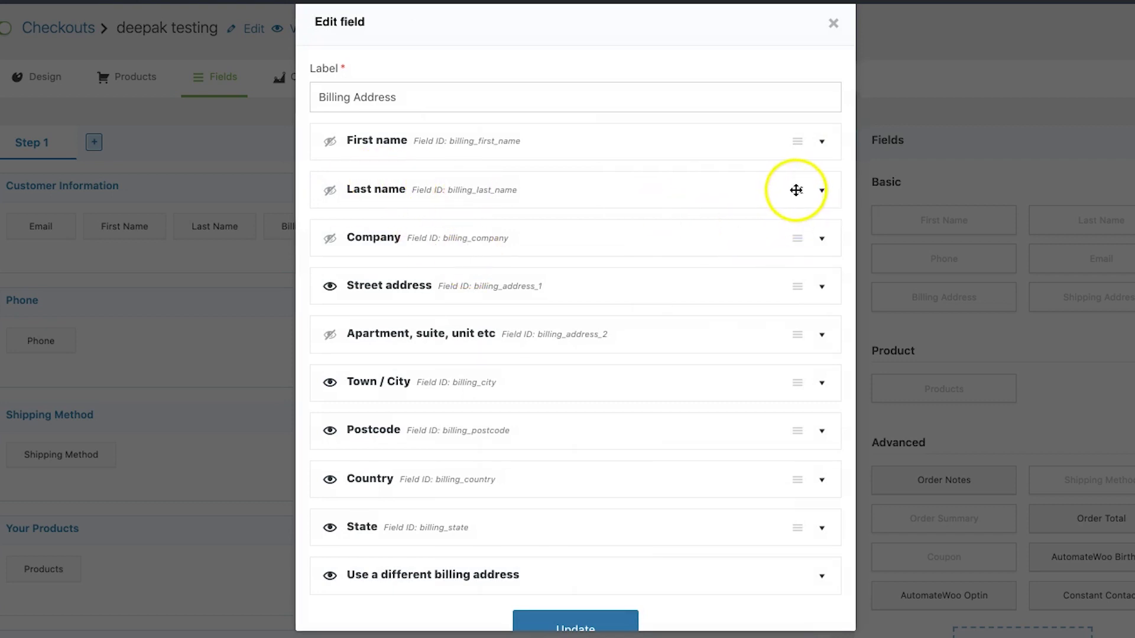
{"action": "left_click_drag", "start_coordinate": [796, 191], "coordinate": [792, 228]}
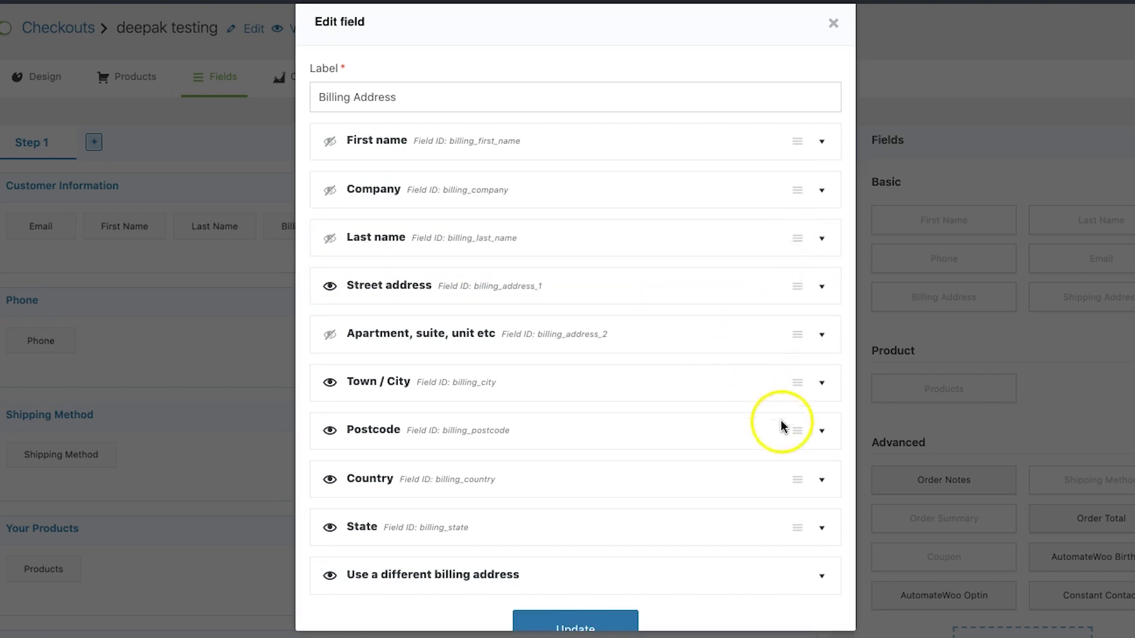
{"action": "left_click_drag", "start_coordinate": [798, 434], "coordinate": [788, 280]}
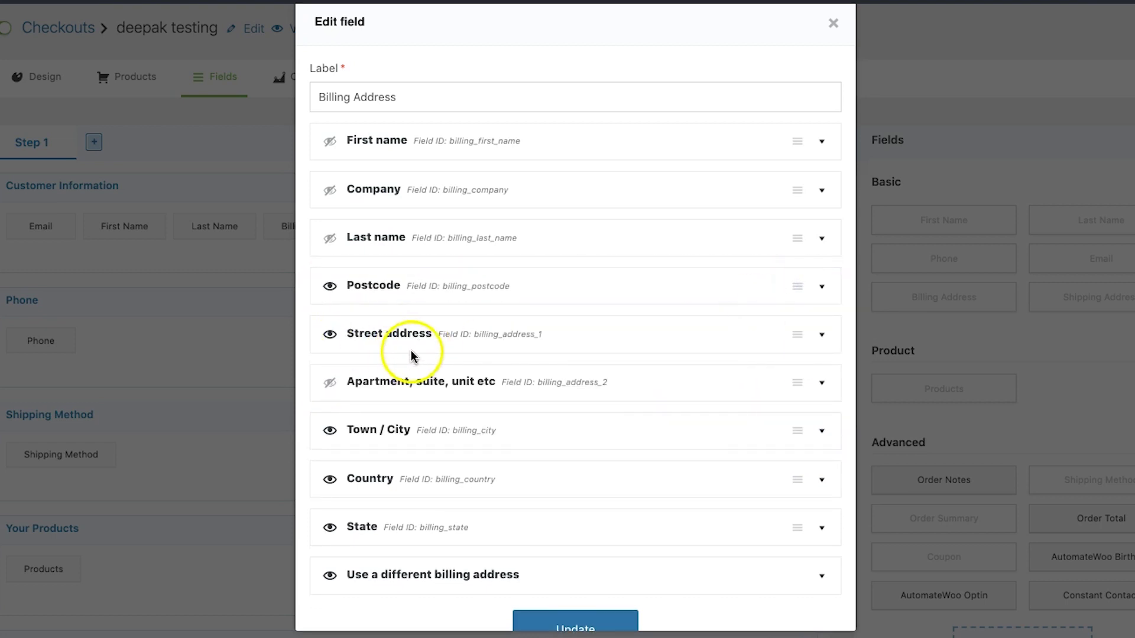
{"action": "left_click_drag", "start_coordinate": [798, 436], "coordinate": [796, 374]}
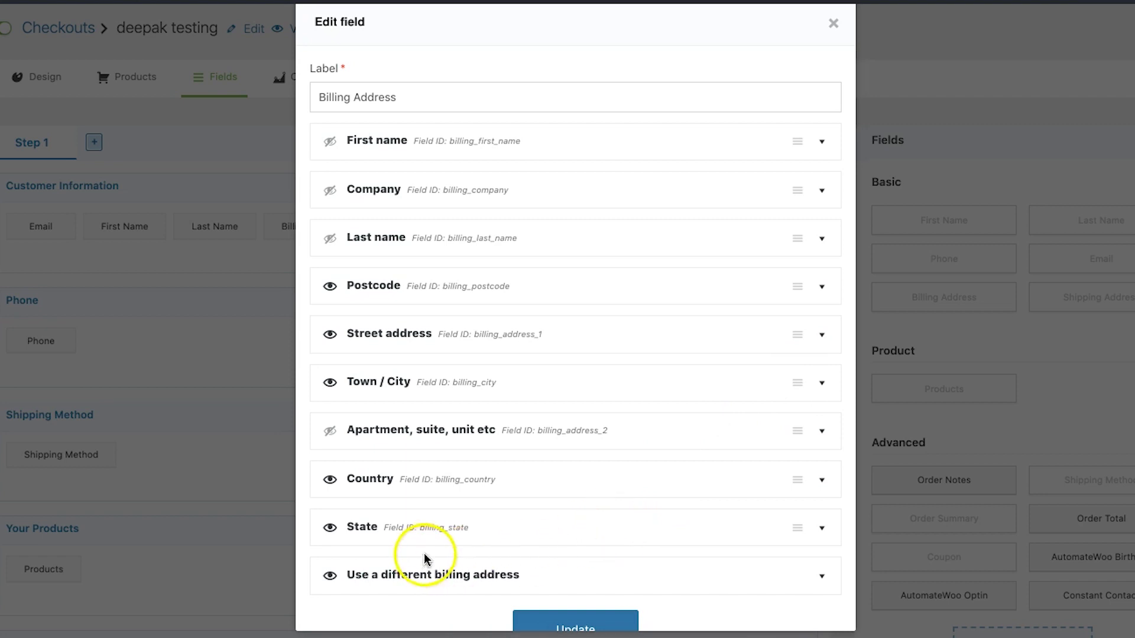
- Expand the "Use a different billing address" option to view its label setting, and update the Billing Address field
{"action": "left_click", "coordinate": [352, 583]}
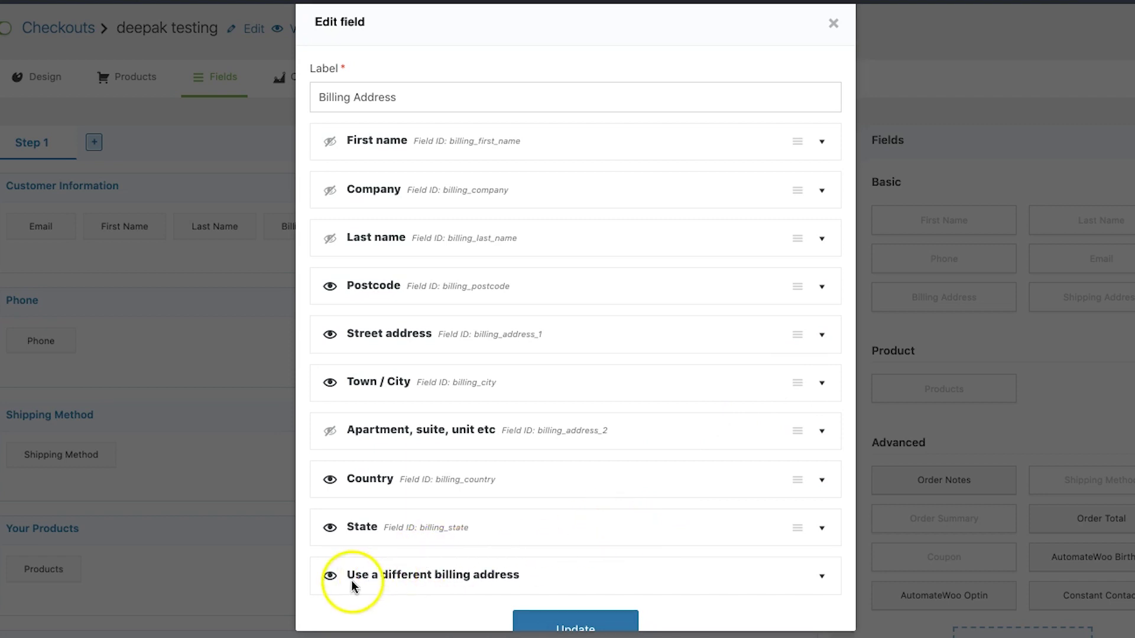
{"action": "left_click", "coordinate": [823, 580]}
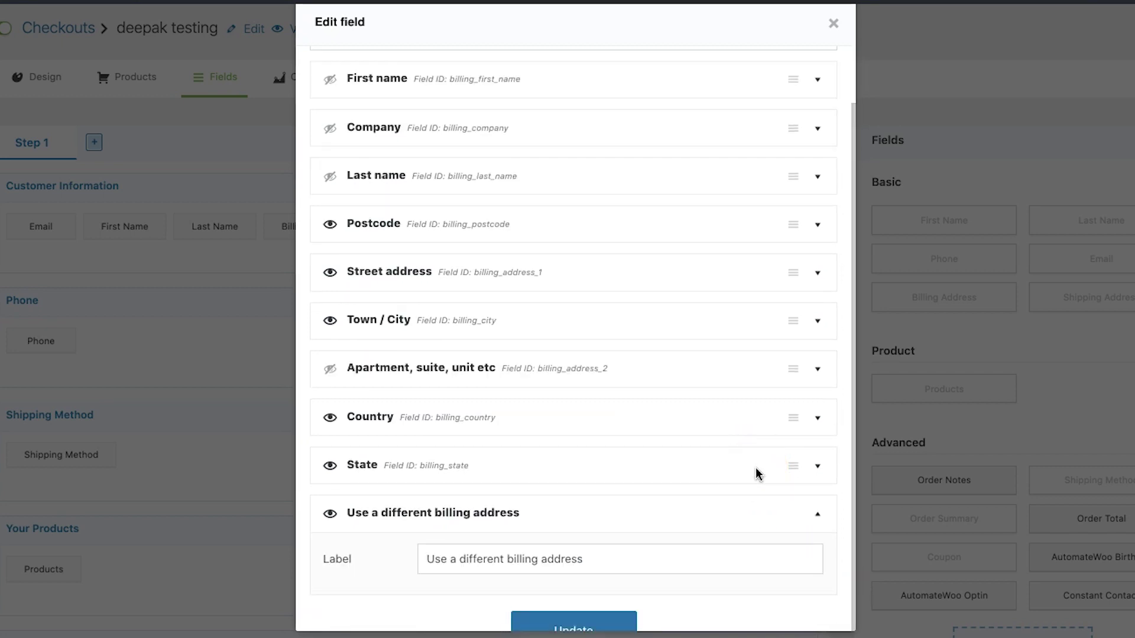
{"action": "left_click", "coordinate": [573, 618]}
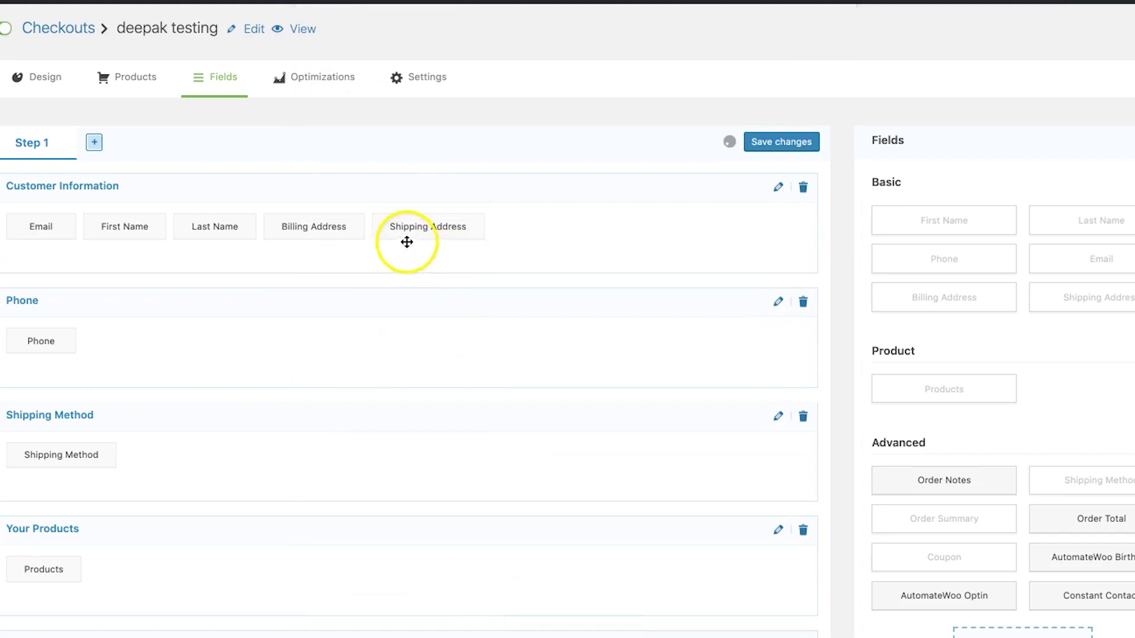
- Try moving Postcode above Town / City in the Shipping Address field, and close its settings without updating
{"action": "left_click", "coordinate": [425, 226]}
{"action": "scroll", "coordinate": [496, 295], "scroll_direction": "down", "scroll_amount": 2}
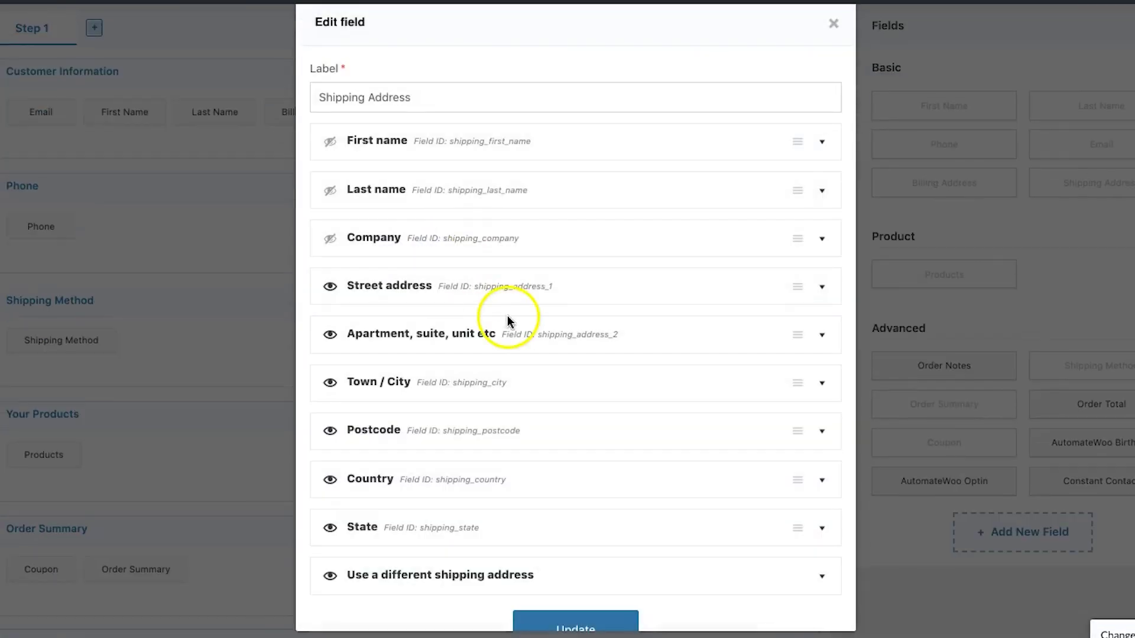
{"action": "scroll", "coordinate": [400, 437], "scroll_direction": "up", "scroll_amount": 2}
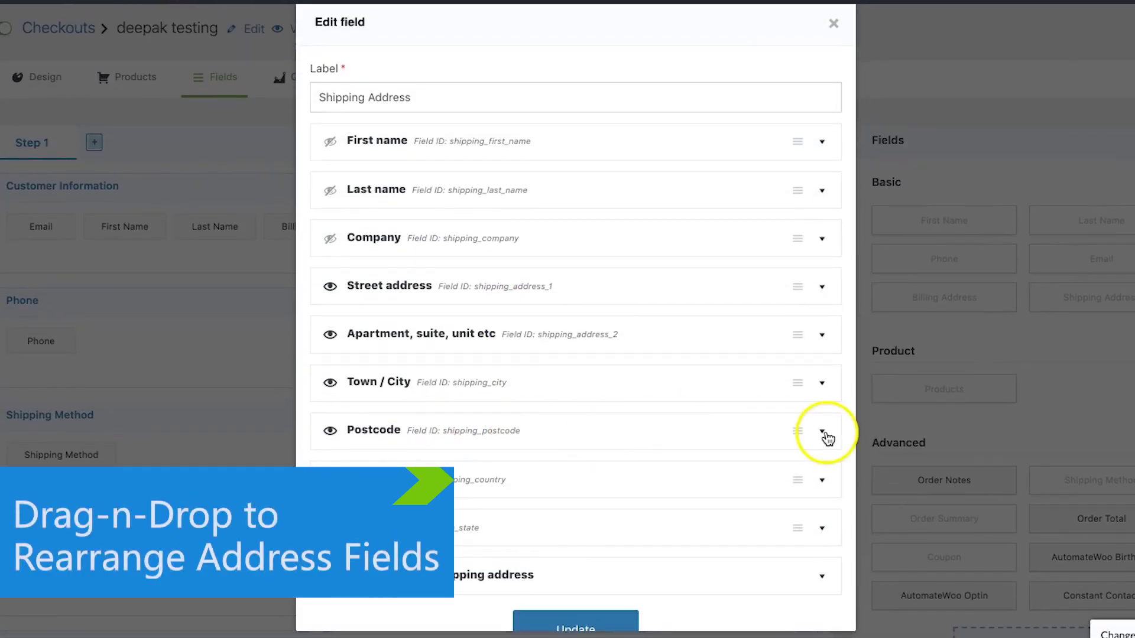
{"action": "left_click_drag", "start_coordinate": [794, 431], "coordinate": [797, 383]}
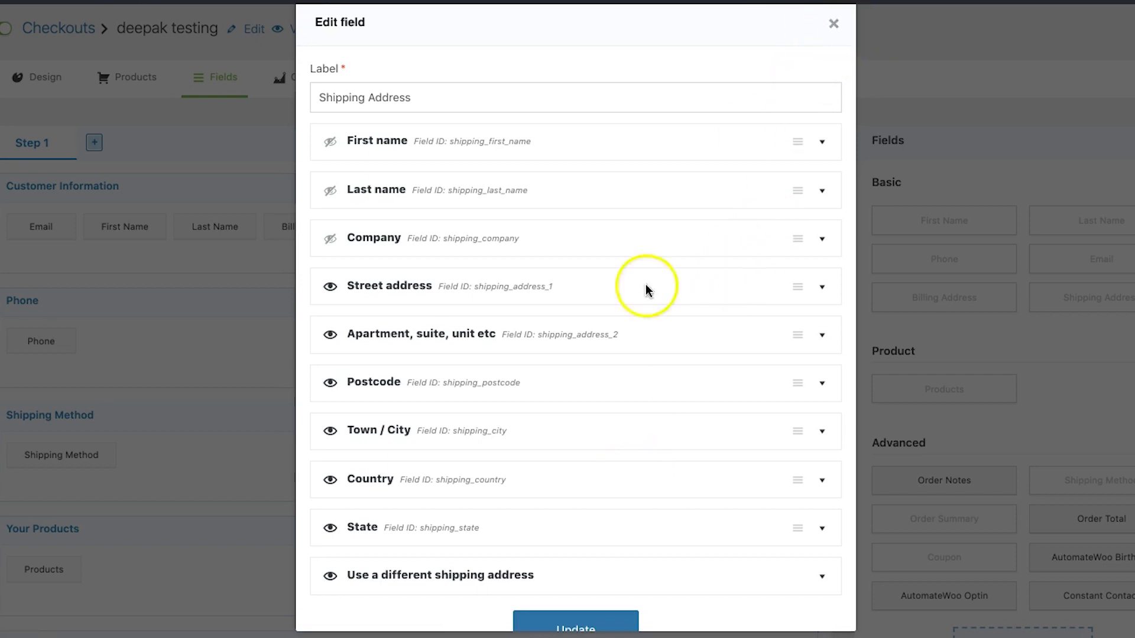
{"action": "left_click", "coordinate": [835, 26]}
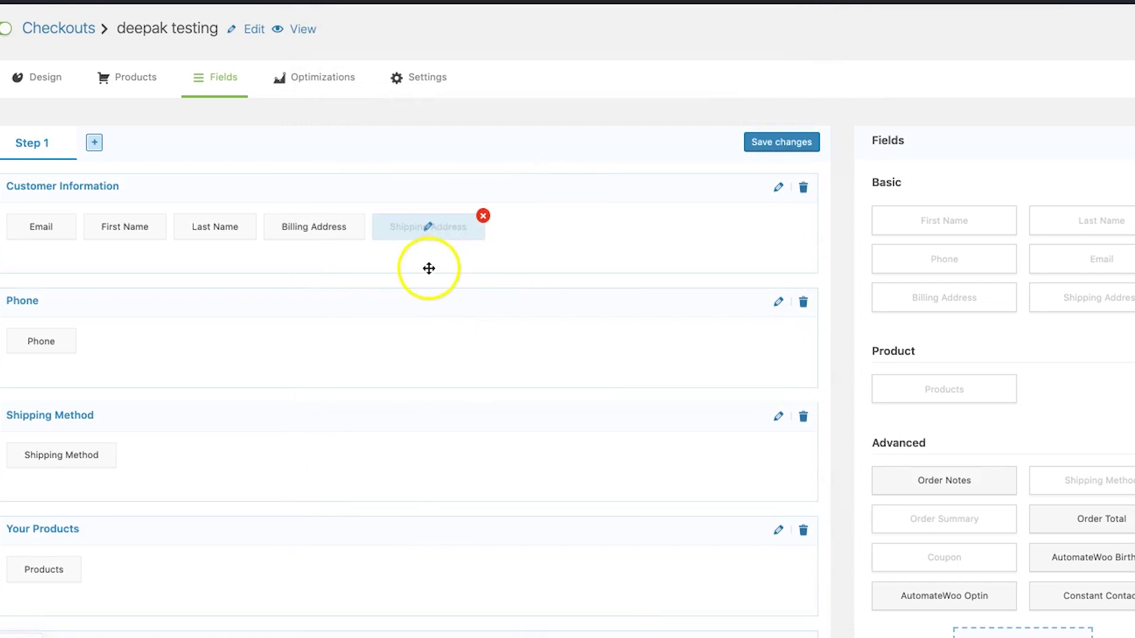
- Open the form for adding a custom field, examine the available field types, and close it without adding a field
{"action": "scroll", "coordinate": [503, 398], "scroll_direction": "down", "scroll_amount": 6}
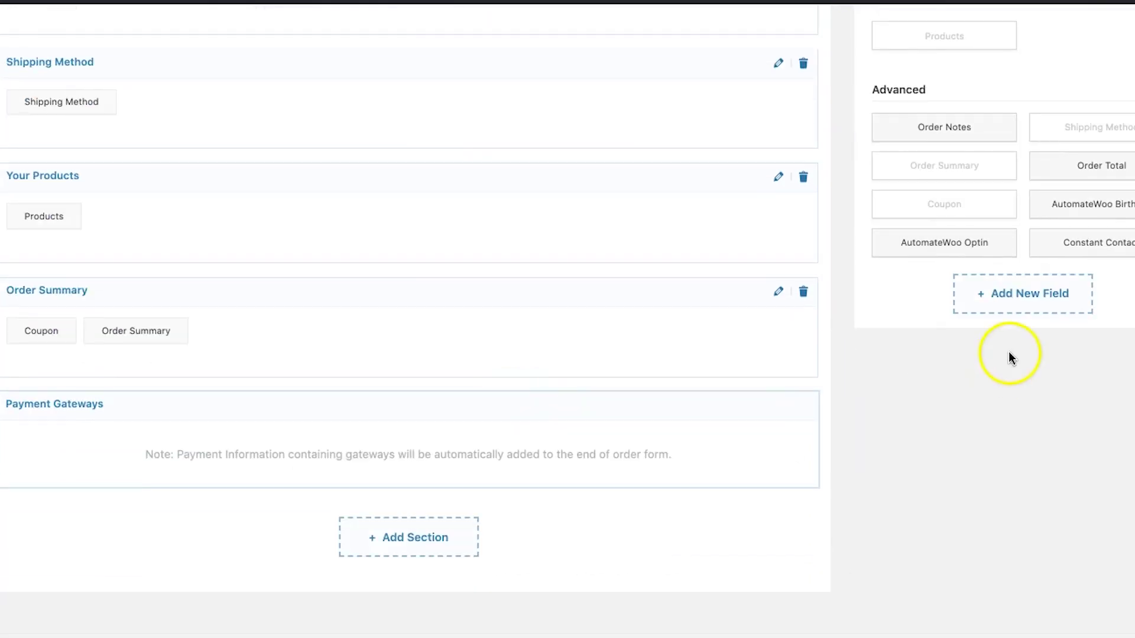
{"action": "left_click", "coordinate": [1008, 308]}
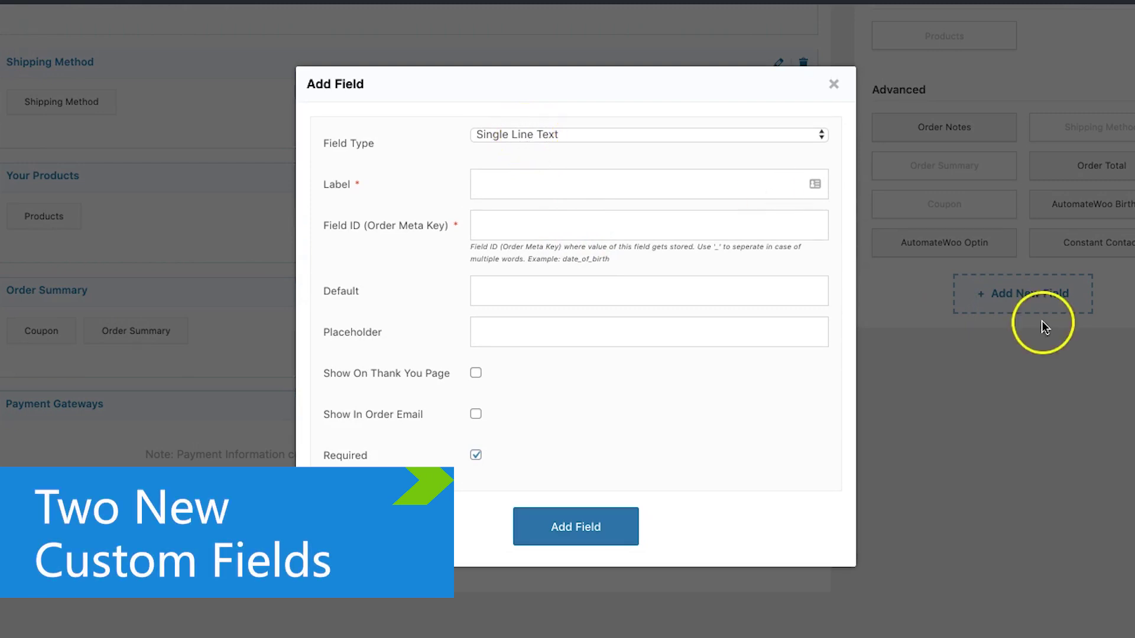
{"action": "left_click", "coordinate": [530, 135]}
{"action": "left_click", "coordinate": [559, 200]}
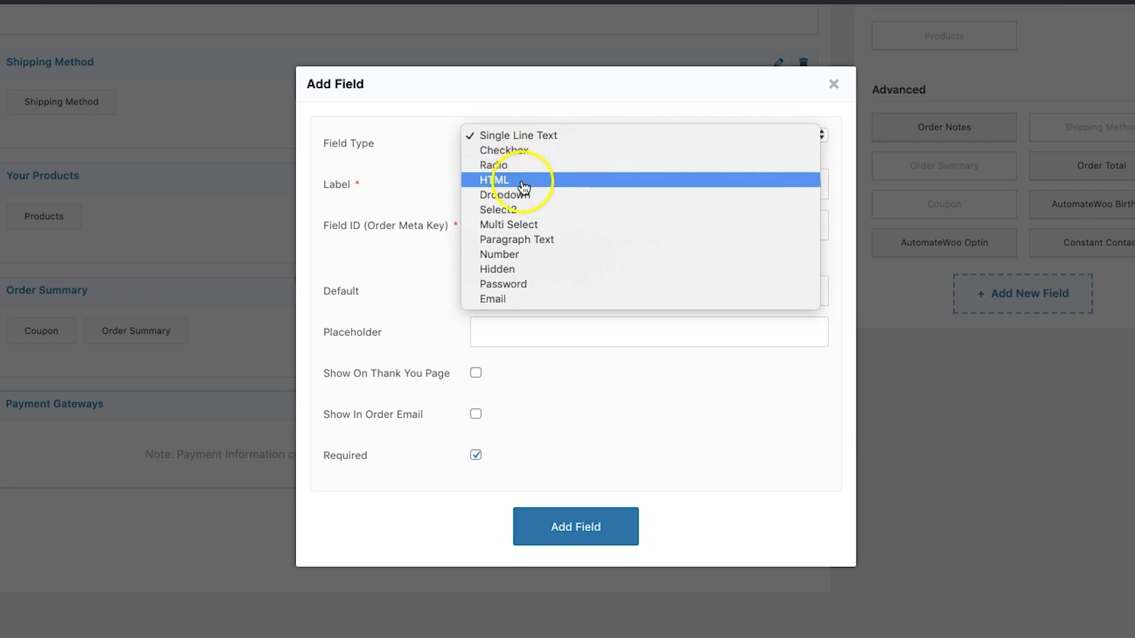
{"action": "left_click", "coordinate": [396, 192]}
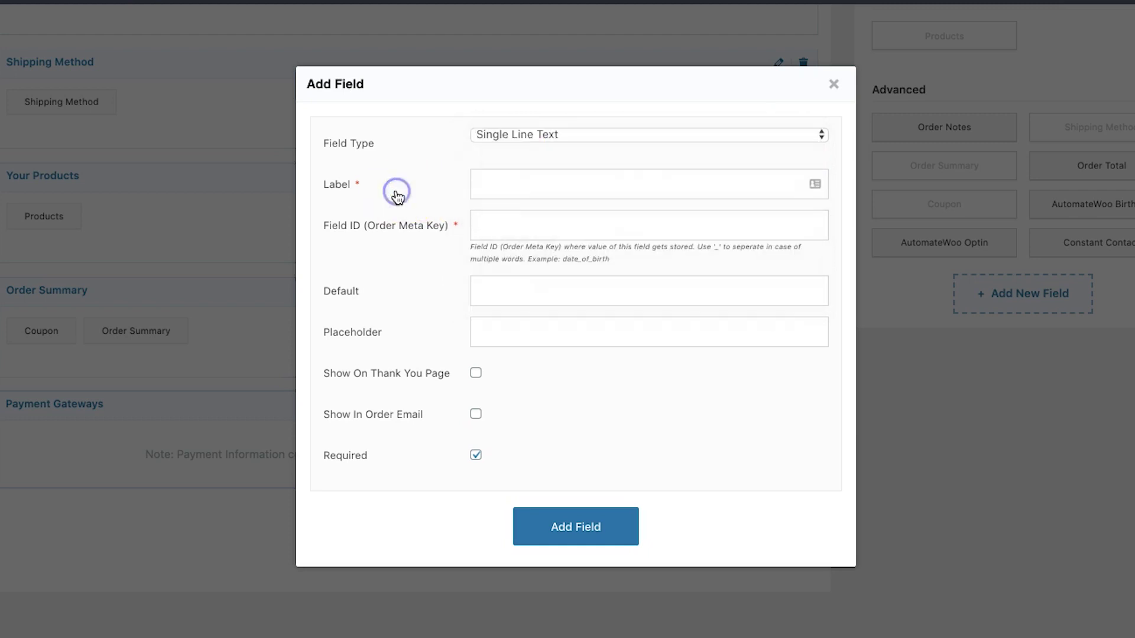
{"action": "left_click", "coordinate": [833, 90]}
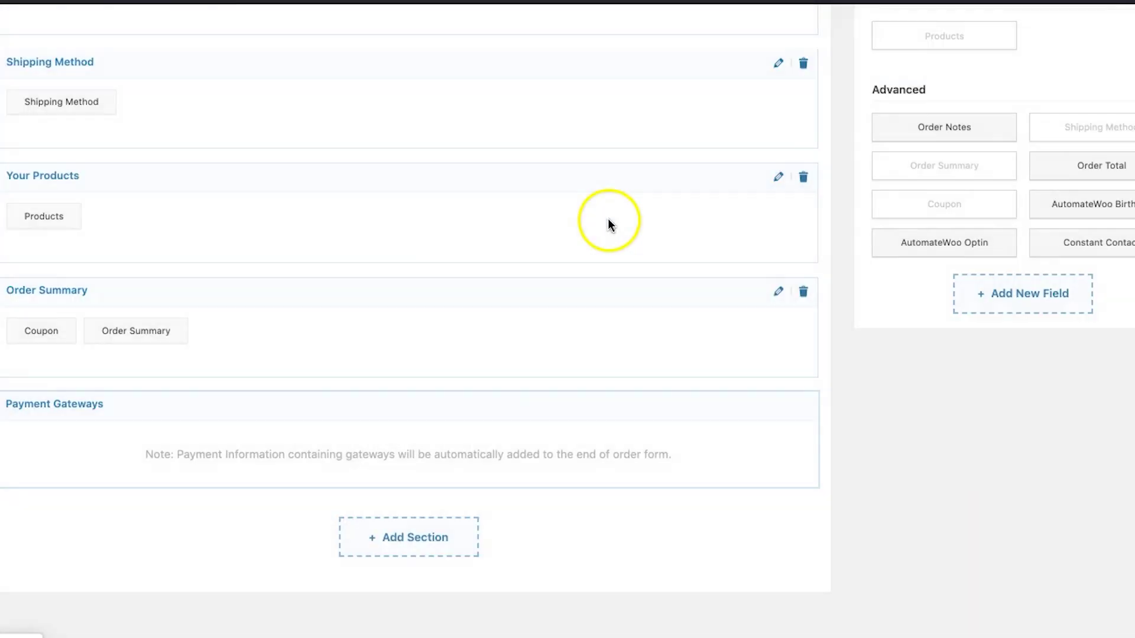
{"action": "scroll", "coordinate": [608, 223], "scroll_direction": "up", "scroll_amount": 4}
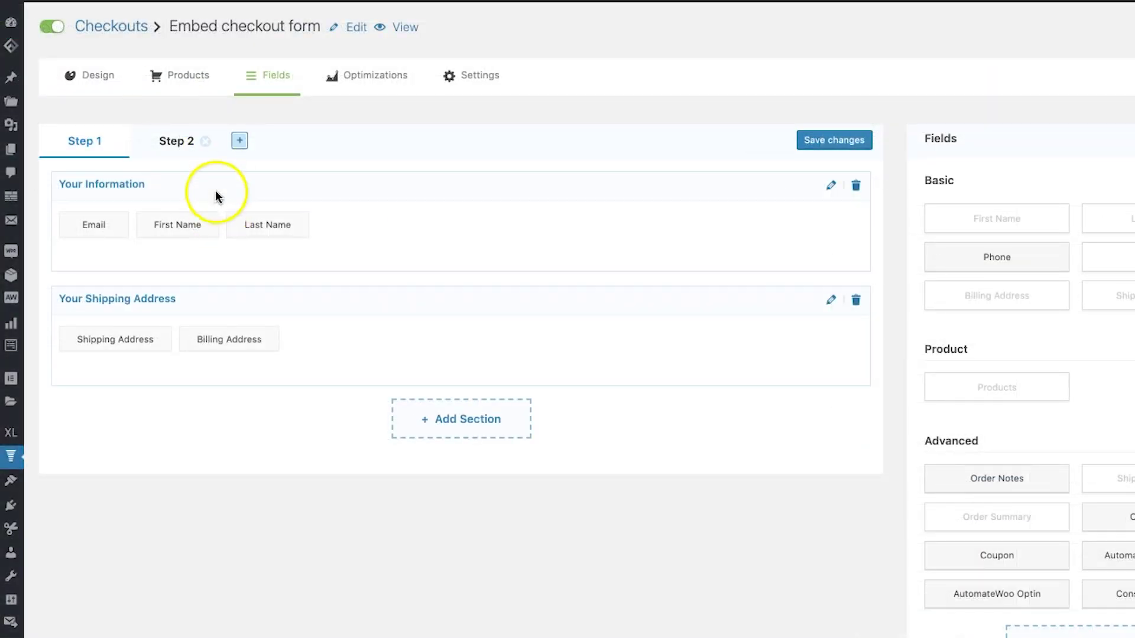
- Open the Embed checkout form's Optimizations settings and review the options from Google Address Autocompletion to Generate URL to populate checkout
{"action": "left_click", "coordinate": [372, 82]}
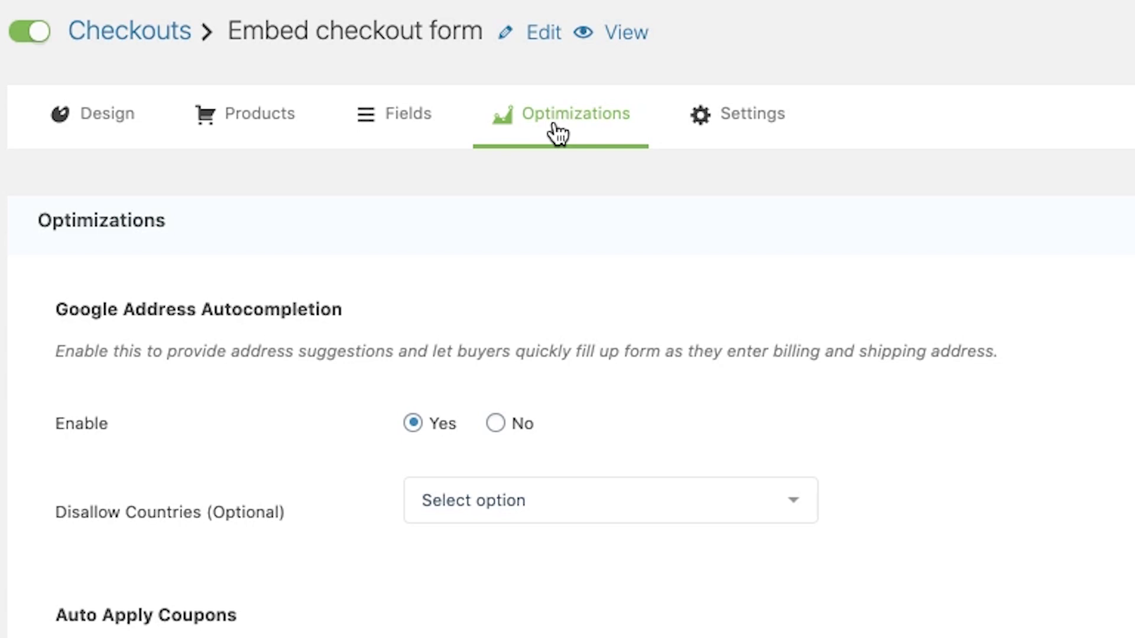
{"action": "left_click", "coordinate": [581, 130]}
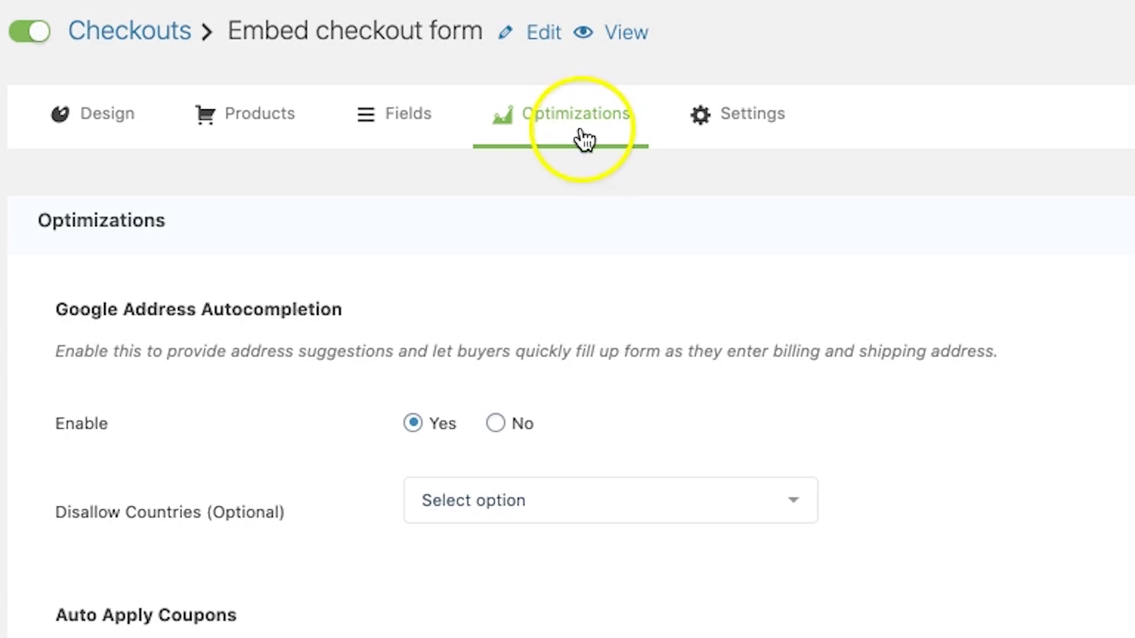
{"action": "left_click", "coordinate": [744, 502]}
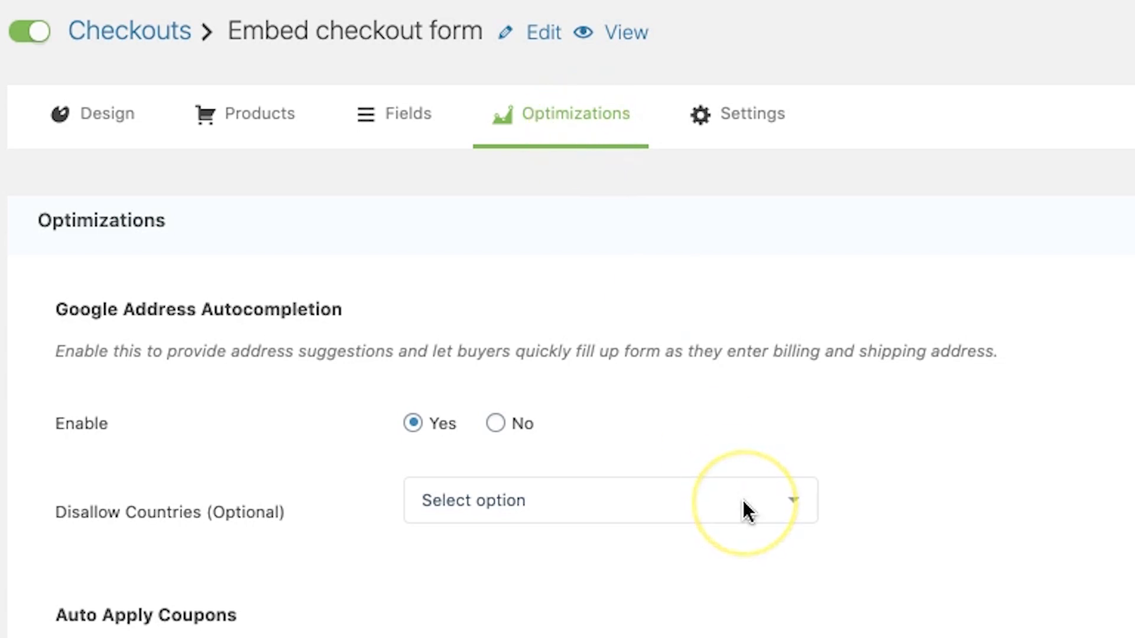
{"action": "scroll", "coordinate": [745, 509], "scroll_direction": "down", "scroll_amount": 15}
{"action": "scroll", "coordinate": [743, 500], "scroll_direction": "down", "scroll_amount": 14}
{"action": "scroll", "coordinate": [743, 500], "scroll_direction": "down", "scroll_amount": 7}
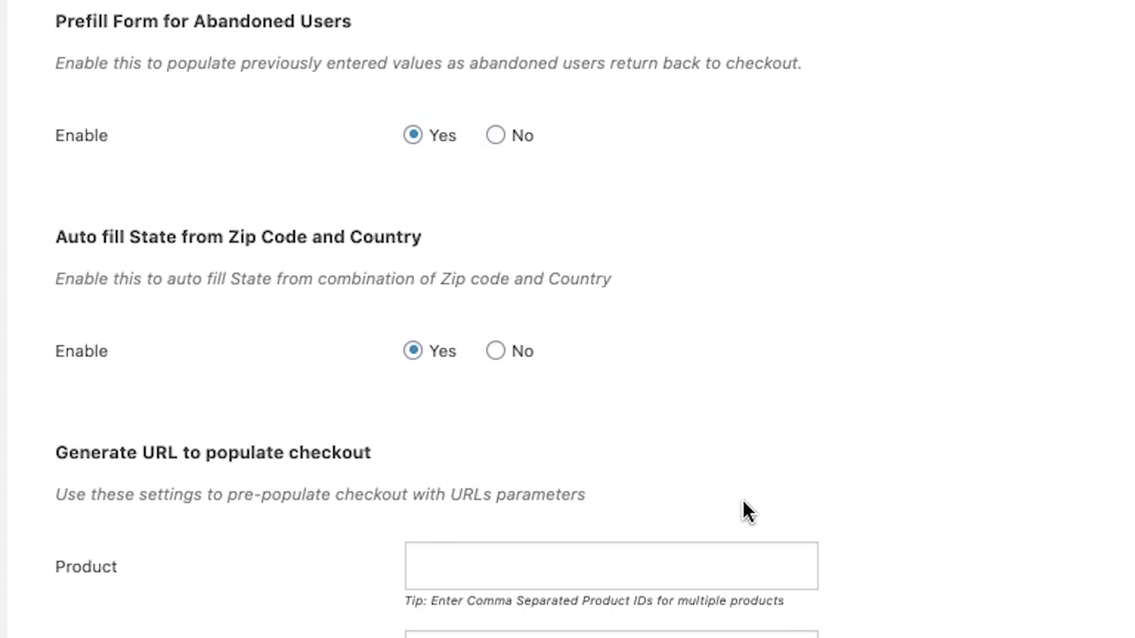
{"action": "scroll", "coordinate": [743, 500], "scroll_direction": "up", "scroll_amount": 20}
{"action": "scroll", "coordinate": [743, 500], "scroll_direction": "up", "scroll_amount": 8}
{"action": "scroll", "coordinate": [743, 500], "scroll_direction": "down", "scroll_amount": 2}
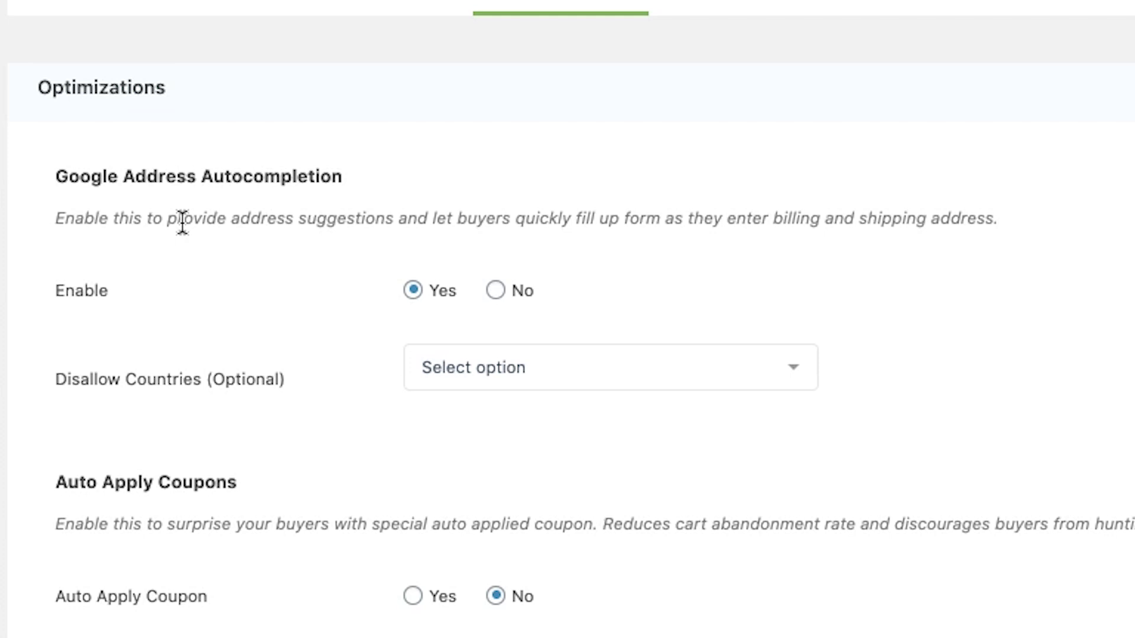
- Replace the shipping street address with a partial address and choose the third autocomplete suggestion to fill the address fields
{"action": "left_click", "coordinate": [340, 221]}
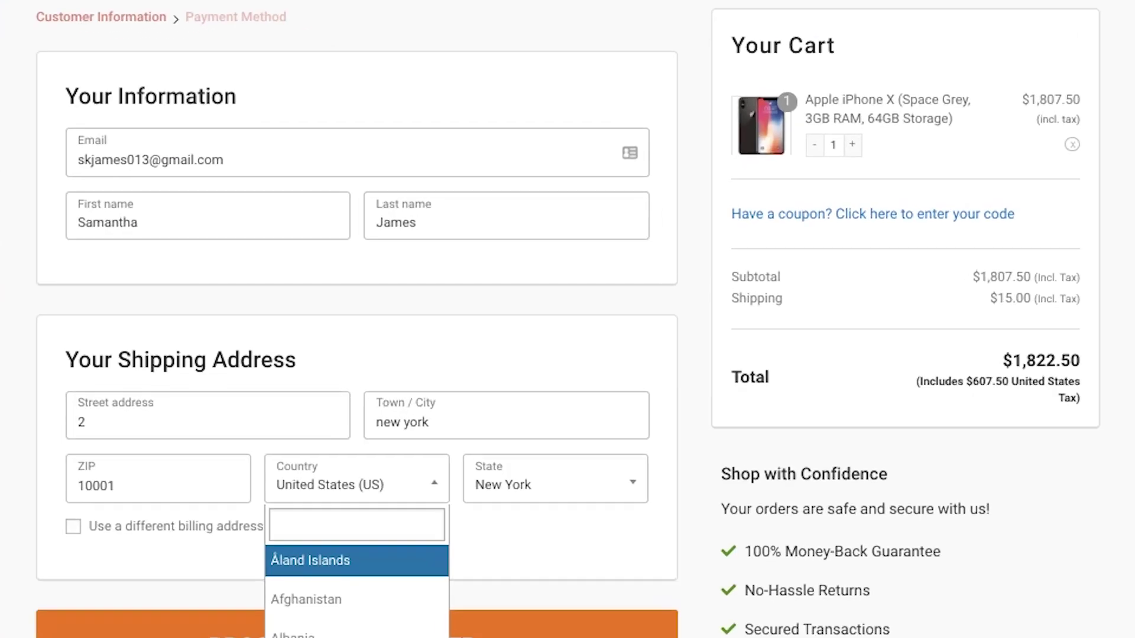
{"action": "scroll", "coordinate": [406, 246], "scroll_direction": "up", "scroll_amount": 2}
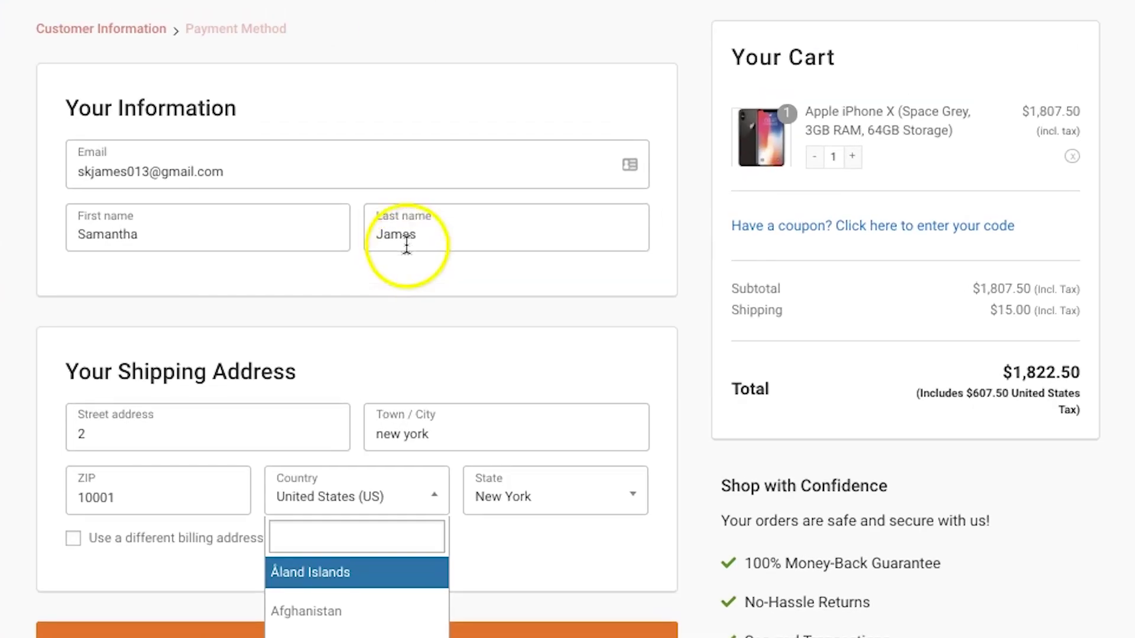
{"action": "left_click", "coordinate": [370, 126]}
{"action": "scroll", "coordinate": [367, 246], "scroll_direction": "down", "scroll_amount": 4}
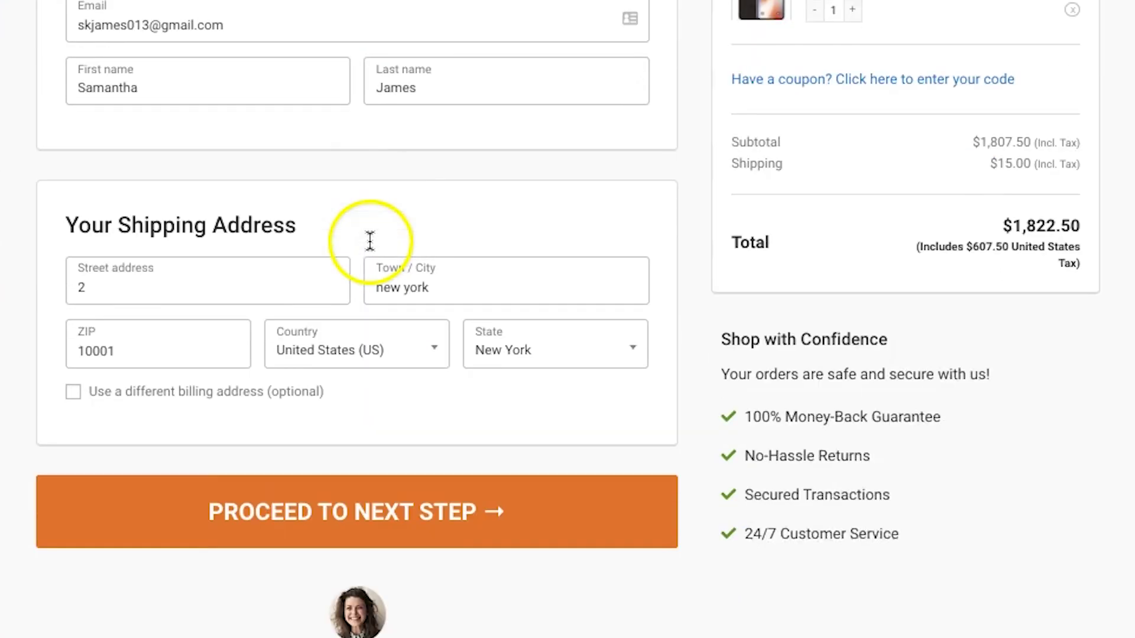
{"action": "left_click", "coordinate": [93, 273]}
{"action": "key", "text": "BackSpace"}
{"action": "type", "text": "2022"}
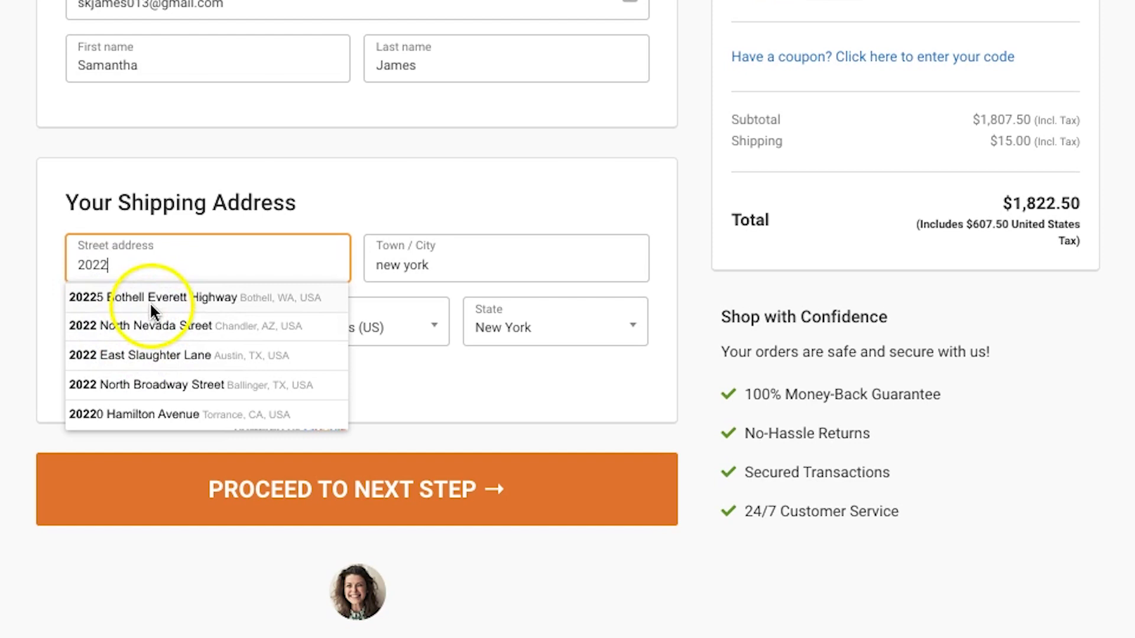
{"action": "scroll", "coordinate": [158, 346], "scroll_direction": "down", "scroll_amount": 1}
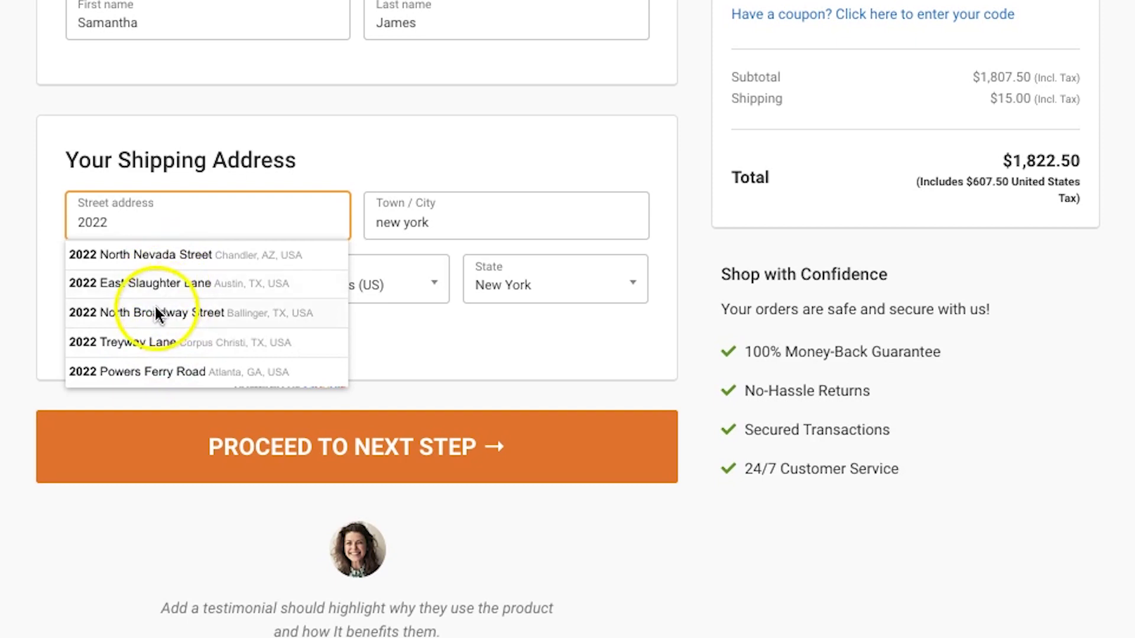
{"action": "left_click", "coordinate": [158, 313]}
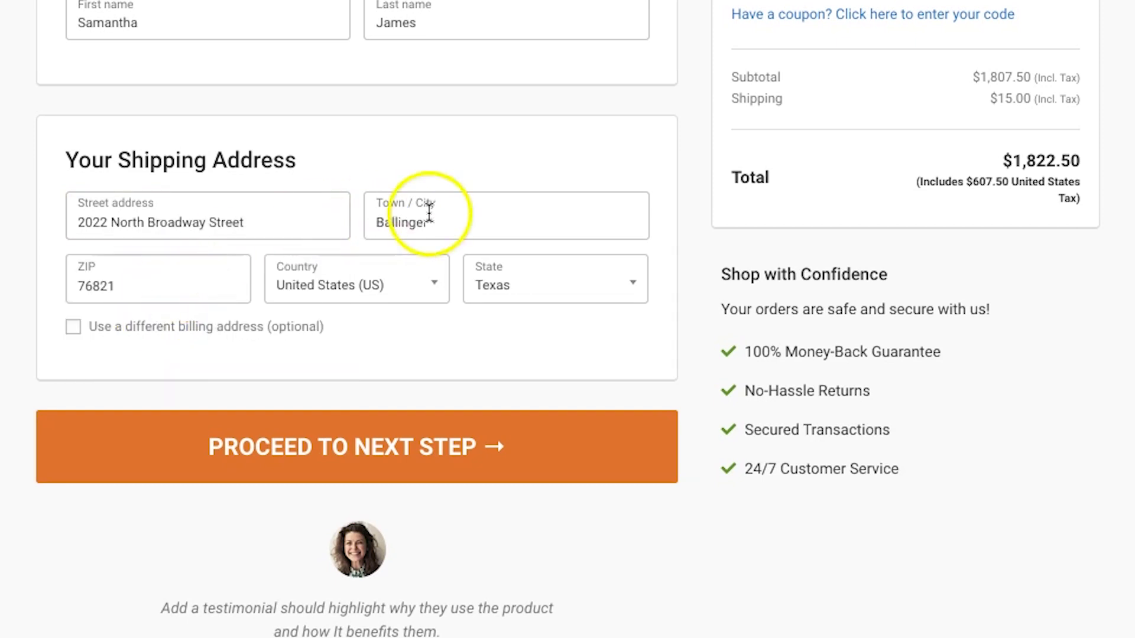
{"action": "left_click", "coordinate": [476, 221]}
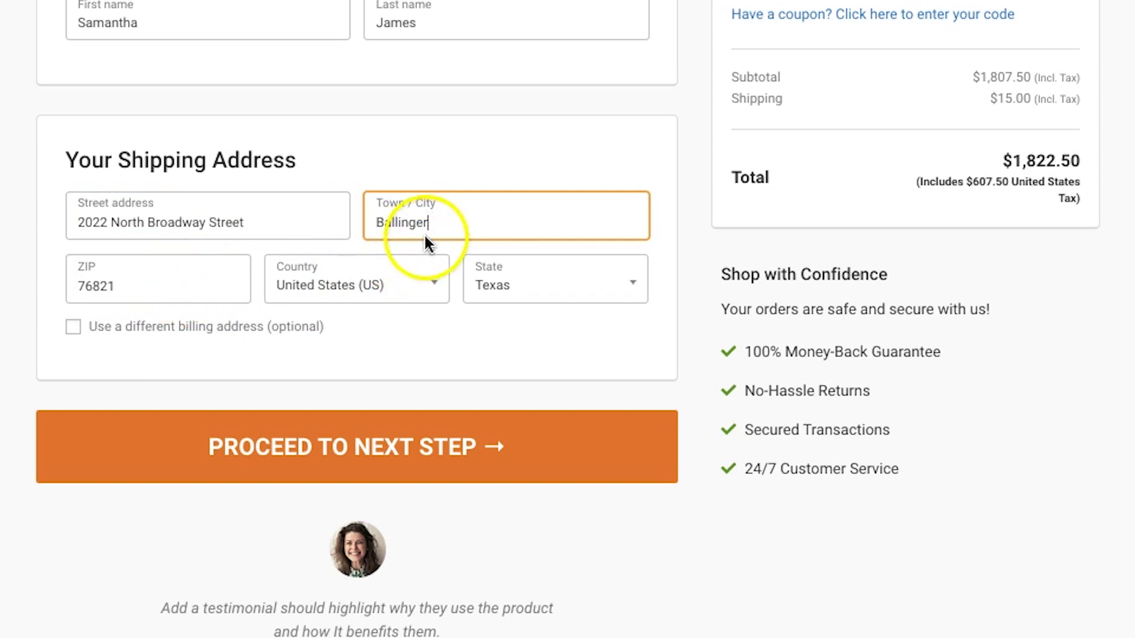
{"action": "scroll", "coordinate": [443, 303], "scroll_direction": "up", "scroll_amount": 1}
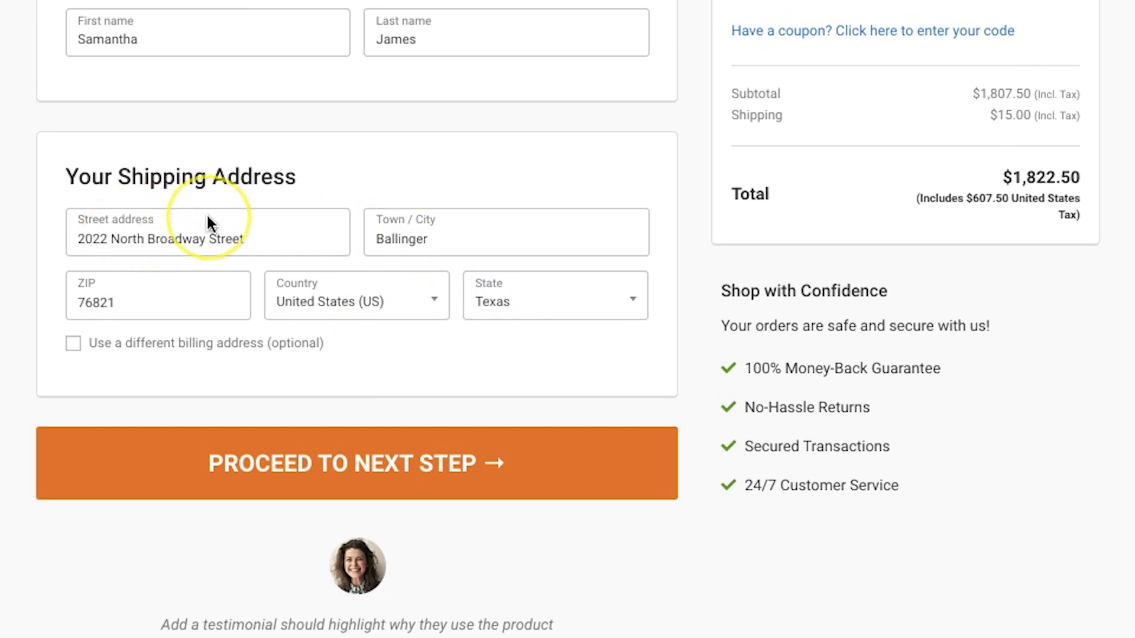
{"action": "left_click", "coordinate": [205, 243]}
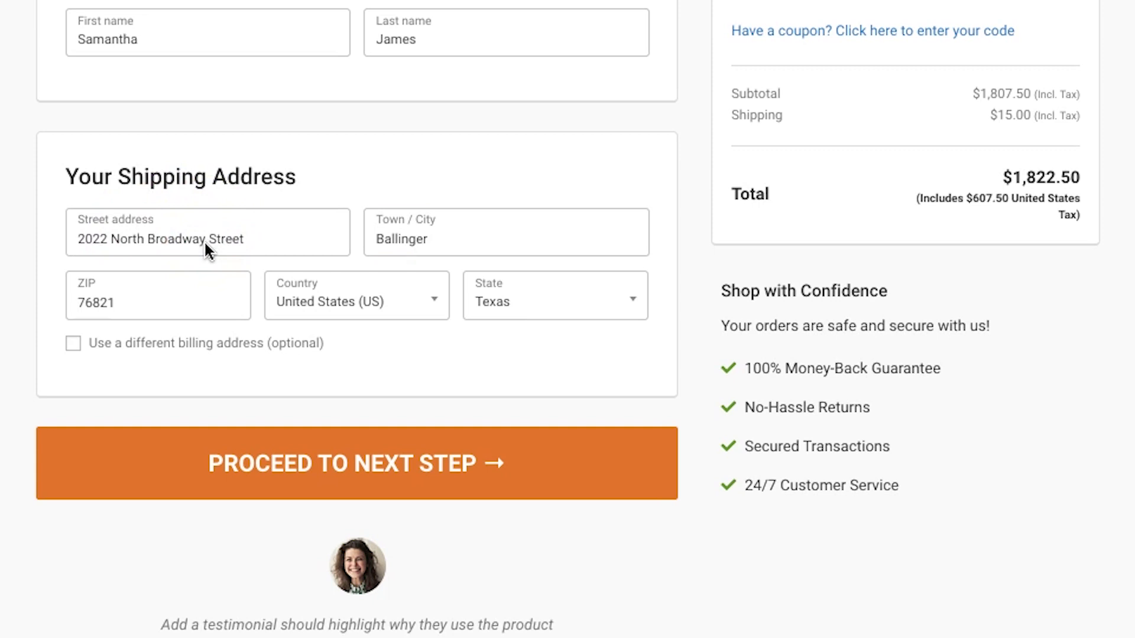
- Review the Auto Apply Coupons and Smart Buttons for Express Checkout settings in Optimizations
{"action": "left_click", "coordinate": [309, 96]}
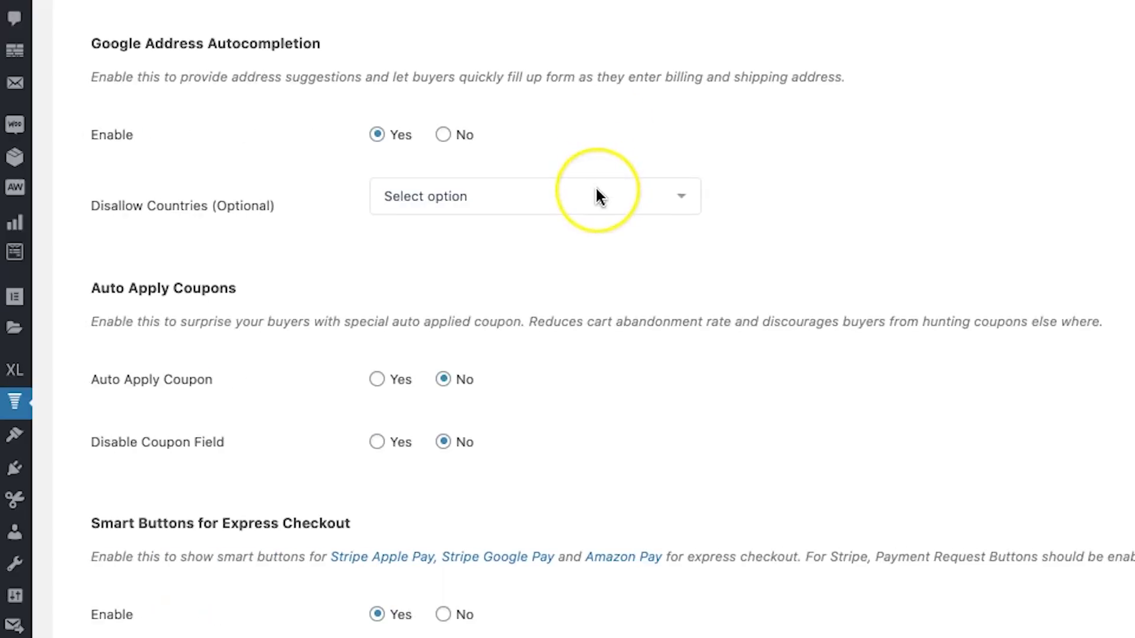
{"action": "scroll", "coordinate": [595, 195], "scroll_direction": "down", "scroll_amount": 2}
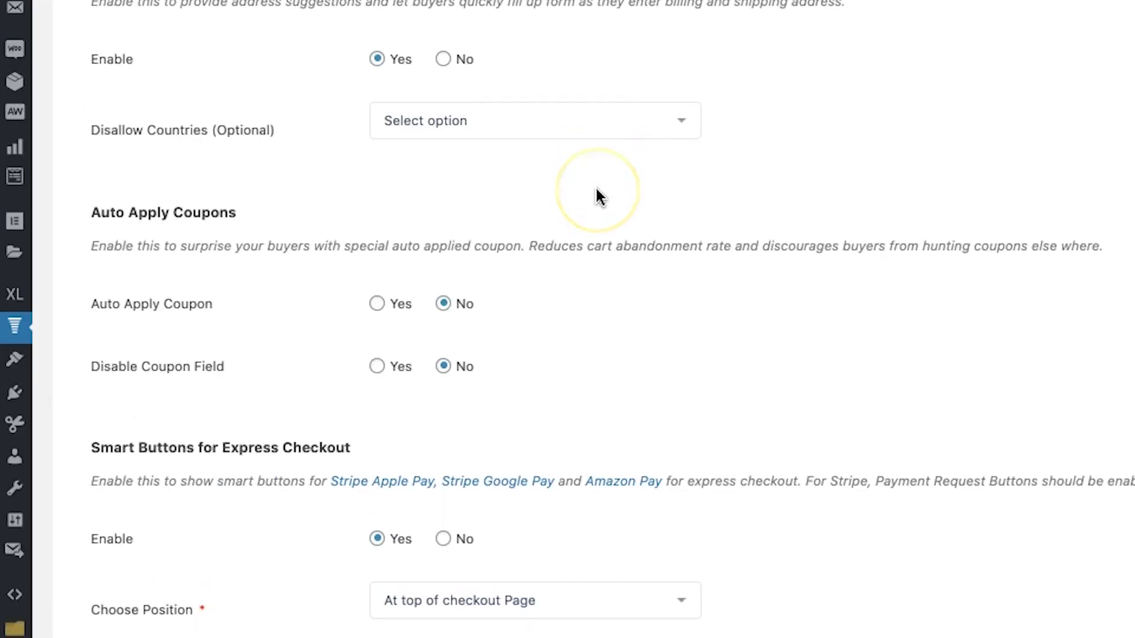
{"action": "scroll", "coordinate": [596, 191], "scroll_direction": "down", "scroll_amount": 5}
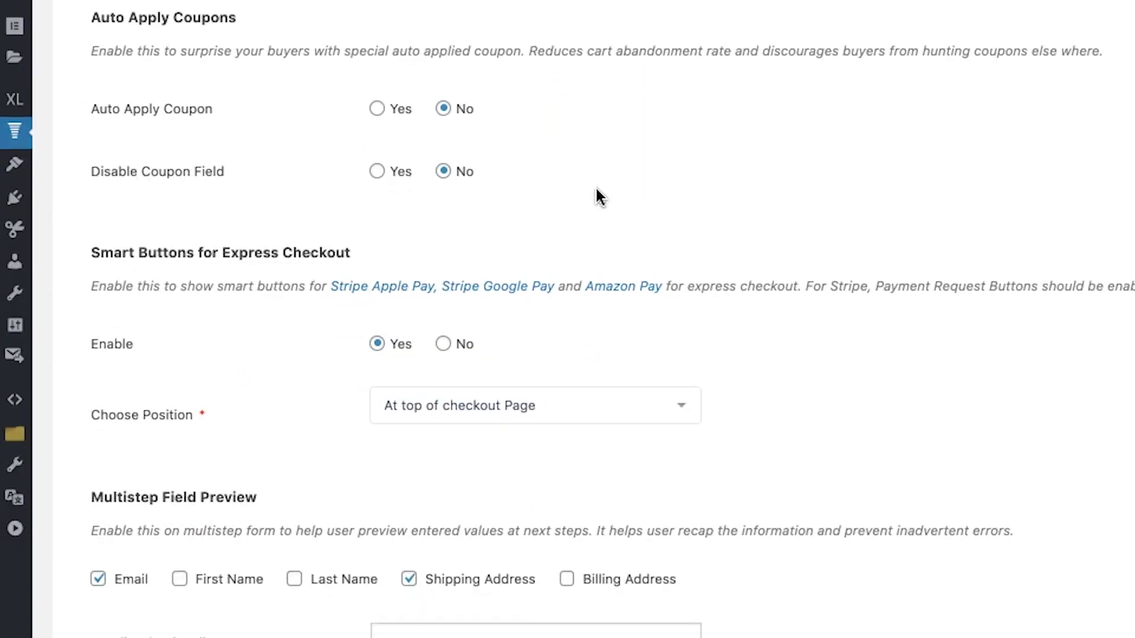
{"action": "scroll", "coordinate": [595, 189], "scroll_direction": "down", "scroll_amount": 1}
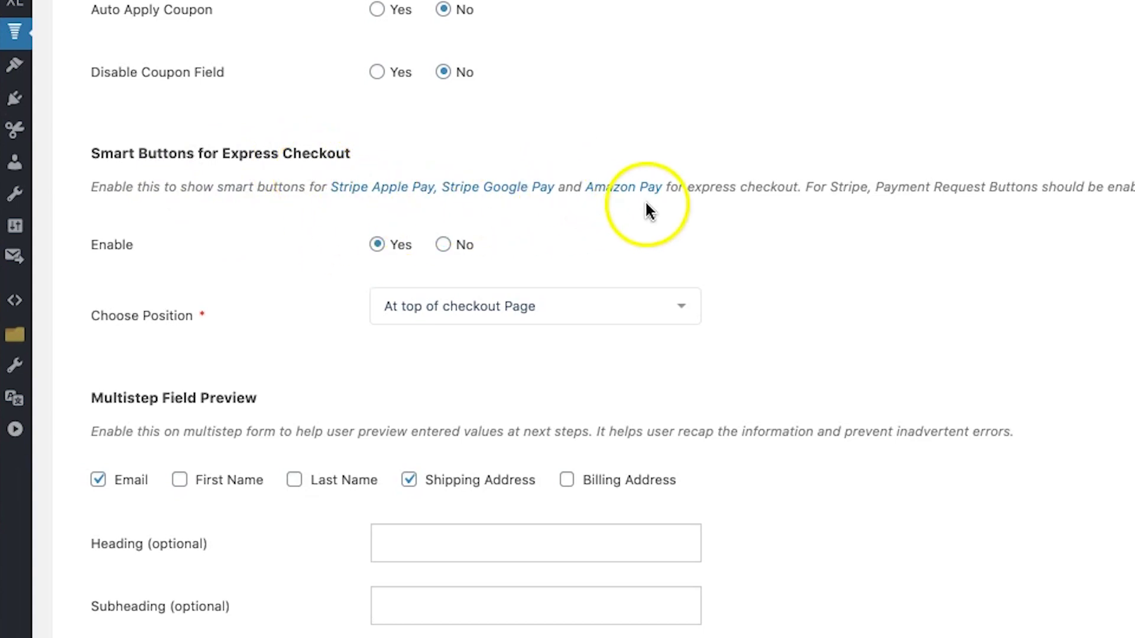
{"action": "scroll", "coordinate": [646, 211], "scroll_direction": "down", "scroll_amount": 1}
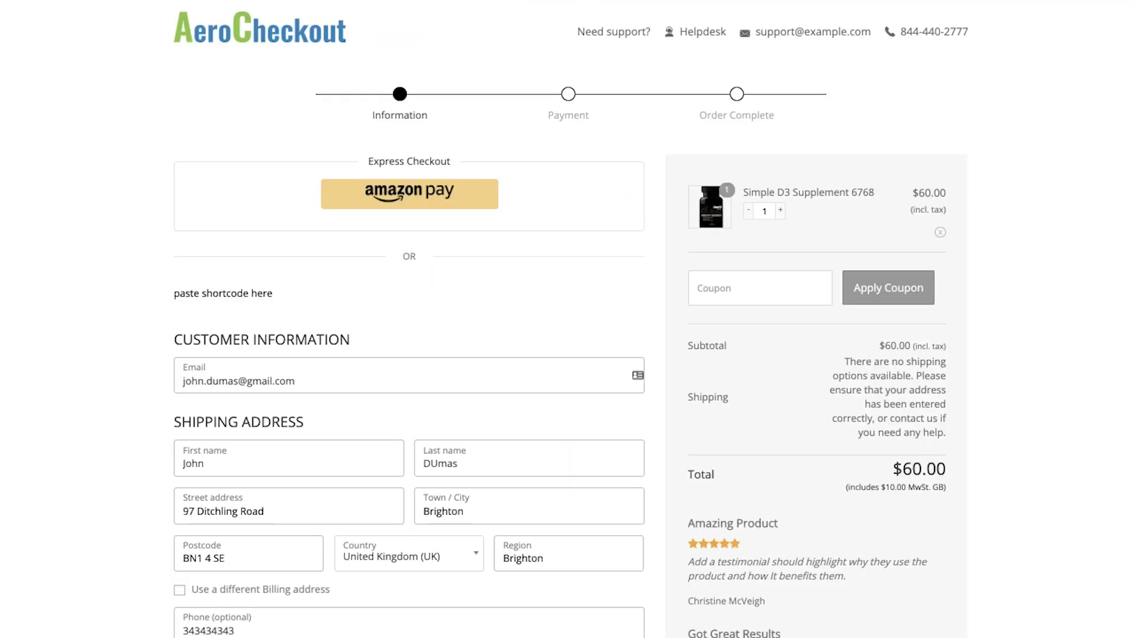
- Examine the Amazon Pay express checkout button above the form on the demo checkout page
{"action": "scroll", "coordinate": [573, 266], "scroll_direction": "down", "scroll_amount": 3}
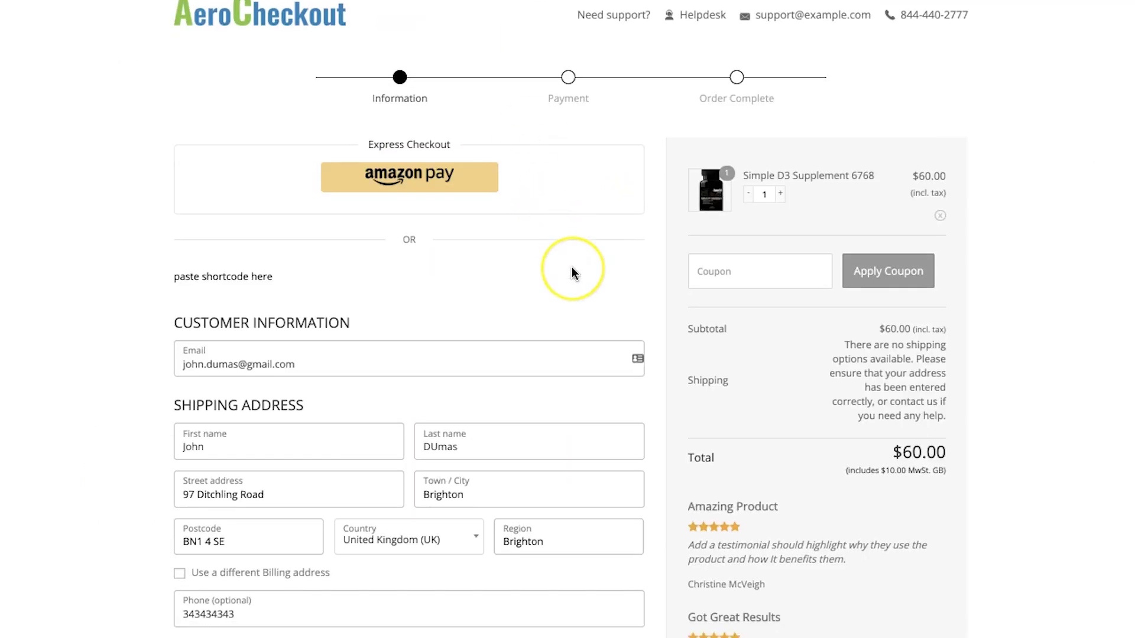
{"action": "scroll", "coordinate": [555, 292], "scroll_direction": "up", "scroll_amount": 3}
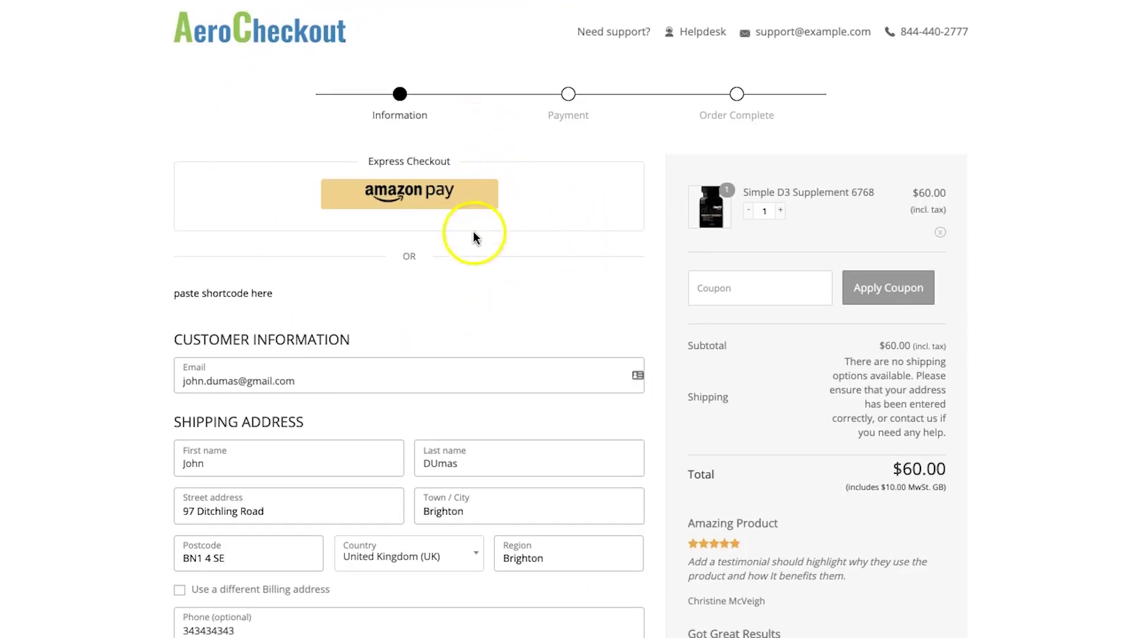
{"action": "left_click", "coordinate": [429, 198]}
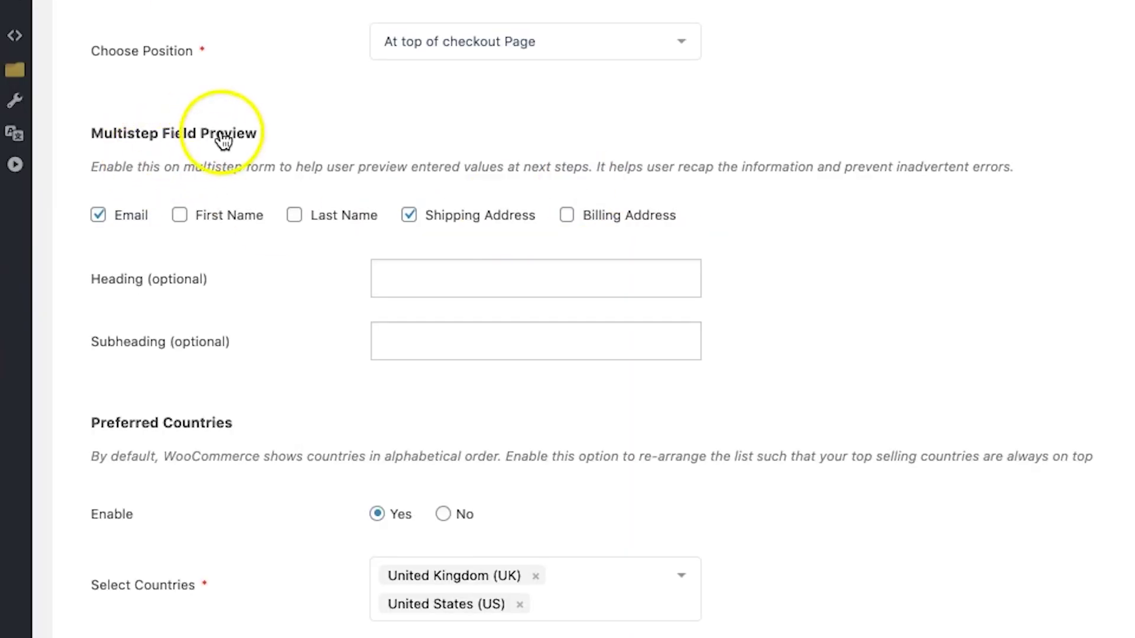
- Proceed to the checkout's payment step to examine the multistep field preview, and return to Customer Information by changing the email
{"action": "scroll", "coordinate": [278, 273], "scroll_direction": "down", "scroll_amount": 2}
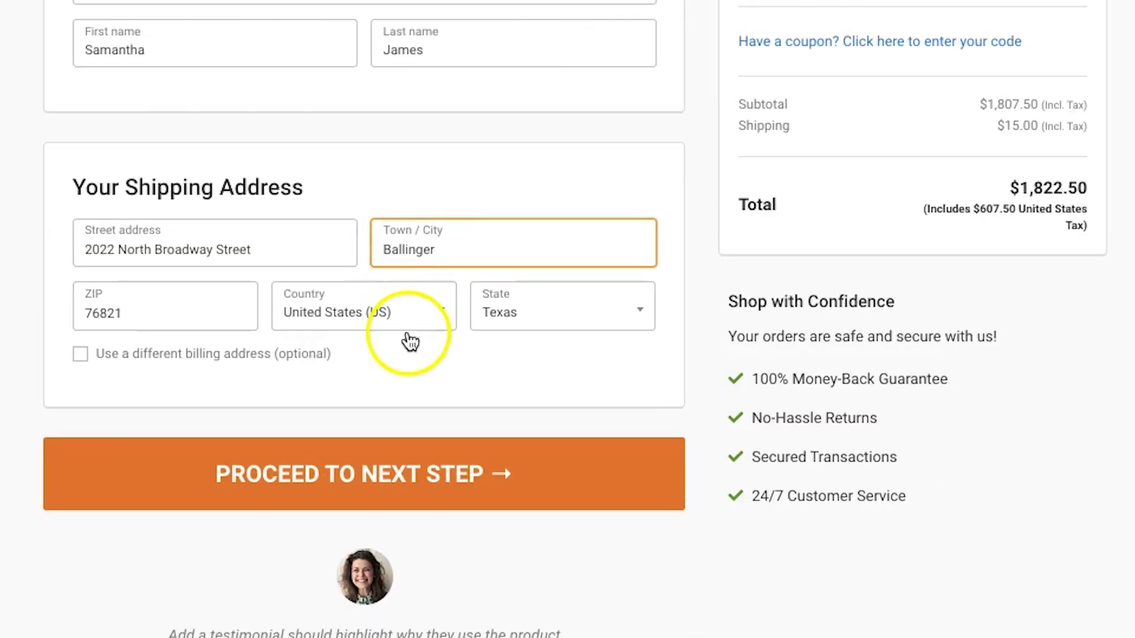
{"action": "scroll", "coordinate": [321, 83], "scroll_direction": "up", "scroll_amount": 1}
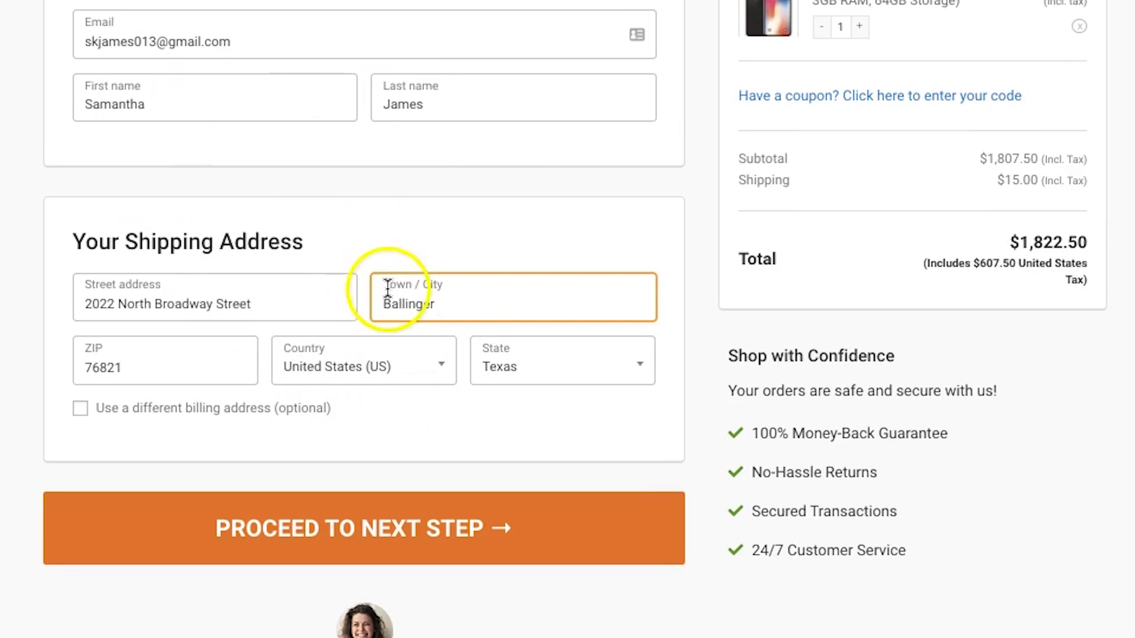
{"action": "left_click", "coordinate": [344, 524]}
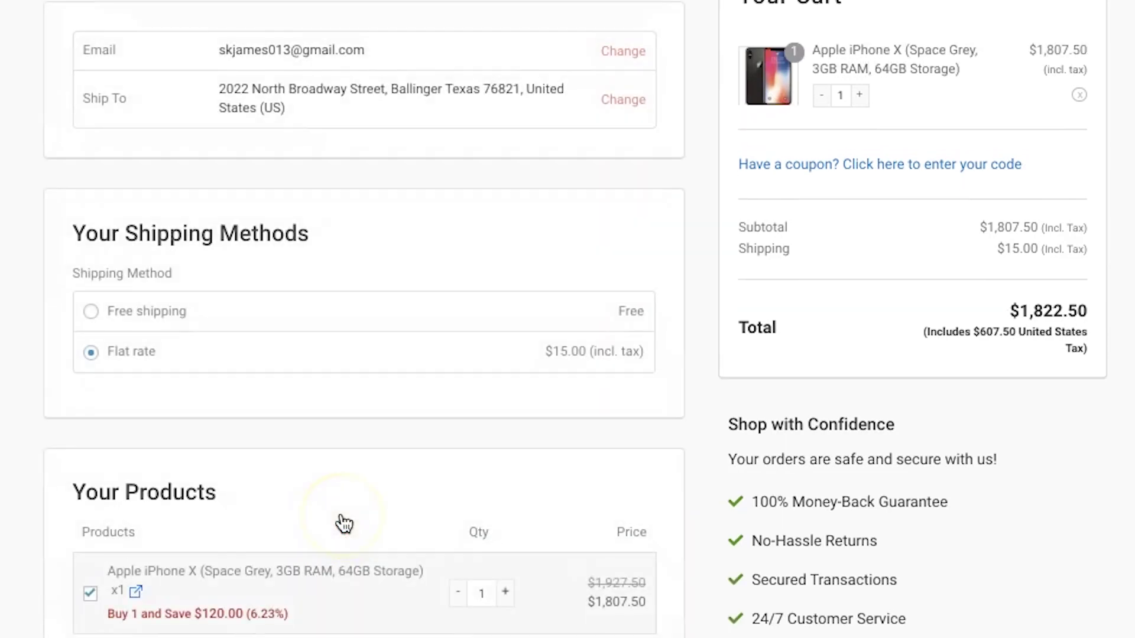
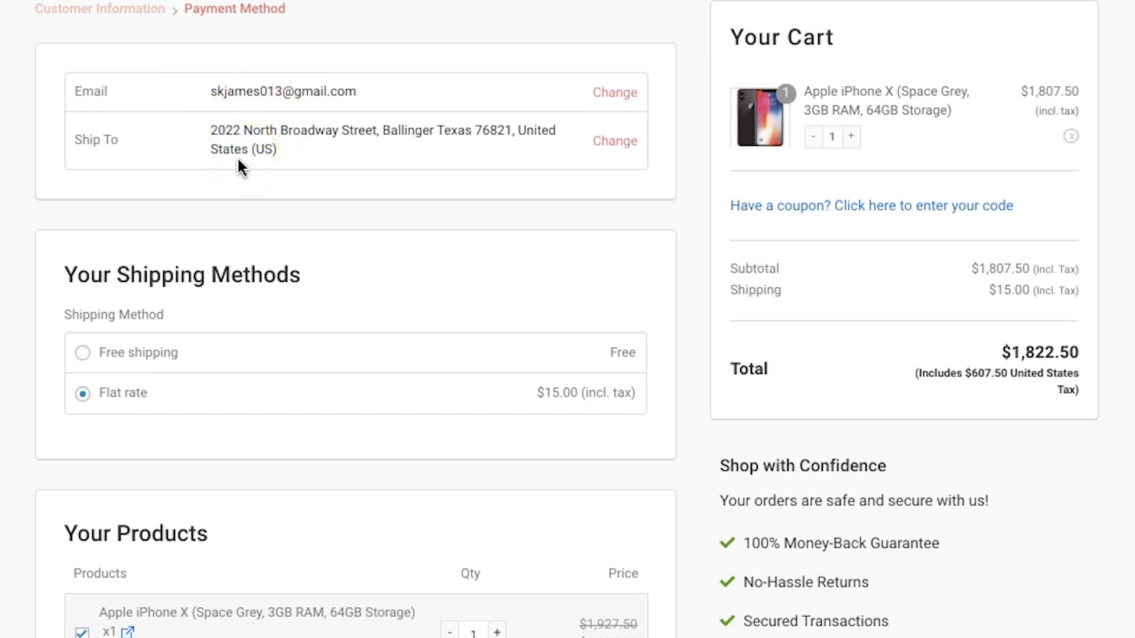
{"action": "left_click", "coordinate": [615, 94]}
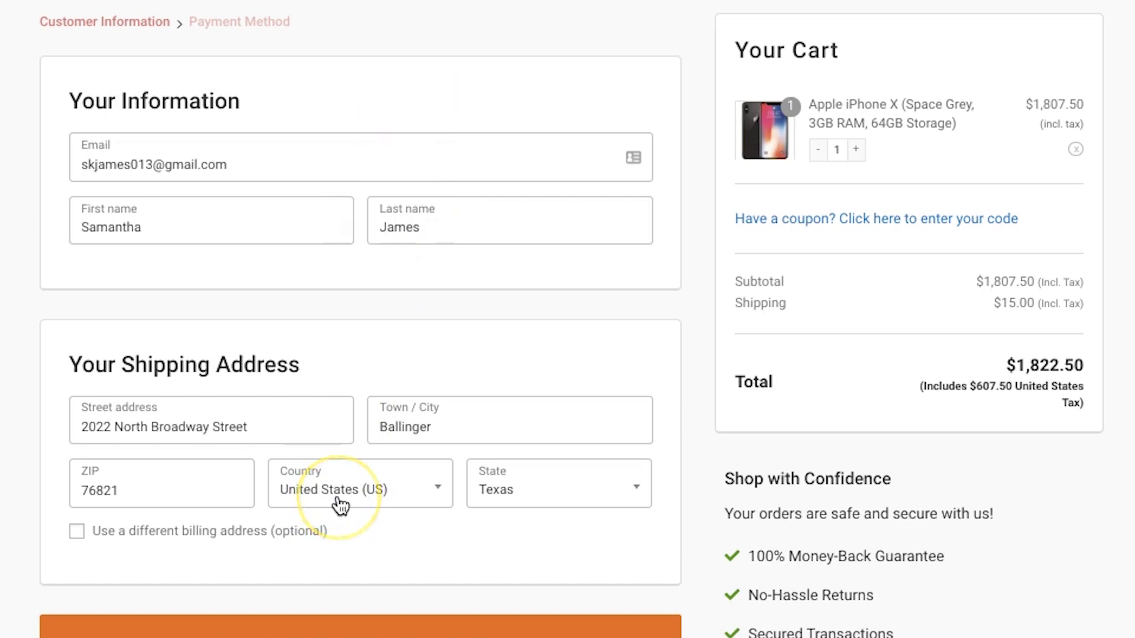
- Open the shipping address Country list and examine the order of preferred and remaining countries
{"action": "left_click", "coordinate": [341, 505]}
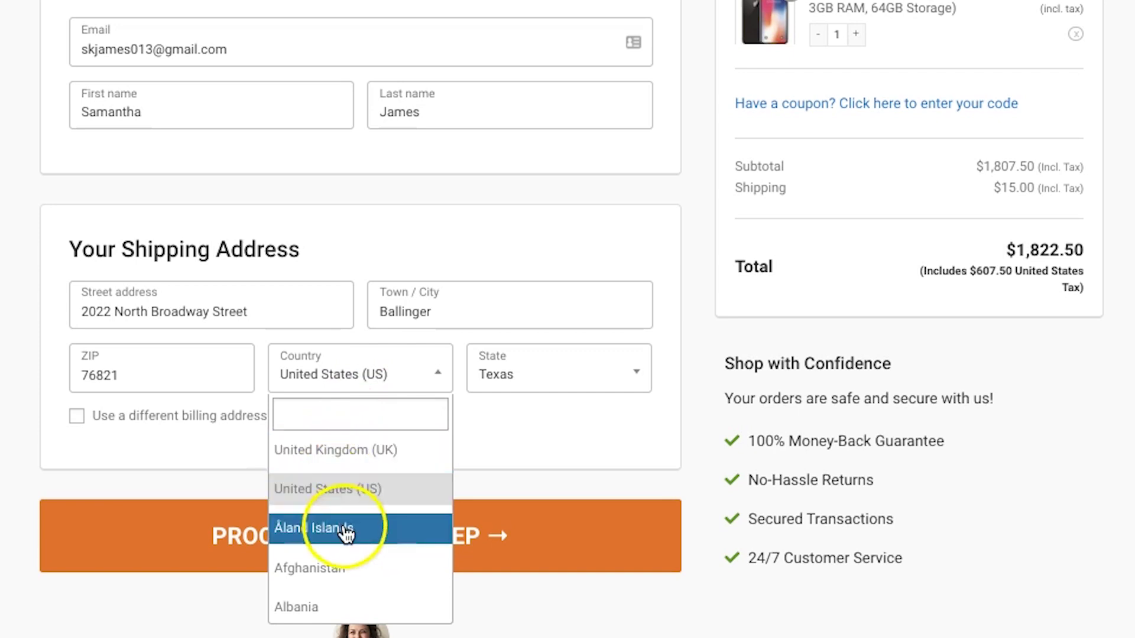
{"action": "scroll", "coordinate": [348, 534], "scroll_direction": "down", "scroll_amount": 1}
{"action": "scroll", "coordinate": [347, 534], "scroll_direction": "down", "scroll_amount": 8}
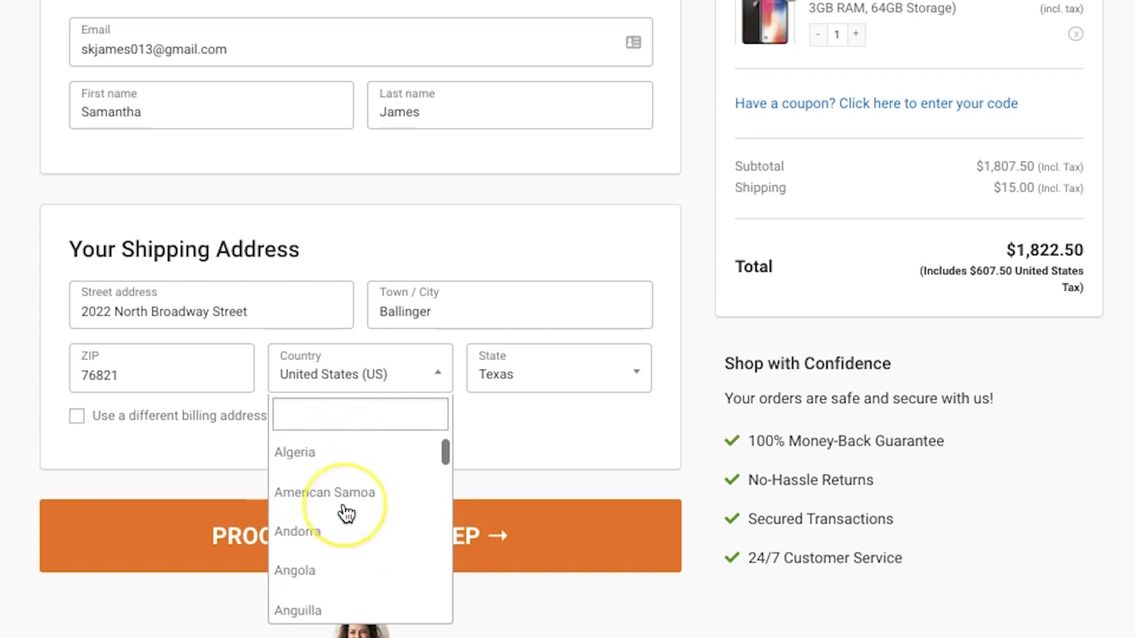
- Compare the preferred countries, United Kingdom (UK) and United States (US), with the other entries in the Country list
{"action": "scroll", "coordinate": [346, 513], "scroll_direction": "down", "scroll_amount": 4}
{"action": "scroll", "coordinate": [345, 511], "scroll_direction": "up", "scroll_amount": 12}
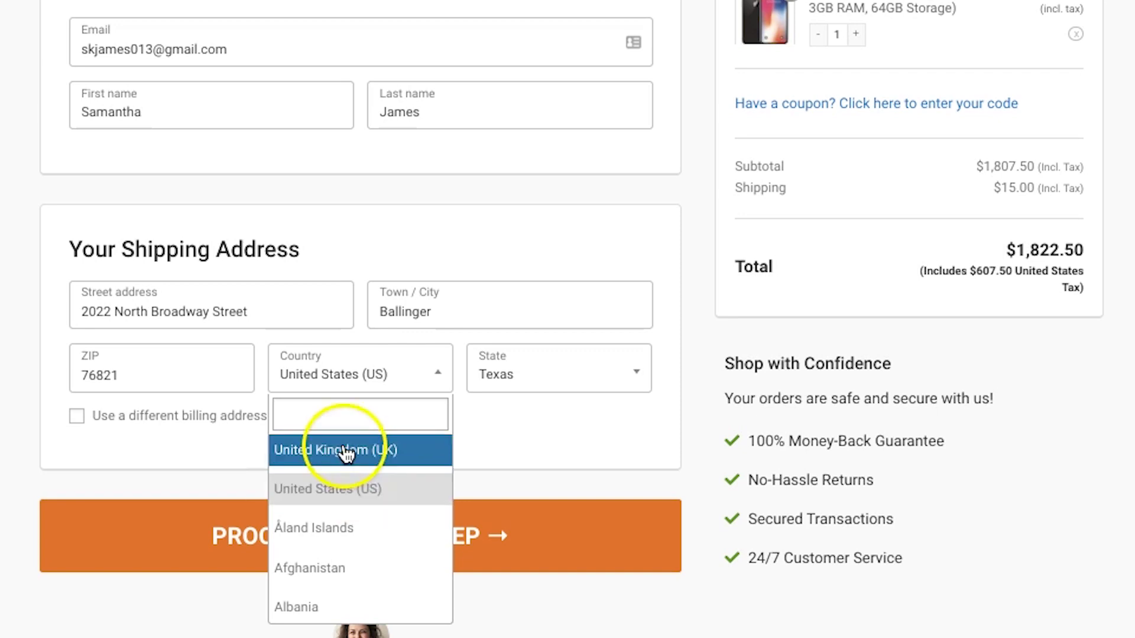
{"action": "scroll", "coordinate": [334, 536], "scroll_direction": "down", "scroll_amount": 2}
{"action": "scroll", "coordinate": [334, 536], "scroll_direction": "up", "scroll_amount": 3}
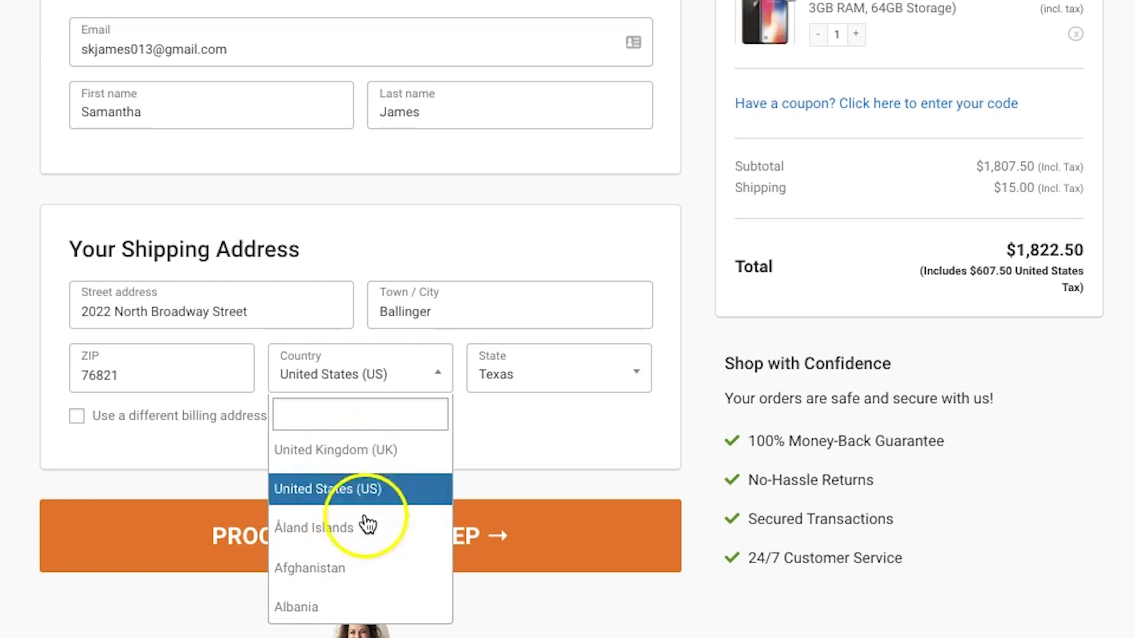
{"action": "scroll", "coordinate": [365, 524], "scroll_direction": "down", "scroll_amount": 5}
- Review the Optimizations settings from Prefill Form for Abandoned Users back to Google Address Autocompletion
{"action": "scroll", "coordinate": [367, 524], "scroll_direction": "down", "scroll_amount": 1}
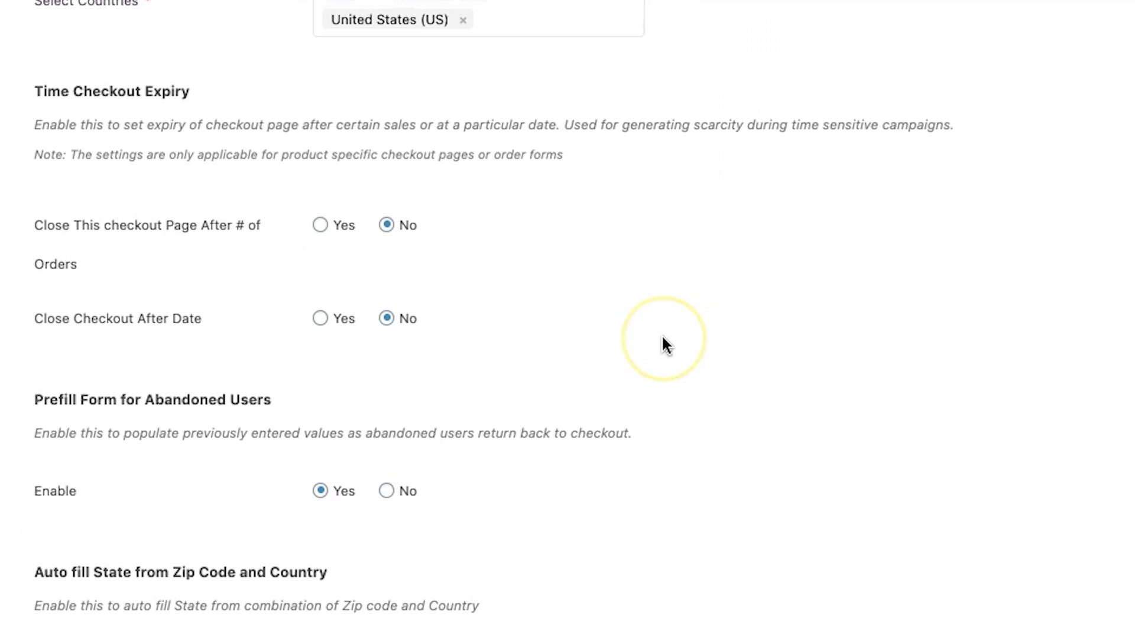
{"action": "scroll", "coordinate": [662, 335], "scroll_direction": "up", "scroll_amount": 7}
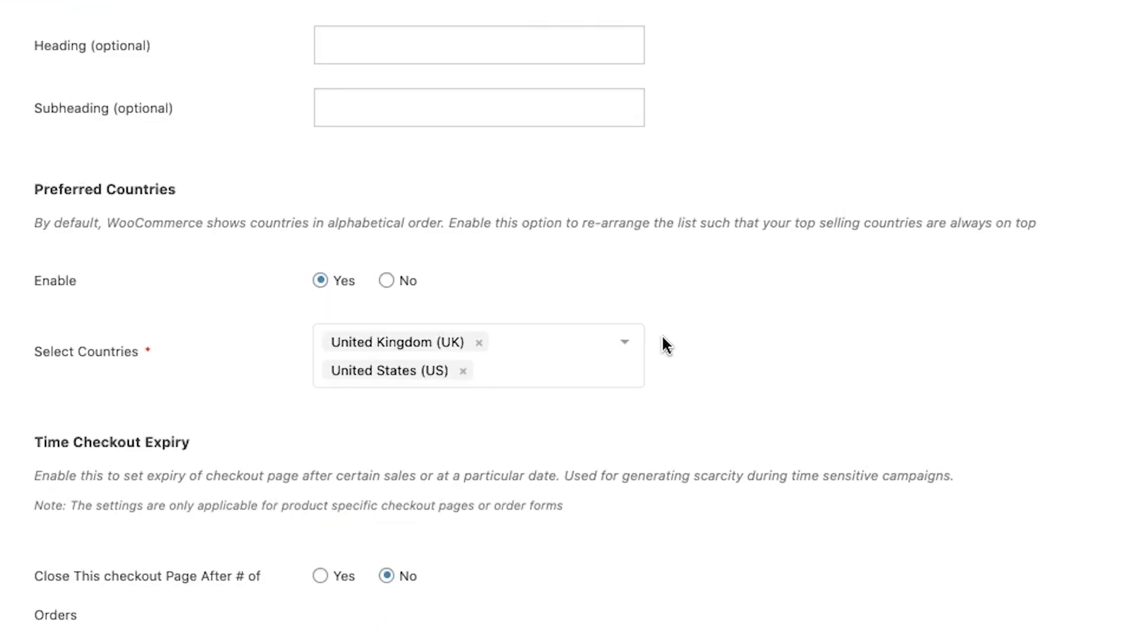
{"action": "scroll", "coordinate": [661, 334], "scroll_direction": "up", "scroll_amount": 9}
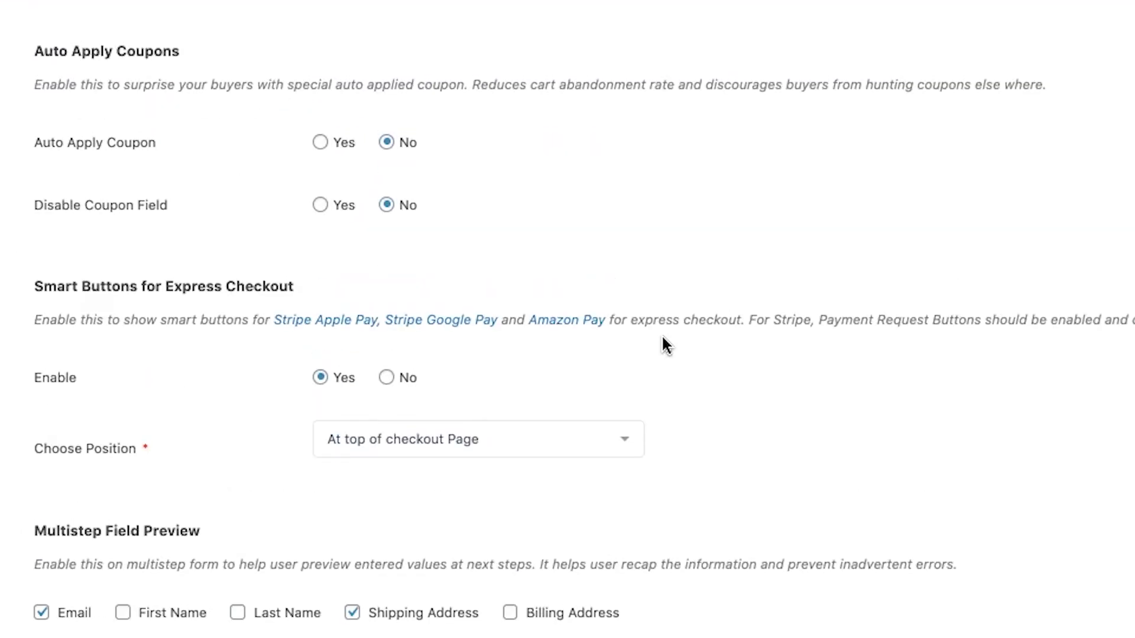
{"action": "scroll", "coordinate": [662, 334], "scroll_direction": "up", "scroll_amount": 4}
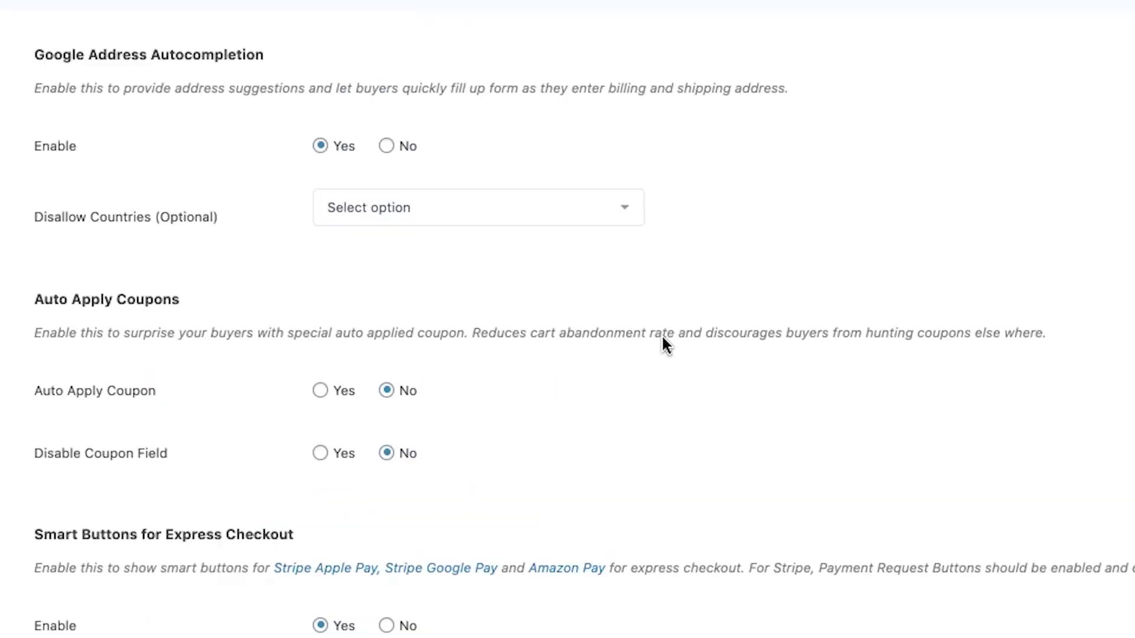
{"action": "scroll", "coordinate": [661, 334], "scroll_direction": "up", "scroll_amount": 2}
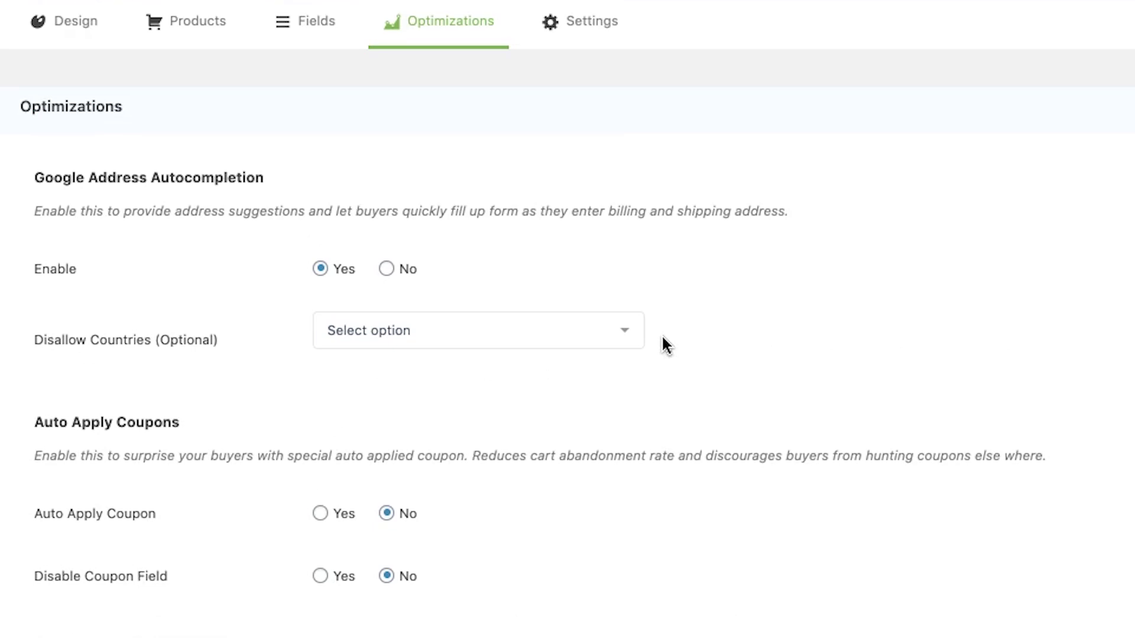
{"action": "scroll", "coordinate": [661, 334], "scroll_direction": "down", "scroll_amount": 1}
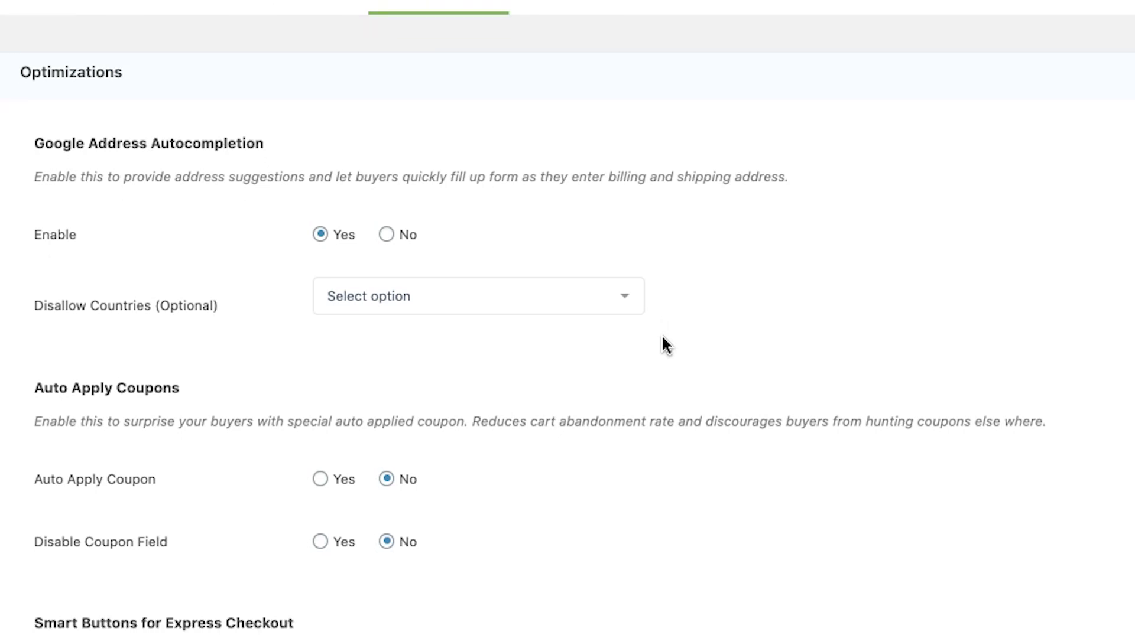
{"action": "scroll", "coordinate": [661, 334], "scroll_direction": "up", "scroll_amount": 1}
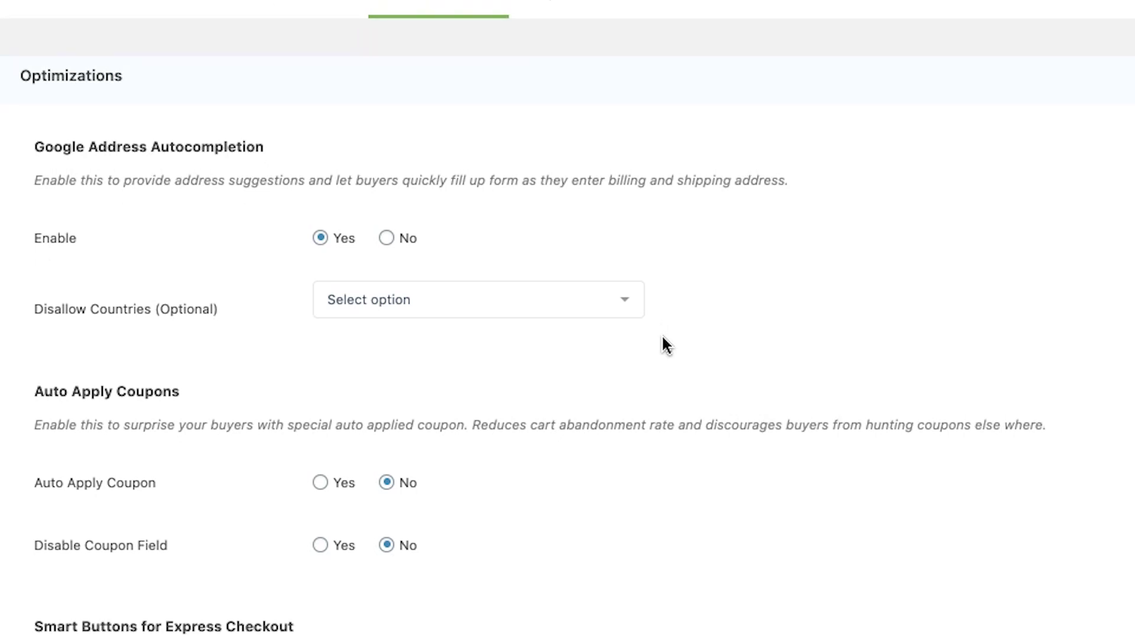
- Open the checkout form's Settings and review the Tracking and Analytics options for Facebook Pixel
{"action": "left_click", "coordinate": [549, 121]}
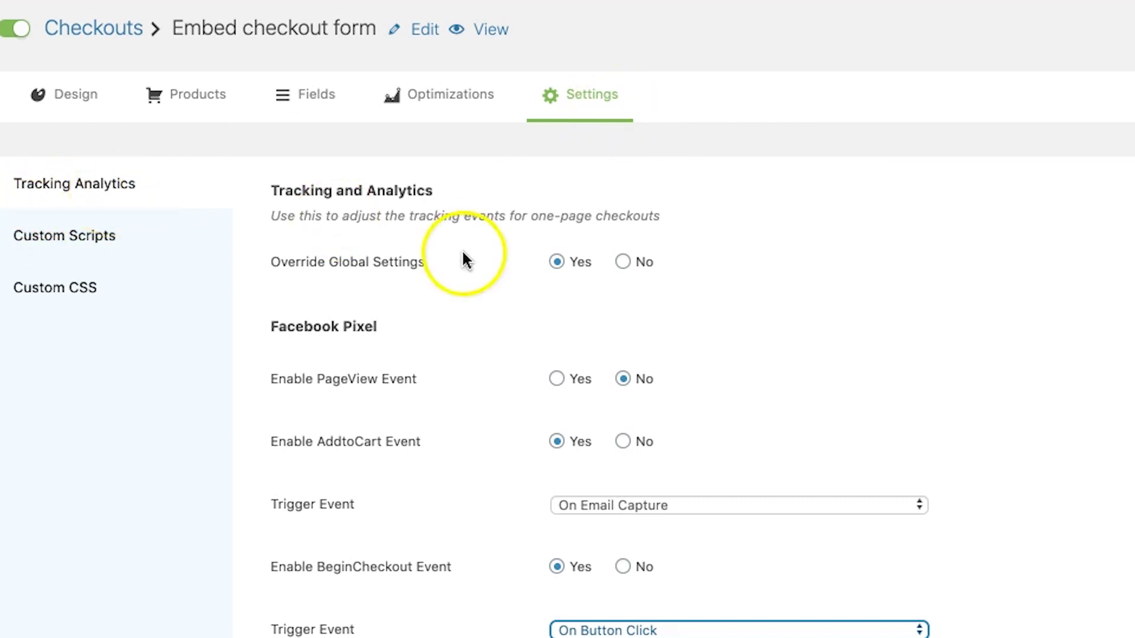
{"action": "left_click", "coordinate": [341, 281]}
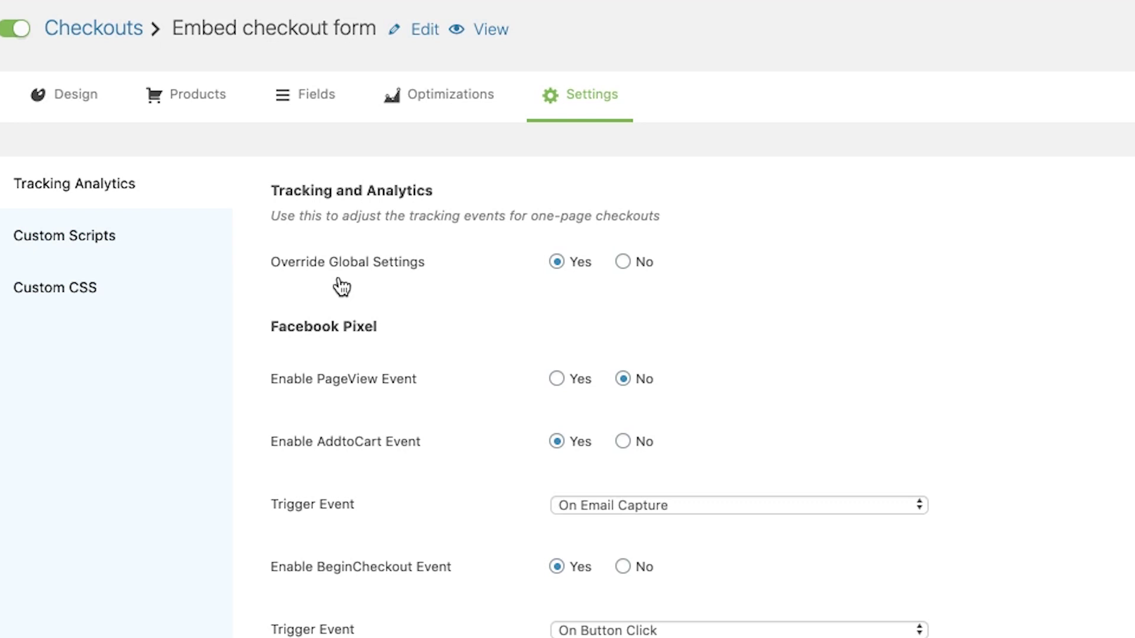
{"action": "scroll", "coordinate": [449, 308], "scroll_direction": "down", "scroll_amount": 2}
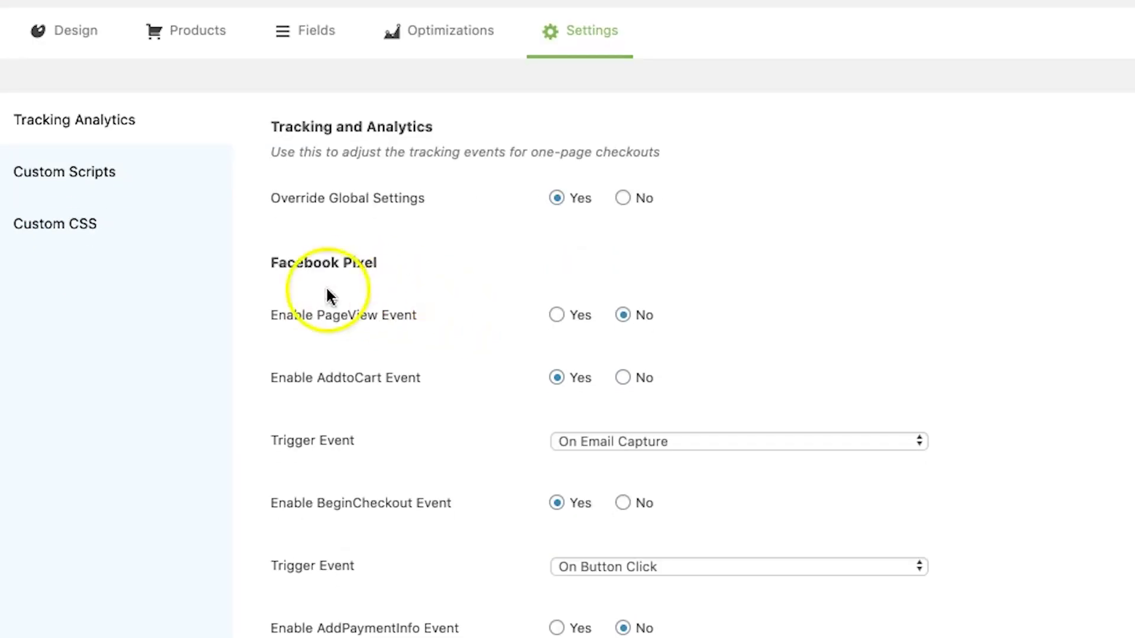
{"action": "scroll", "coordinate": [568, 320], "scroll_direction": "up", "scroll_amount": 1}
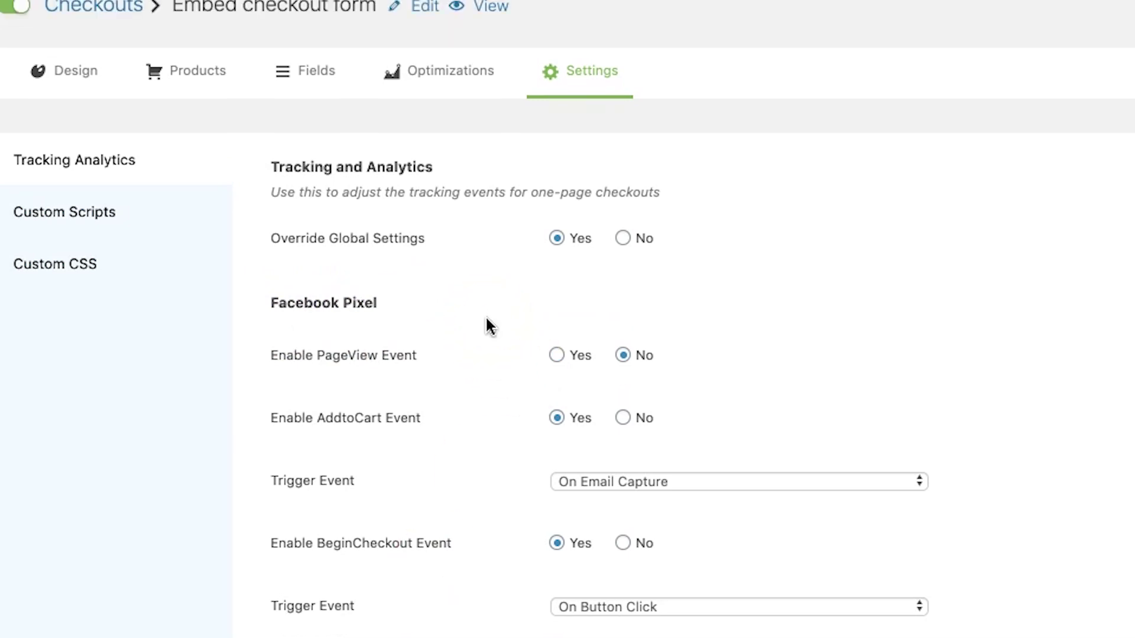
{"action": "scroll", "coordinate": [486, 319], "scroll_direction": "up", "scroll_amount": 1}
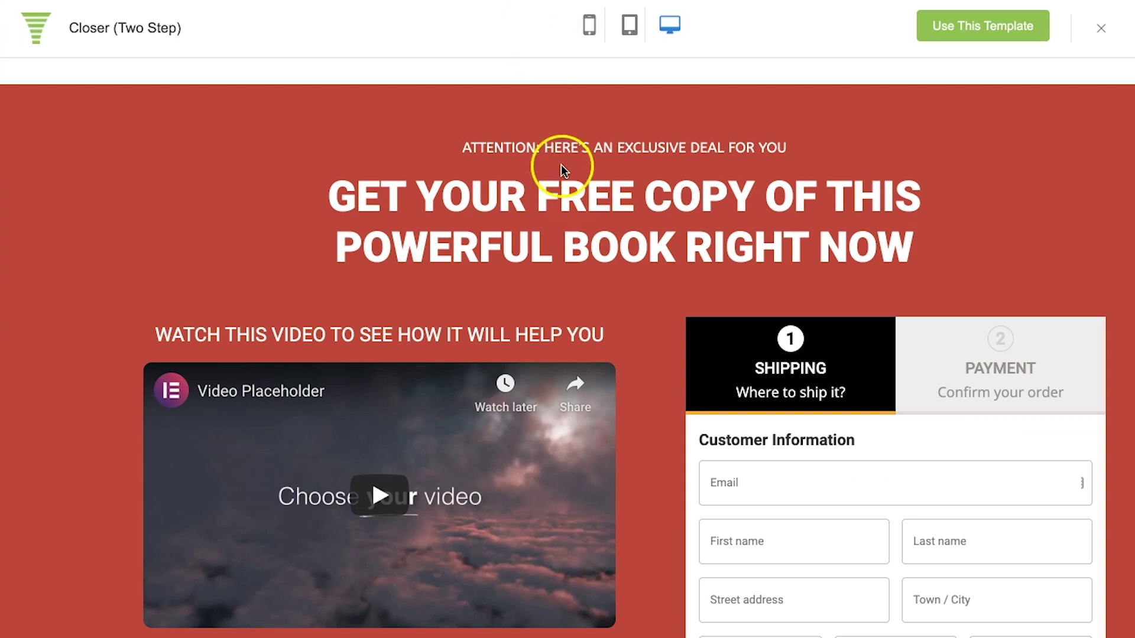
- Examine the Closer (Two Step) template preview, including its headline, video section and two-step checkout form
{"action": "scroll", "coordinate": [496, 172], "scroll_direction": "down", "scroll_amount": 3}
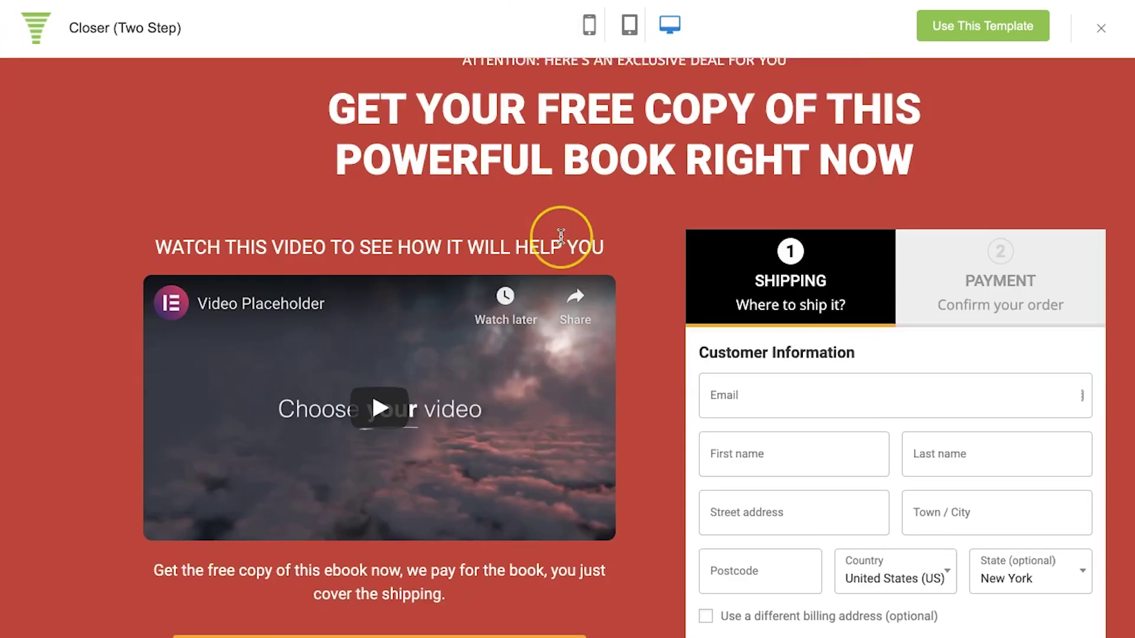
{"action": "scroll", "coordinate": [561, 236], "scroll_direction": "down", "scroll_amount": 8}
{"action": "scroll", "coordinate": [561, 237], "scroll_direction": "up", "scroll_amount": 12}
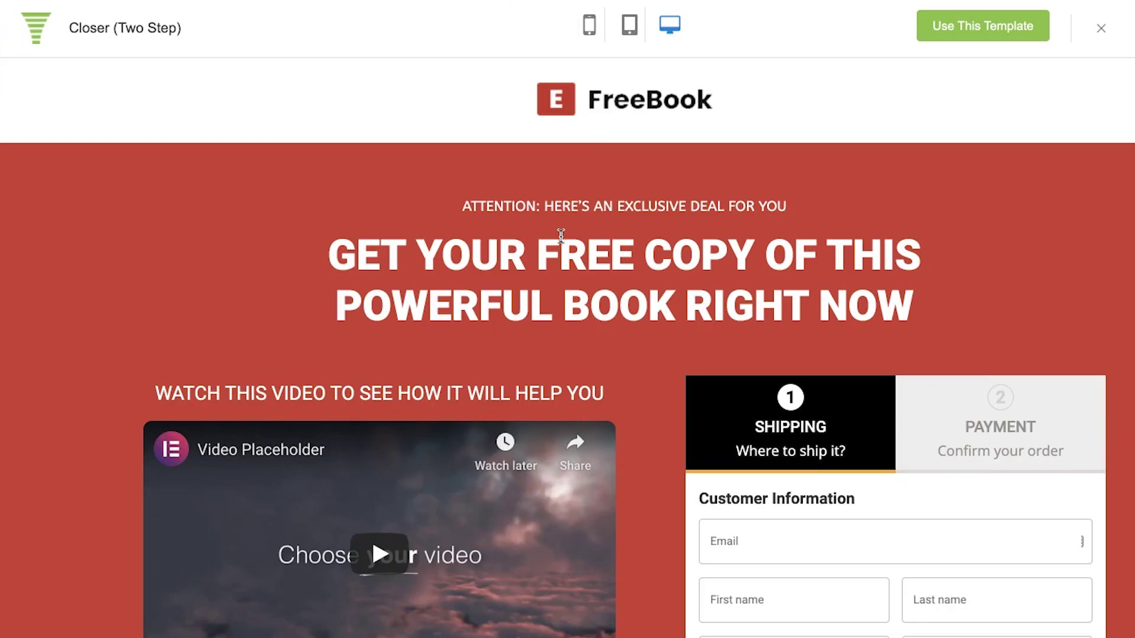
{"action": "scroll", "coordinate": [560, 236], "scroll_direction": "down", "scroll_amount": 2}
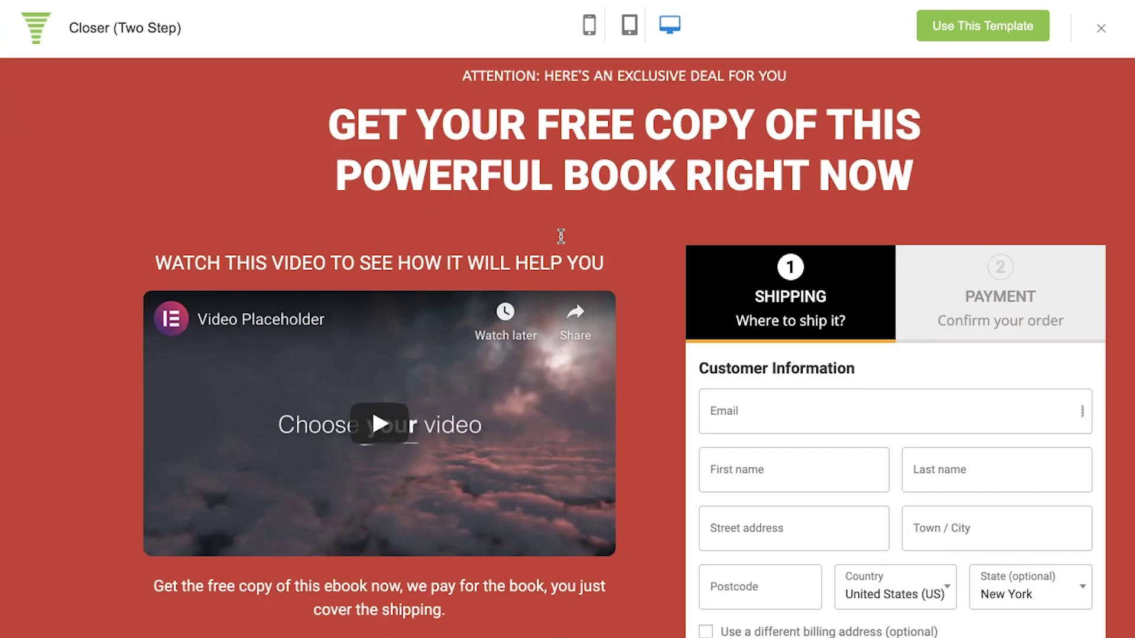
{"action": "scroll", "coordinate": [561, 237], "scroll_direction": "down", "scroll_amount": 1}
{"action": "scroll", "coordinate": [1041, 296], "scroll_direction": "down", "scroll_amount": 5}
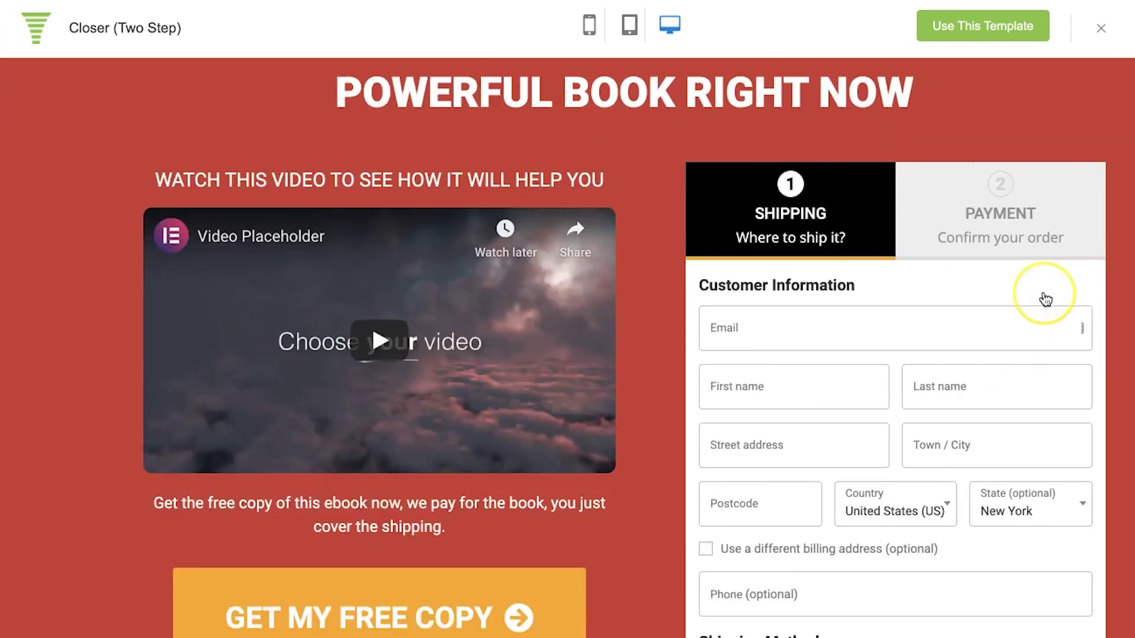
{"action": "scroll", "coordinate": [1041, 298], "scroll_direction": "down", "scroll_amount": 2}
{"action": "scroll", "coordinate": [1041, 298], "scroll_direction": "up", "scroll_amount": 4}
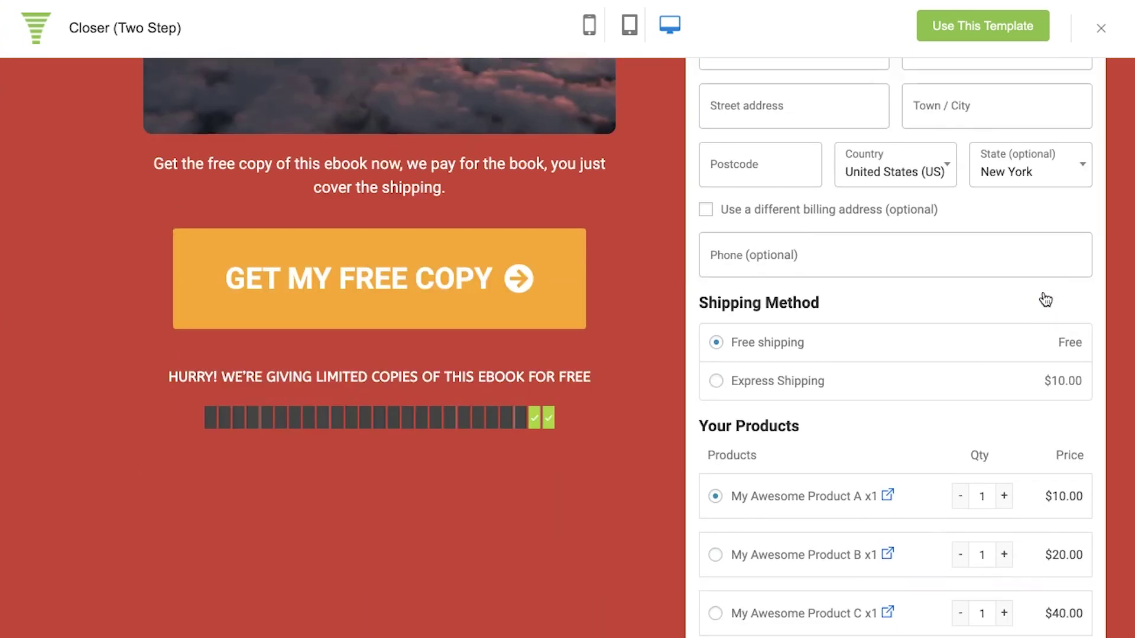
{"action": "left_click", "coordinate": [779, 116]}
{"action": "scroll", "coordinate": [779, 148], "scroll_direction": "up", "scroll_amount": 1}
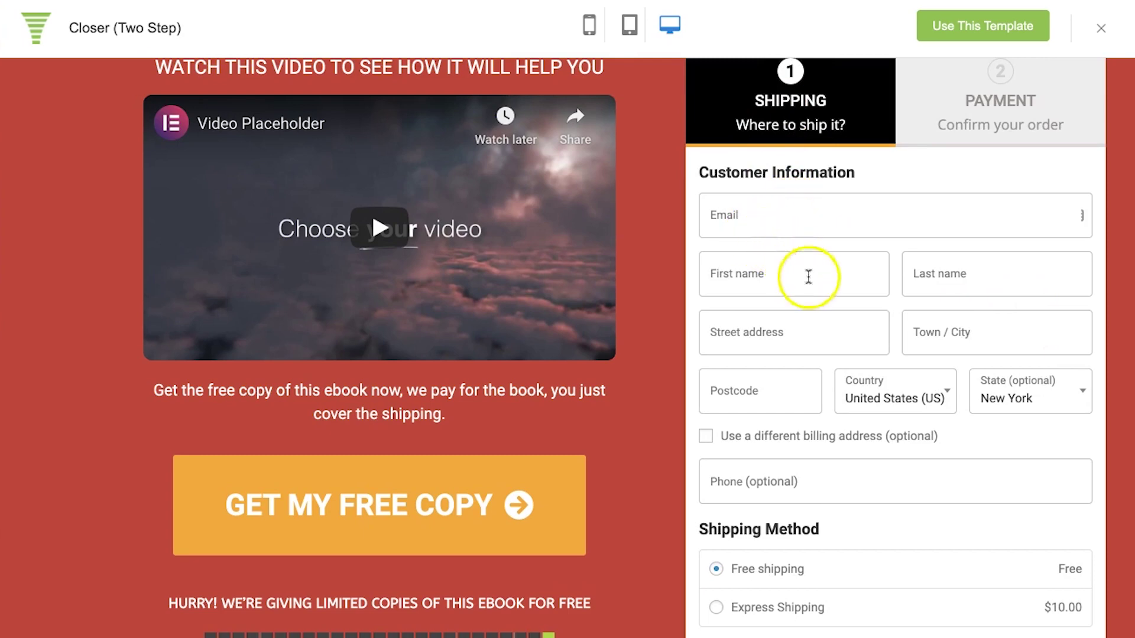
- Inspect the customer information, shipping method and product sections in the template's first checkout step
{"action": "scroll", "coordinate": [803, 268], "scroll_direction": "down", "scroll_amount": 5}
{"action": "scroll", "coordinate": [902, 406], "scroll_direction": "up", "scroll_amount": 2}
{"action": "scroll", "coordinate": [905, 453], "scroll_direction": "up", "scroll_amount": 4}
{"action": "scroll", "coordinate": [932, 215], "scroll_direction": "down", "scroll_amount": 3}
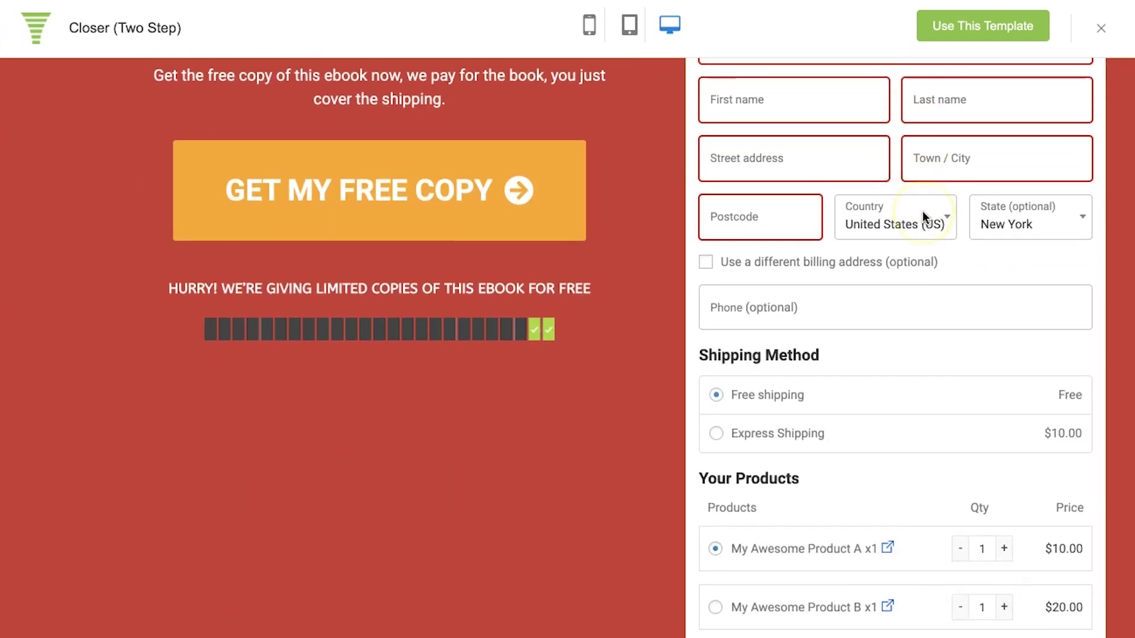
{"action": "scroll", "coordinate": [925, 216], "scroll_direction": "down", "scroll_amount": 1}
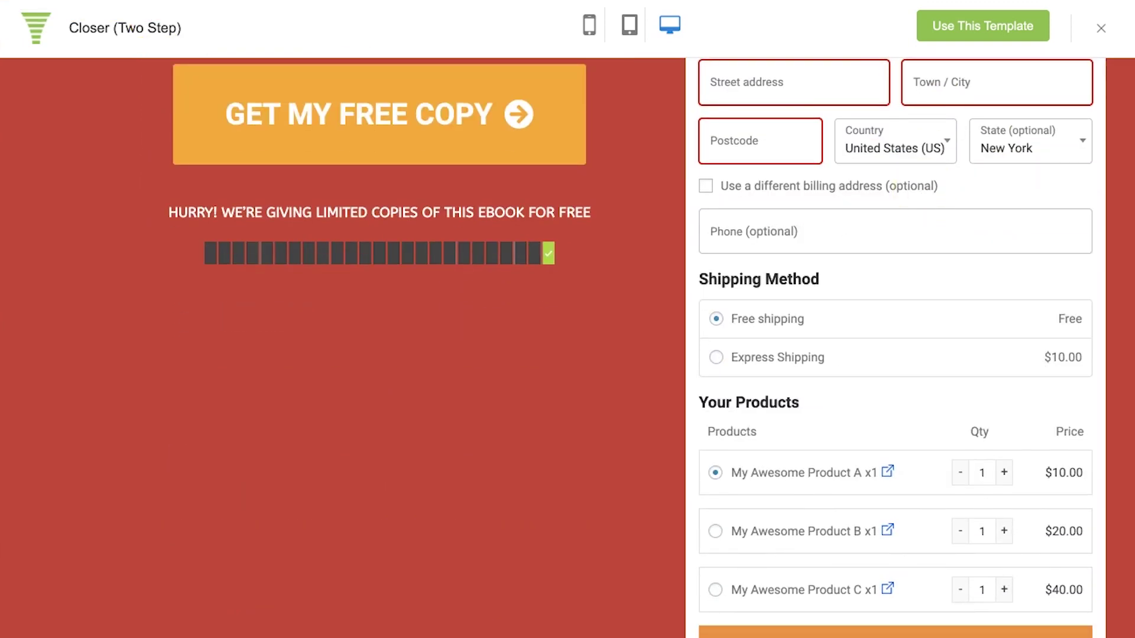
{"action": "scroll", "coordinate": [636, 423], "scroll_direction": "up", "scroll_amount": 6}
{"action": "scroll", "coordinate": [729, 370], "scroll_direction": "down", "scroll_amount": 2}
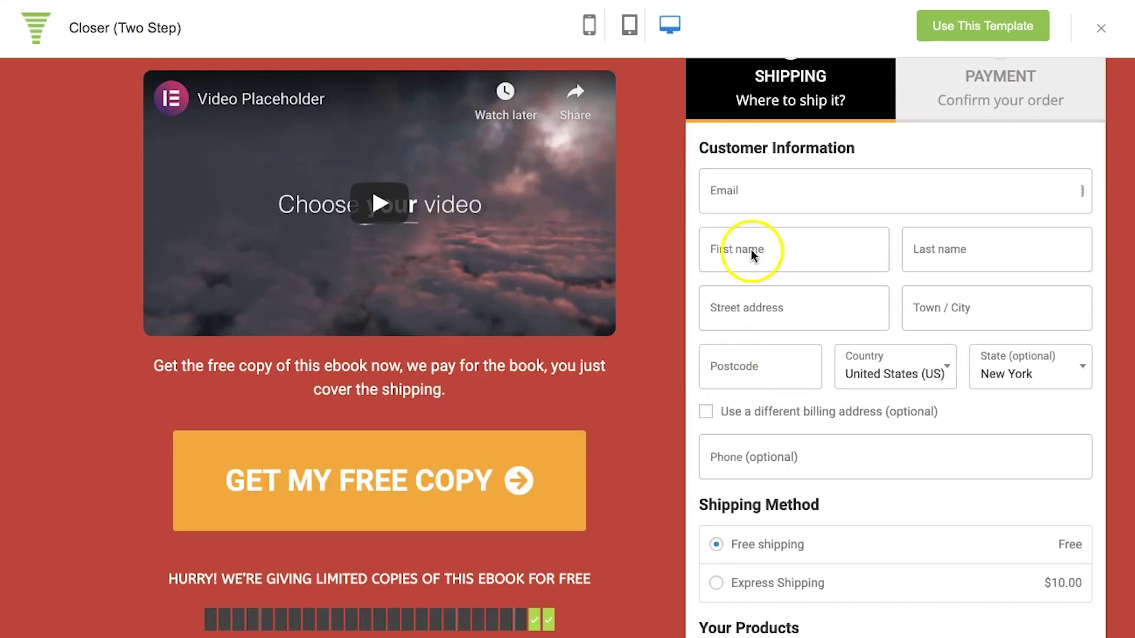
- Activate the Email field in the template preview, leave it empty, and check the form's shipping and product options
{"action": "left_click", "coordinate": [729, 196]}
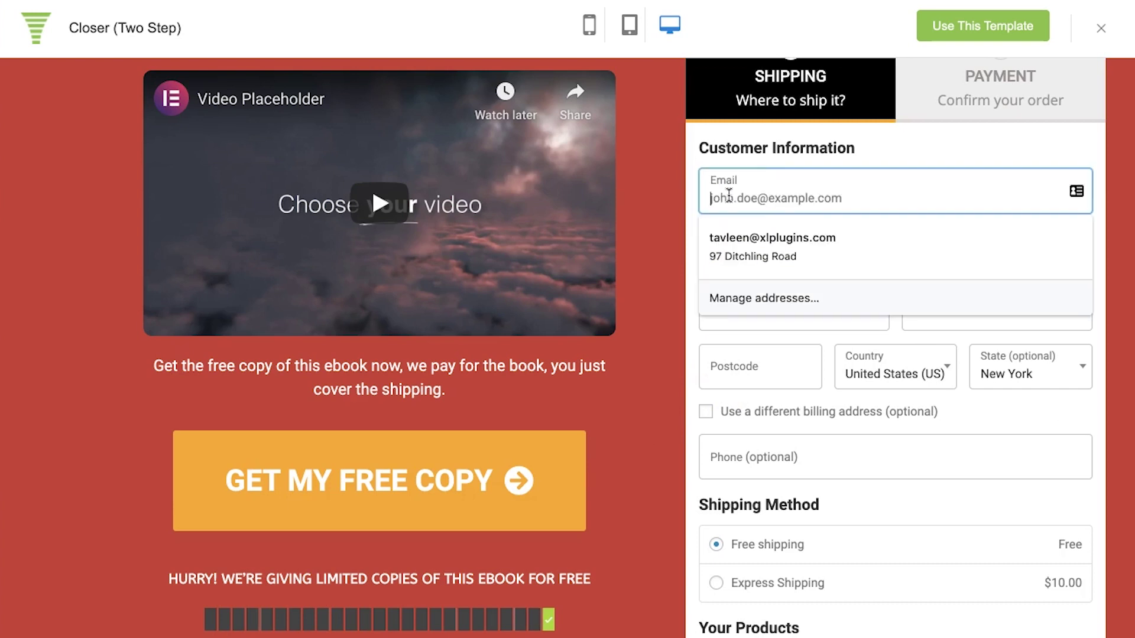
{"action": "left_click", "coordinate": [658, 221]}
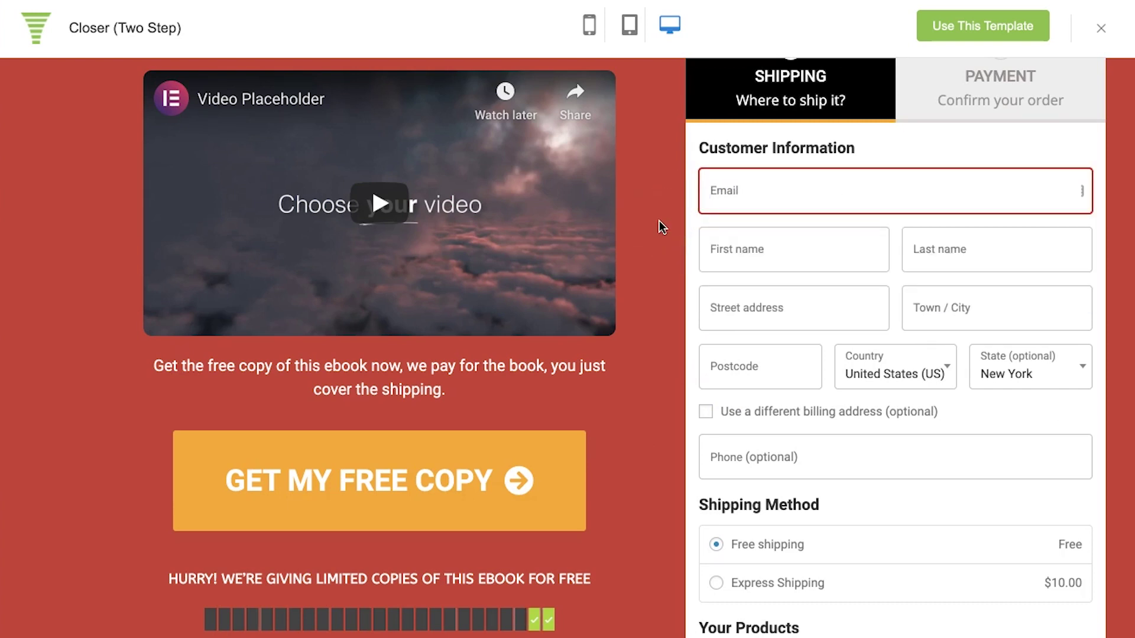
{"action": "scroll", "coordinate": [694, 245], "scroll_direction": "down", "scroll_amount": 6}
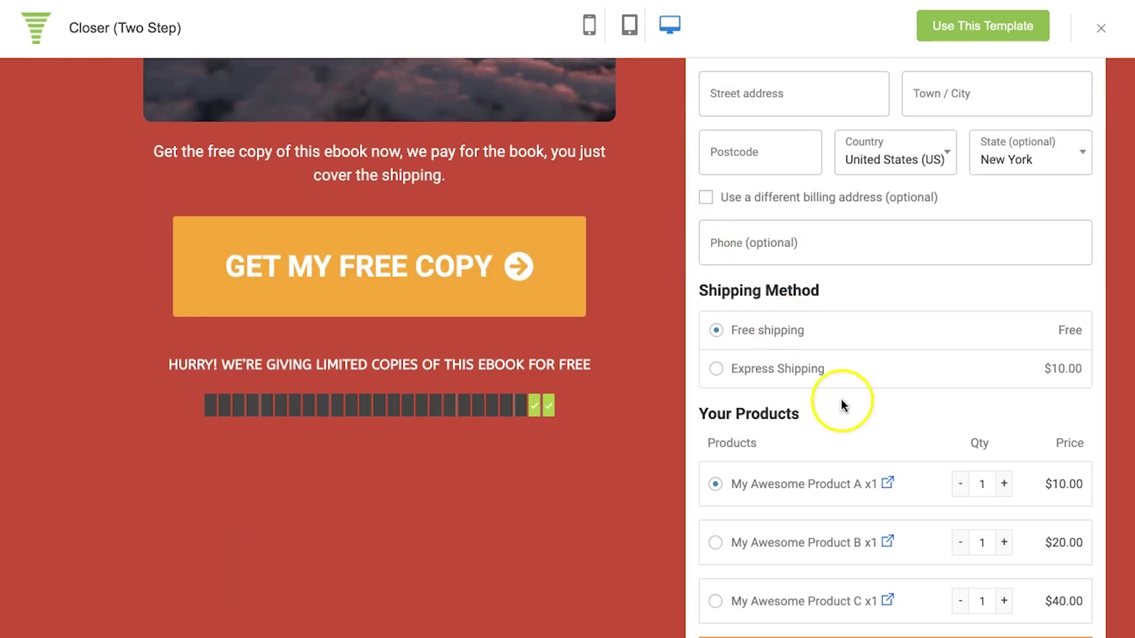
{"action": "left_click", "coordinate": [851, 528]}
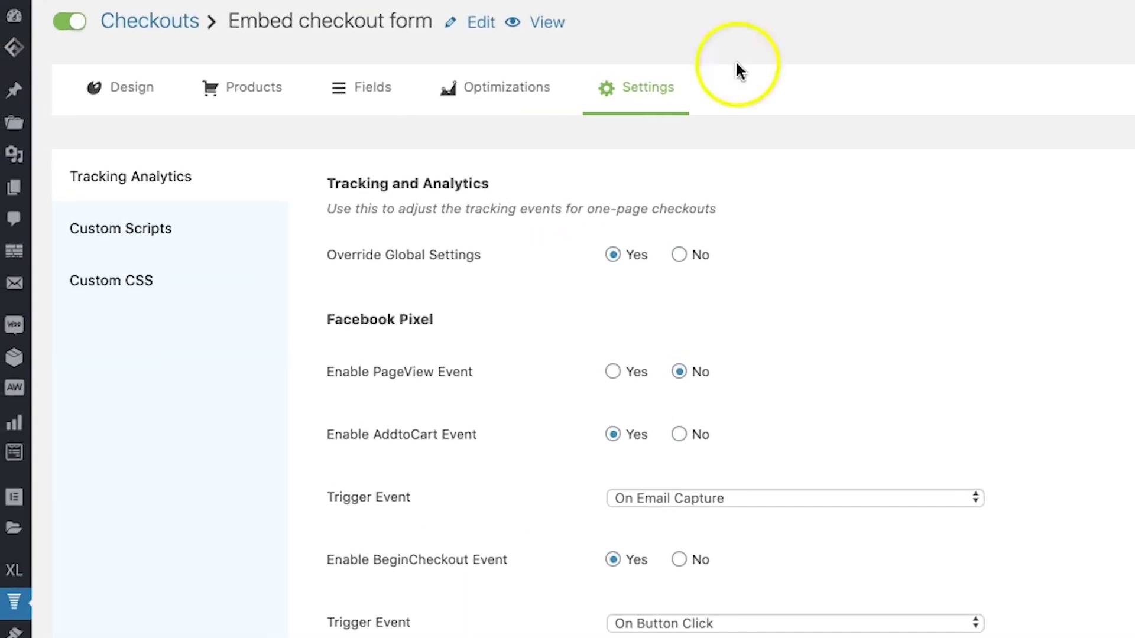
- Enable the PageView event for Facebook Pixel, and switch its AddtoCart event off and back on
{"action": "scroll", "coordinate": [780, 255], "scroll_direction": "down", "scroll_amount": 3}
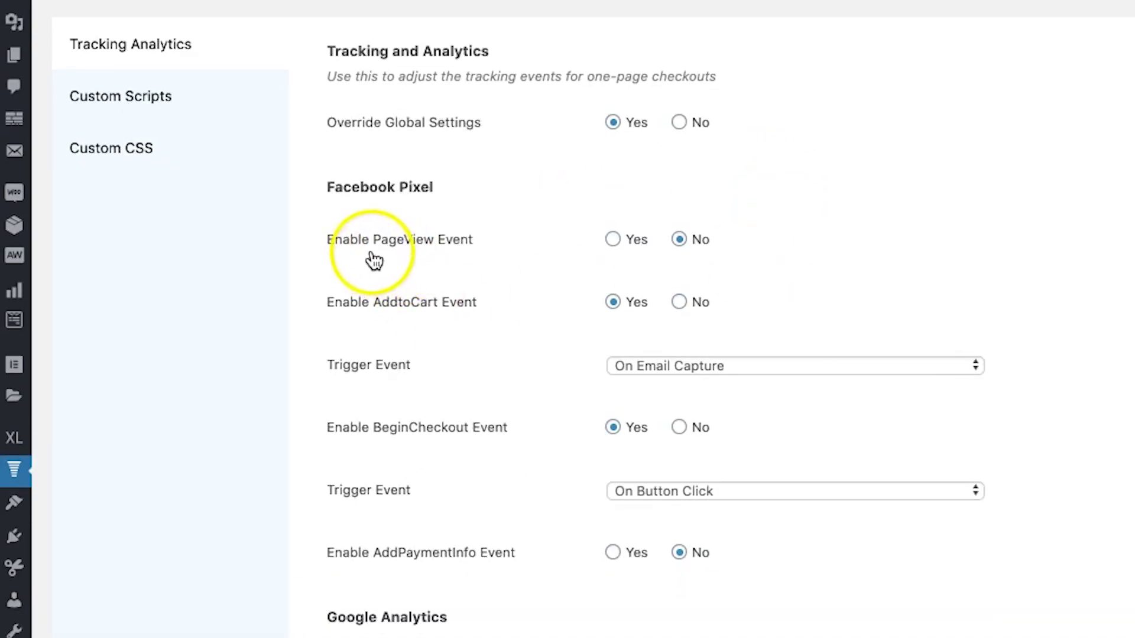
{"action": "left_click", "coordinate": [611, 242]}
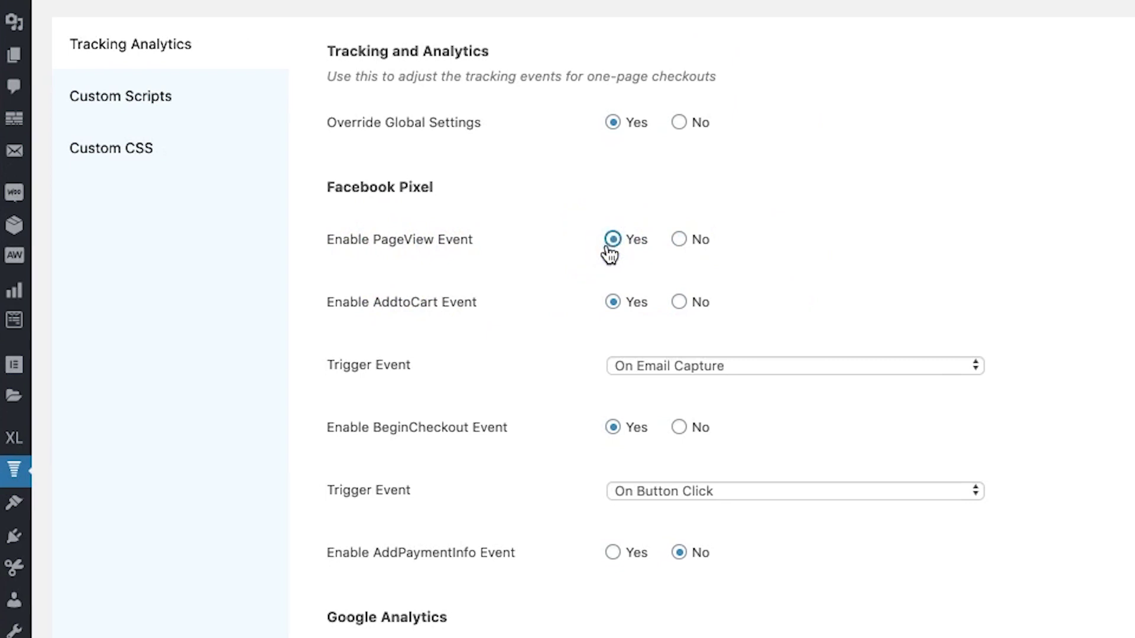
{"action": "scroll", "coordinate": [352, 339], "scroll_direction": "down", "scroll_amount": 2}
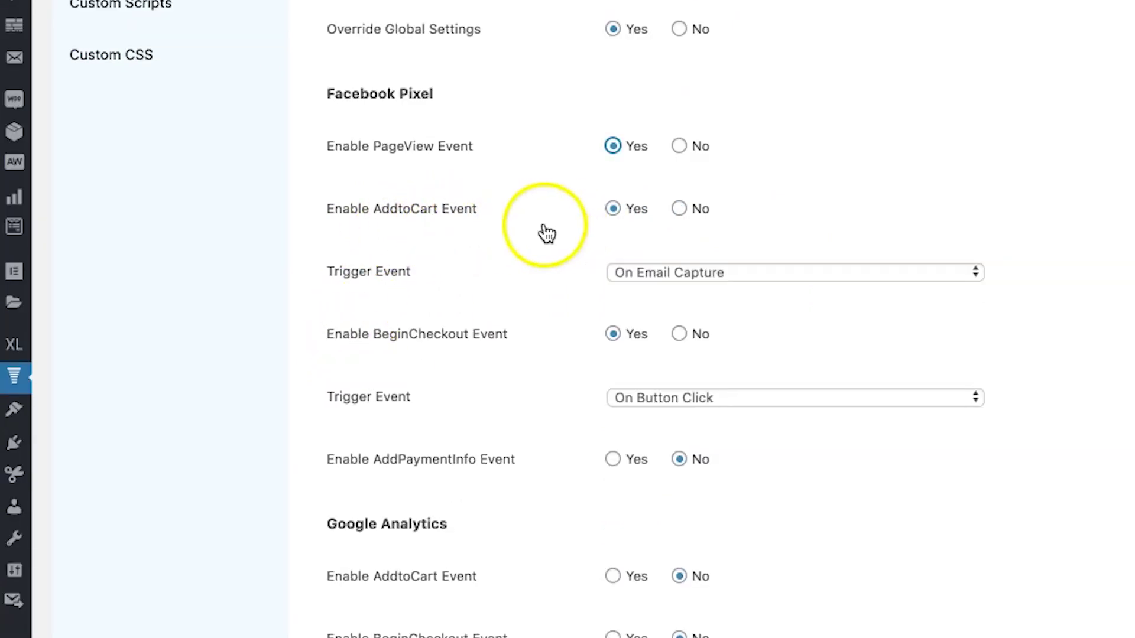
{"action": "left_click", "coordinate": [674, 212]}
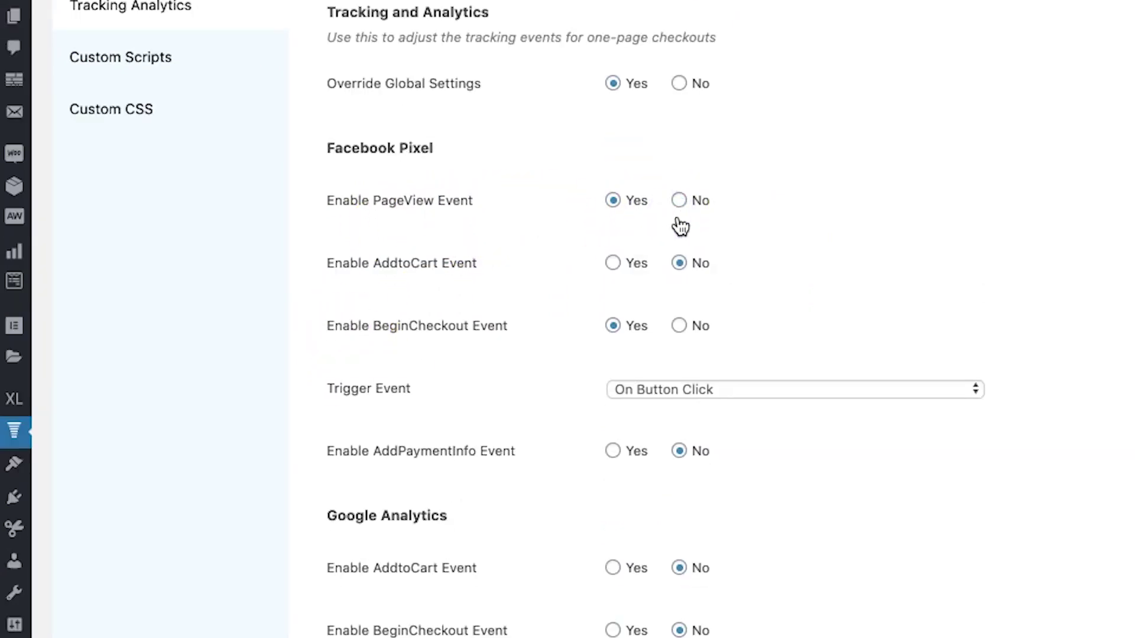
{"action": "left_click", "coordinate": [634, 284]}
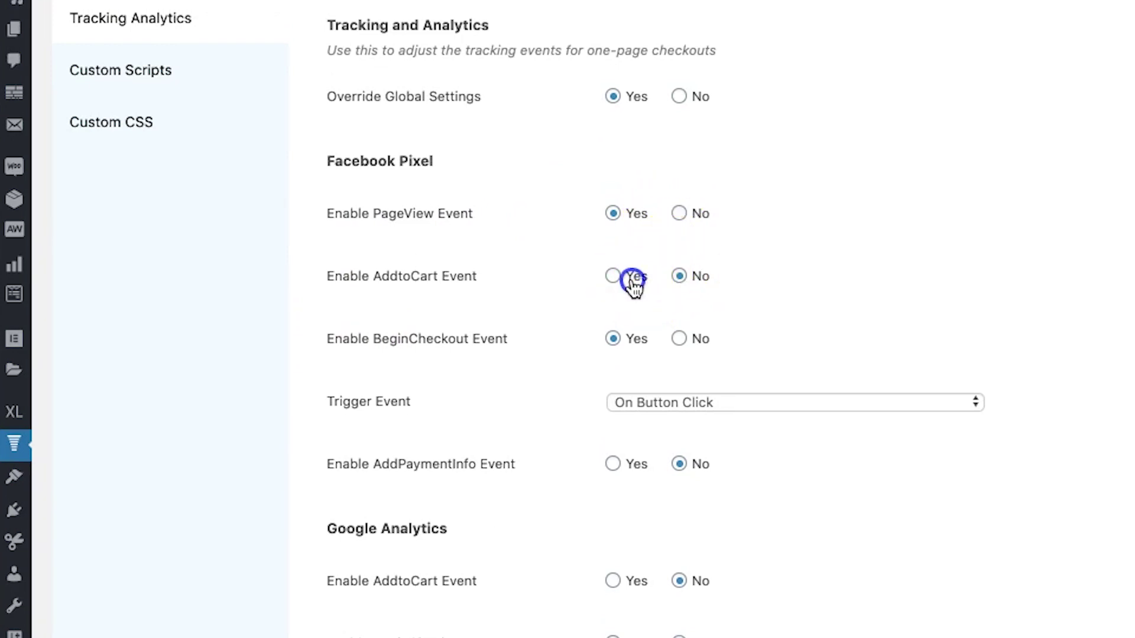
- Set the Facebook Pixel AddtoCart event to trigger On Email Capture
{"action": "scroll", "coordinate": [644, 328], "scroll_direction": "down", "scroll_amount": 1}
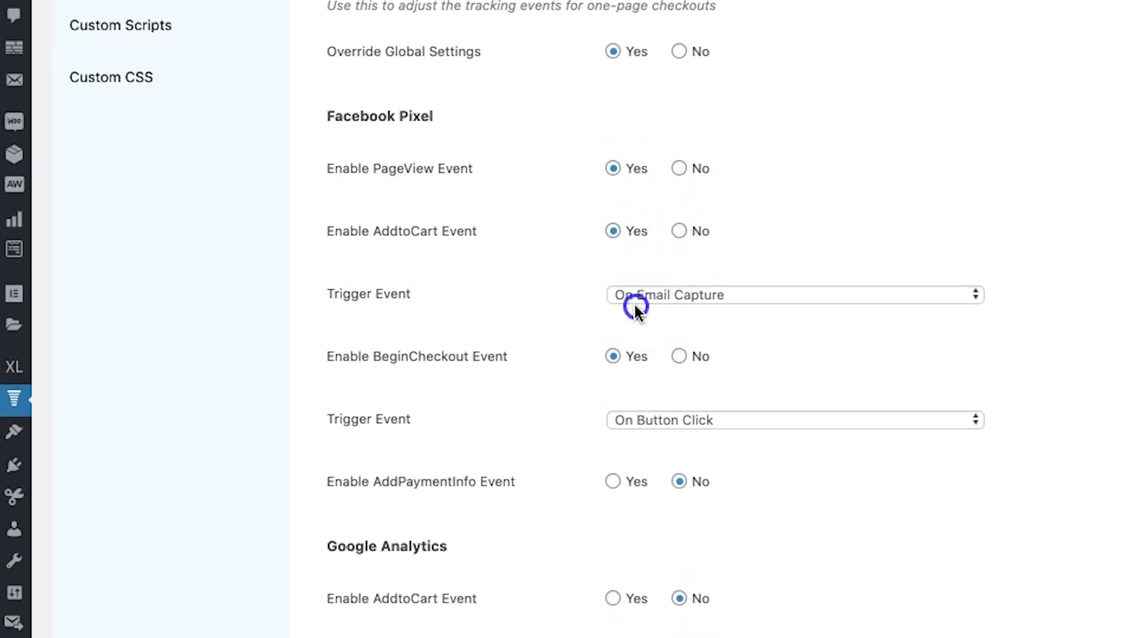
{"action": "left_click", "coordinate": [635, 302]}
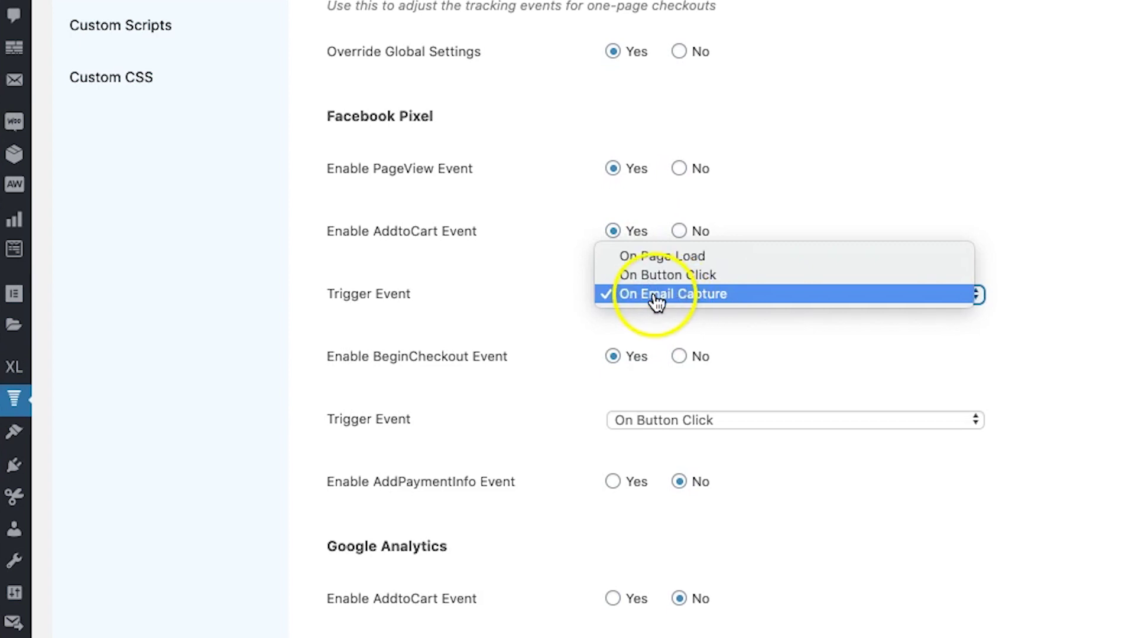
{"action": "left_click", "coordinate": [720, 295]}
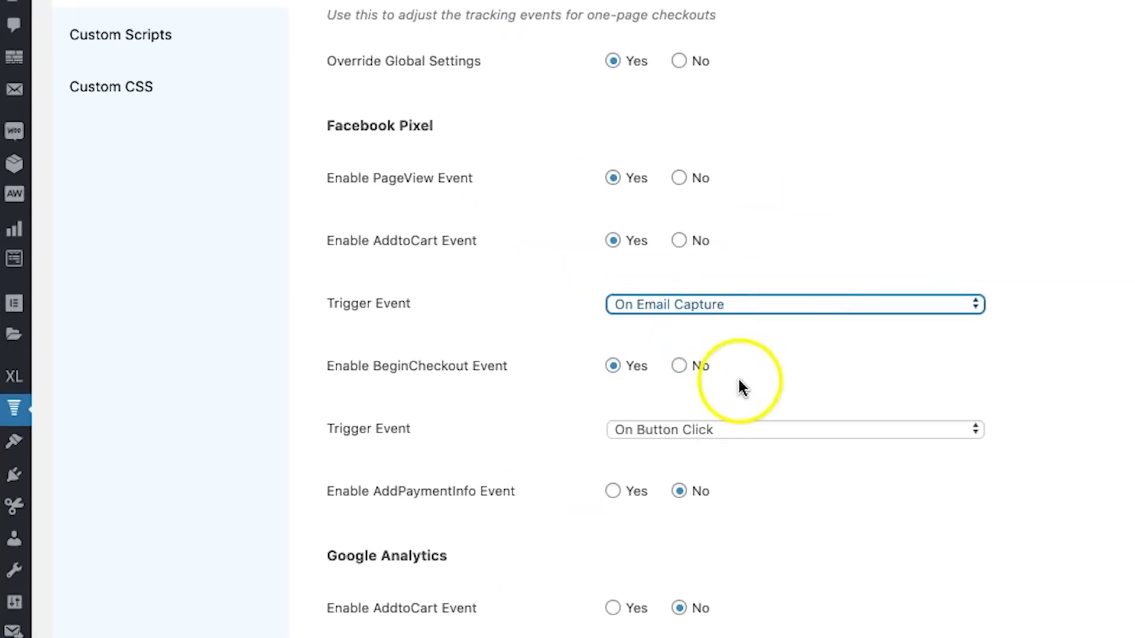
- Switch the Facebook Pixel BeginCheckout event off and back on, and check its trigger options without changing the selection
{"action": "scroll", "coordinate": [636, 355], "scroll_direction": "down", "scroll_amount": 1}
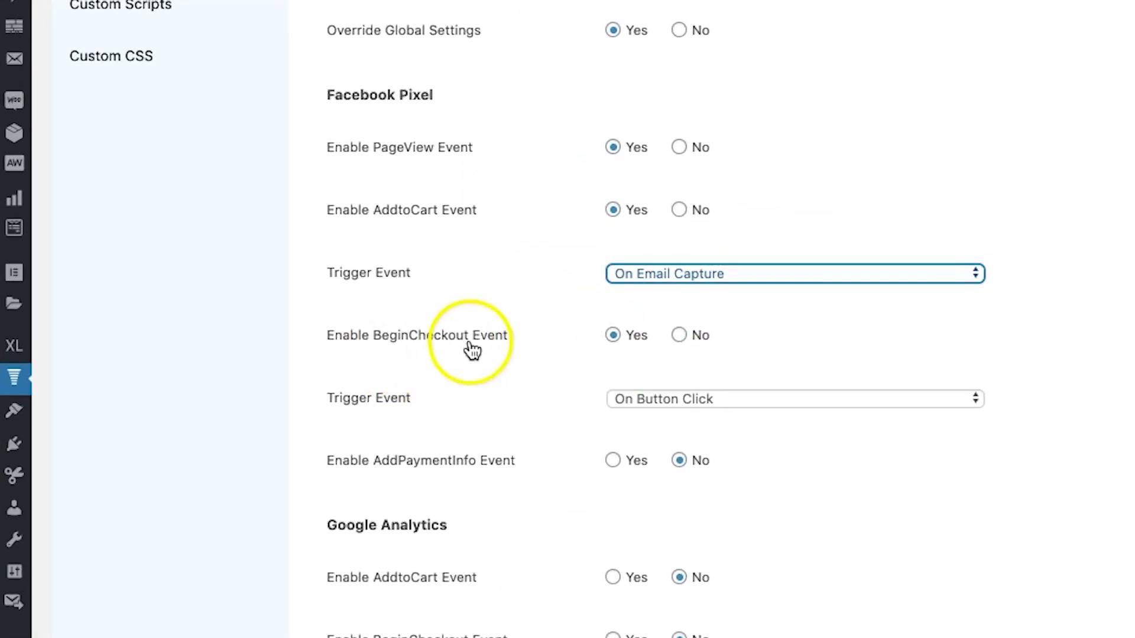
{"action": "left_click", "coordinate": [685, 336]}
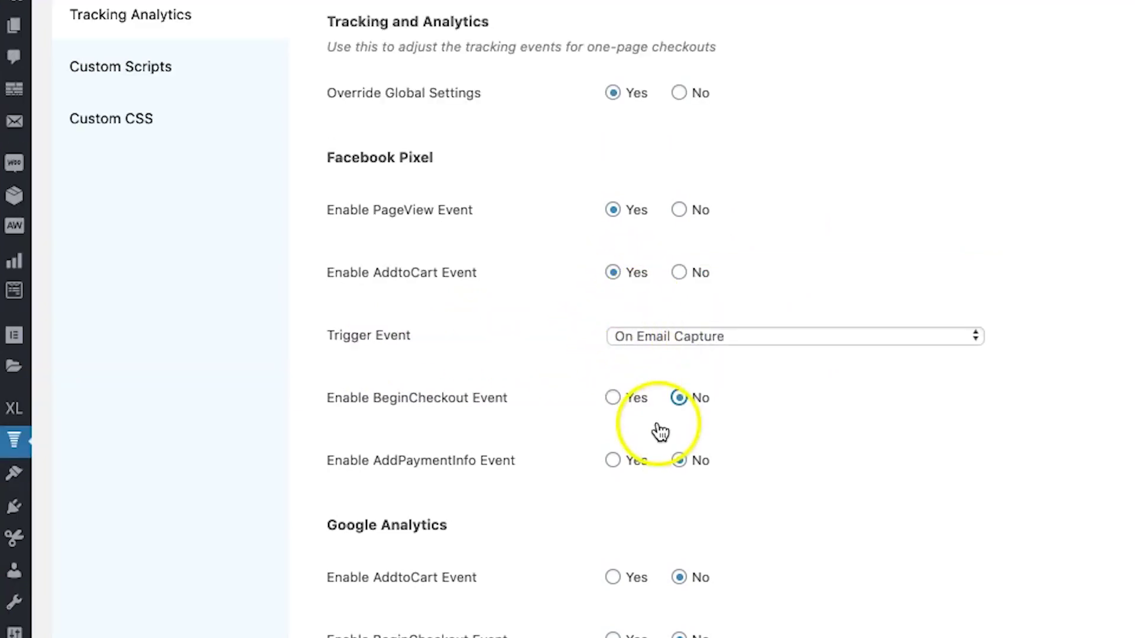
{"action": "left_click", "coordinate": [636, 416]}
{"action": "left_click", "coordinate": [700, 409]}
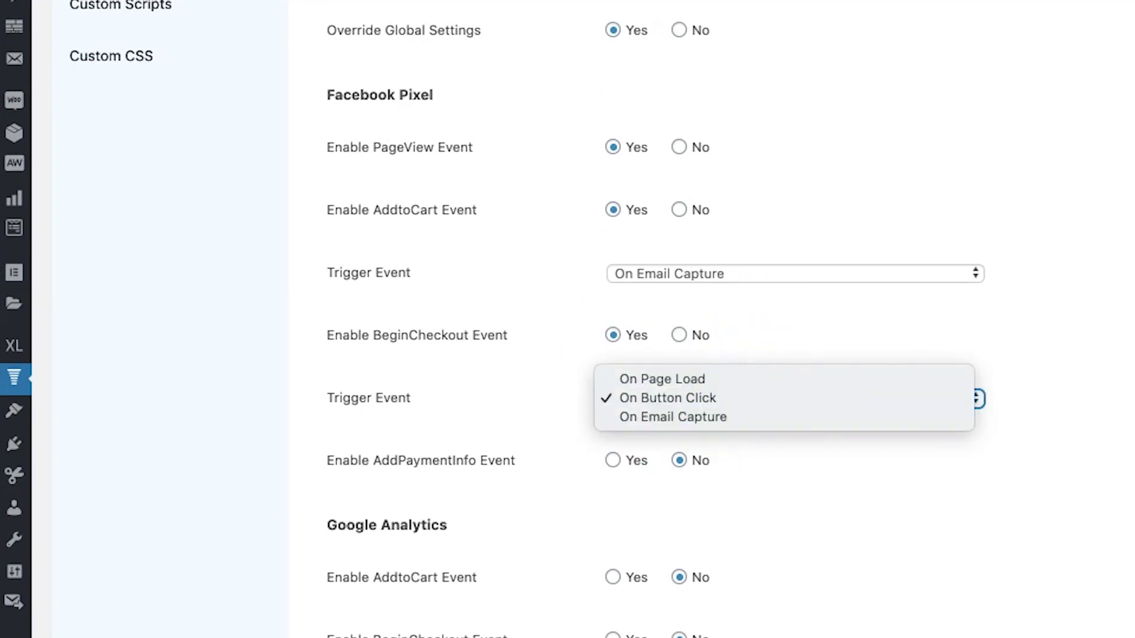
{"action": "key", "text": "Escape"}
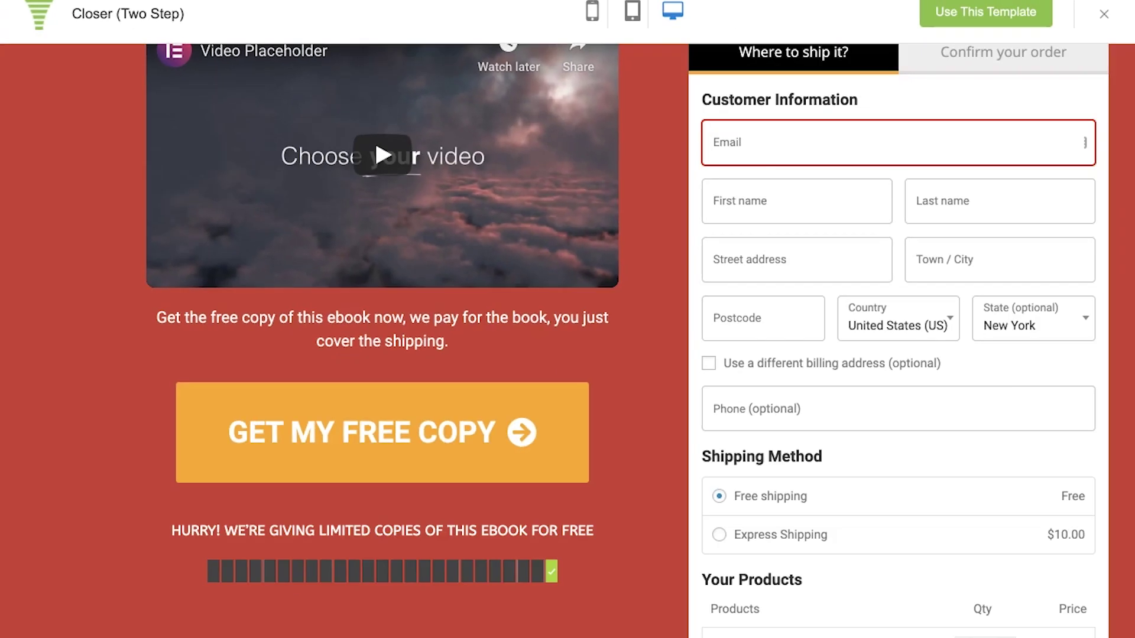
- Check the rest of the template's first checkout step, and enable the AddPaymentInfo event for Facebook Pixel
{"action": "scroll", "coordinate": [716, 322], "scroll_direction": "down", "scroll_amount": 5}
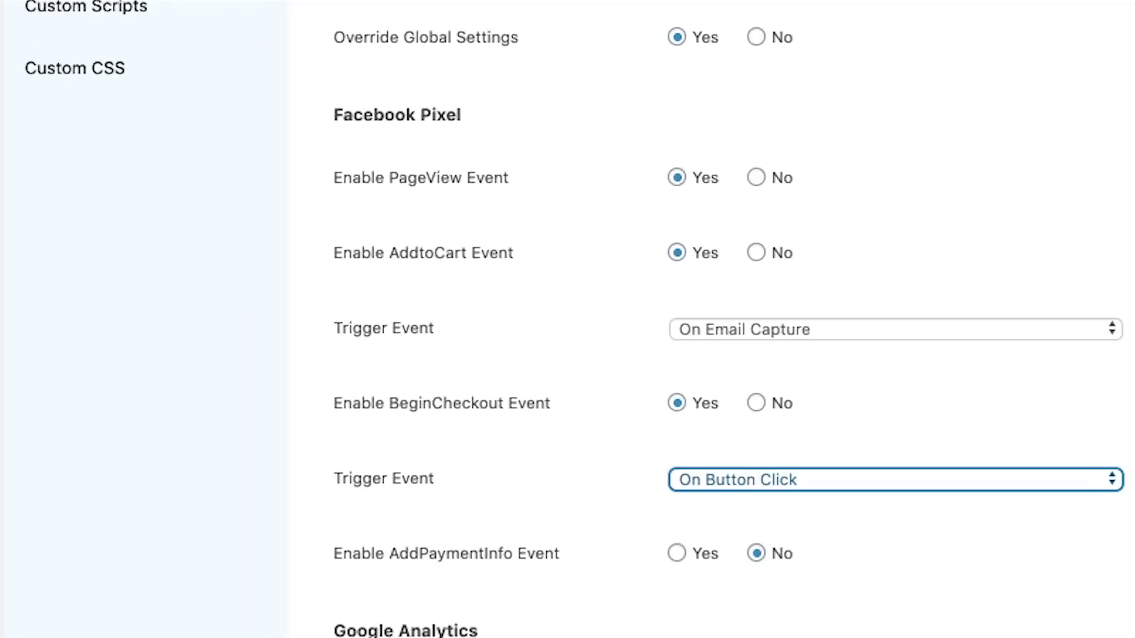
{"action": "left_click", "coordinate": [885, 520]}
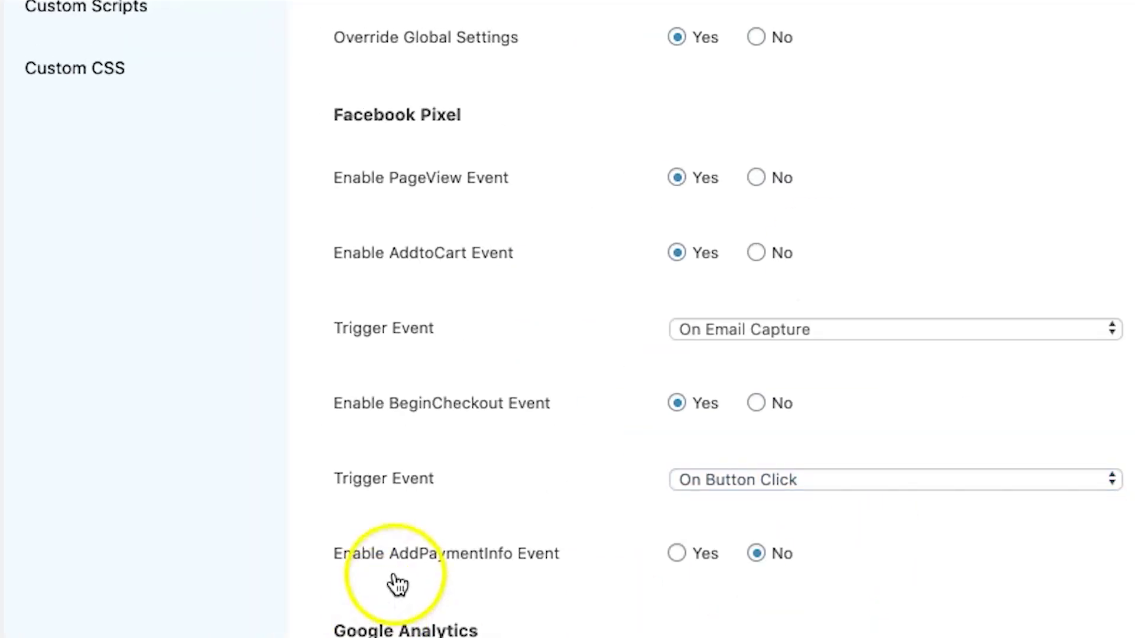
{"action": "left_click", "coordinate": [676, 553]}
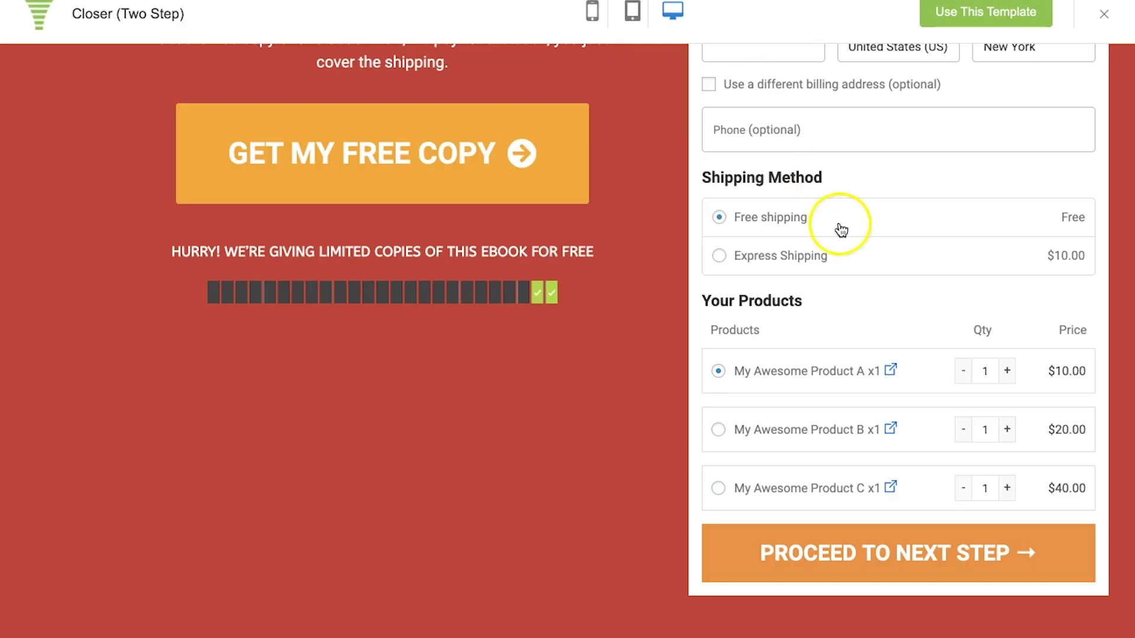
- Fill the template preview's customer information with the saved contact's email, name and address
{"action": "scroll", "coordinate": [841, 231], "scroll_direction": "up", "scroll_amount": 4}
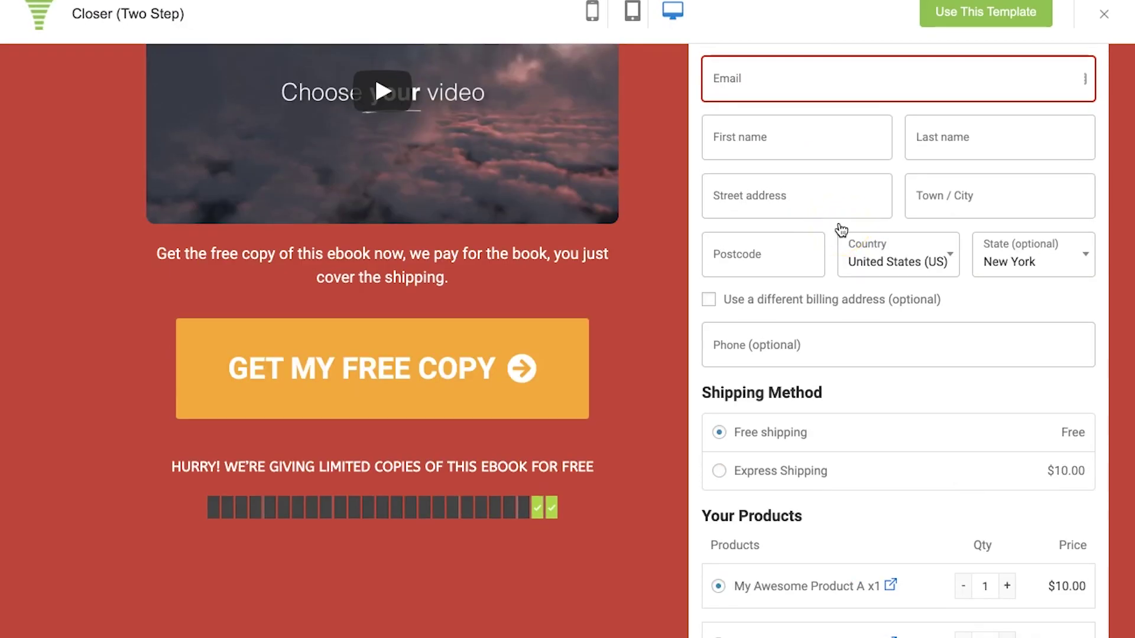
{"action": "scroll", "coordinate": [841, 230], "scroll_direction": "up", "scroll_amount": 2}
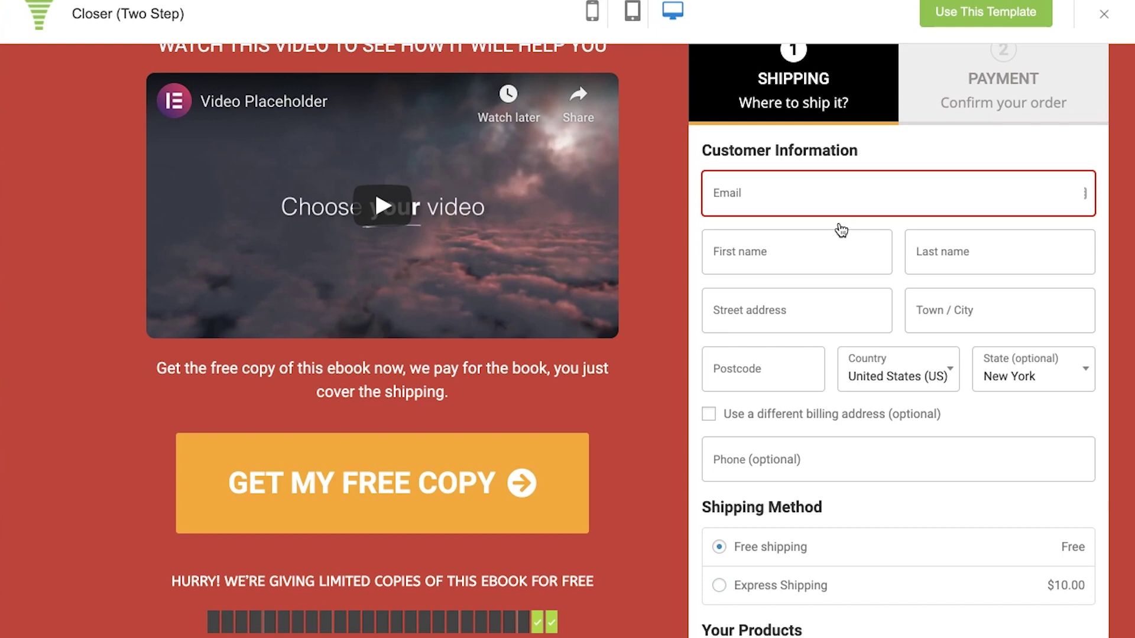
{"action": "left_click", "coordinate": [795, 192]}
{"action": "left_click", "coordinate": [770, 233]}
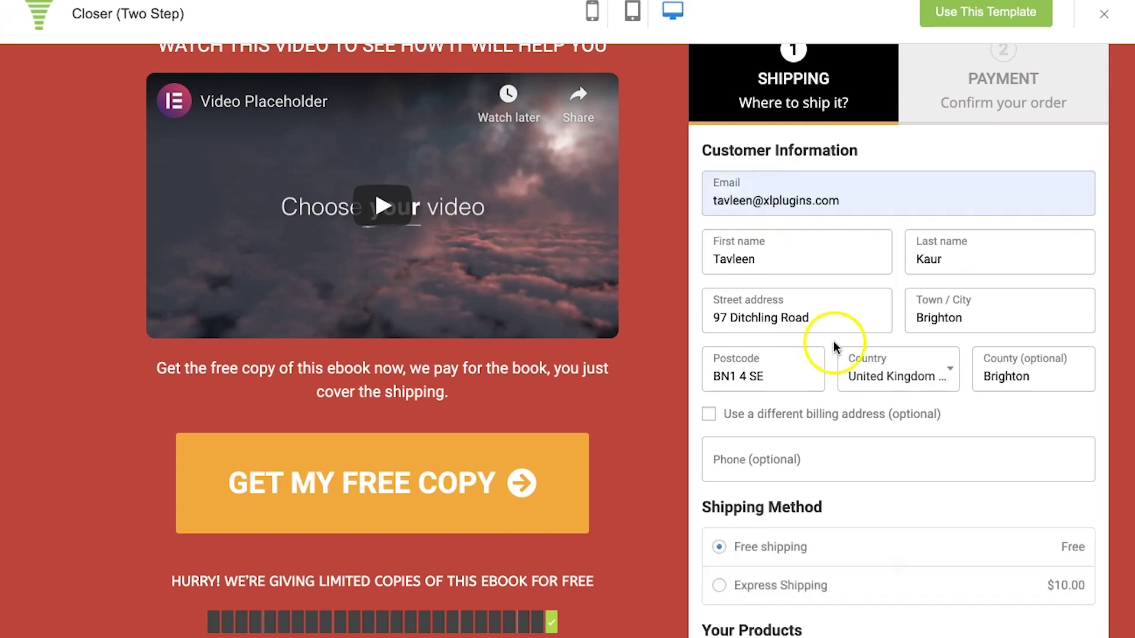
{"action": "scroll", "coordinate": [835, 348], "scroll_direction": "down", "scroll_amount": 4}
{"action": "scroll", "coordinate": [878, 514], "scroll_direction": "down", "scroll_amount": 2}
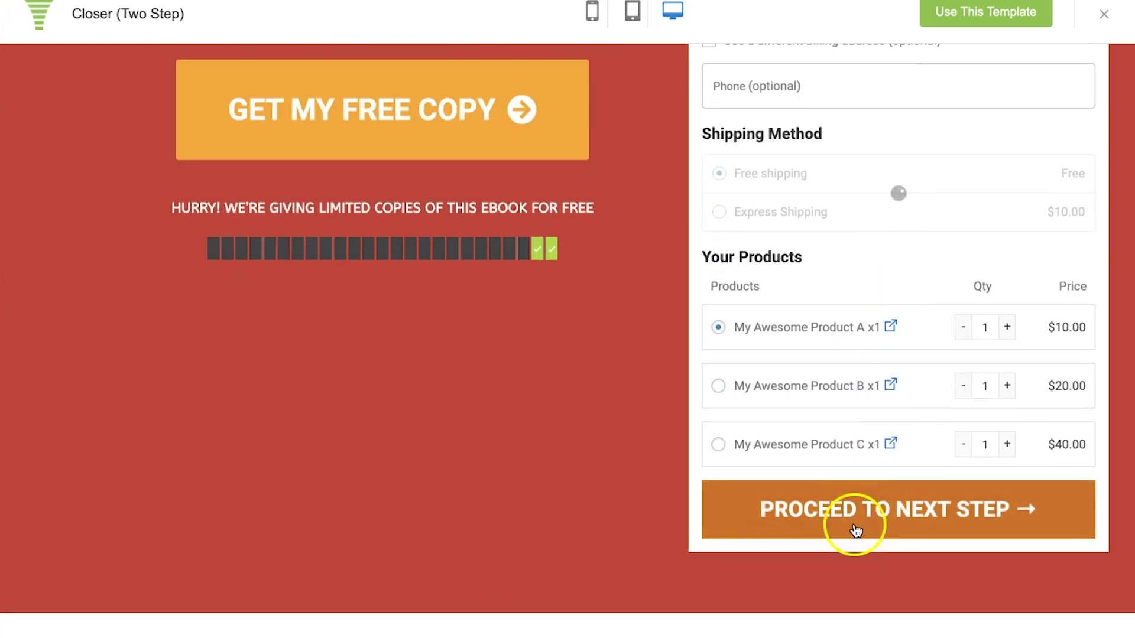
- Proceed to the template's payment step and review its order summary and payment methods
{"action": "left_click", "coordinate": [854, 524]}
{"action": "scroll", "coordinate": [863, 349], "scroll_direction": "down", "scroll_amount": 1}
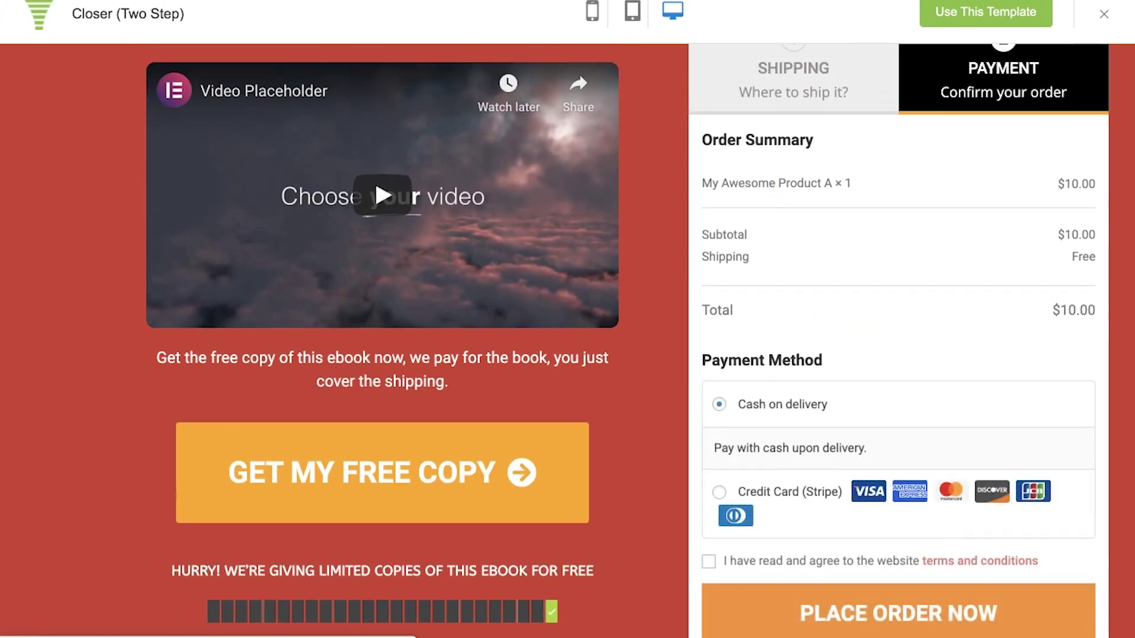
{"action": "scroll", "coordinate": [597, 136], "scroll_direction": "up", "scroll_amount": 1}
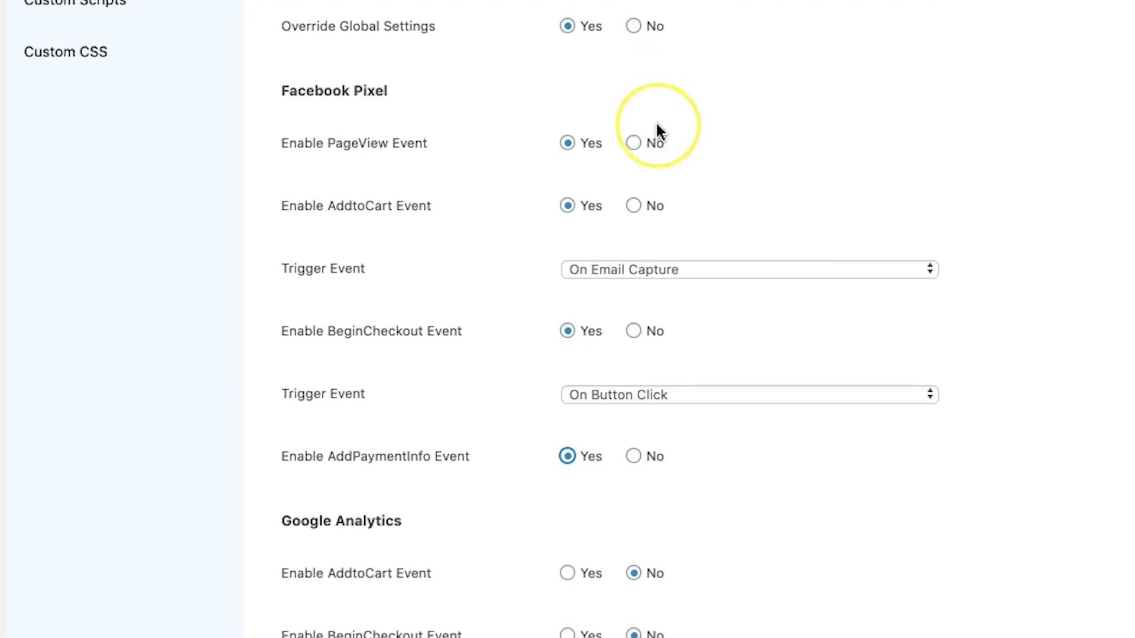
{"action": "scroll", "coordinate": [658, 130], "scroll_direction": "up", "scroll_amount": 5}
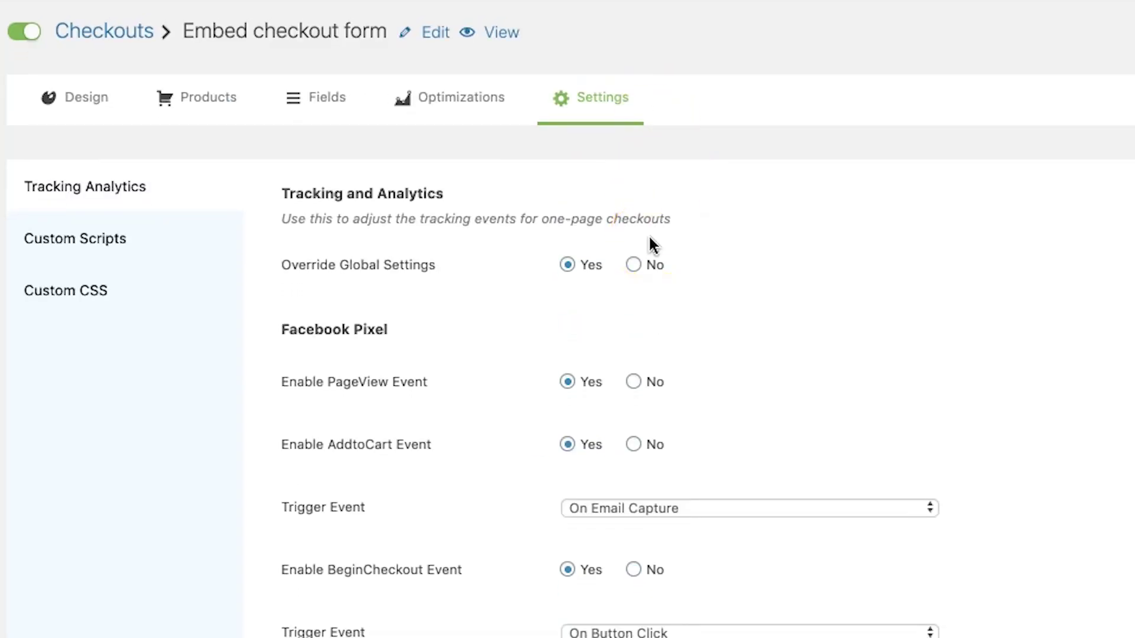
{"action": "scroll", "coordinate": [650, 244], "scroll_direction": "down", "scroll_amount": 4}
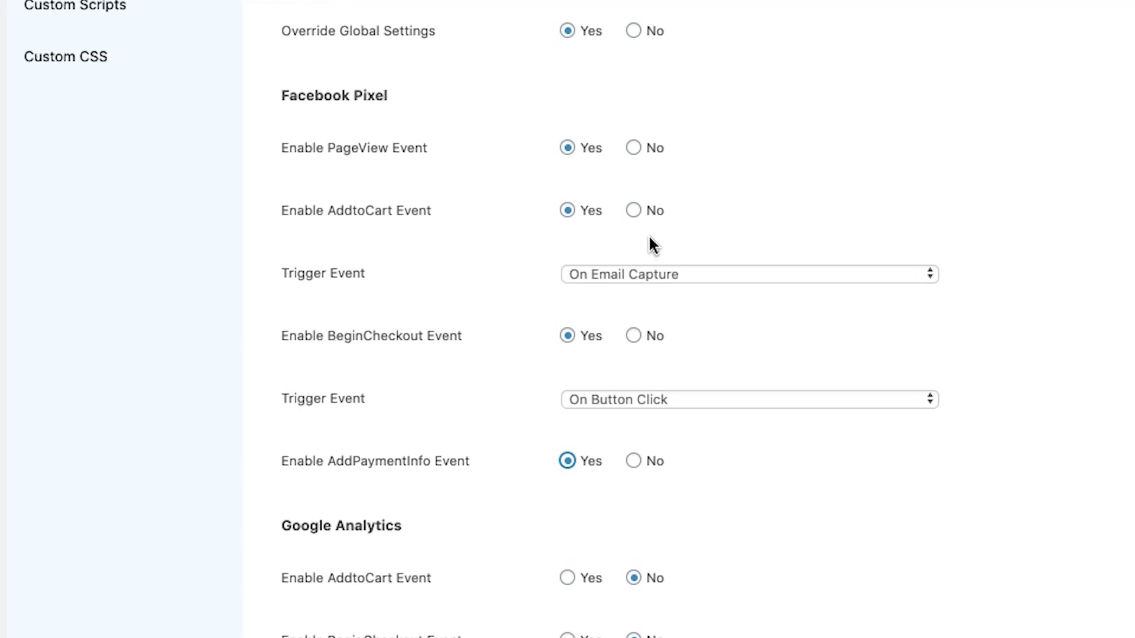
{"action": "scroll", "coordinate": [650, 244], "scroll_direction": "up", "scroll_amount": 4}
{"action": "left_click", "coordinate": [32, 39]}
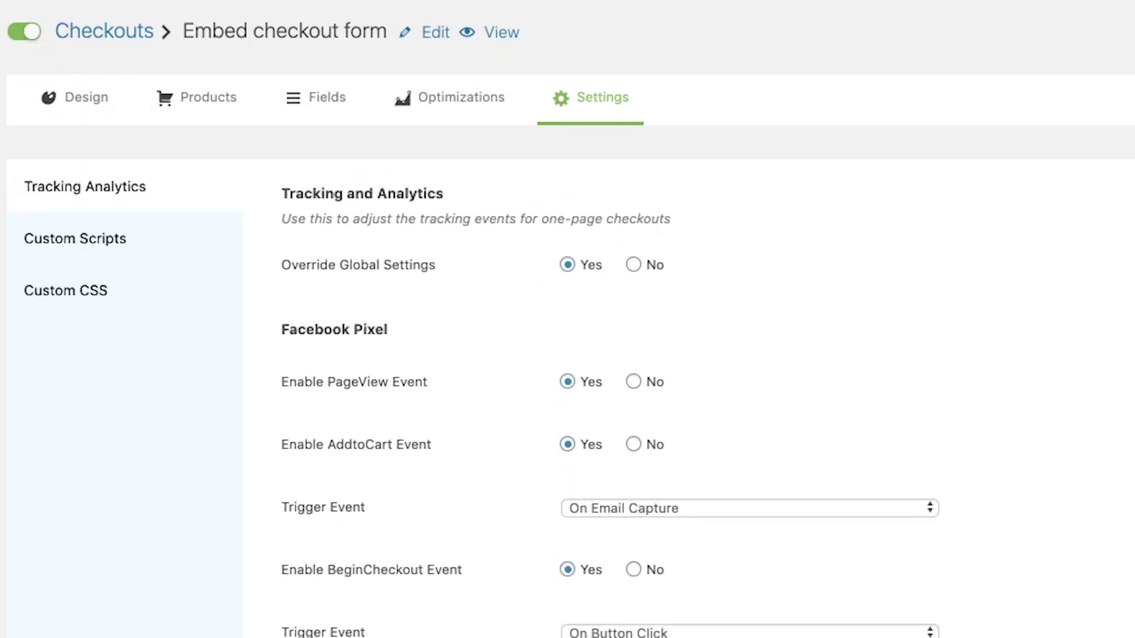